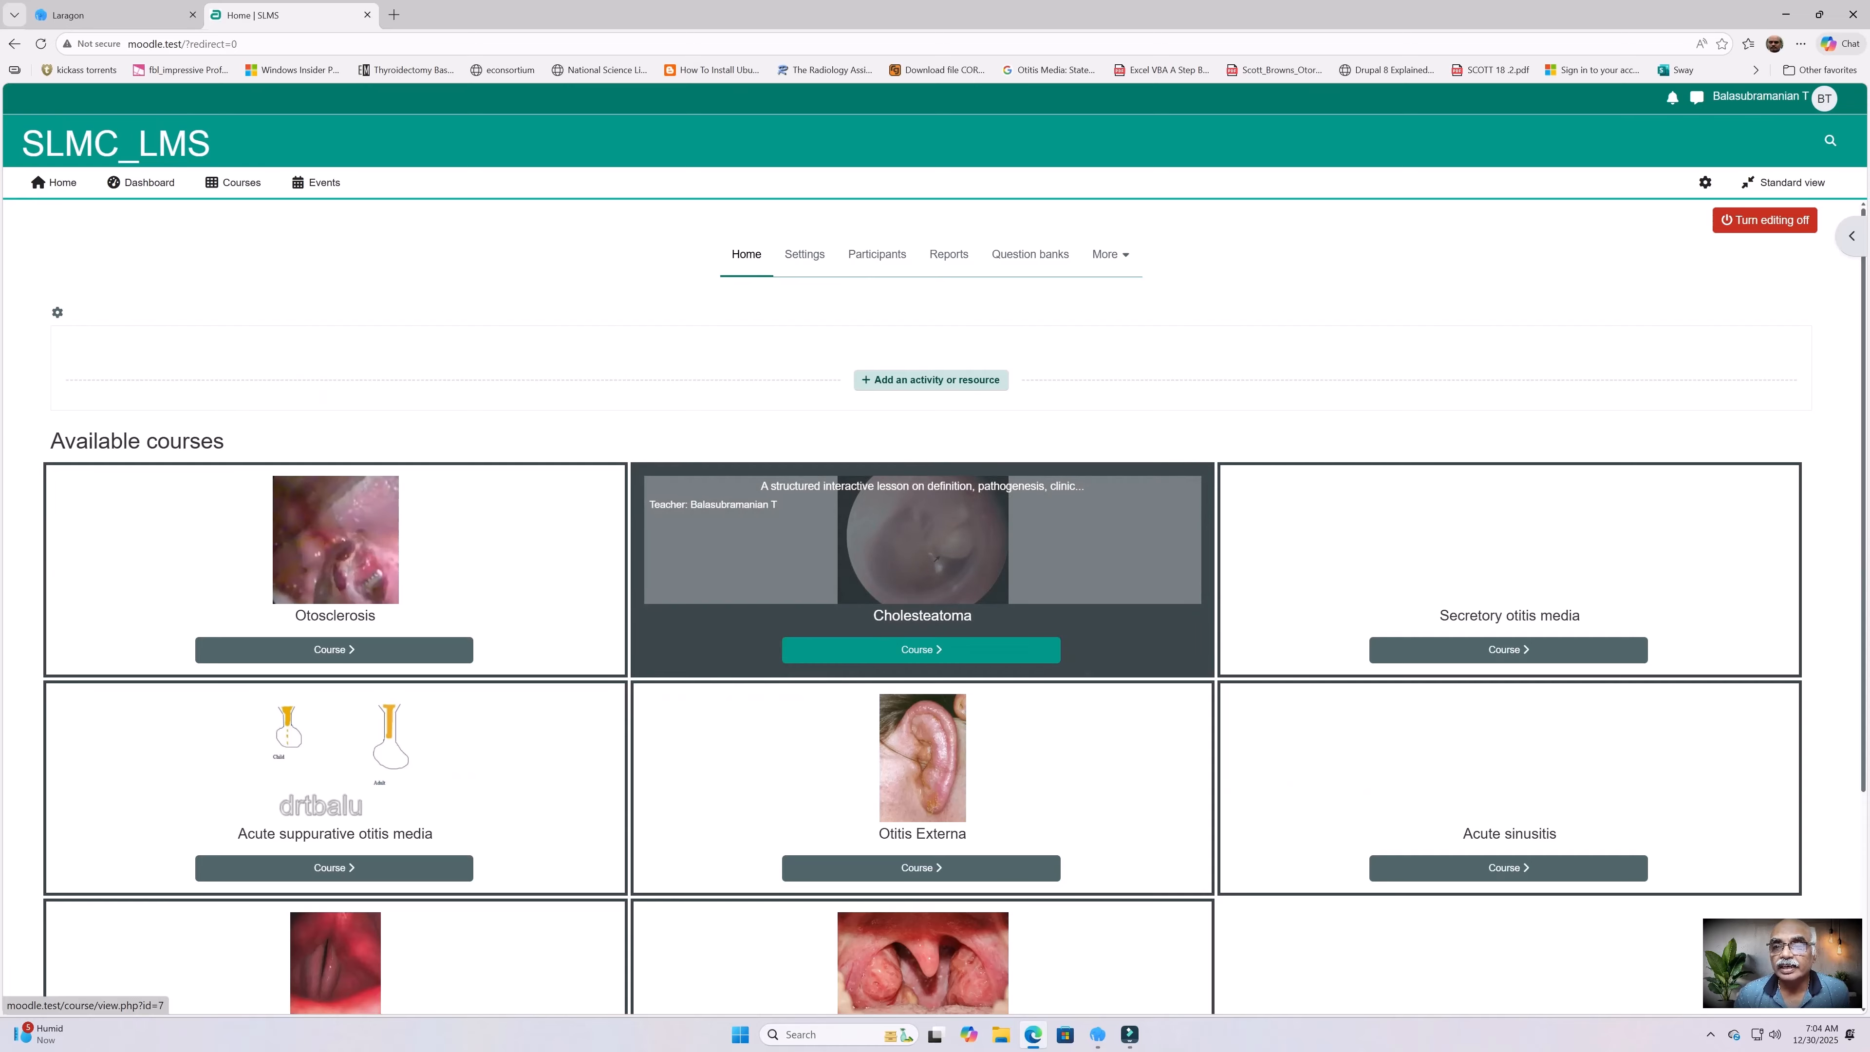
Step: Open the Cholesteatoma course and rename the unnamed section directly below images as "Content_types"
{"action": "left_click", "coordinate": [921, 649]}
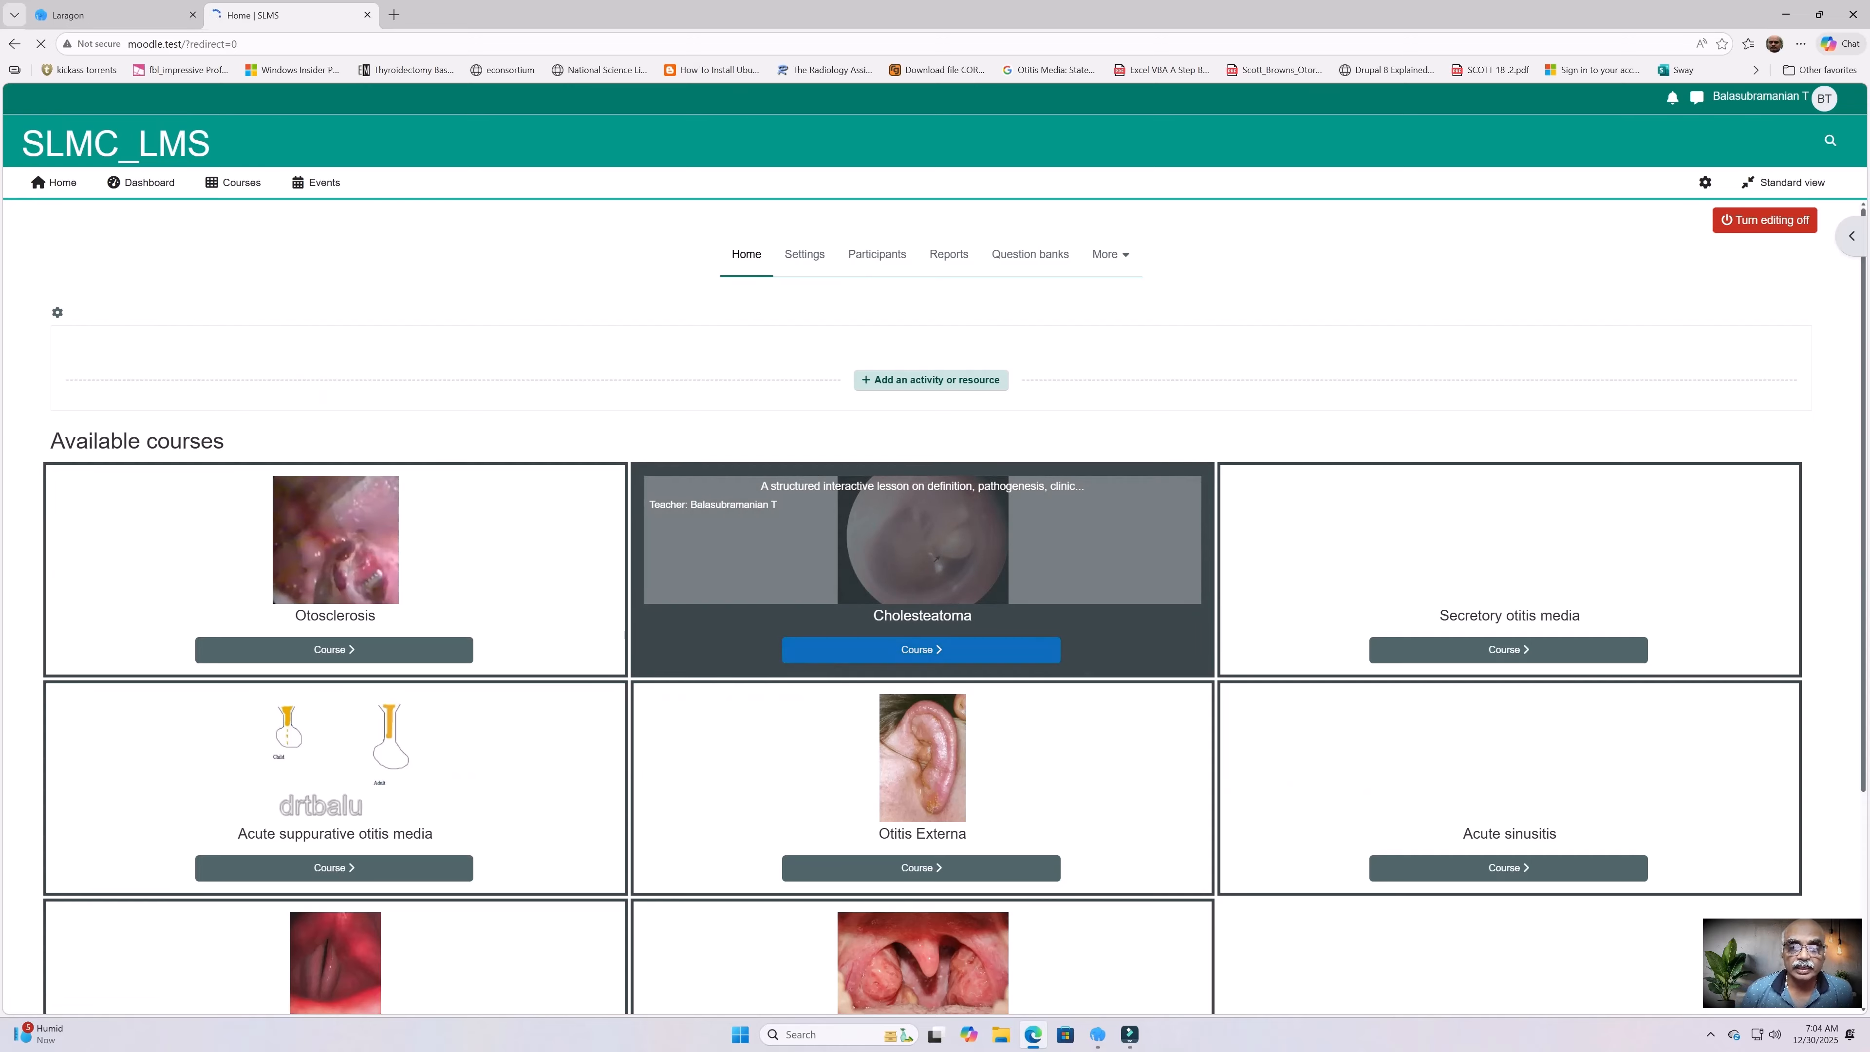
{"action": "scroll", "coordinate": [1027, 516], "scroll_direction": "down", "scroll_amount": 5}
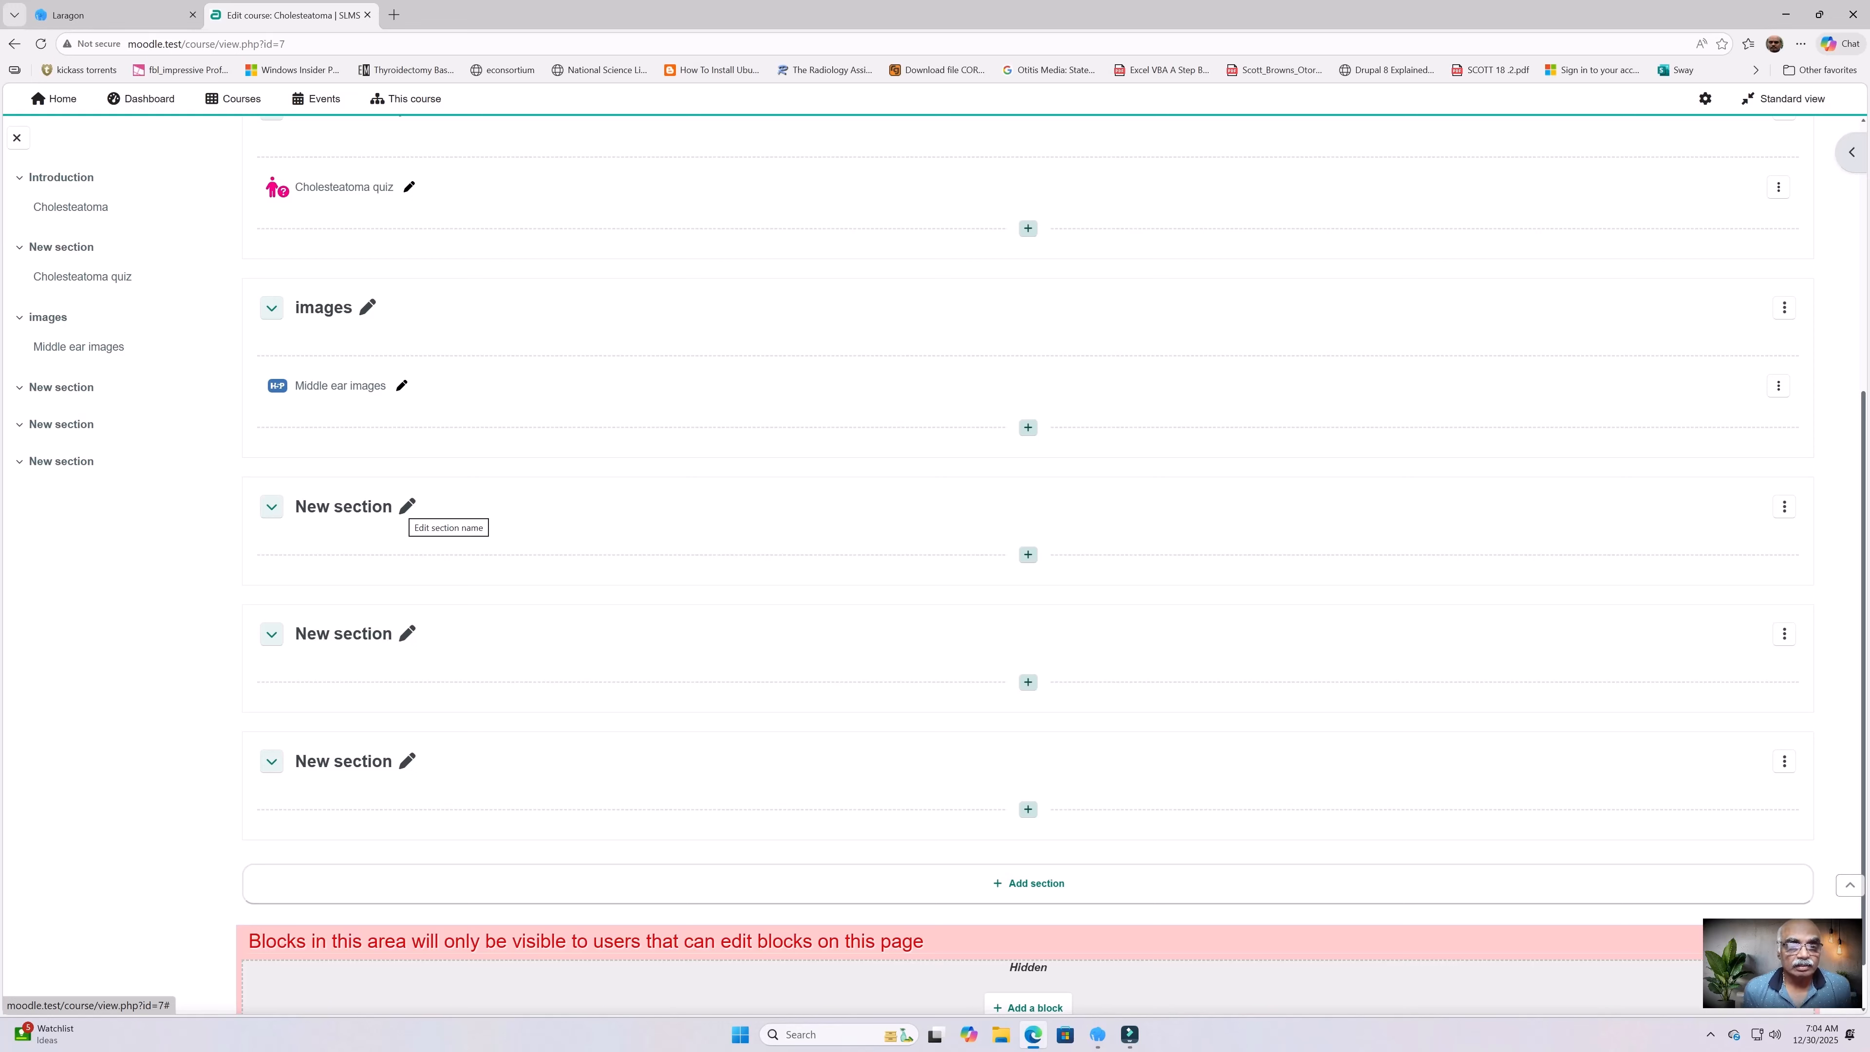
{"action": "left_click", "coordinate": [408, 506]}
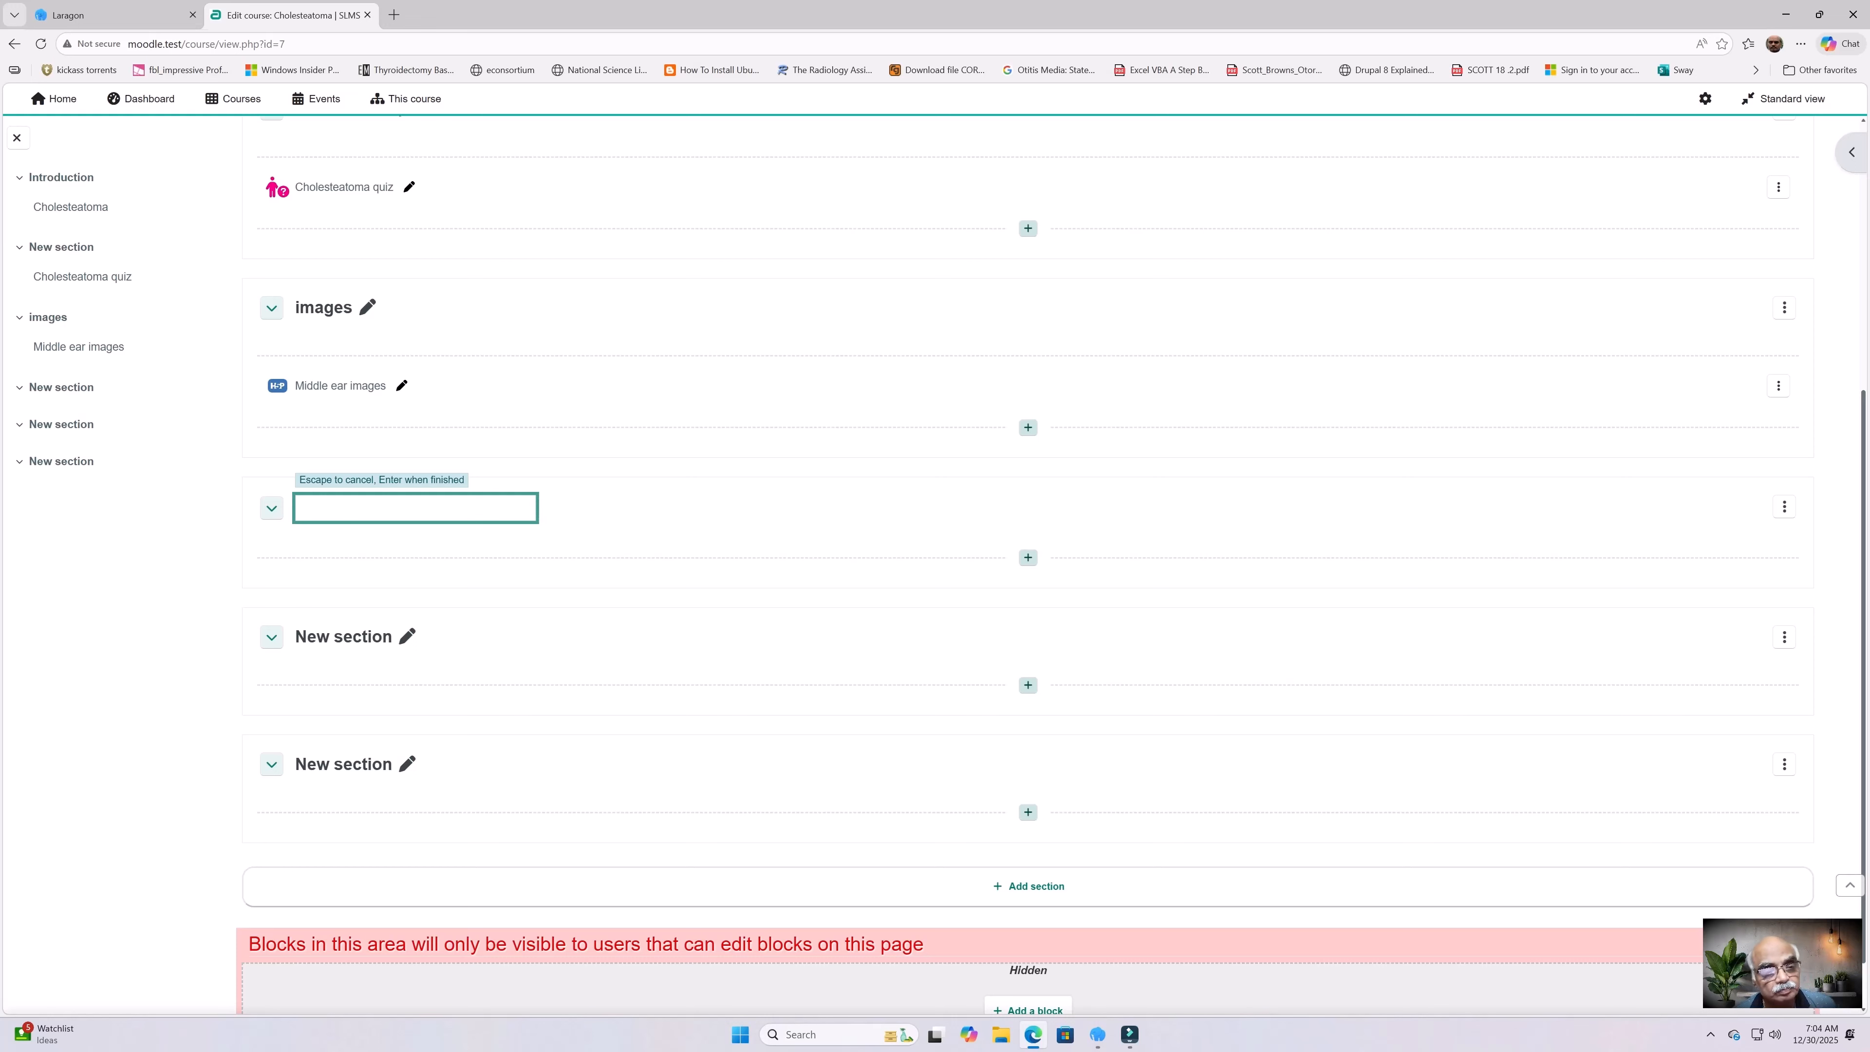
{"action": "type", "text": "Co"}
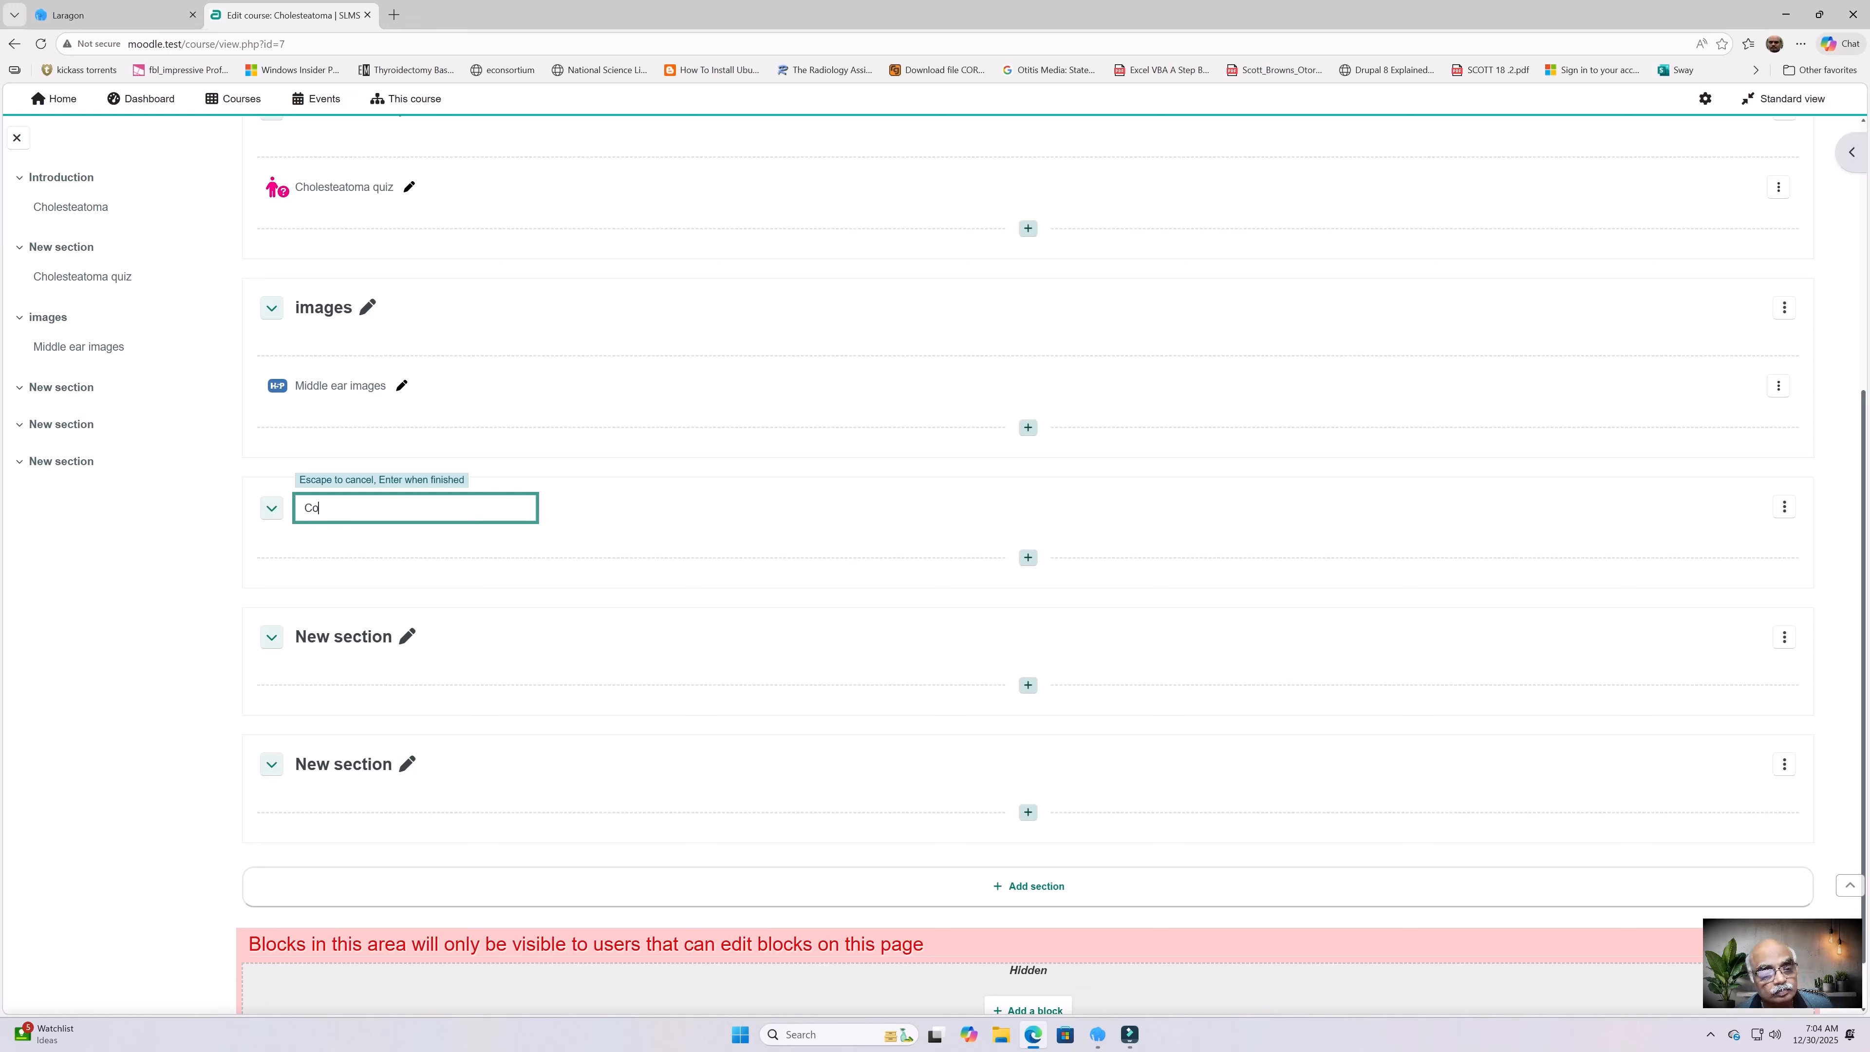
{"action": "type", "text": "ntent_"}
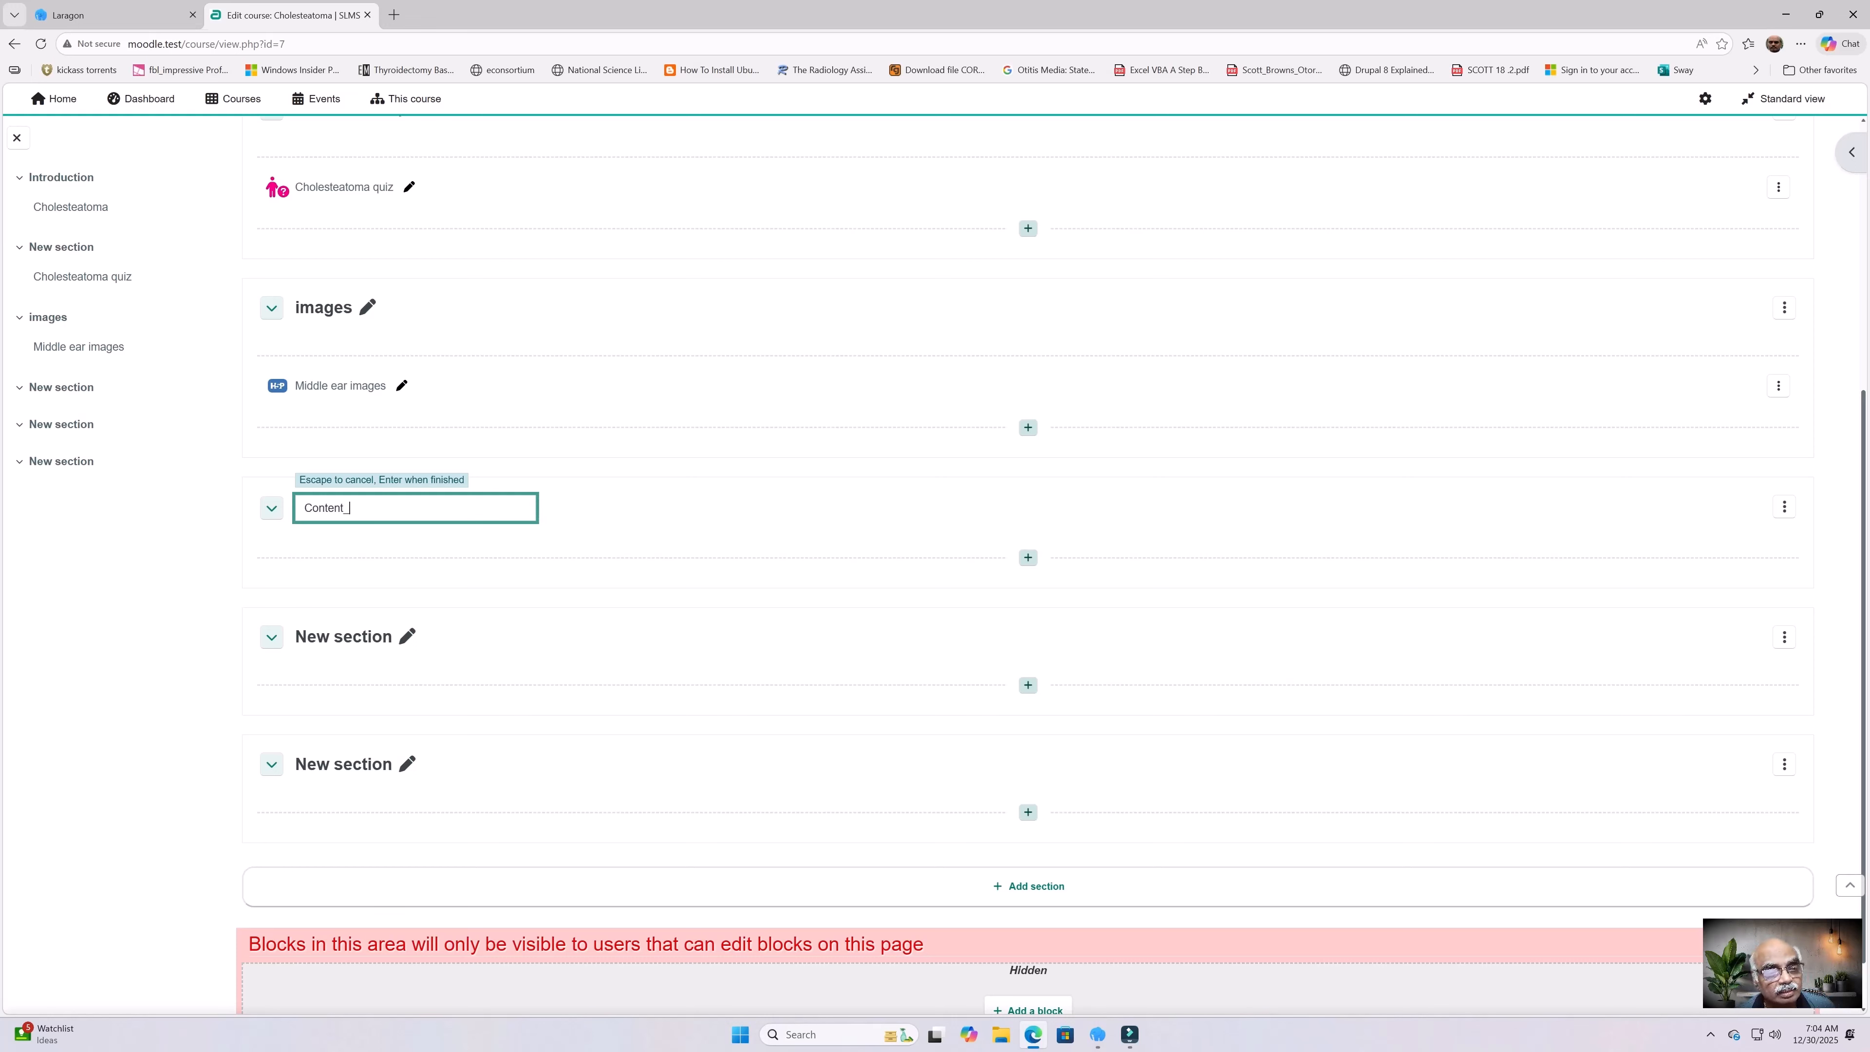
{"action": "type", "text": "types"}
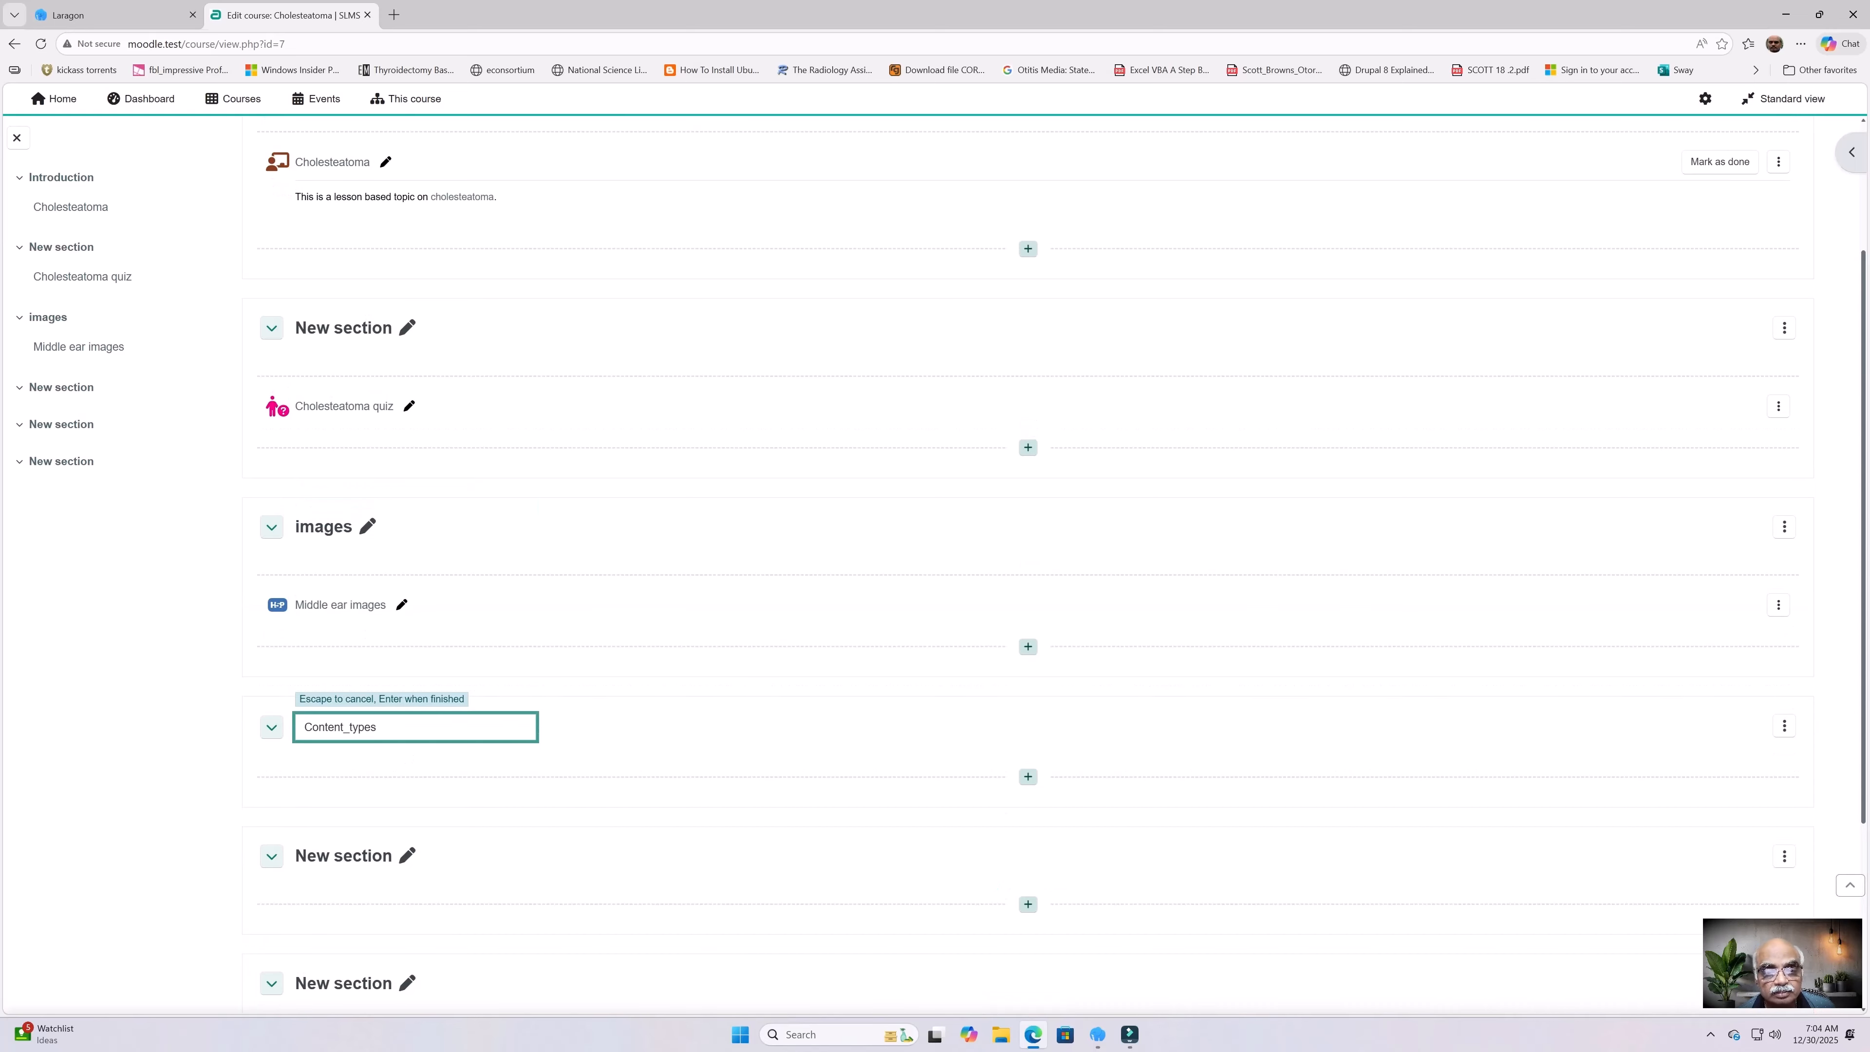
{"action": "key", "text": "Return"}
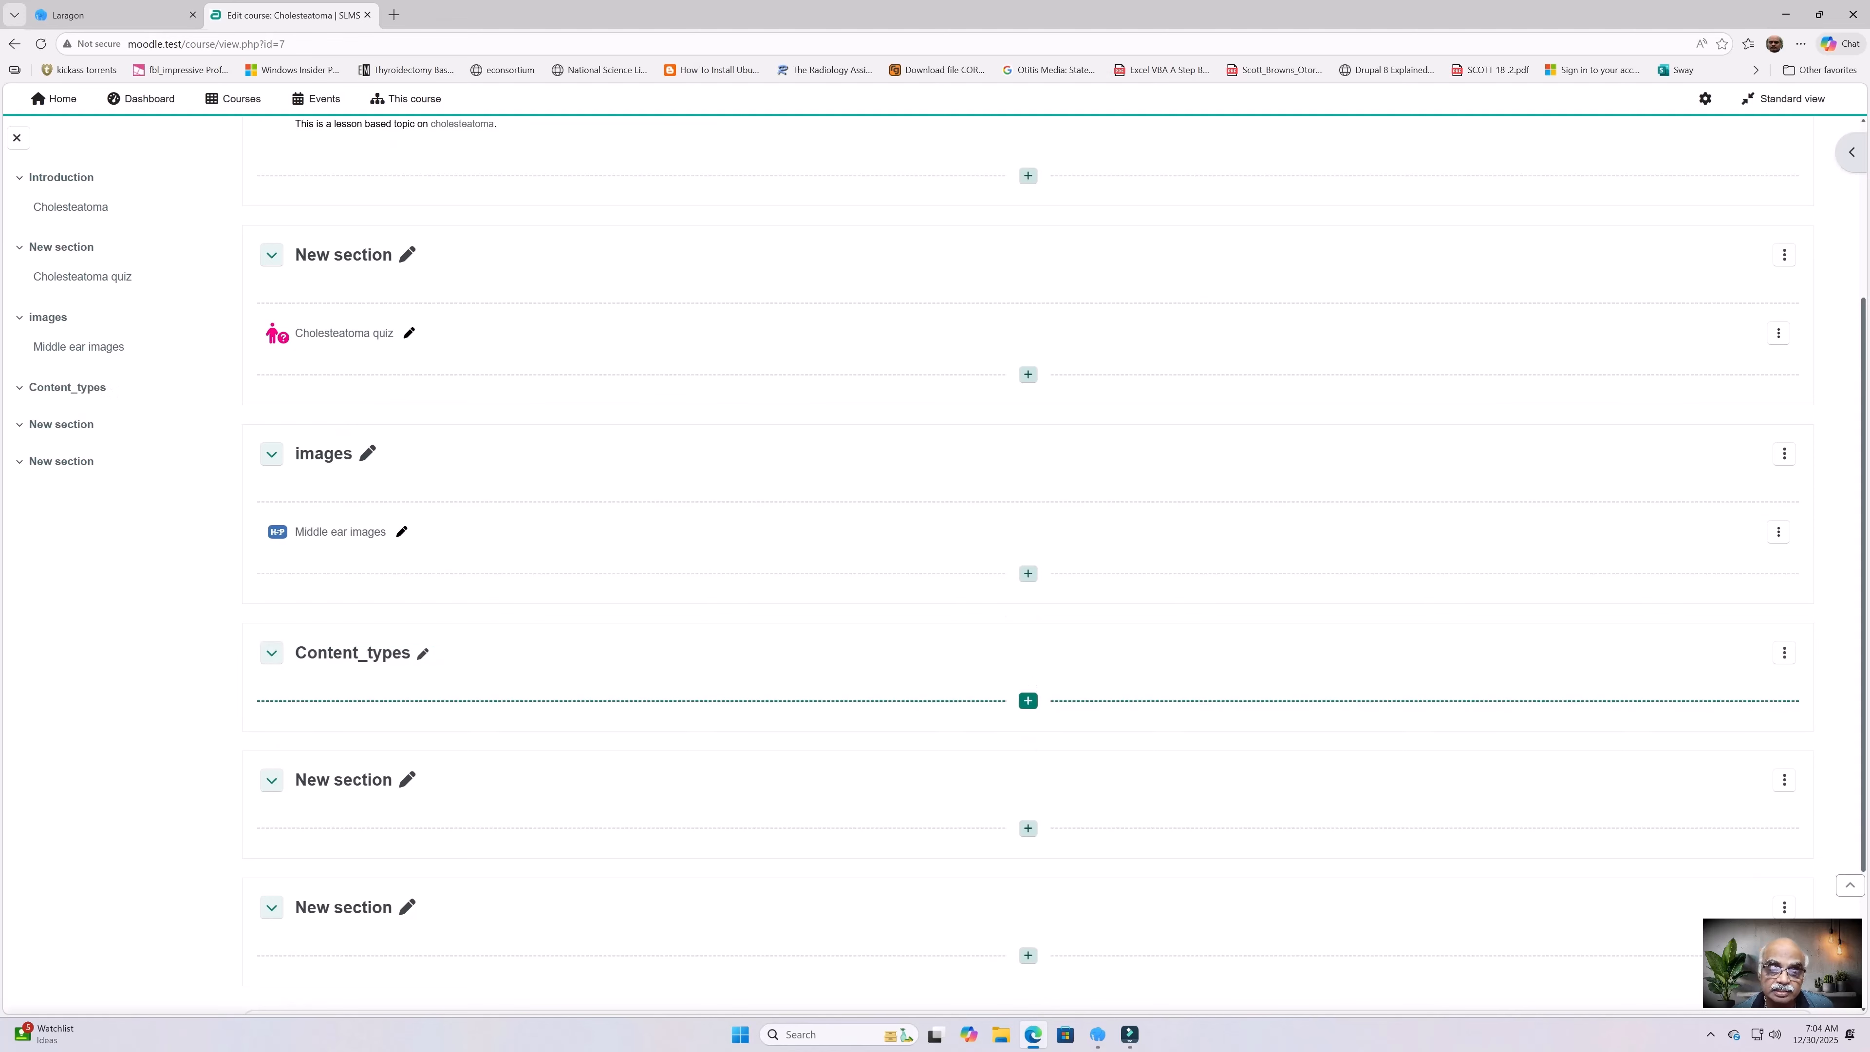
{"action": "left_click", "coordinate": [1028, 700]}
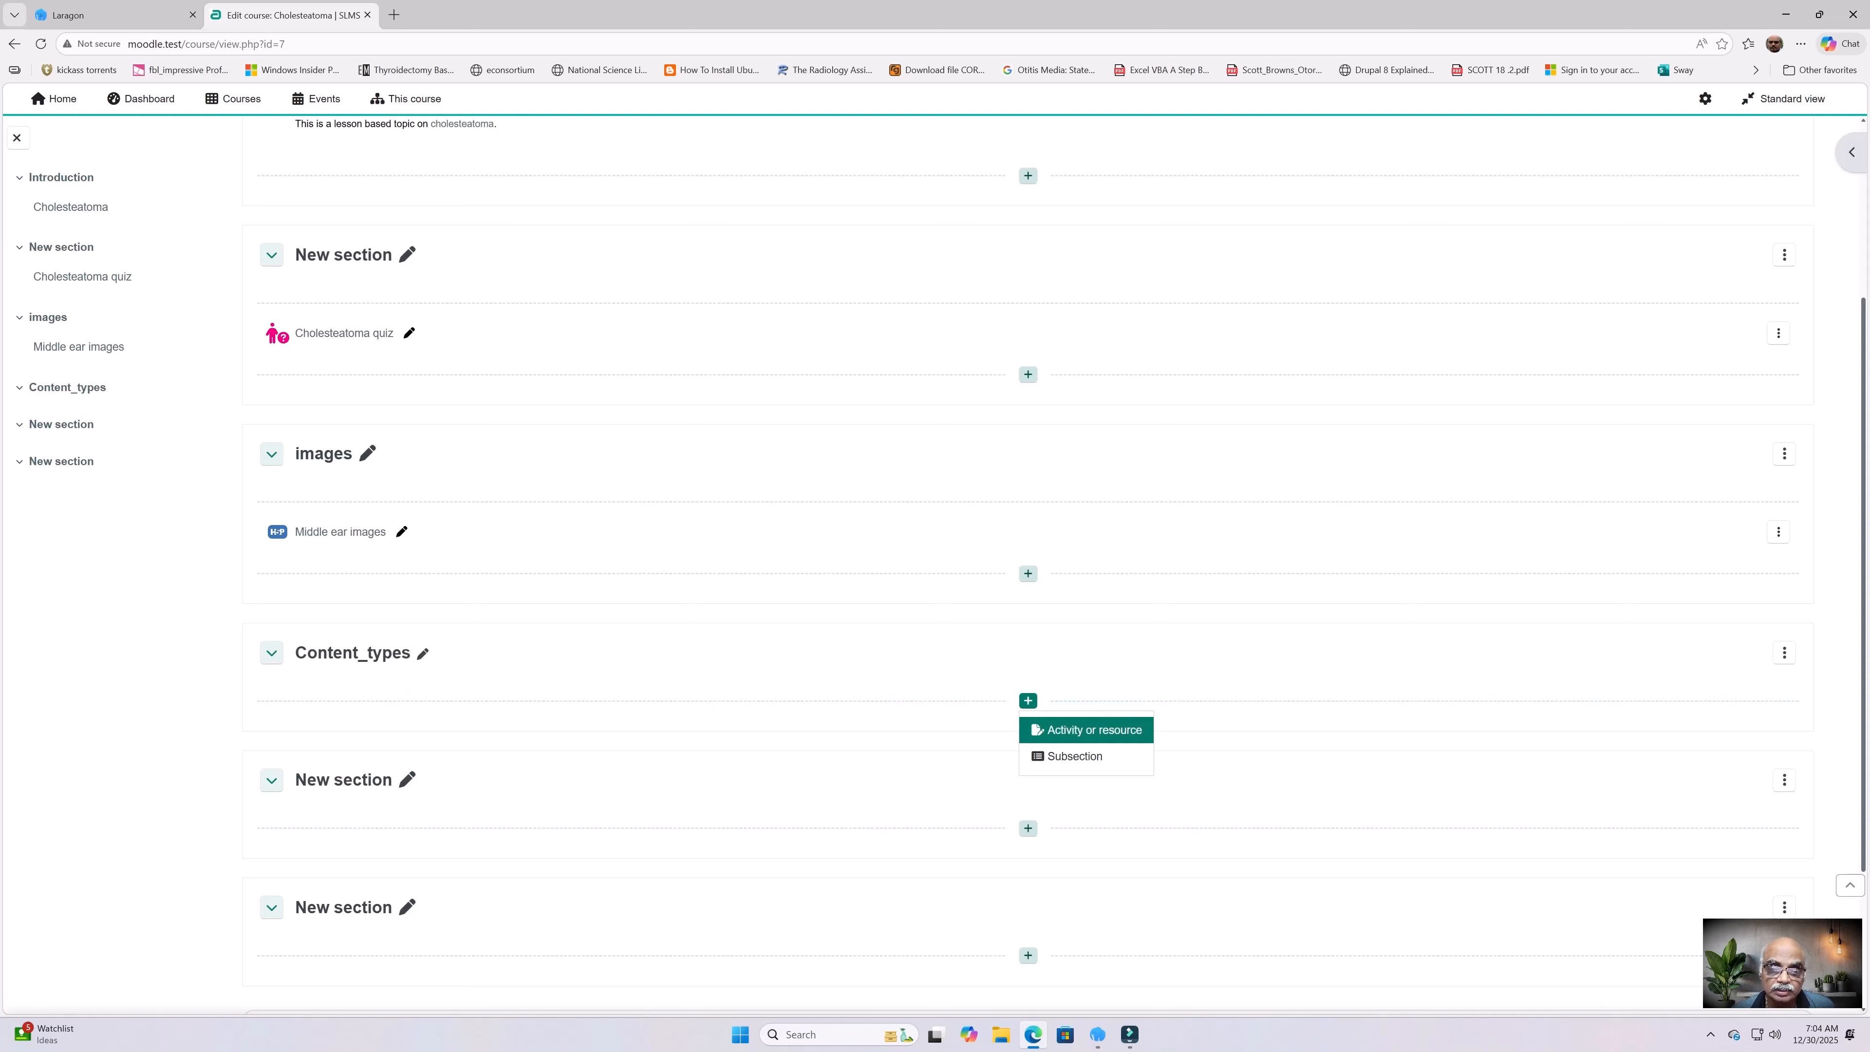
{"action": "left_click", "coordinate": [1086, 730]}
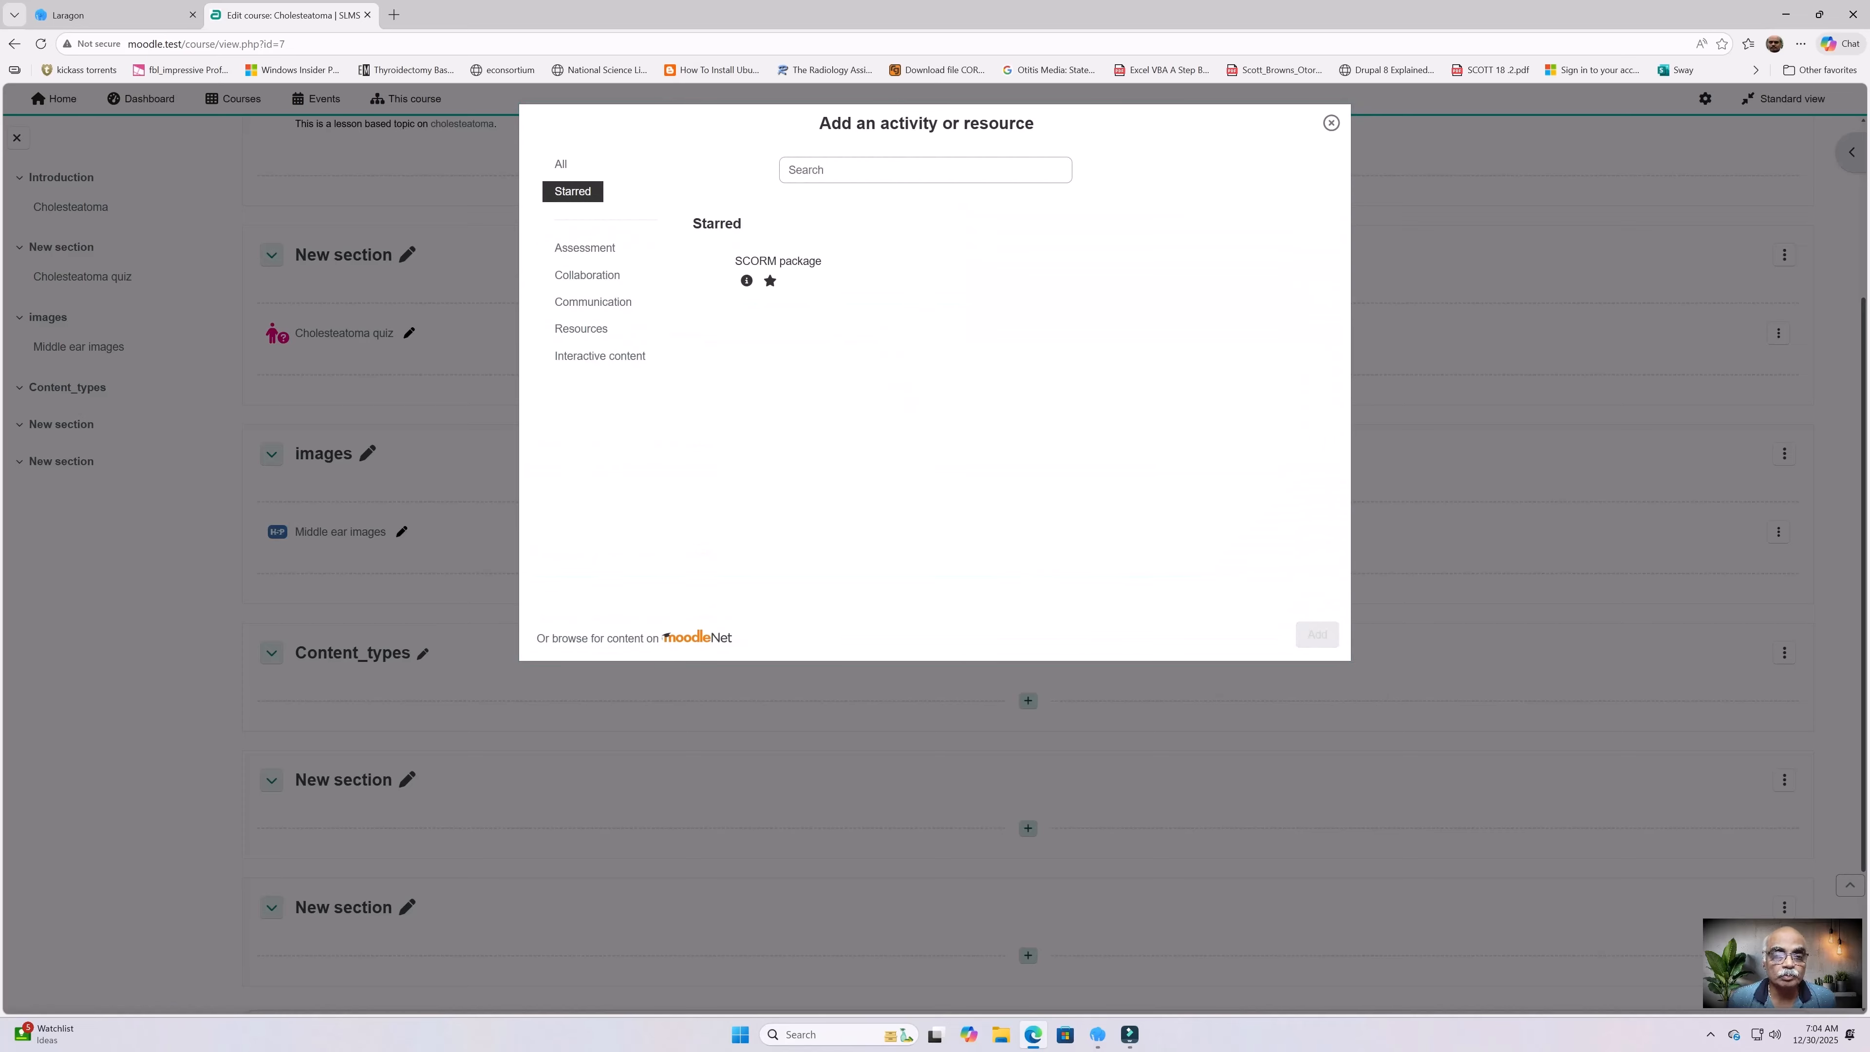
{"action": "left_click", "coordinate": [561, 163]}
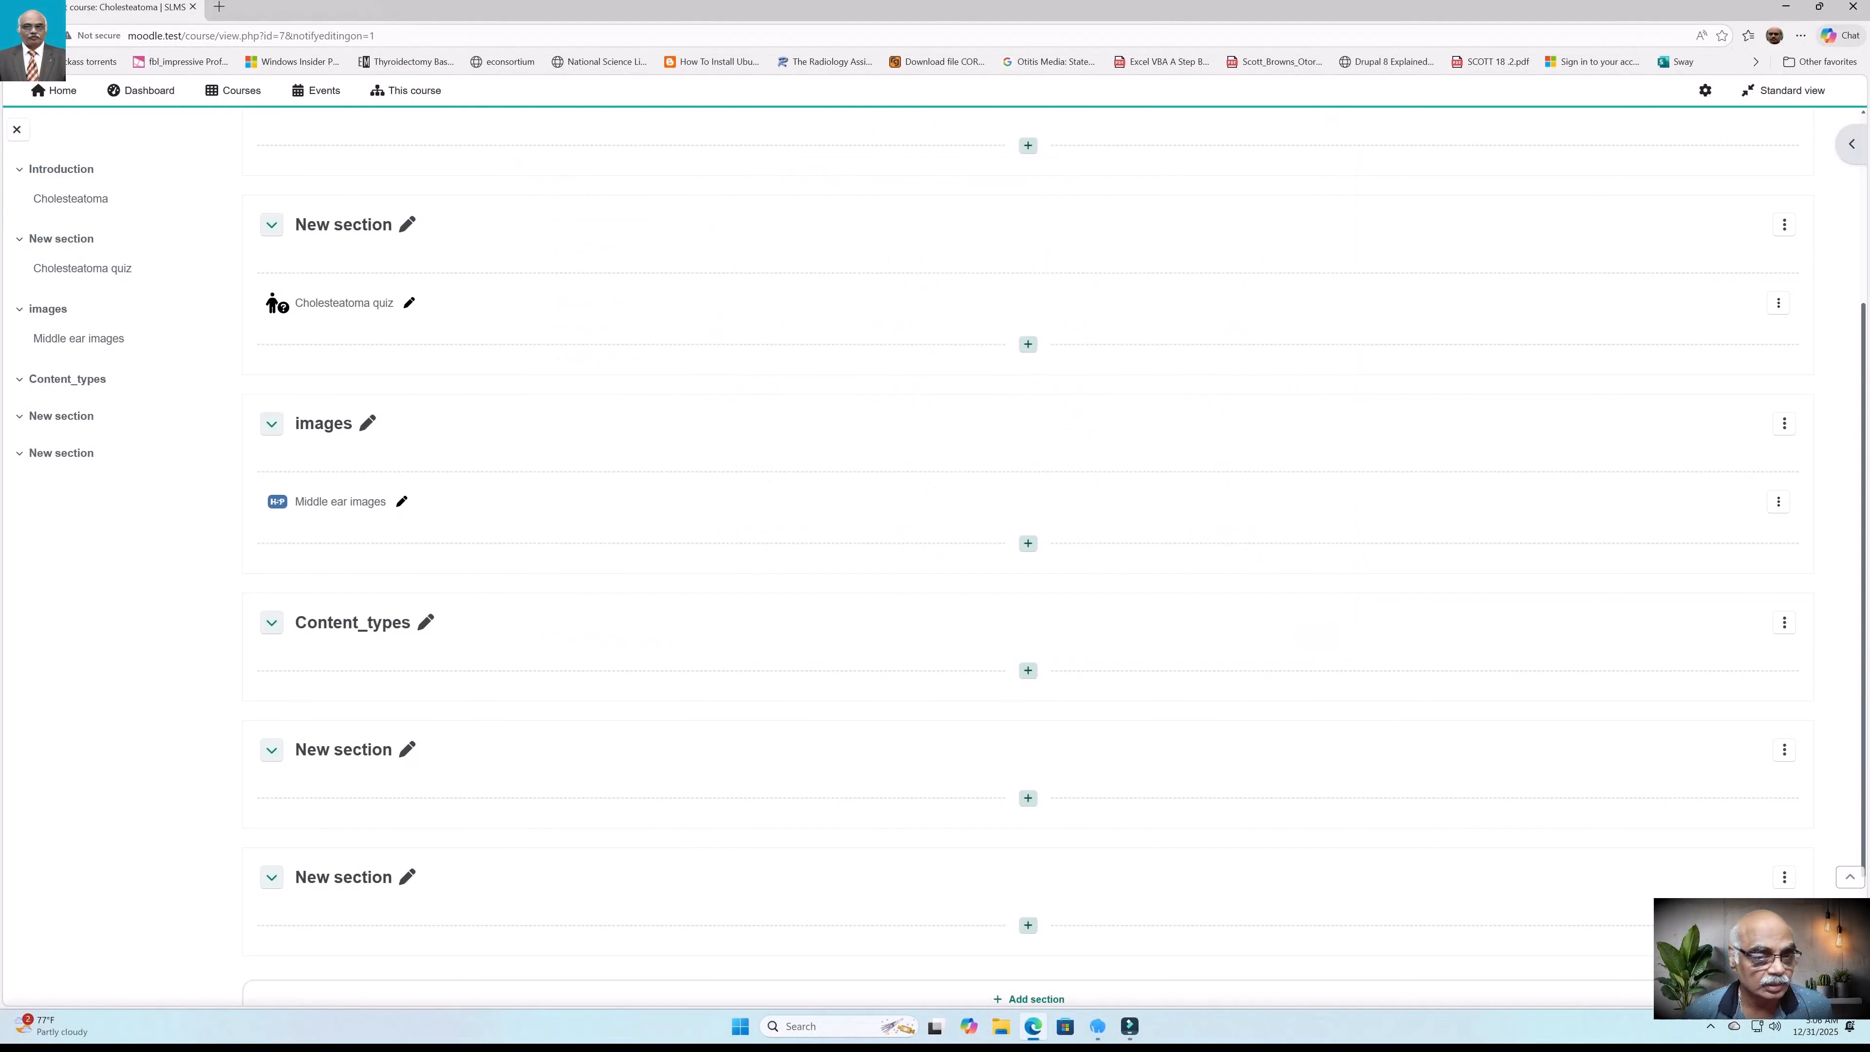
Step: Add a new Assignment activity to the unnamed section directly below Content_types
{"action": "left_click", "coordinate": [1029, 798]}
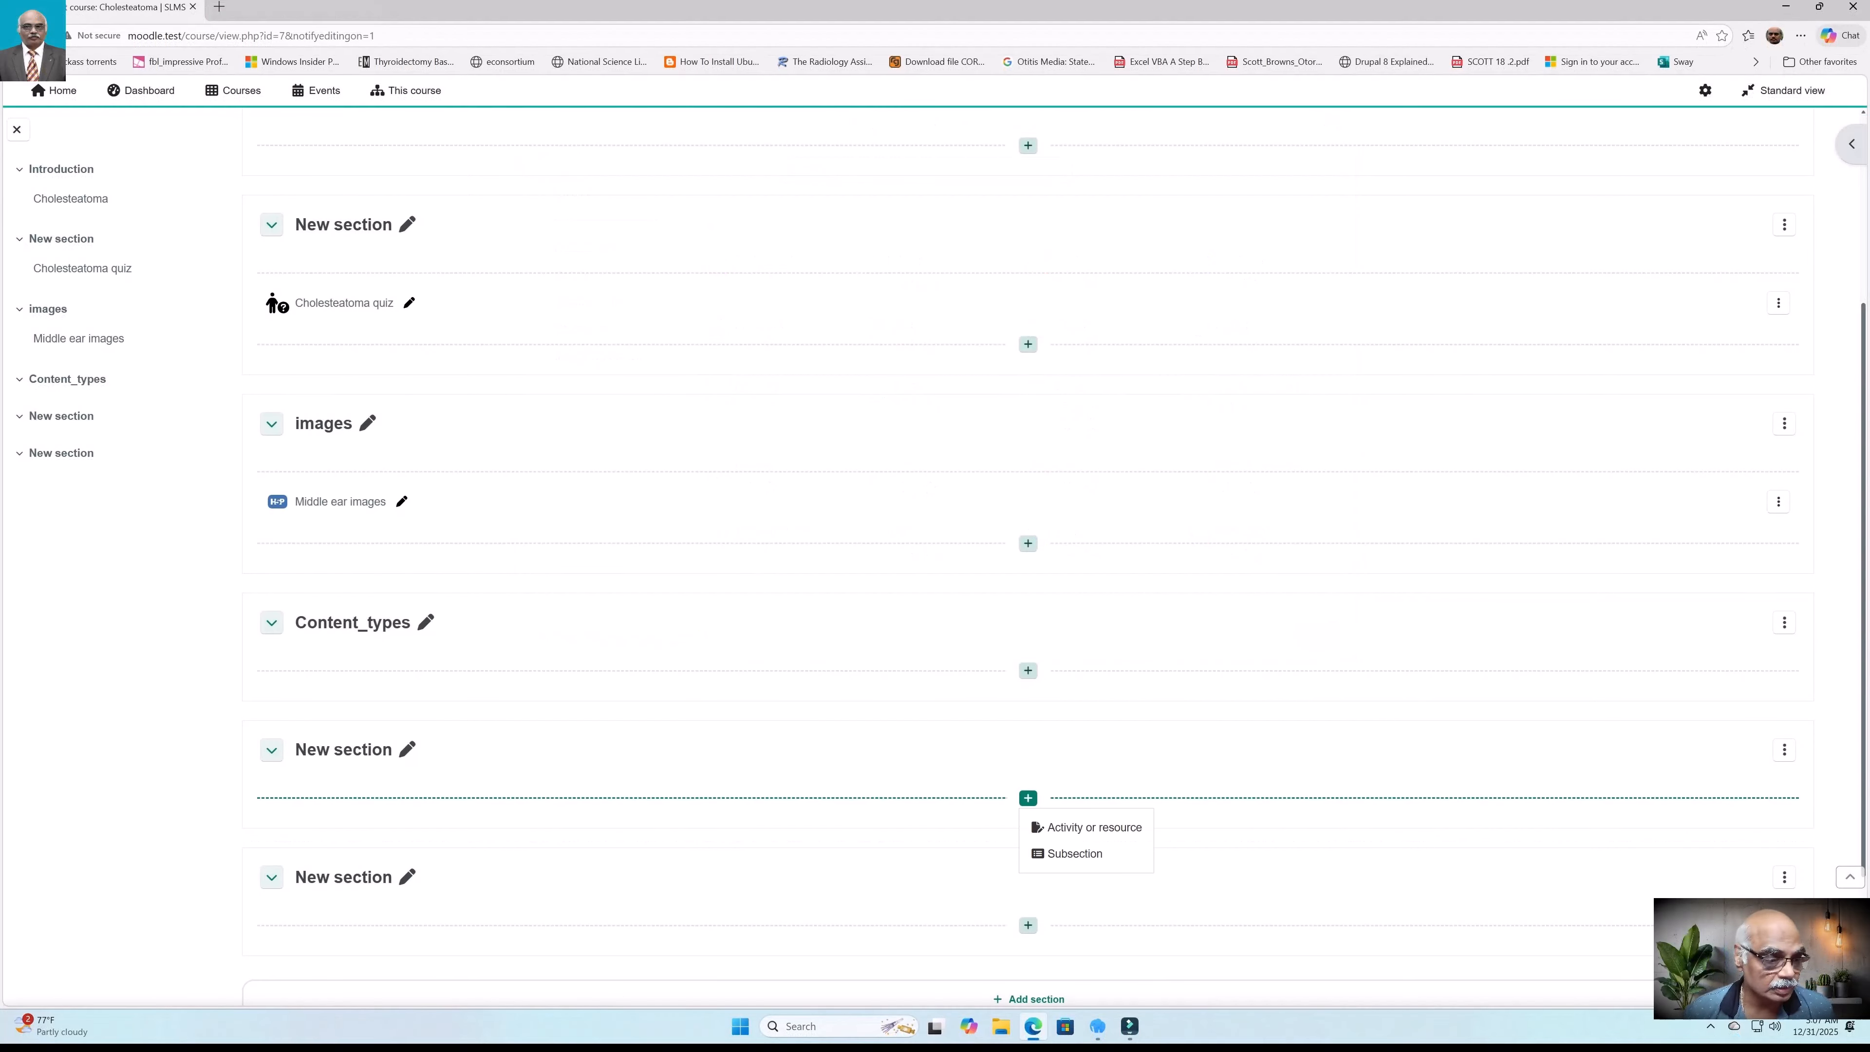
{"action": "left_click", "coordinate": [1089, 827]}
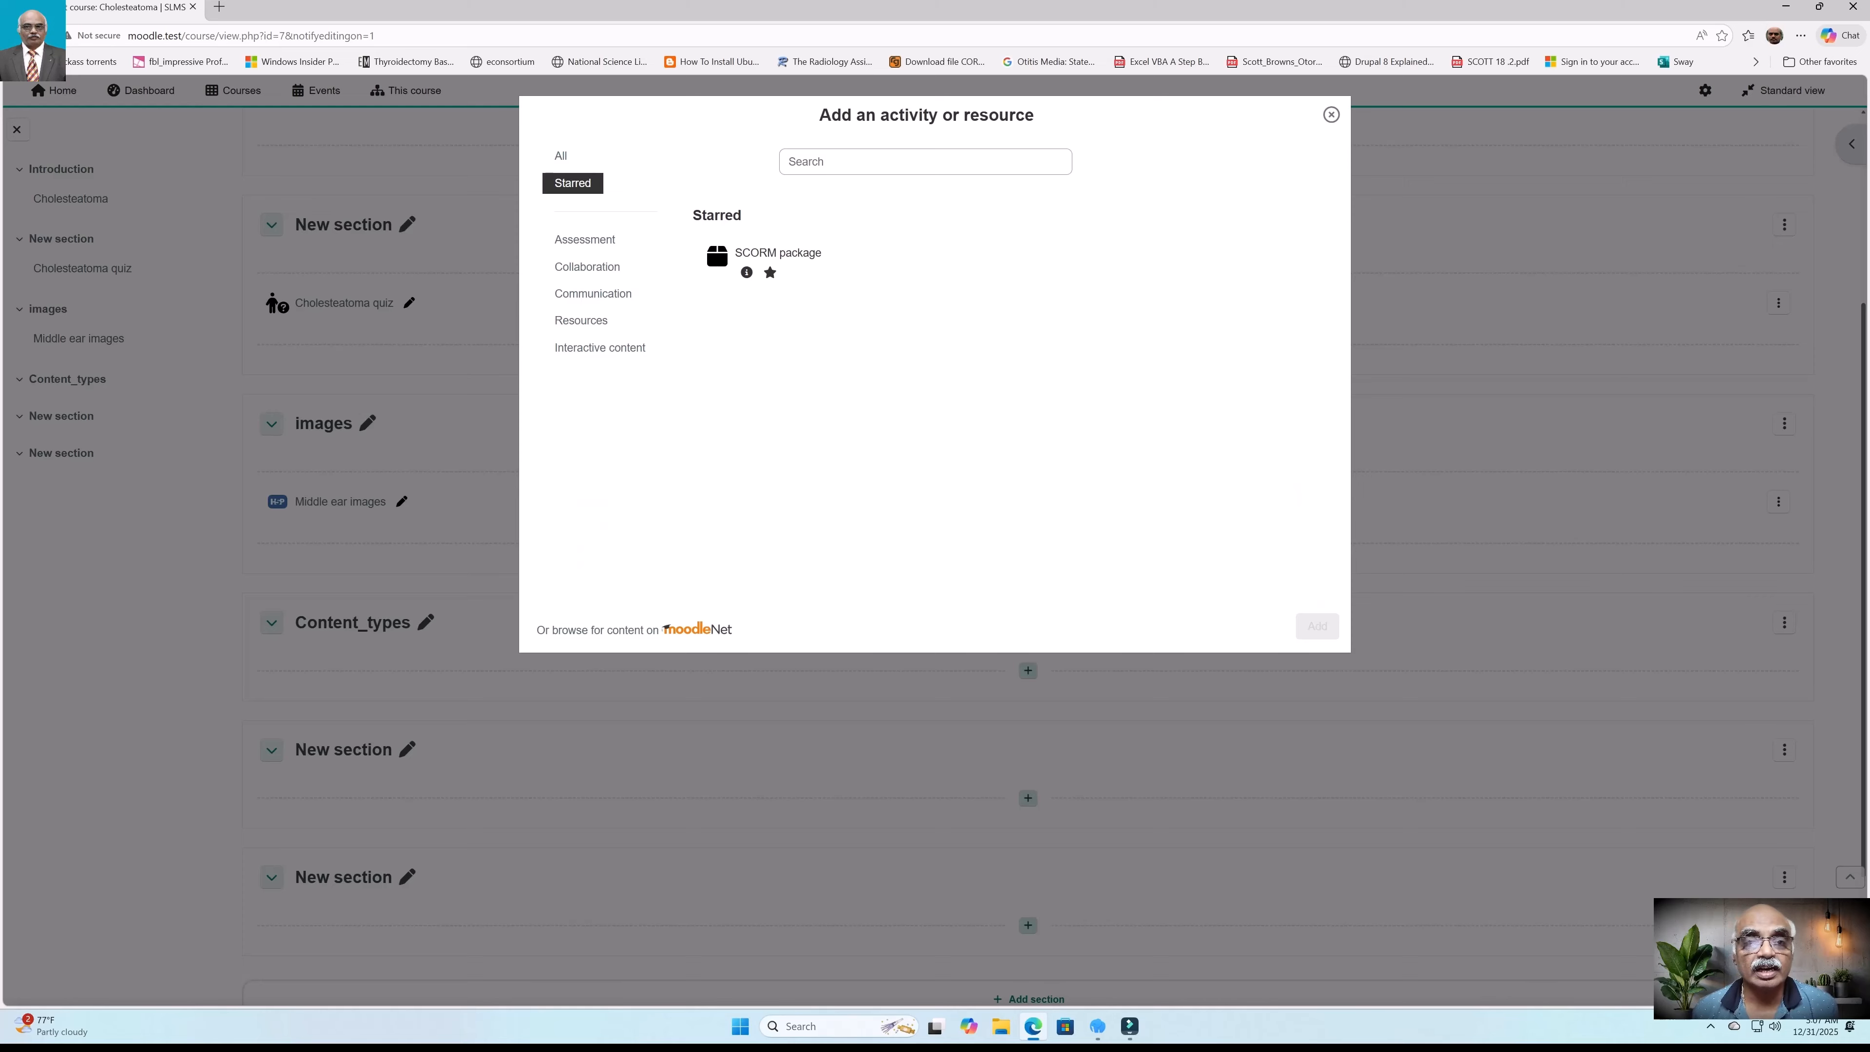
{"action": "left_click", "coordinate": [560, 155]}
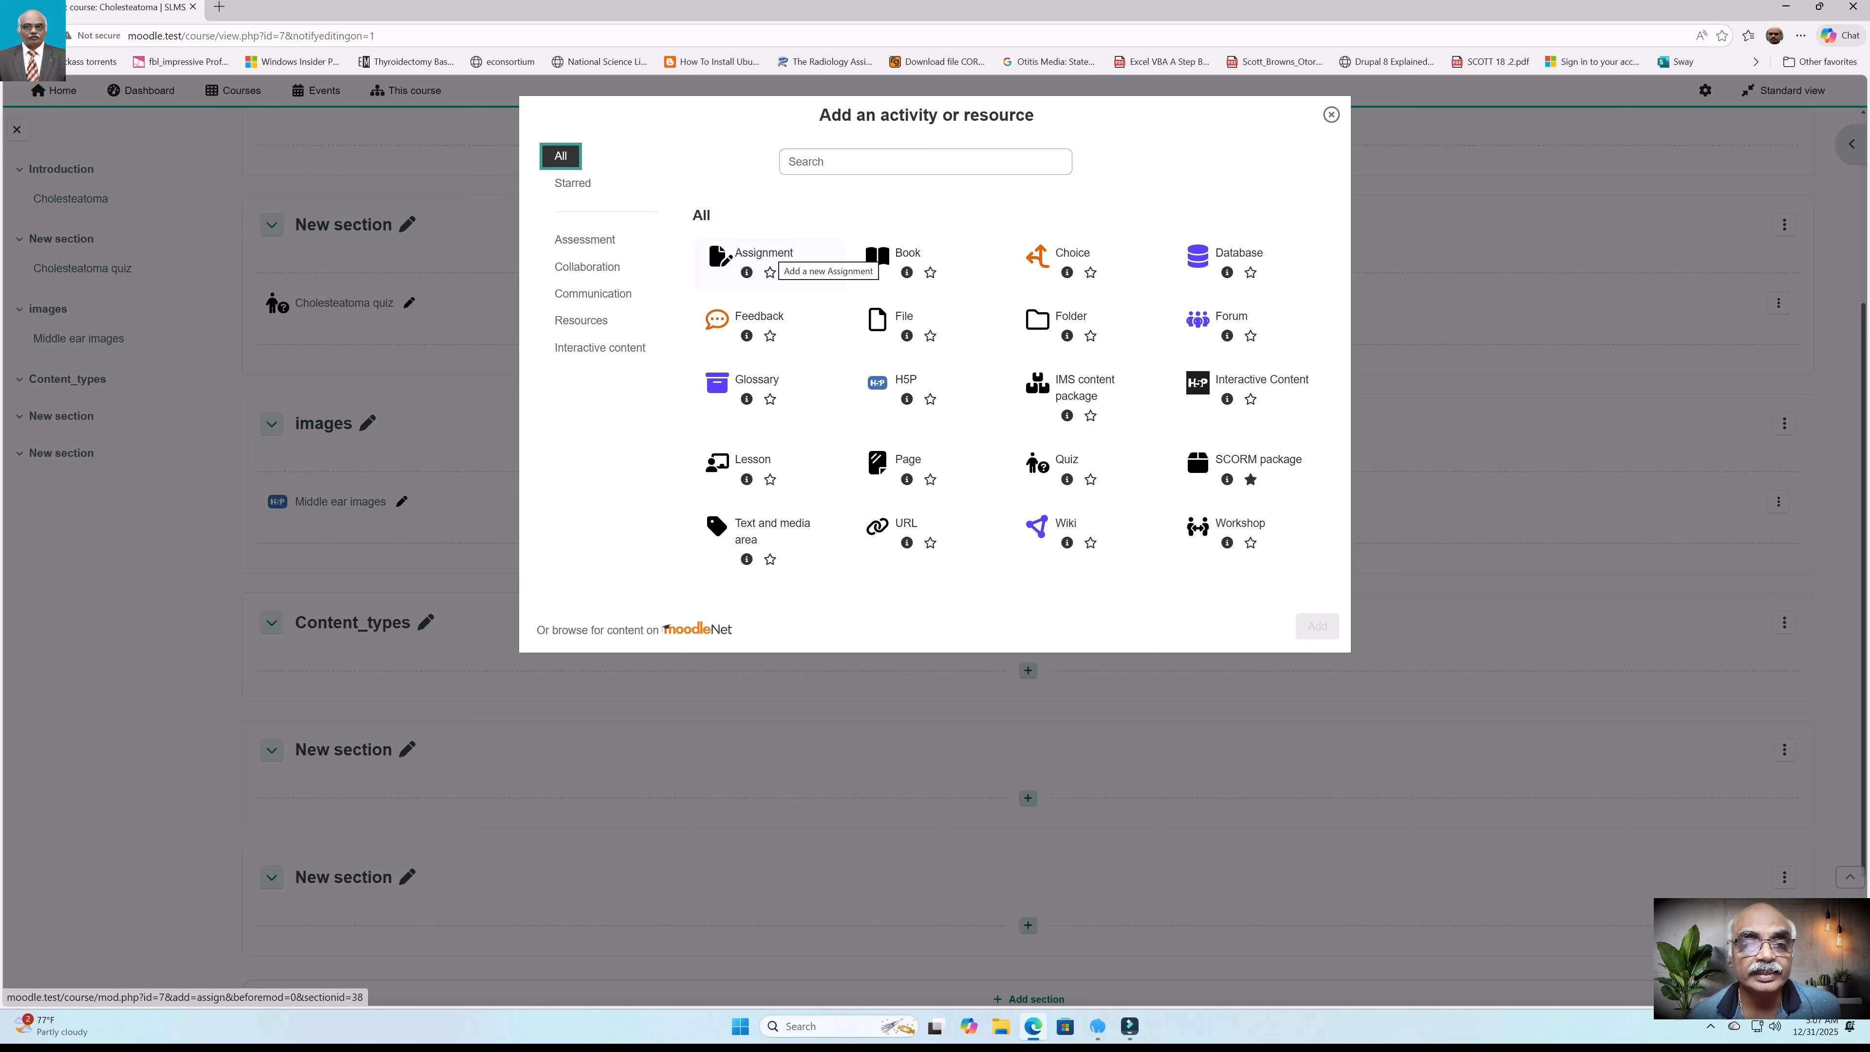
{"action": "left_click", "coordinate": [765, 259]}
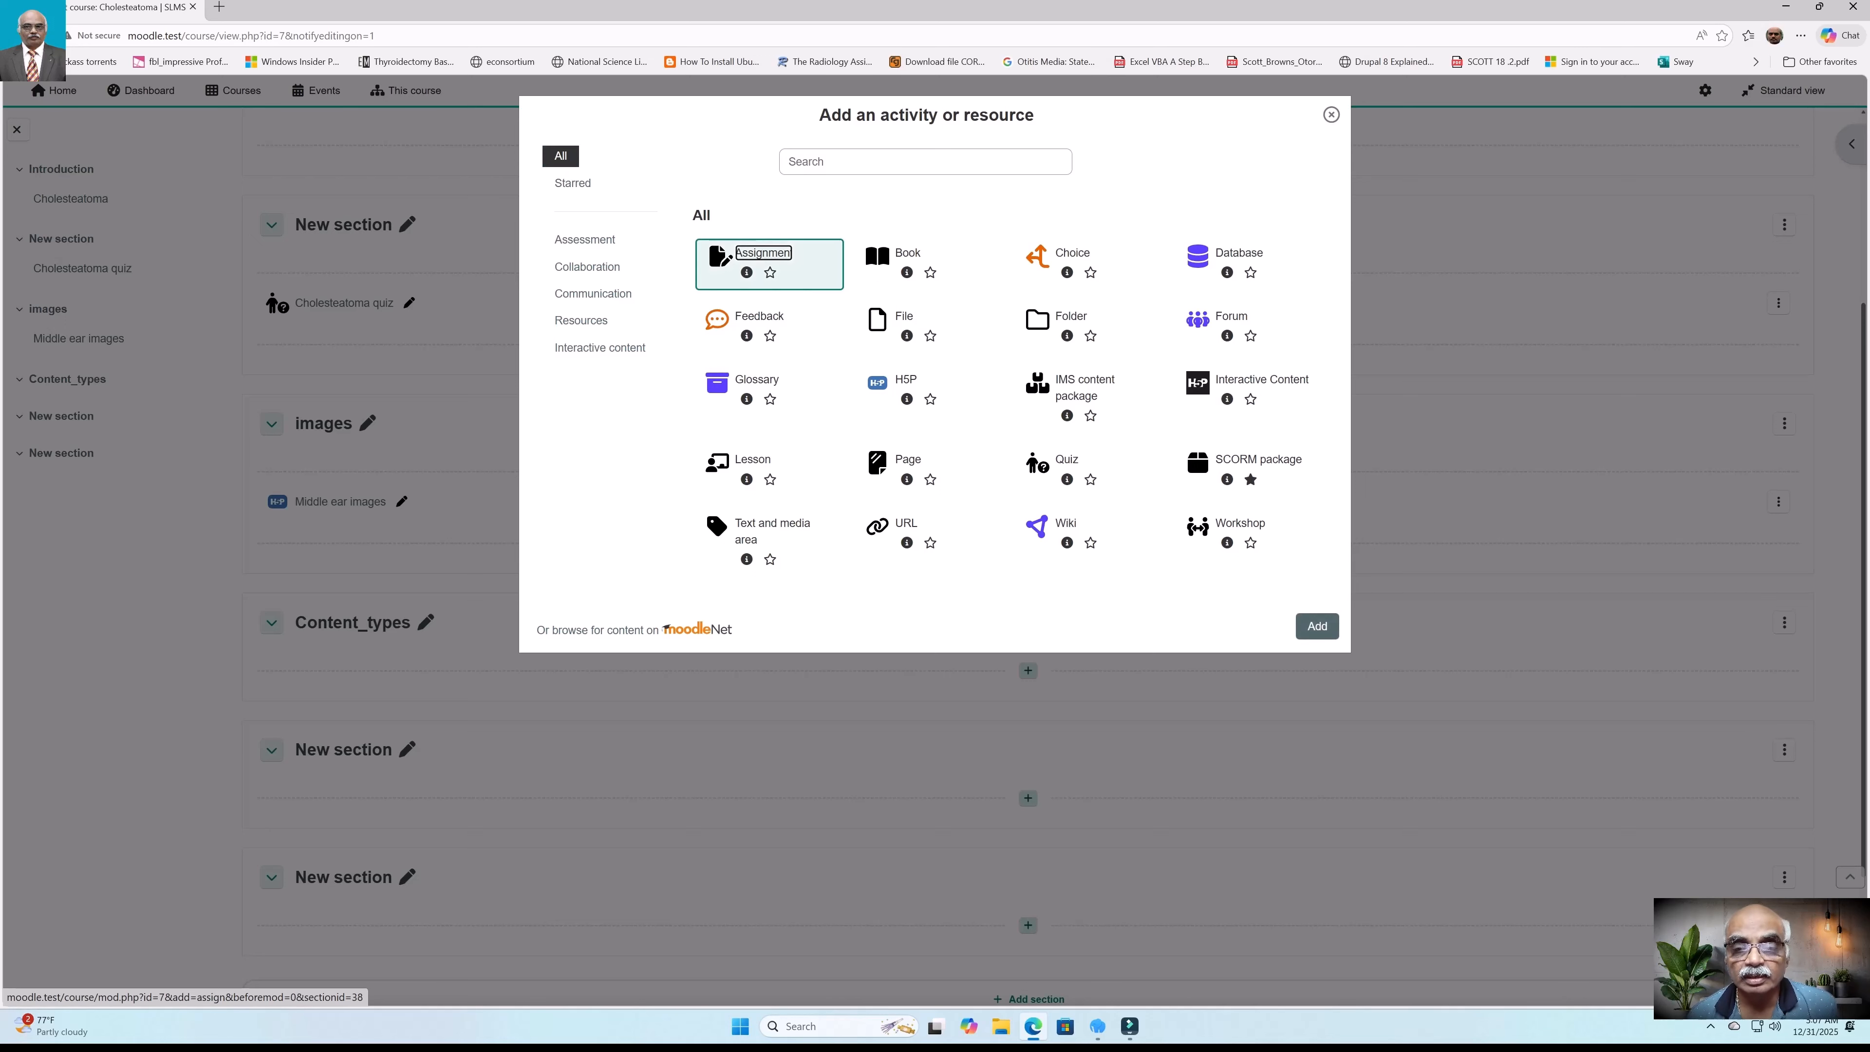
{"action": "left_click", "coordinate": [1318, 626]}
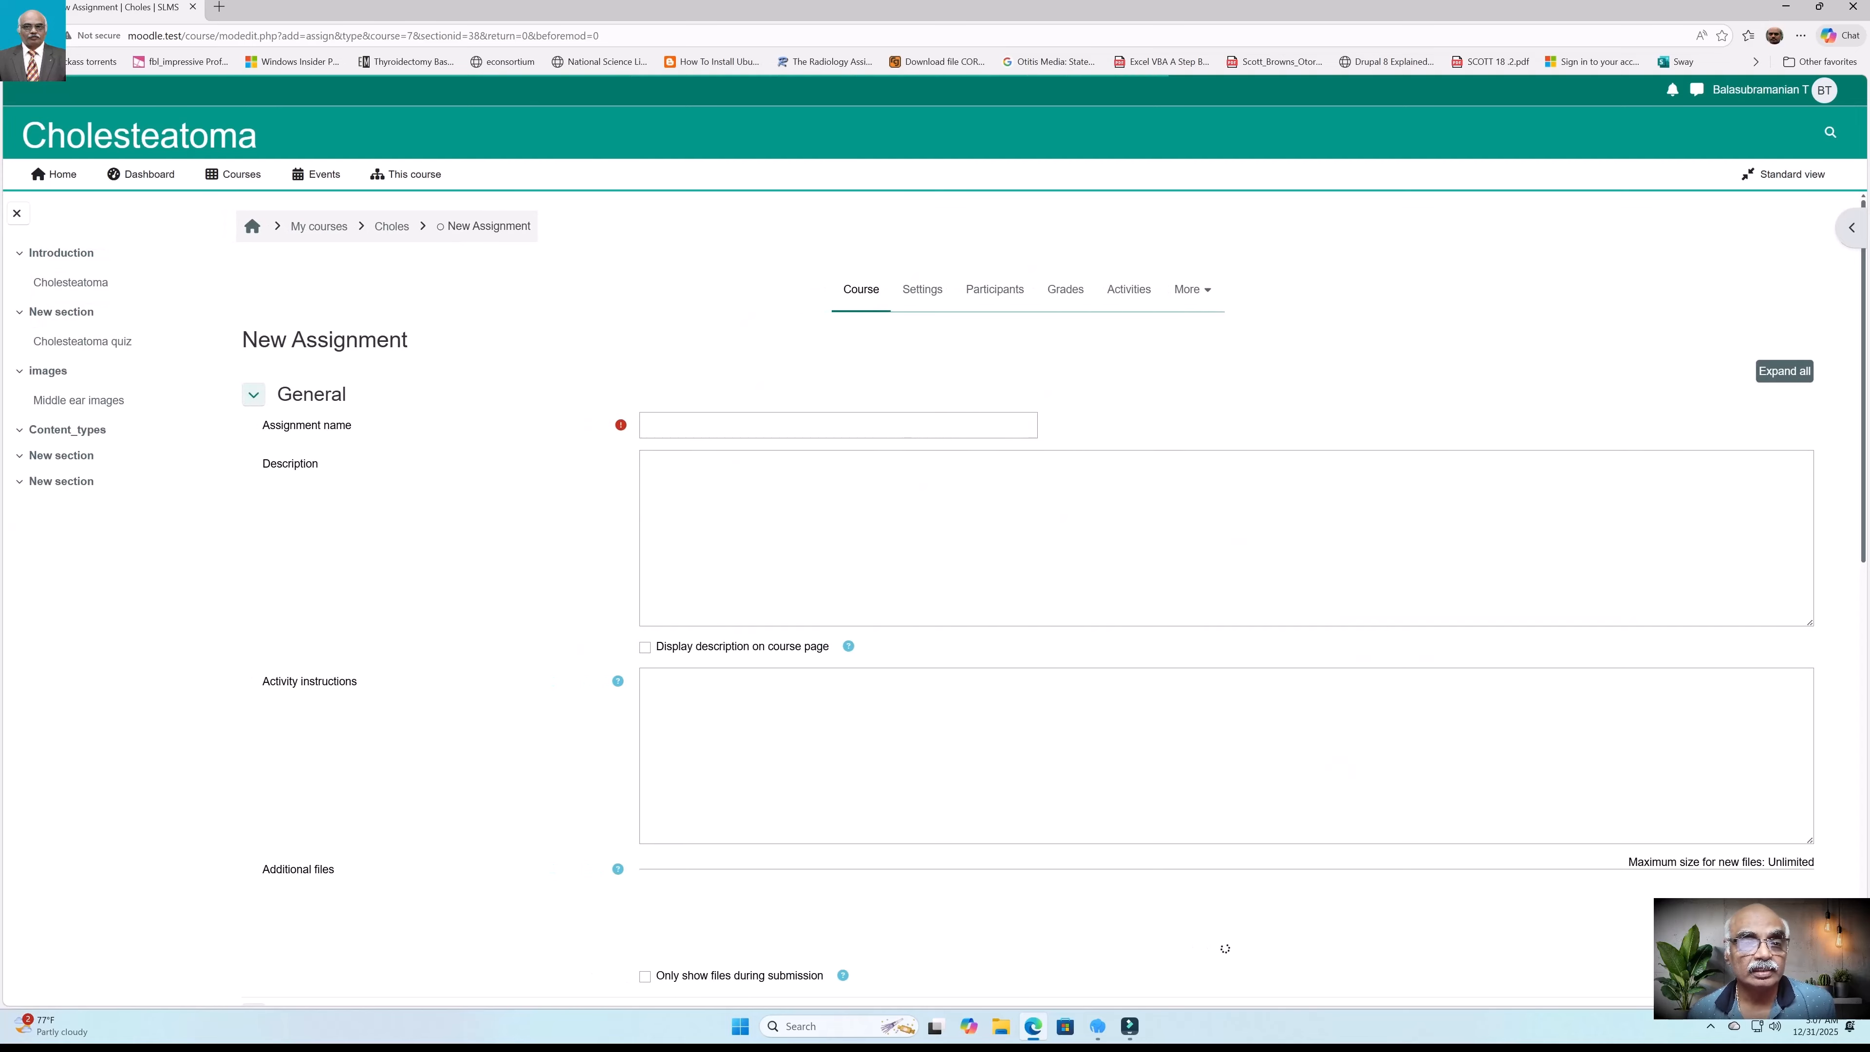
Step: Name the assignment "Etiopathogenesis of cholesteatoma"
{"action": "left_click", "coordinate": [838, 425]}
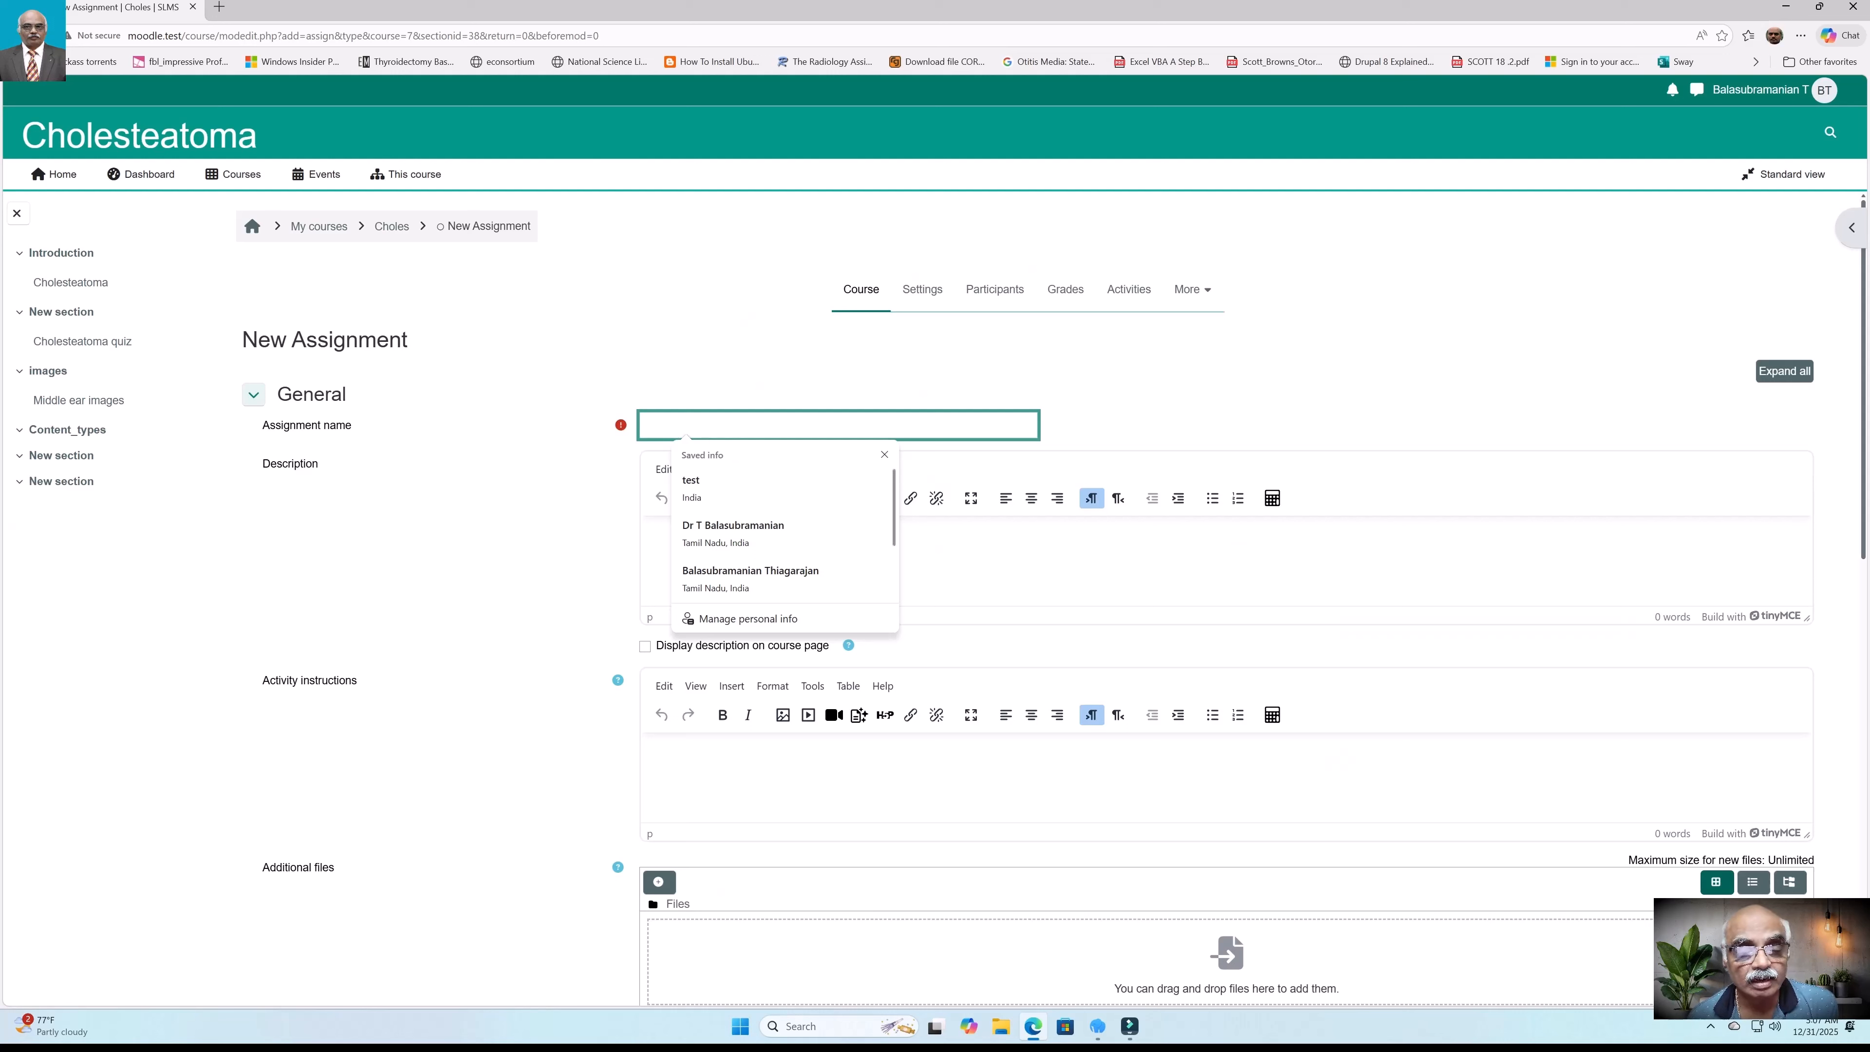
{"action": "type", "text": "Et"}
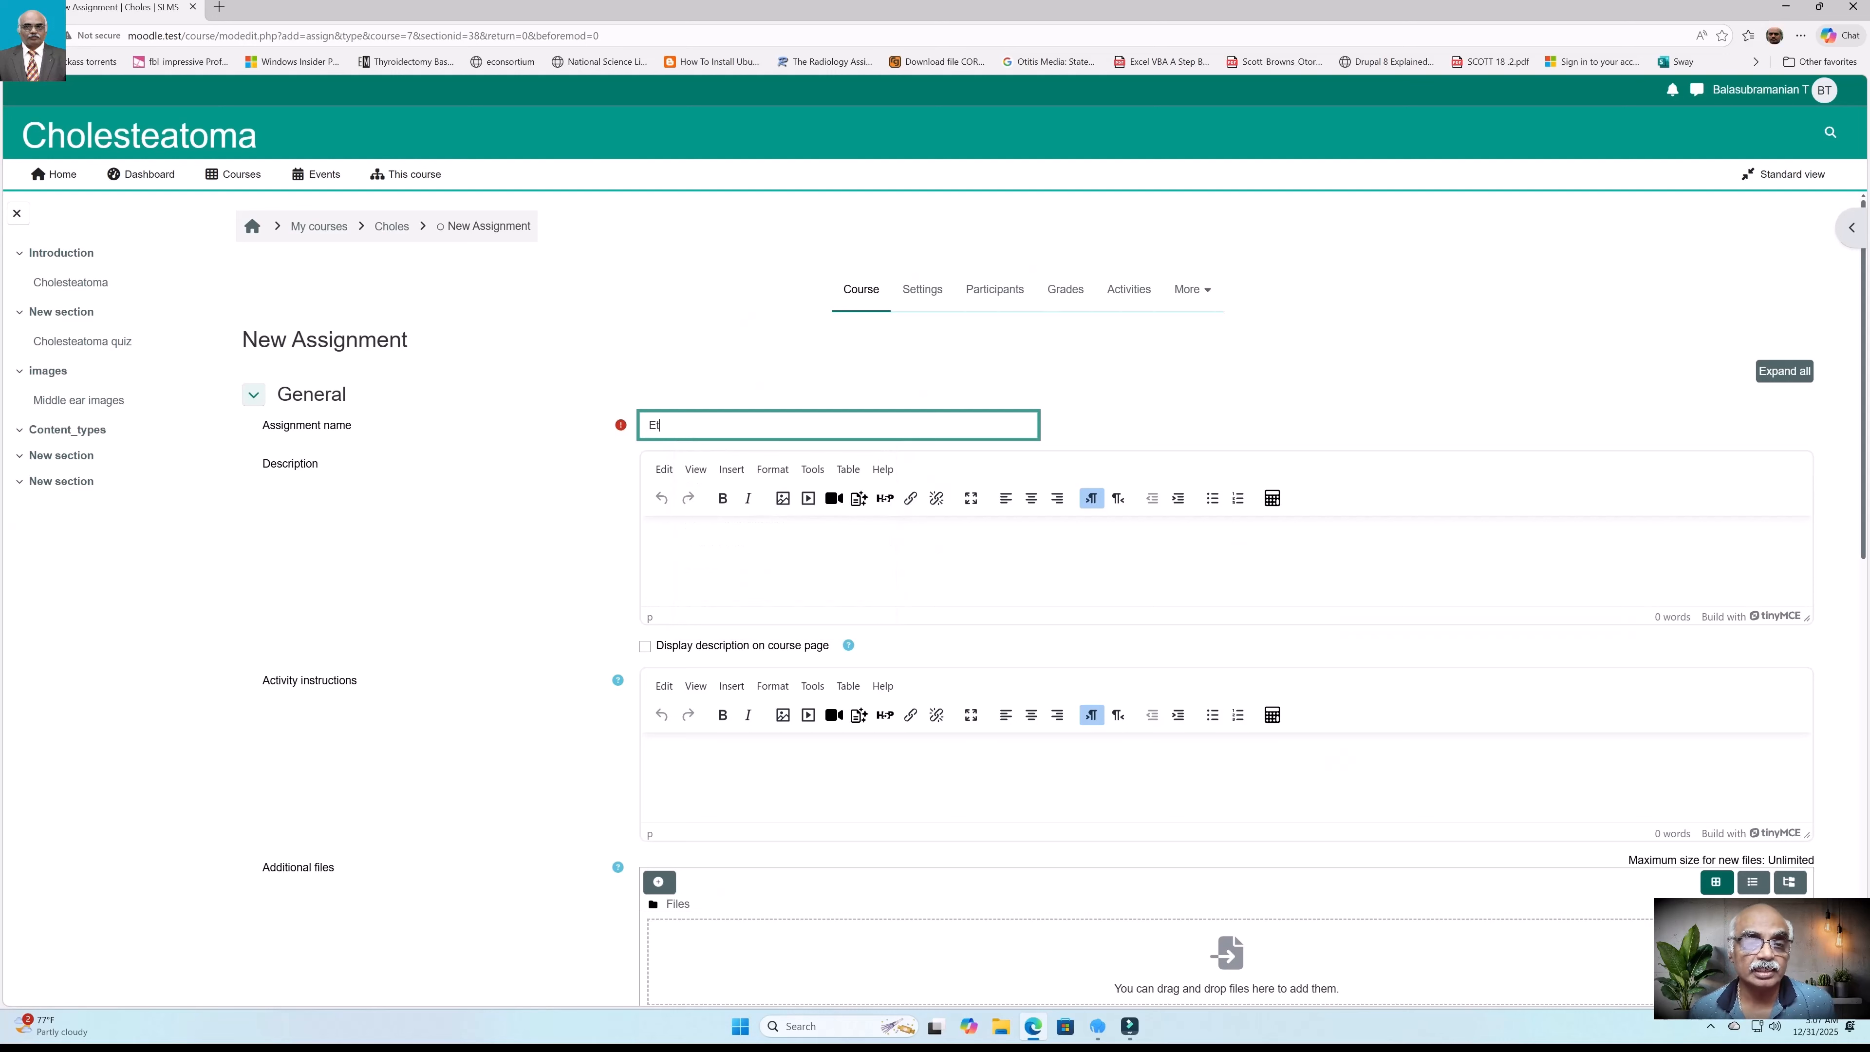
{"action": "type", "text": "iopathog"}
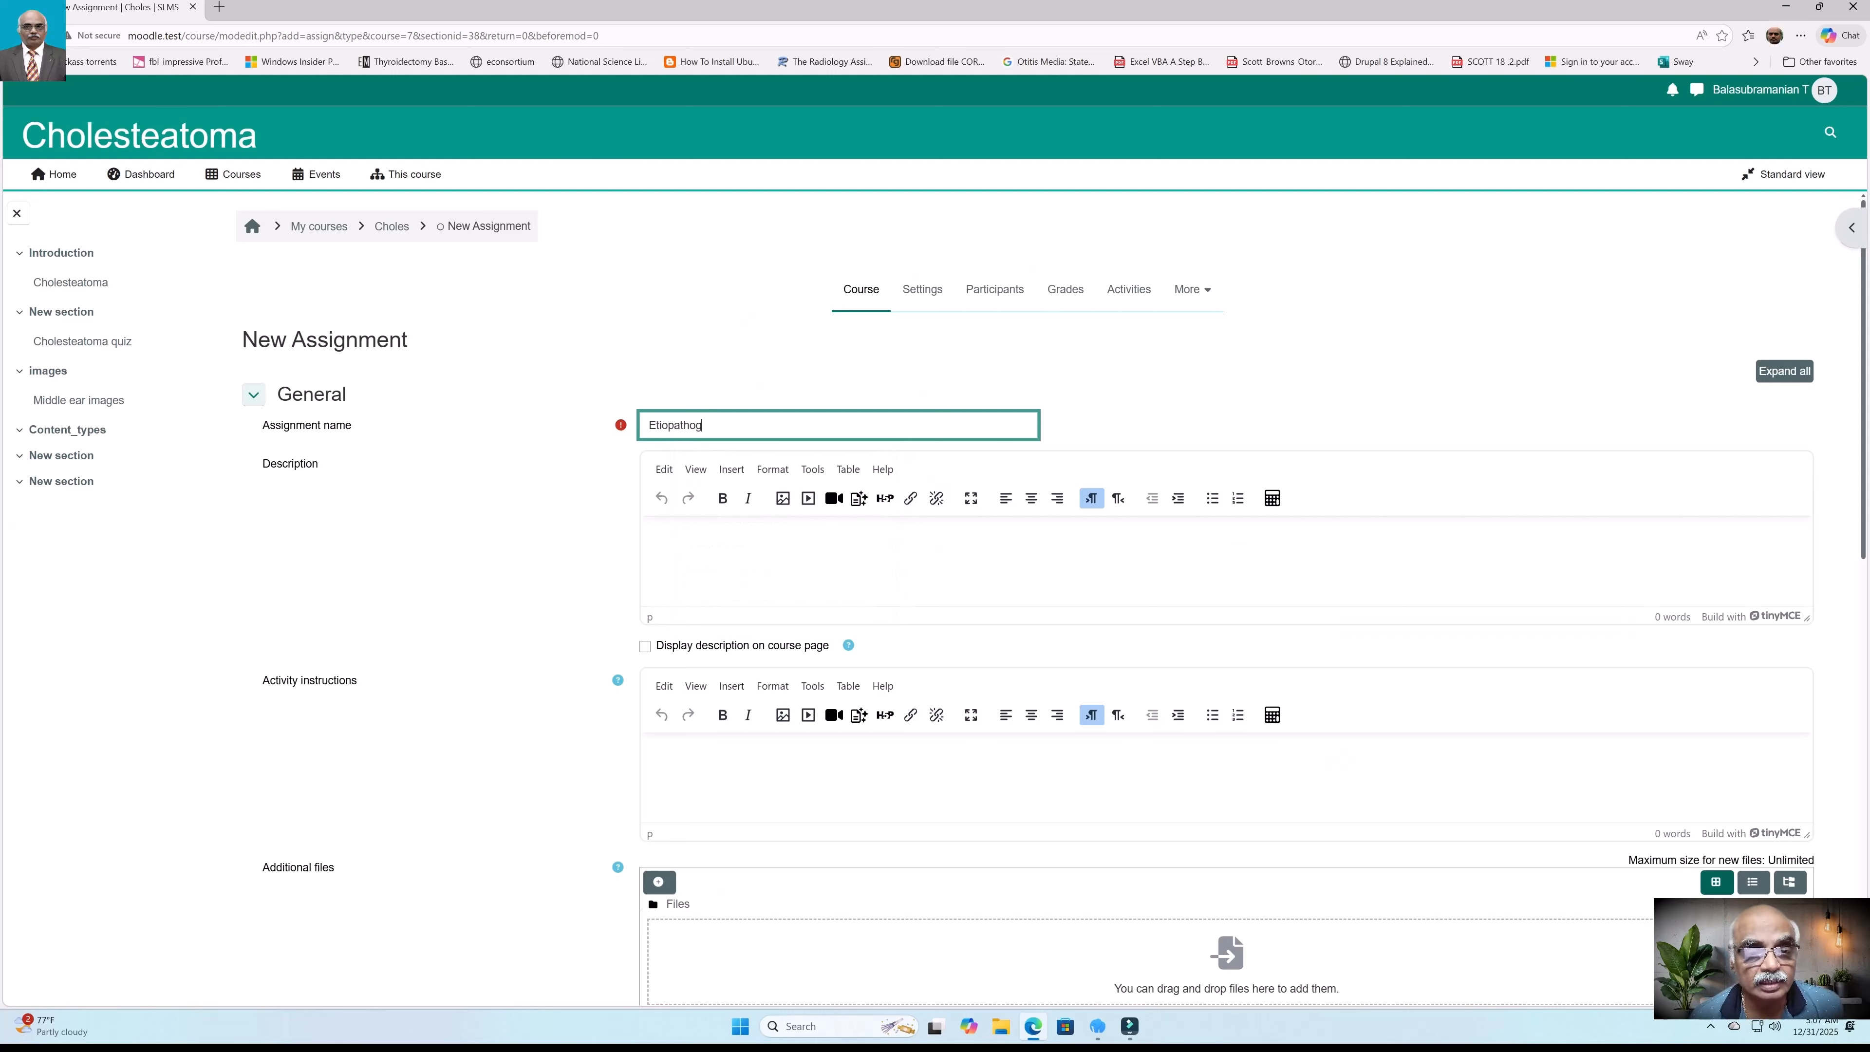
{"action": "type", "text": "enesis of cholesteatoma"}
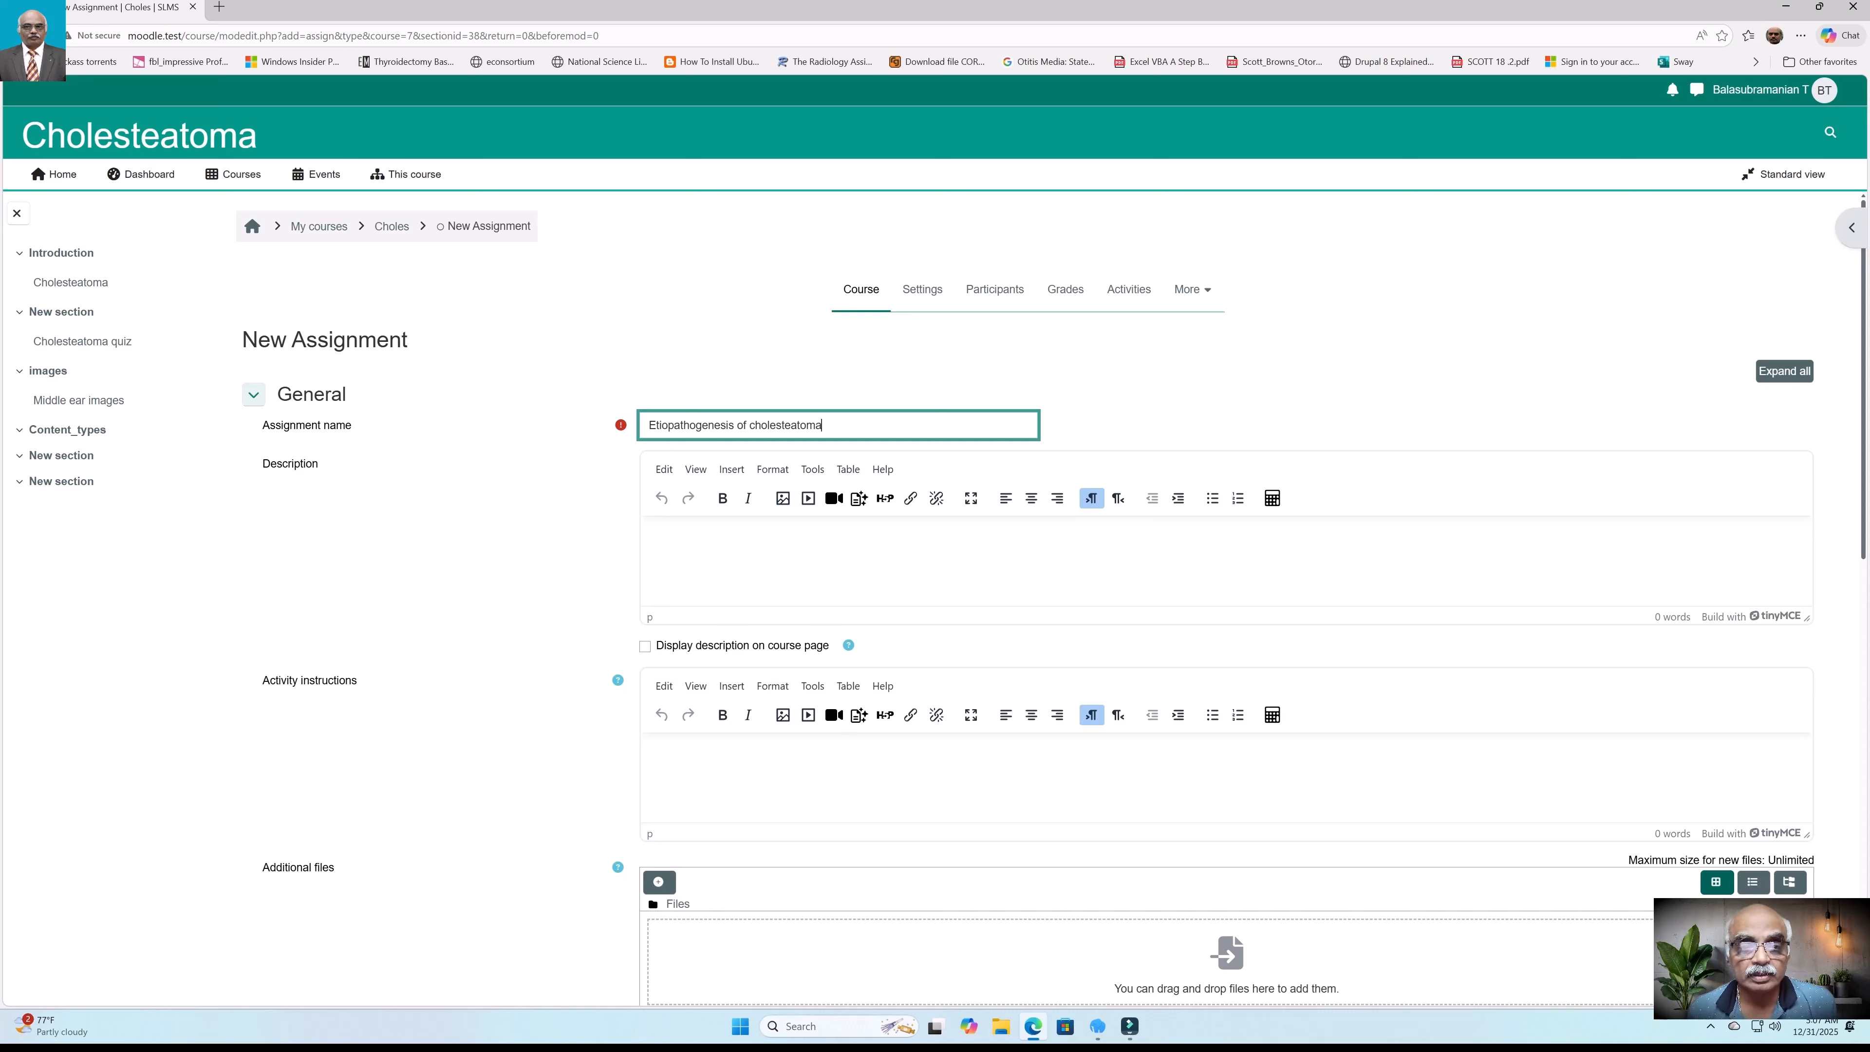
Step: Enter the assignment description: Student should write an Essay on the topic "Etiopathogenesis of Cholesteaoma"
{"action": "left_click", "coordinate": [648, 530]}
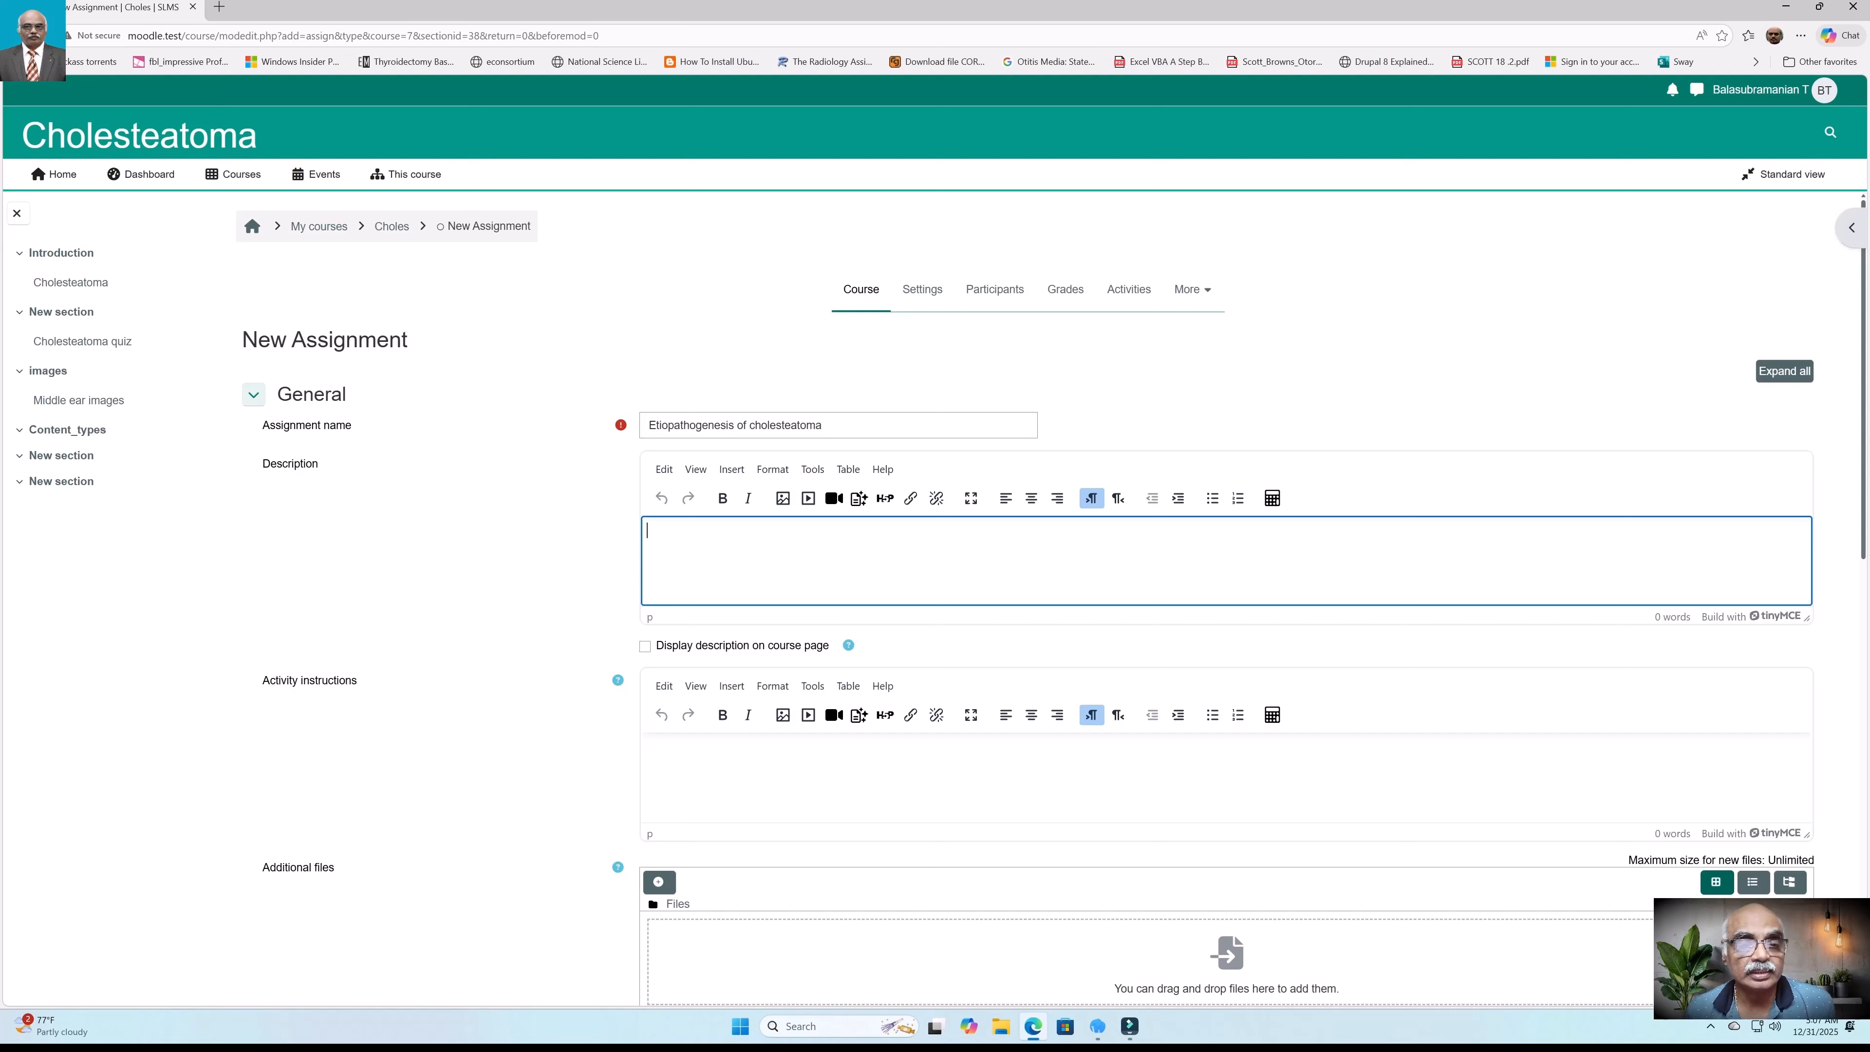
{"action": "type", "text": "Student "}
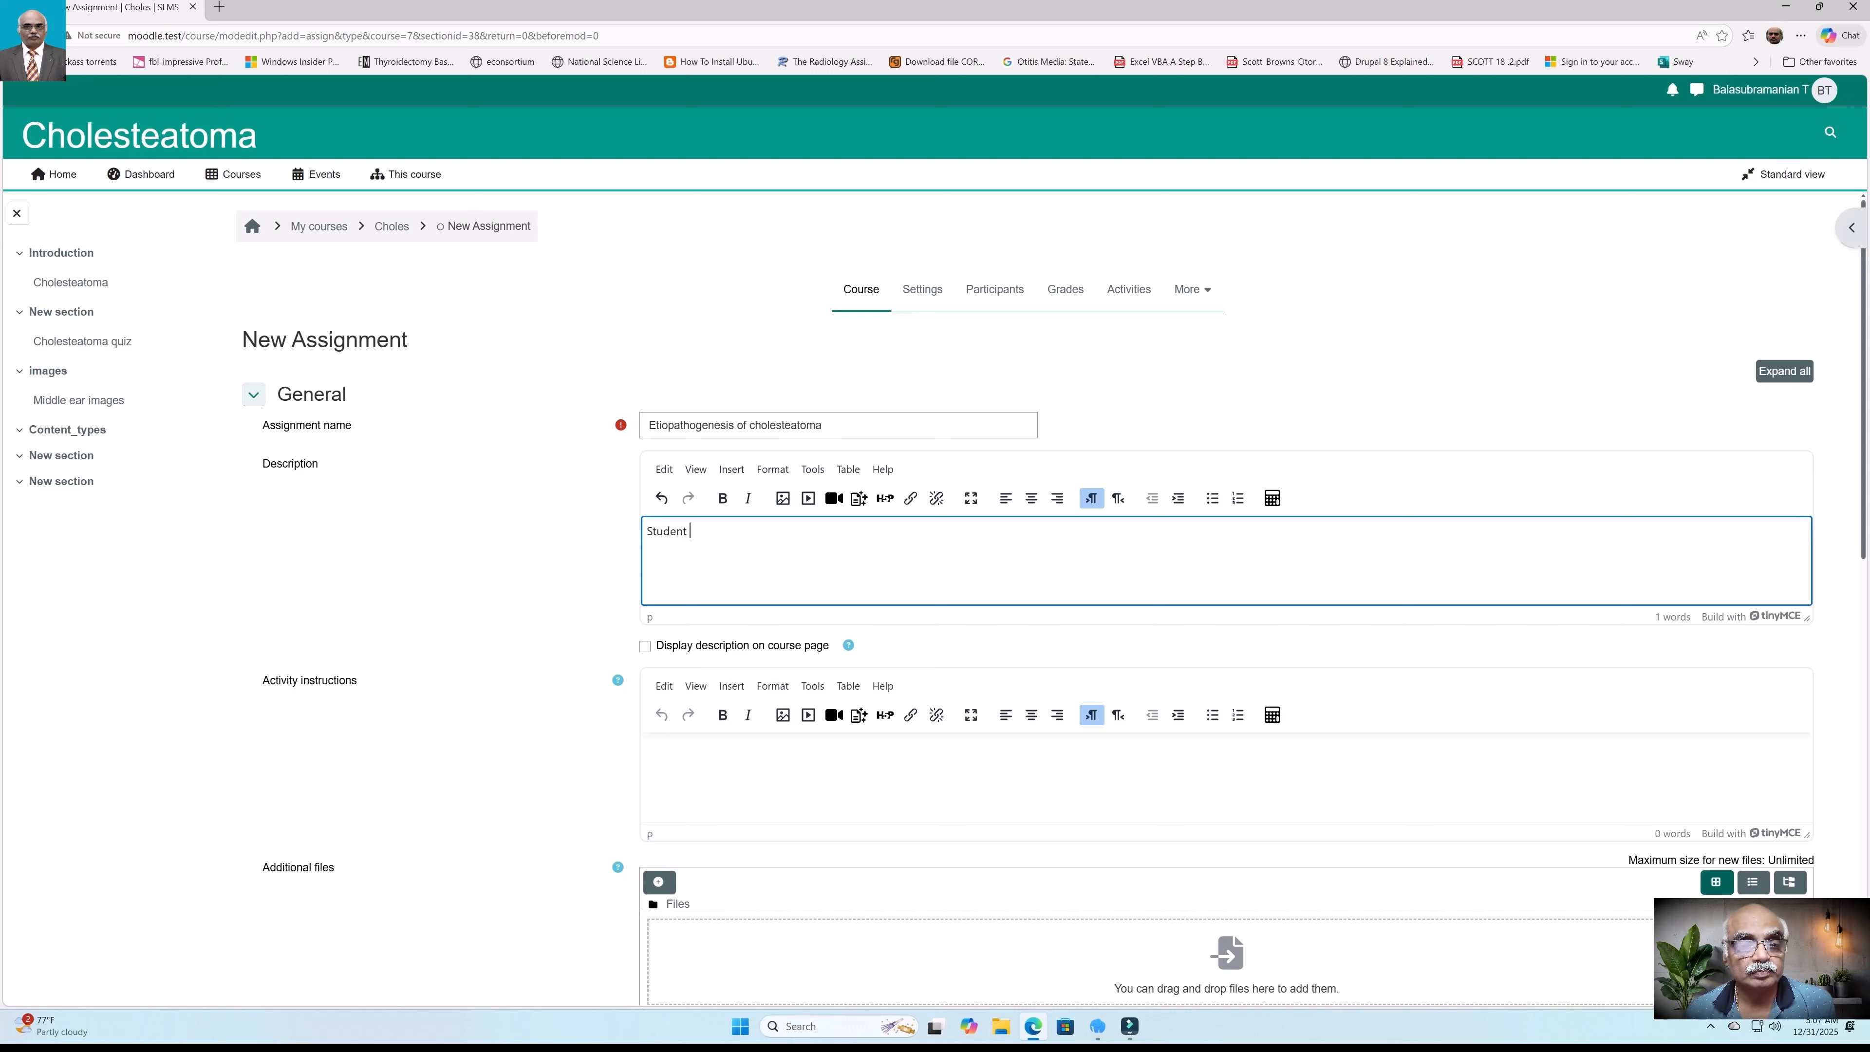
{"action": "type", "text": "should "}
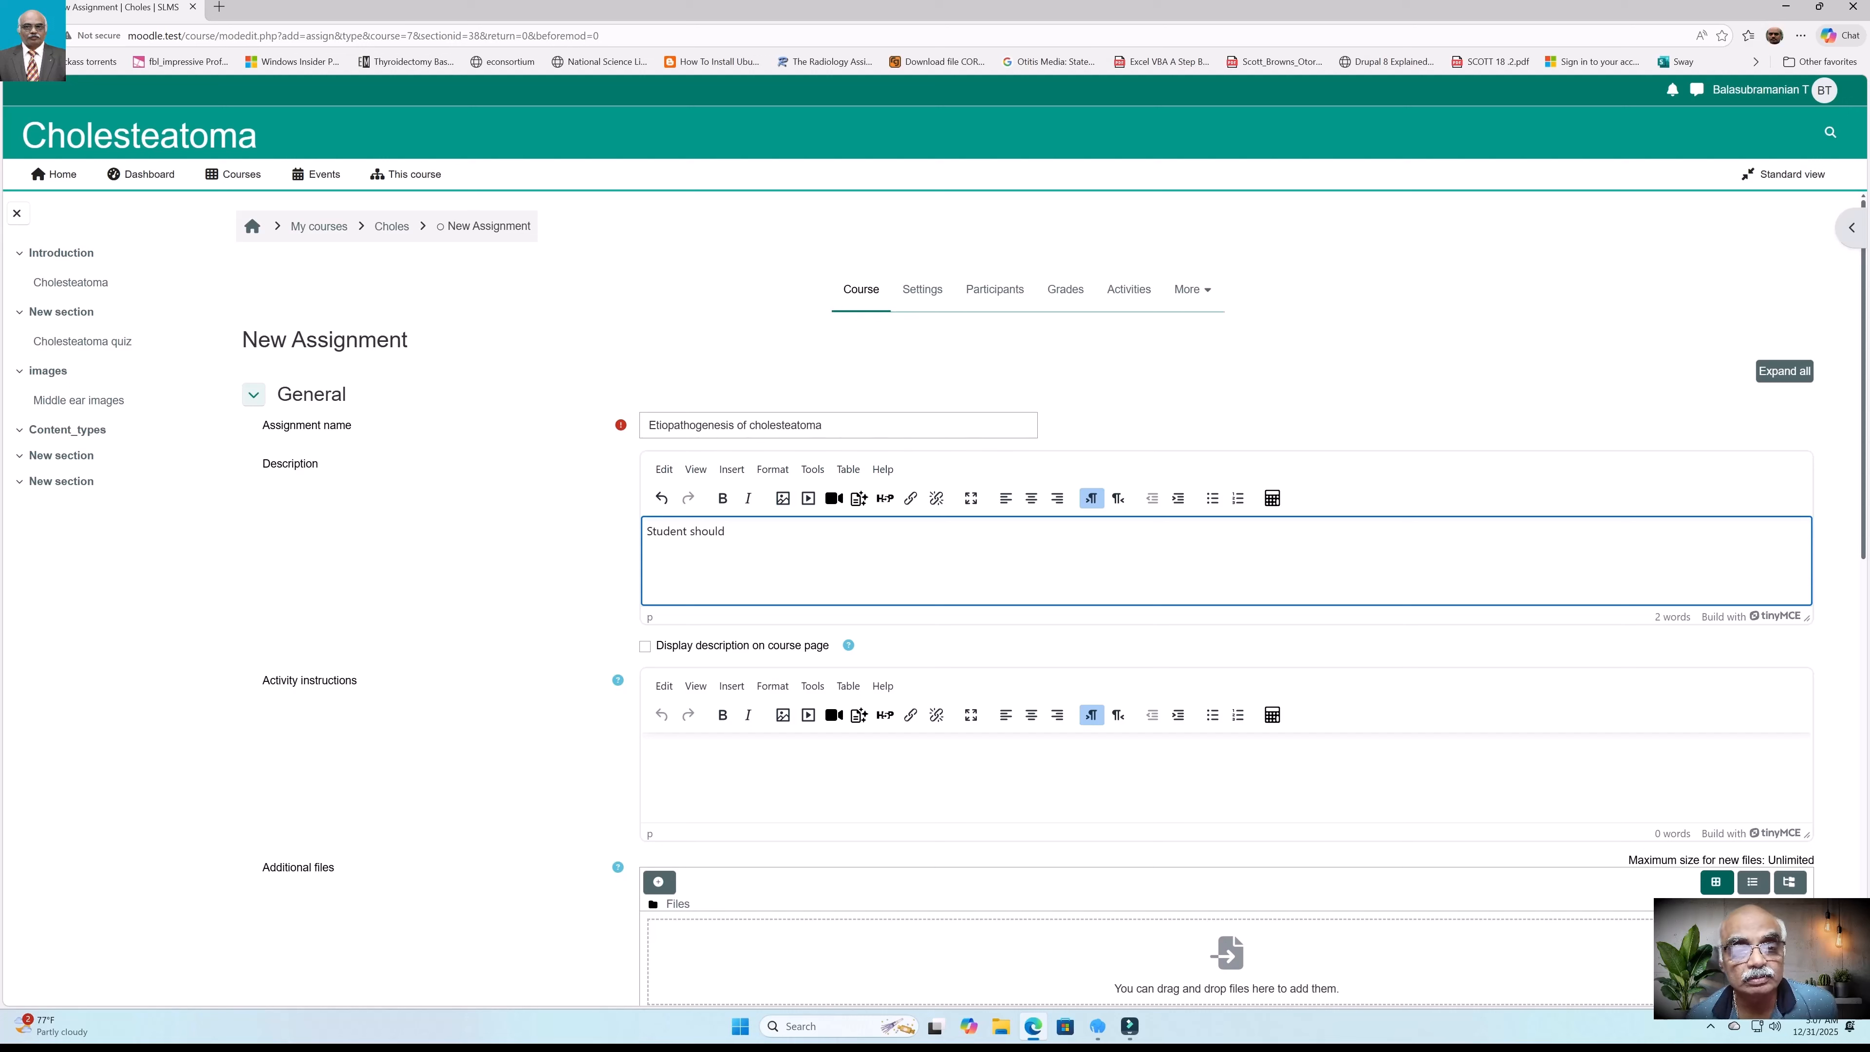
{"action": "type", "text": "write "}
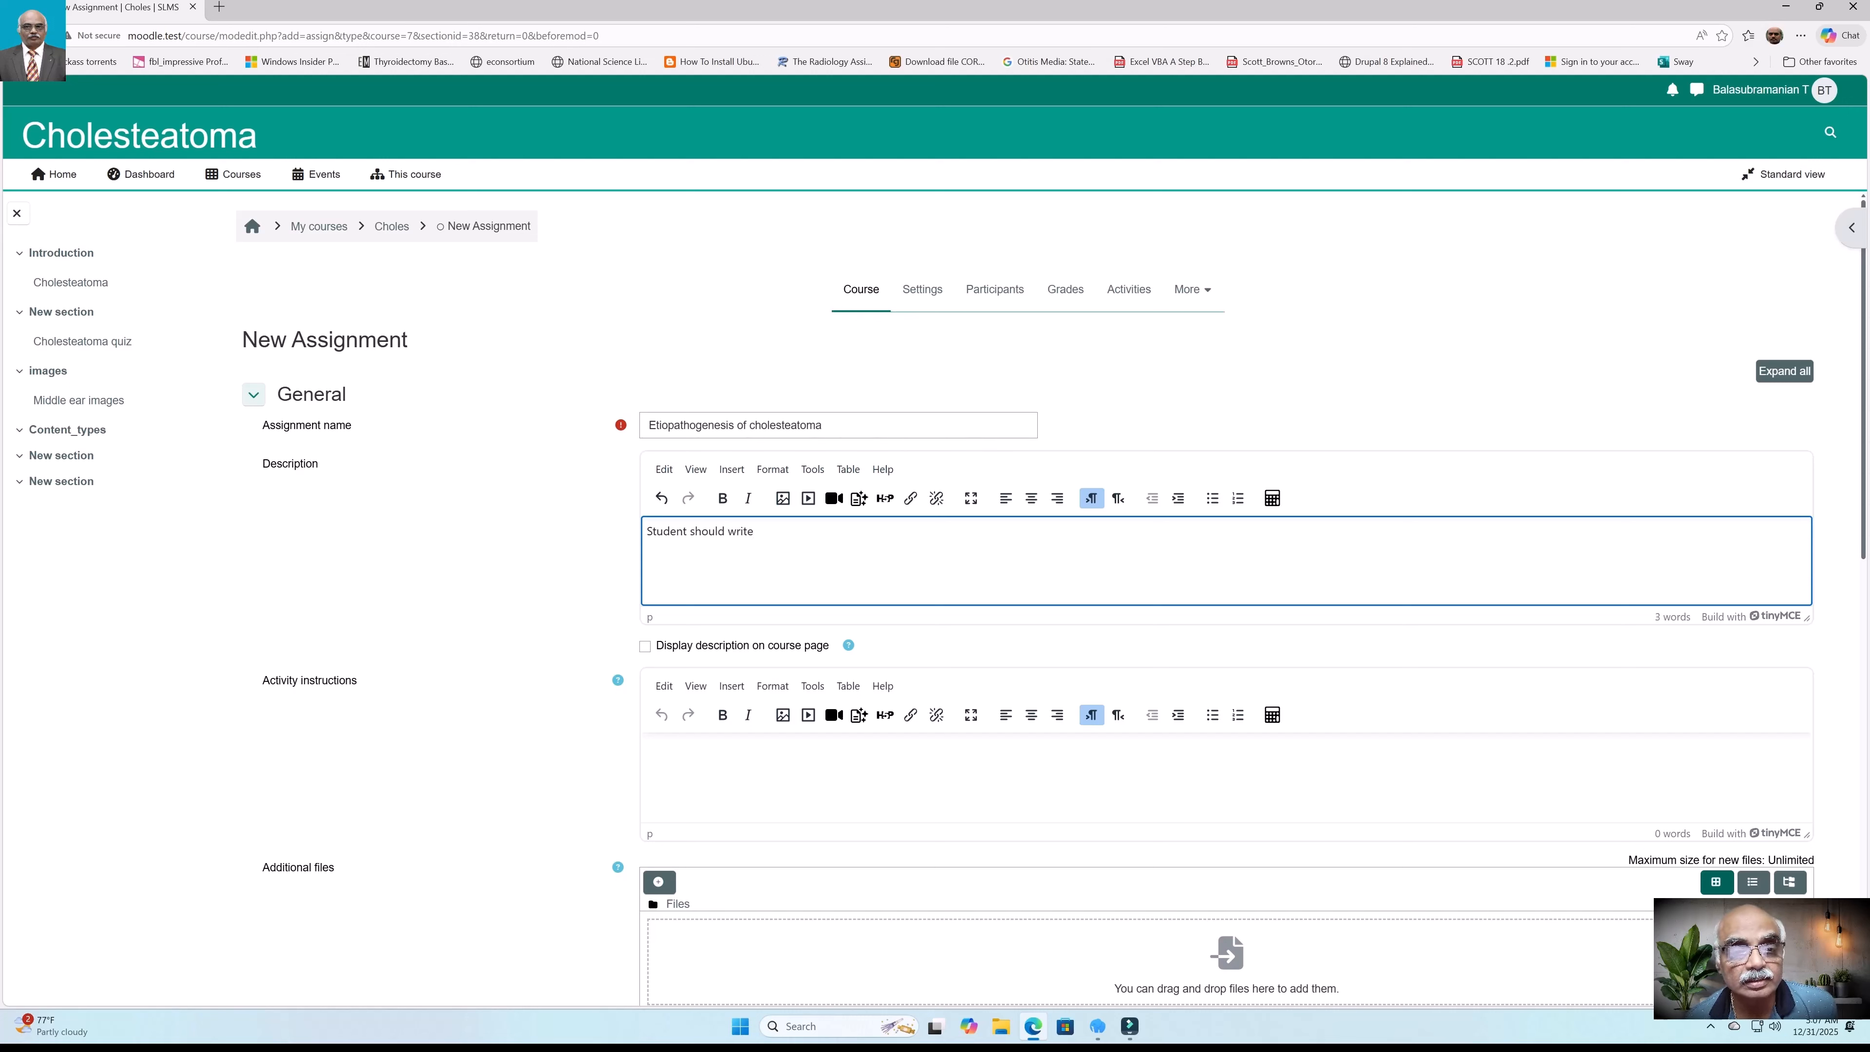
{"action": "type", "text": "a "}
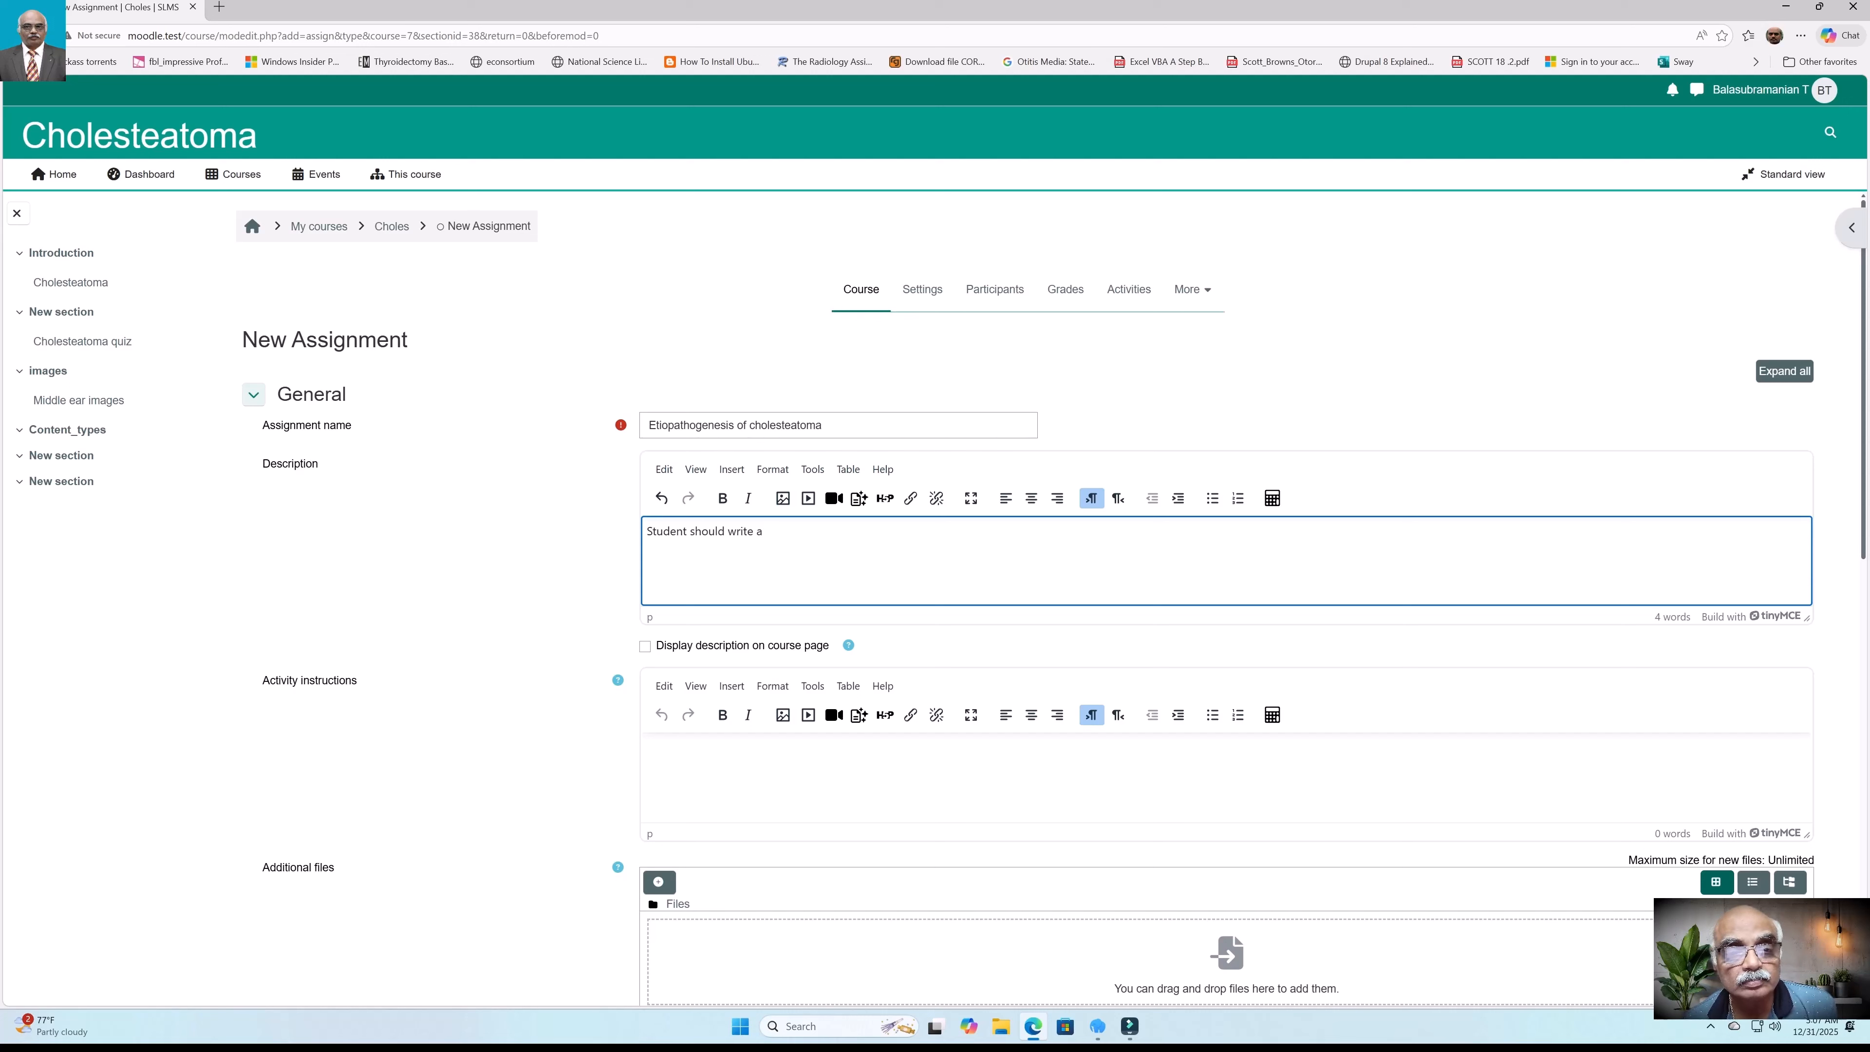
{"action": "type", "text": "n Es"}
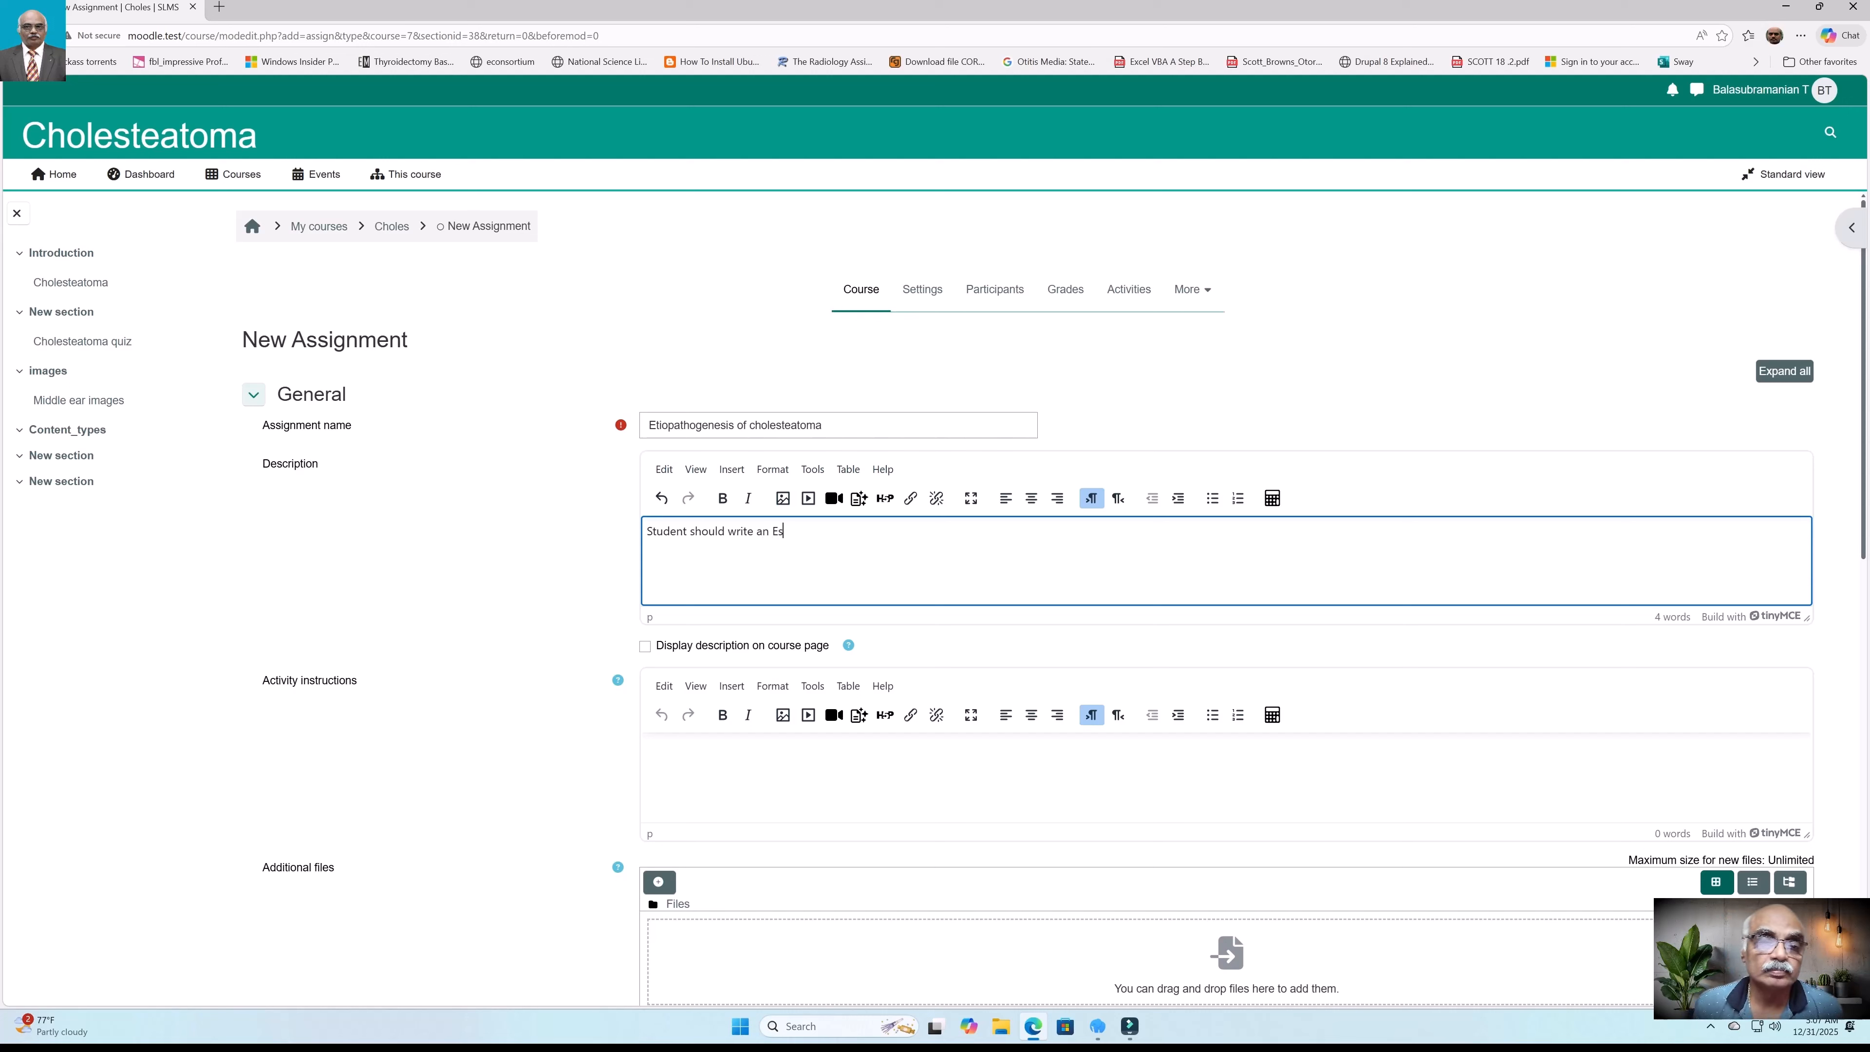
{"action": "type", "text": "say on t"}
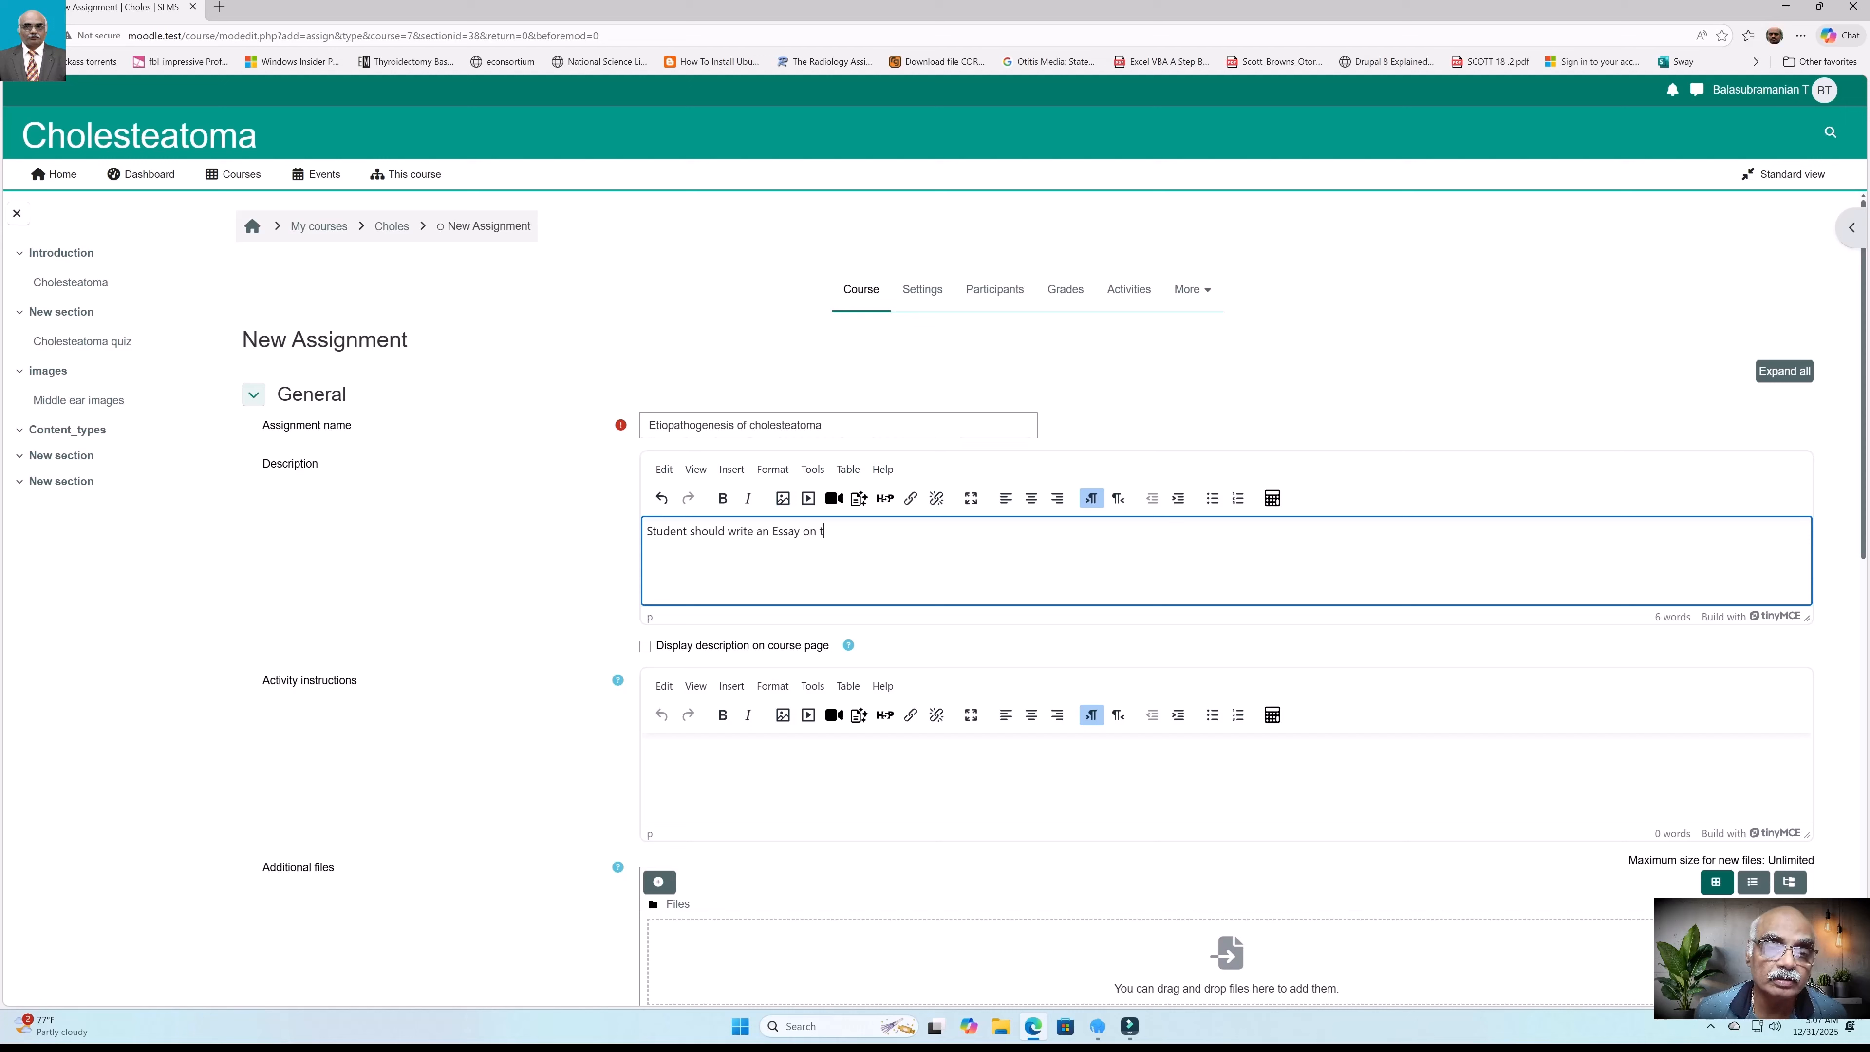
{"action": "type", "text": "he topic"}
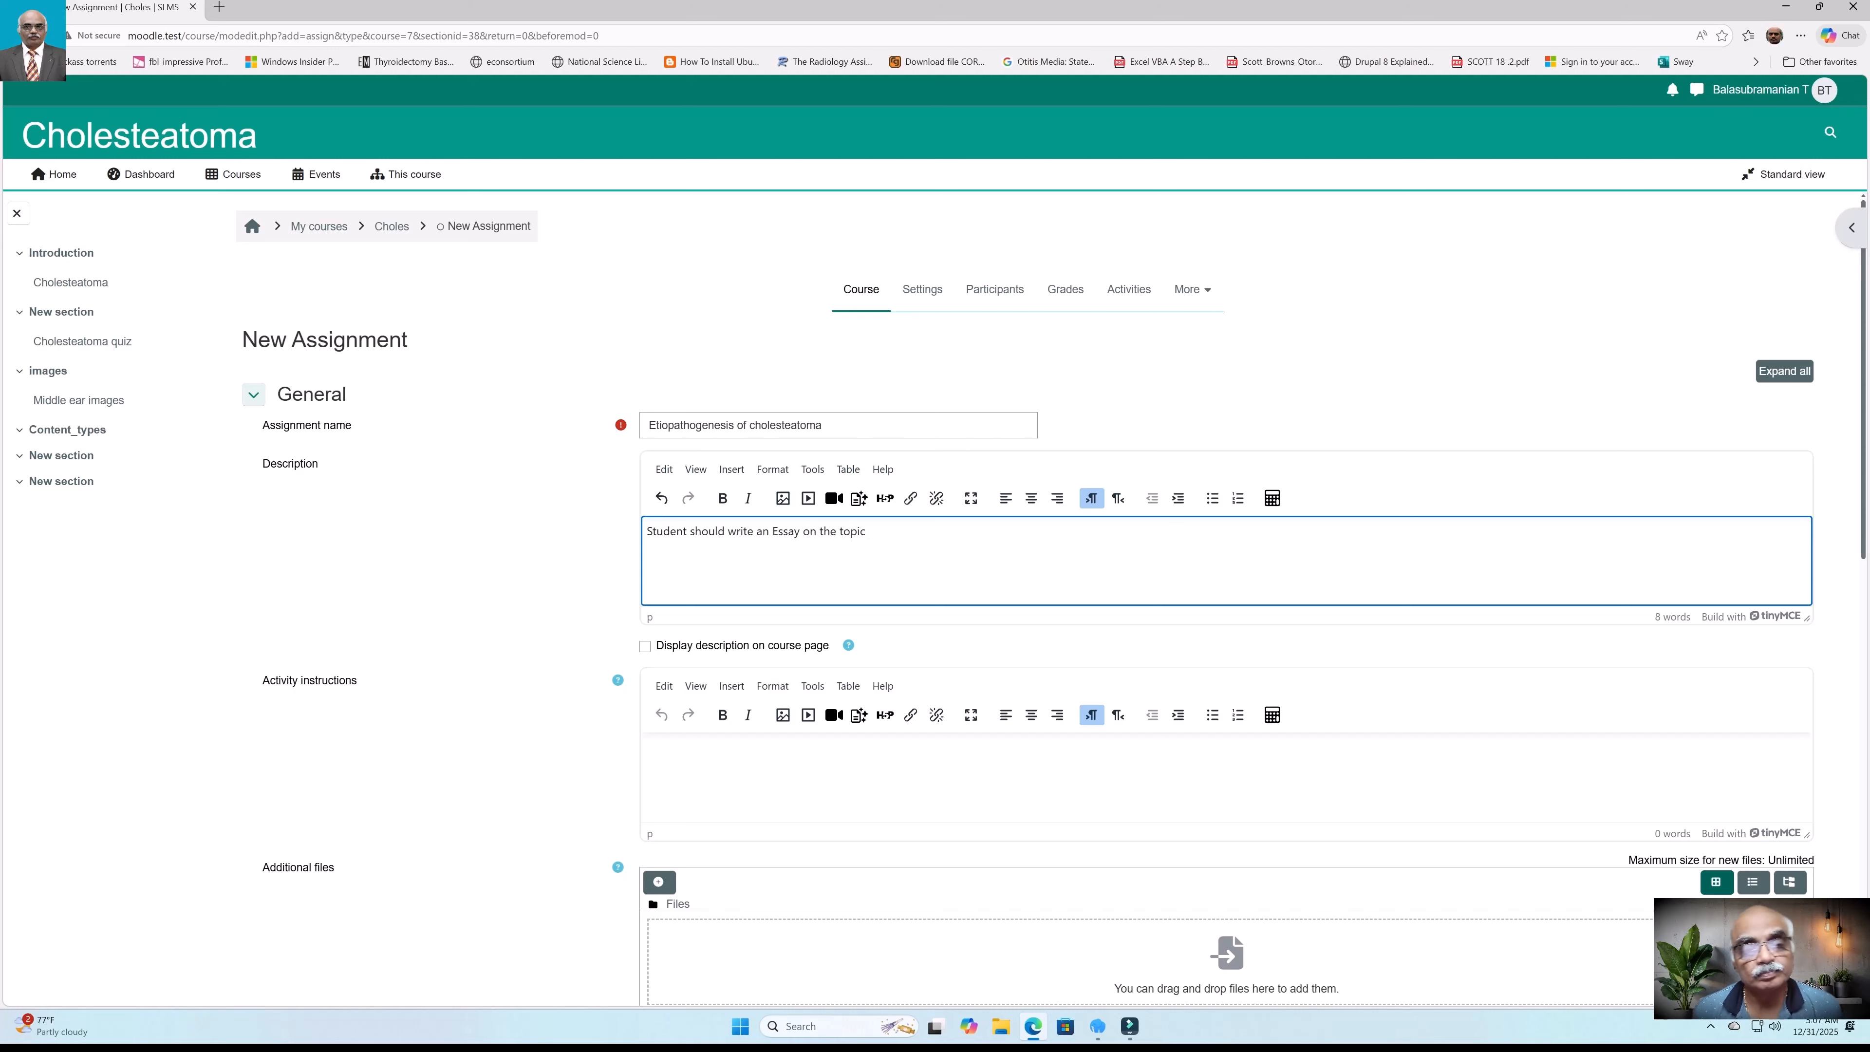
{"action": "type", "text": " \"Etio"}
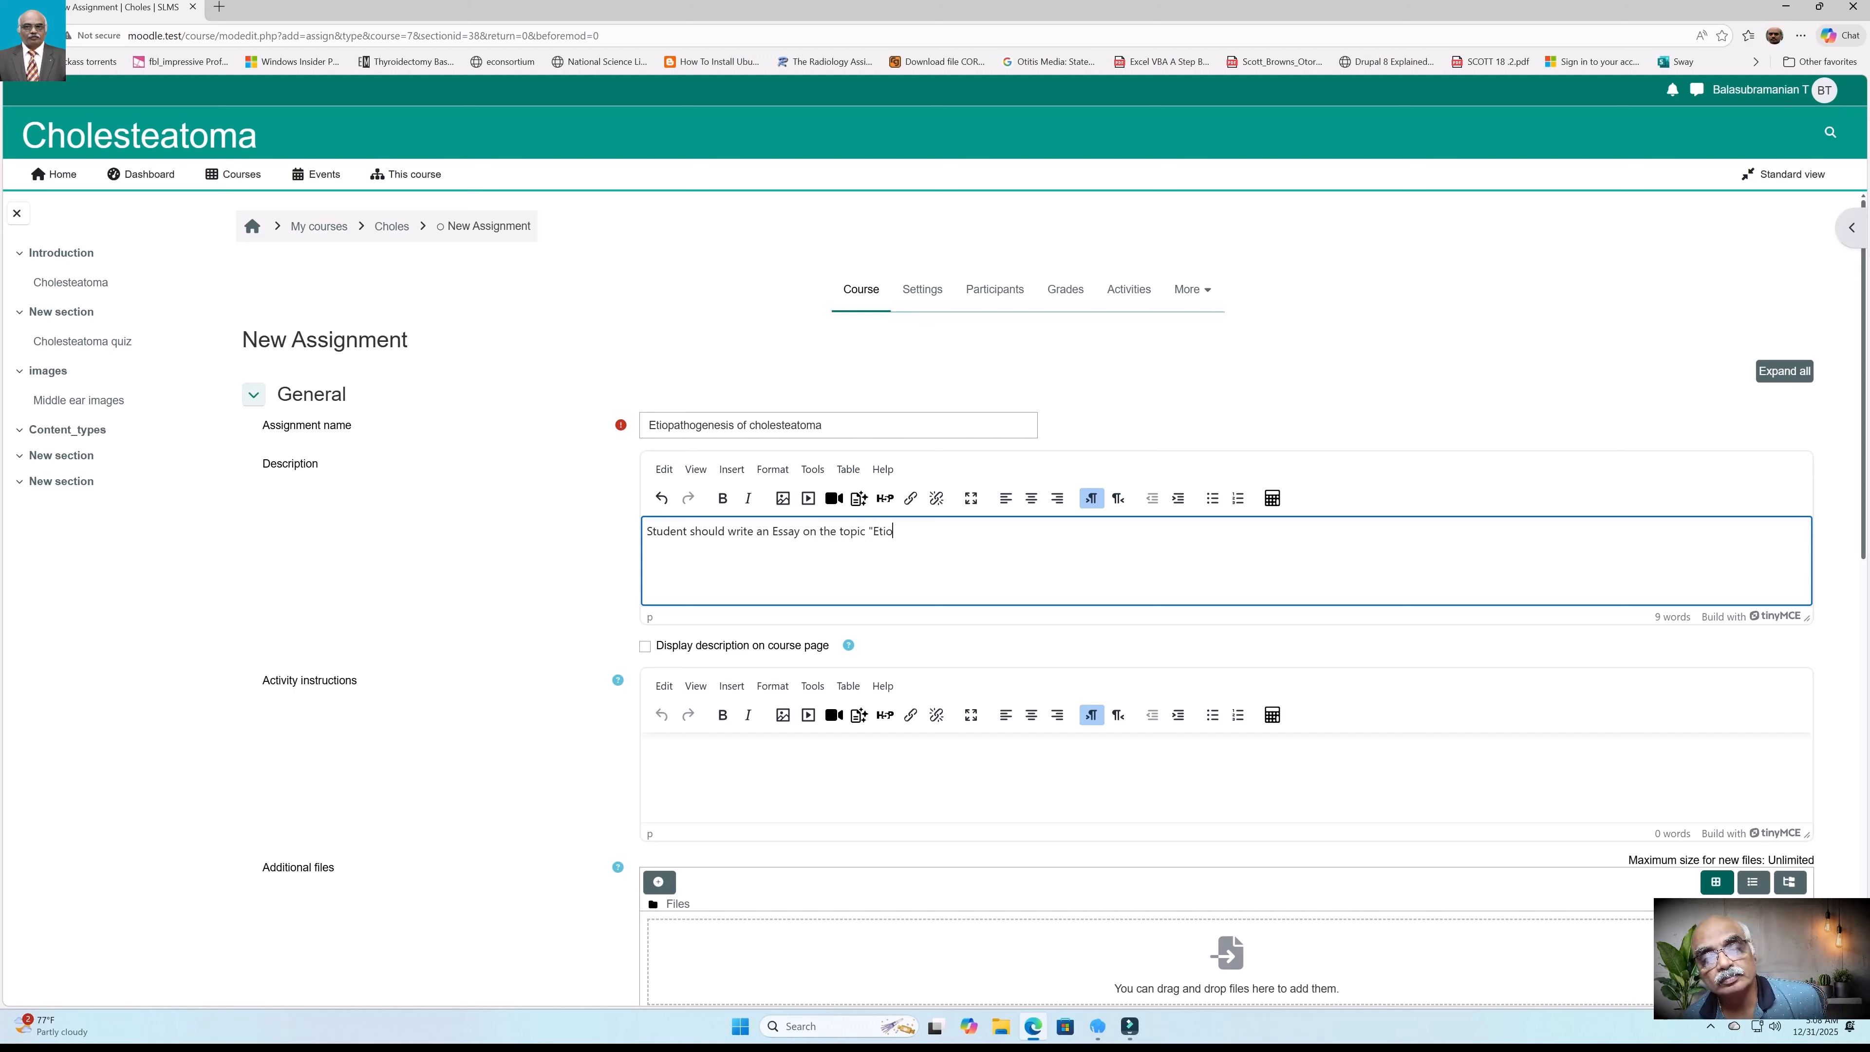
{"action": "type", "text": "pathogenesis"}
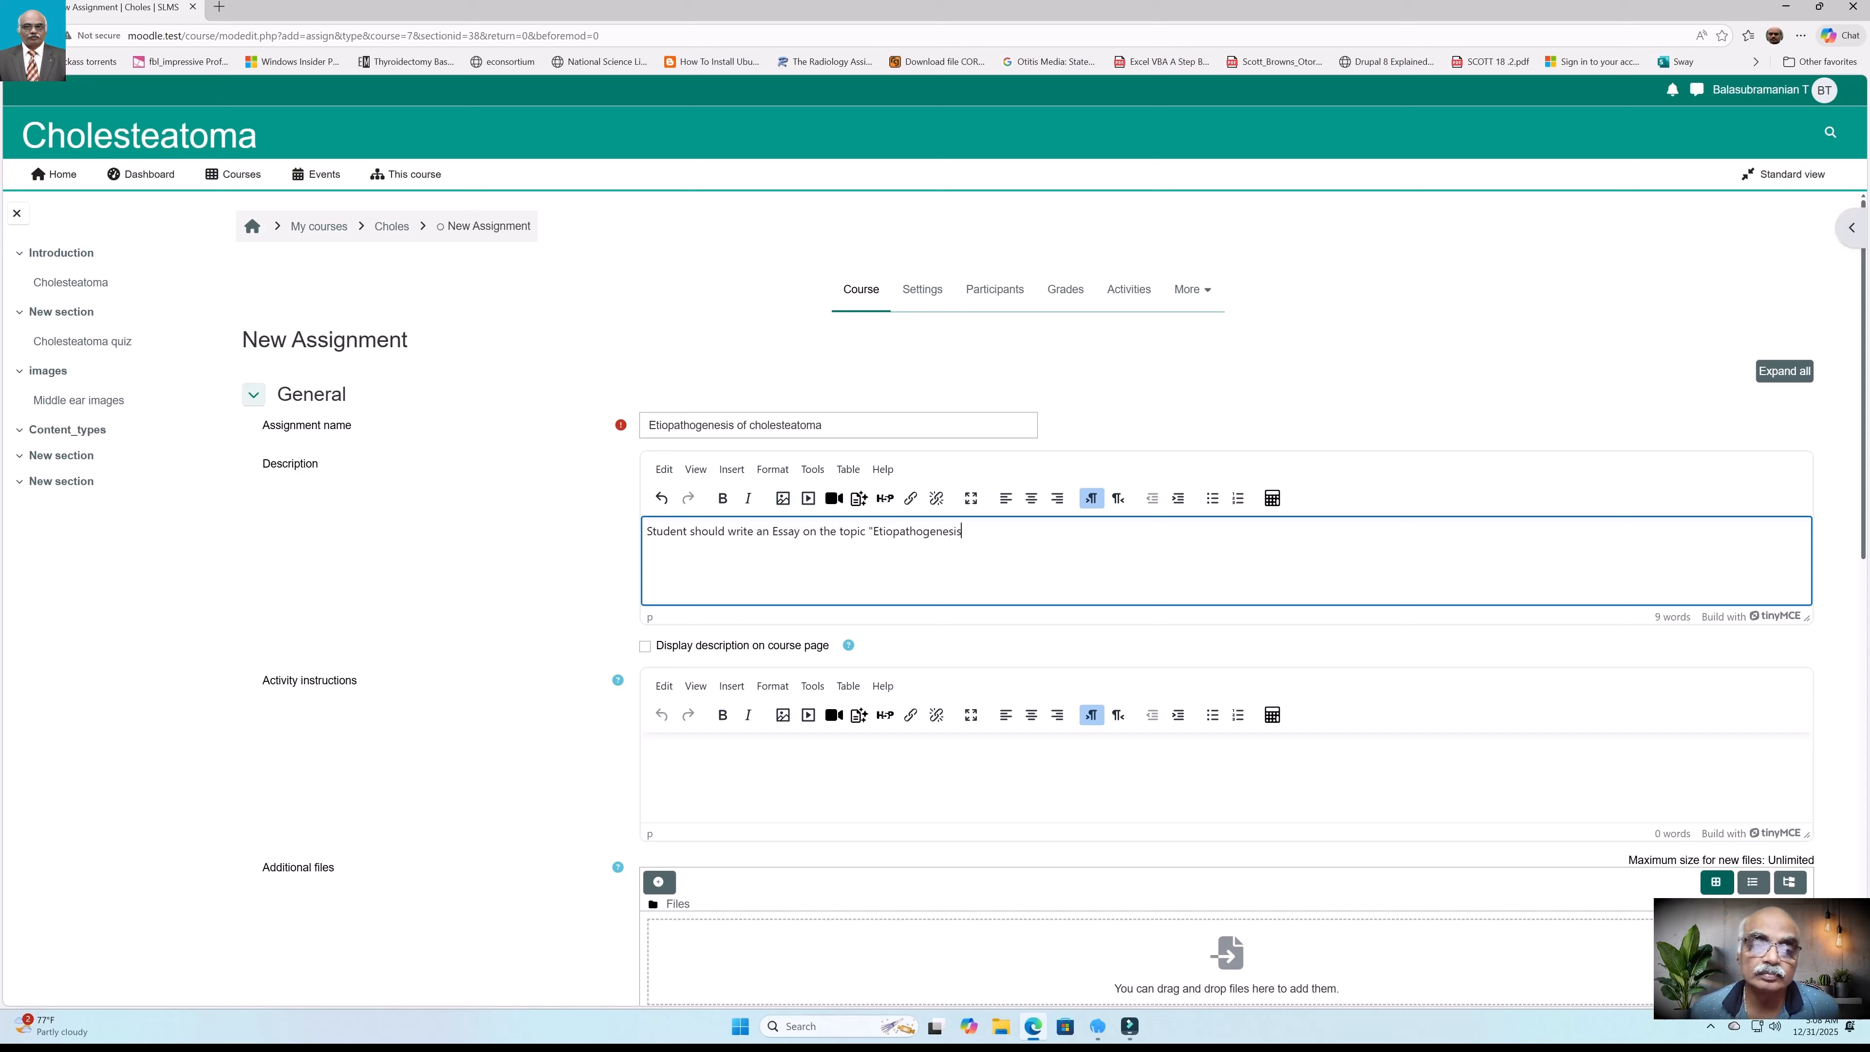
{"action": "type", "text": " of Cholest"}
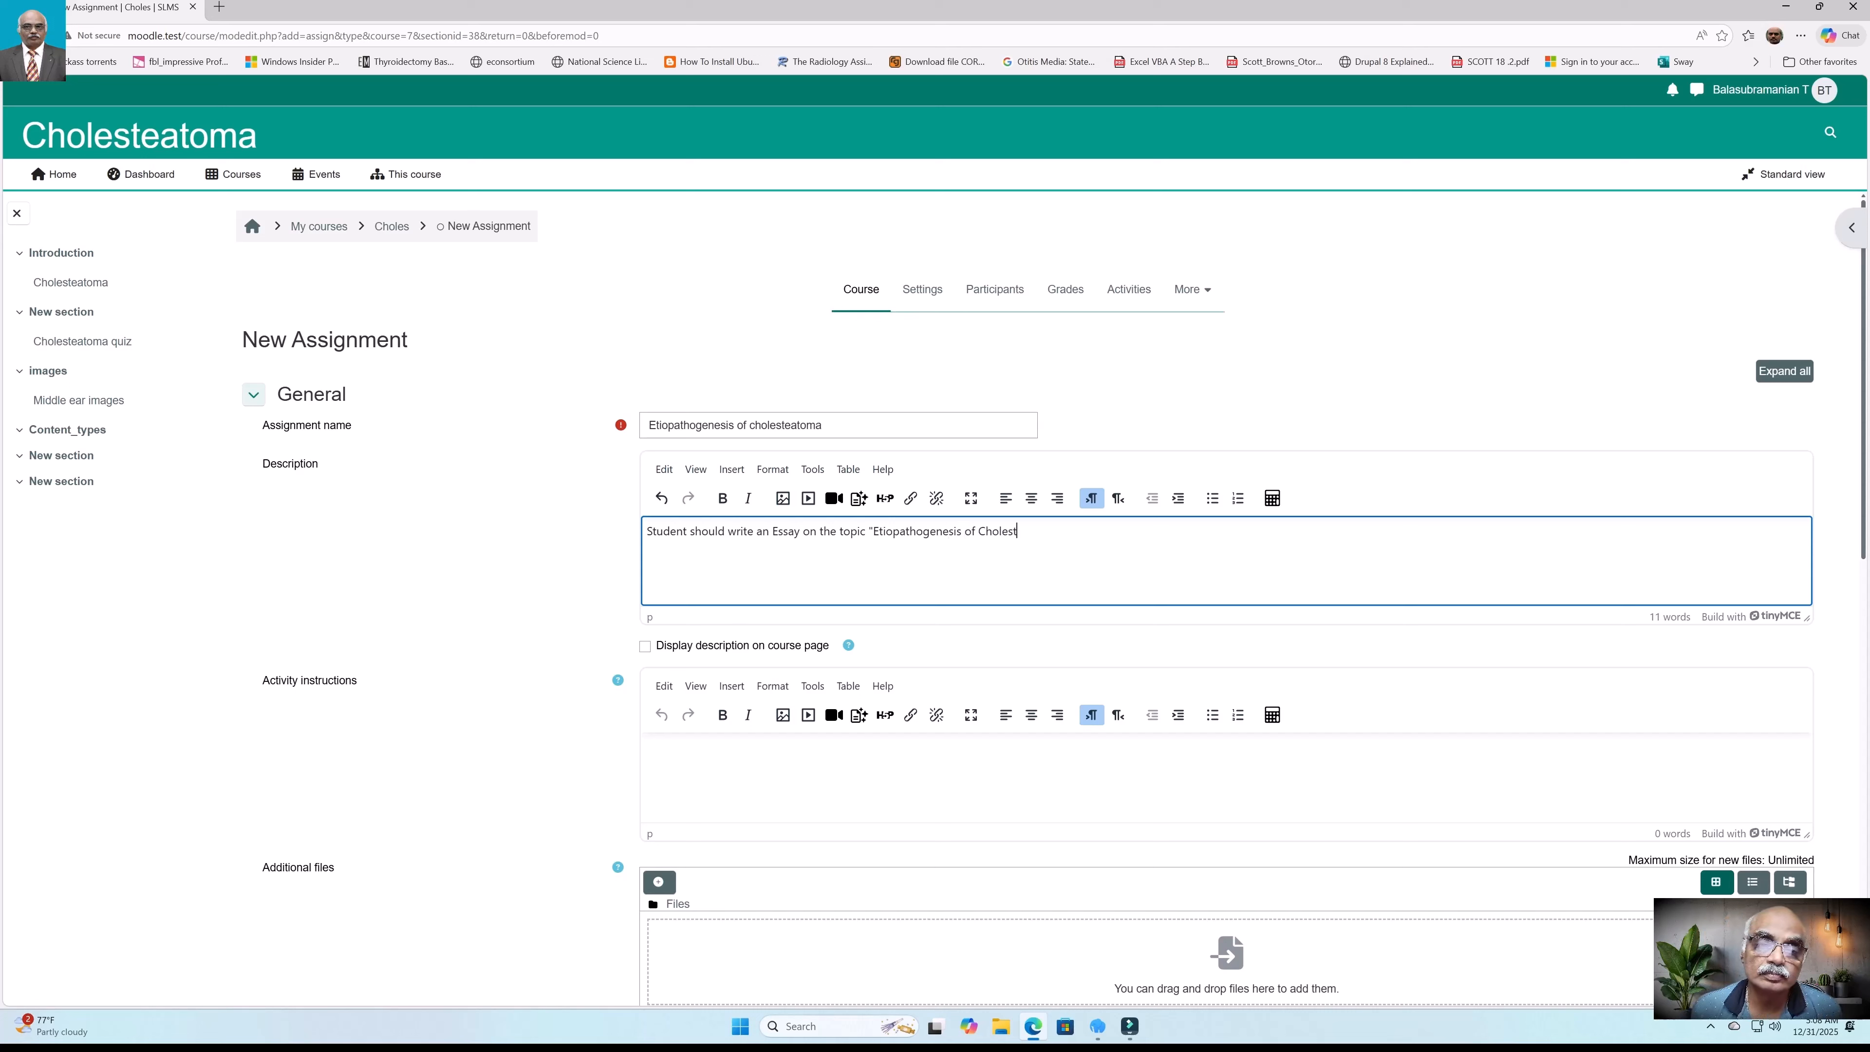
{"action": "type", "text": "eaoma"}
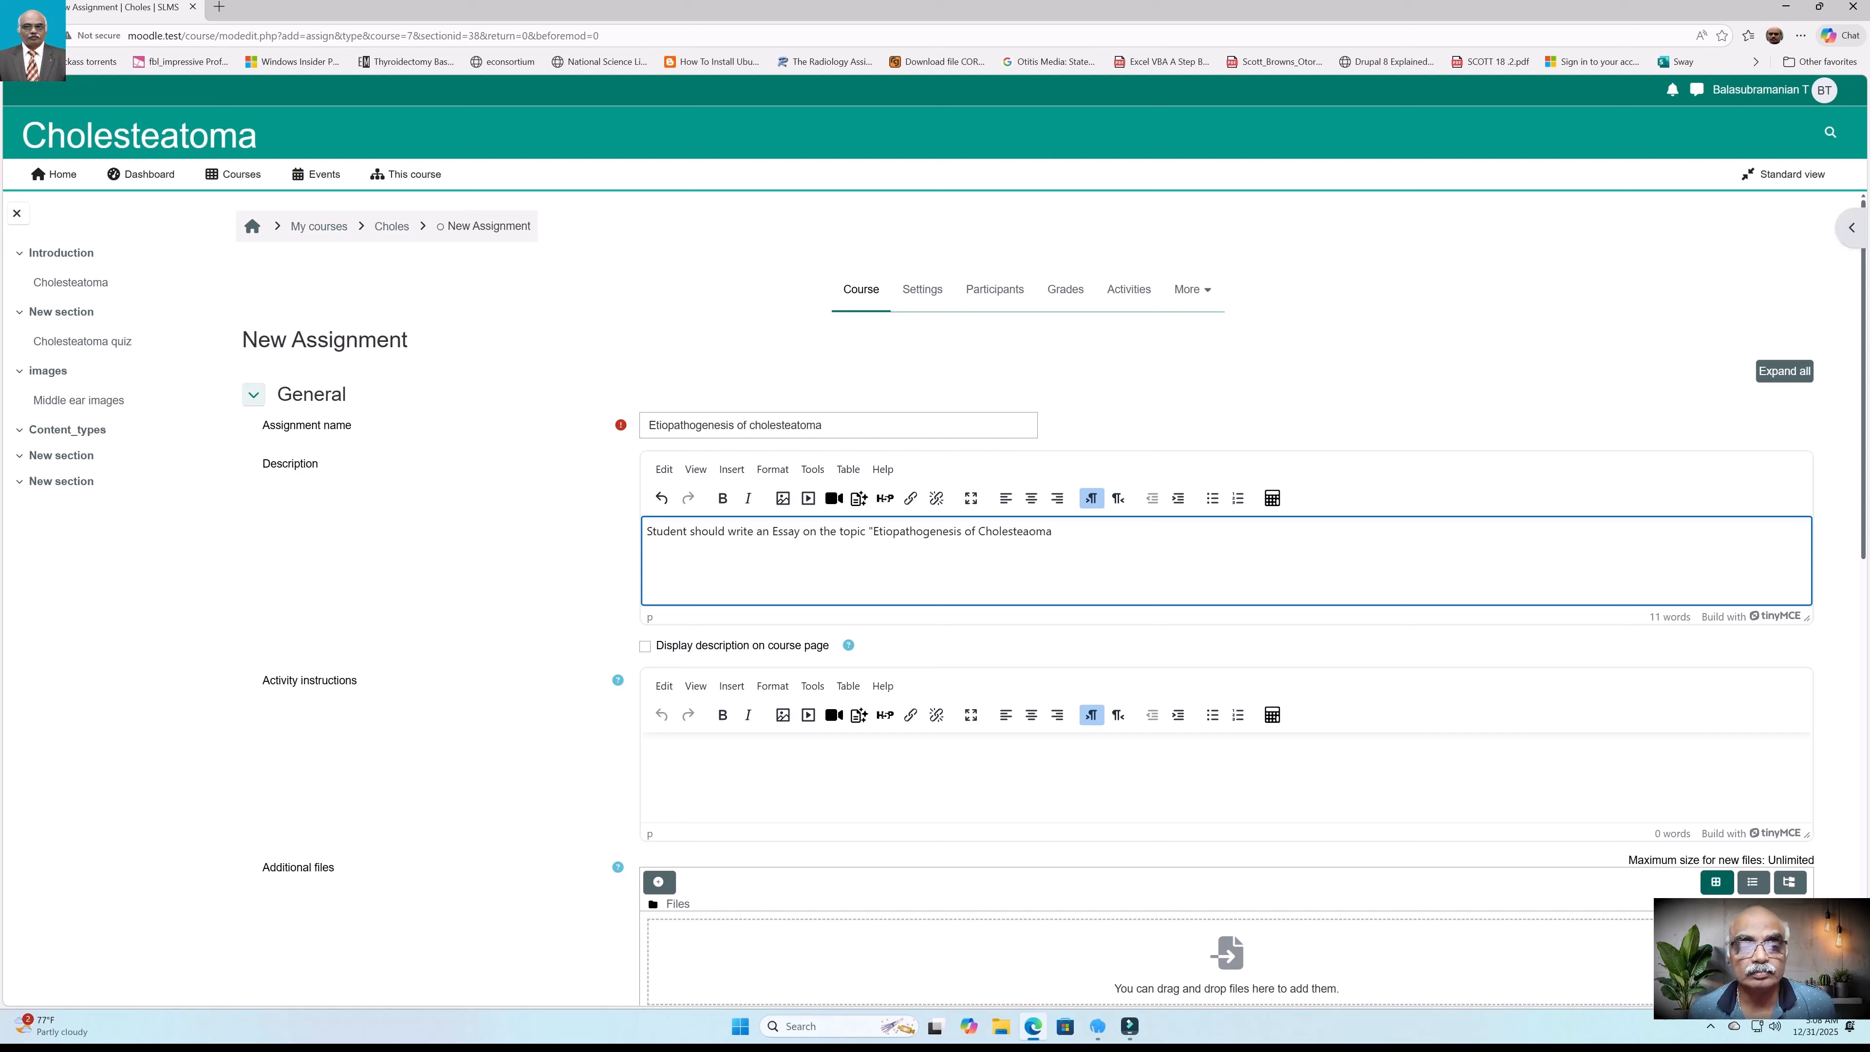
{"action": "type", "text": "\""}
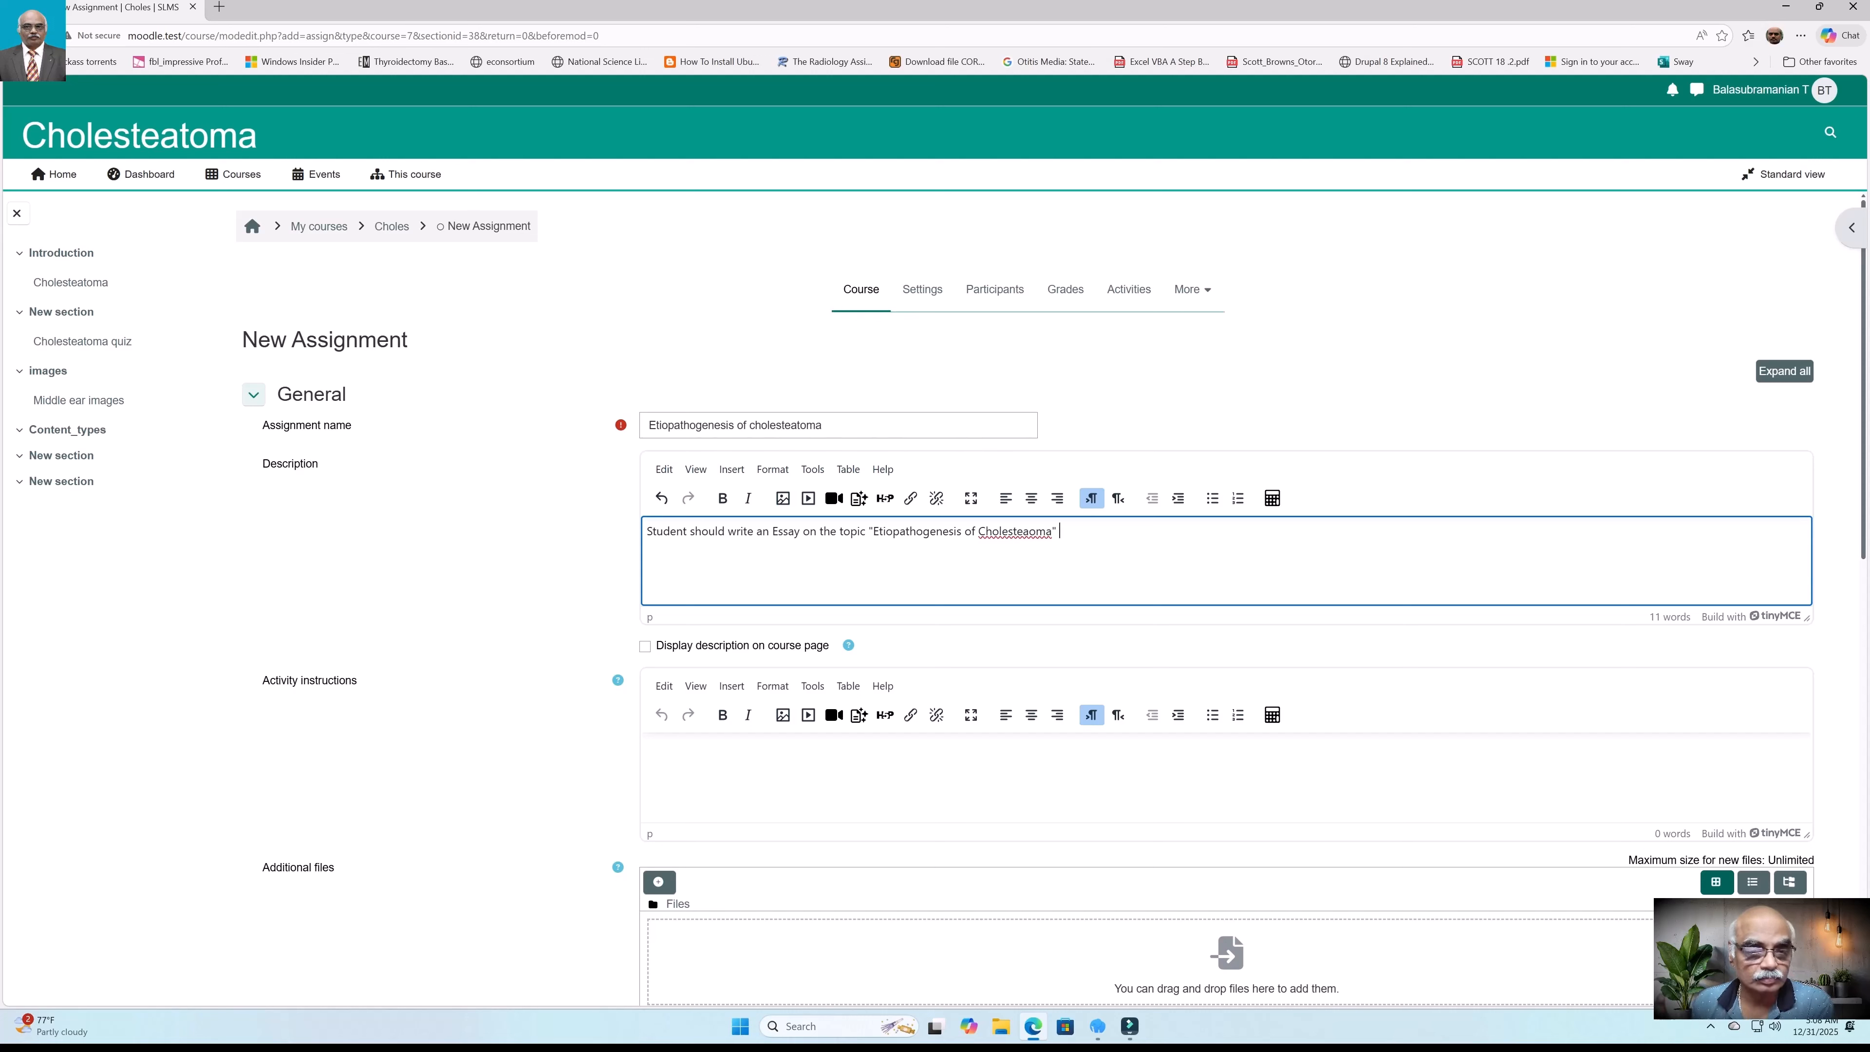
{"action": "type", "text": ". The"}
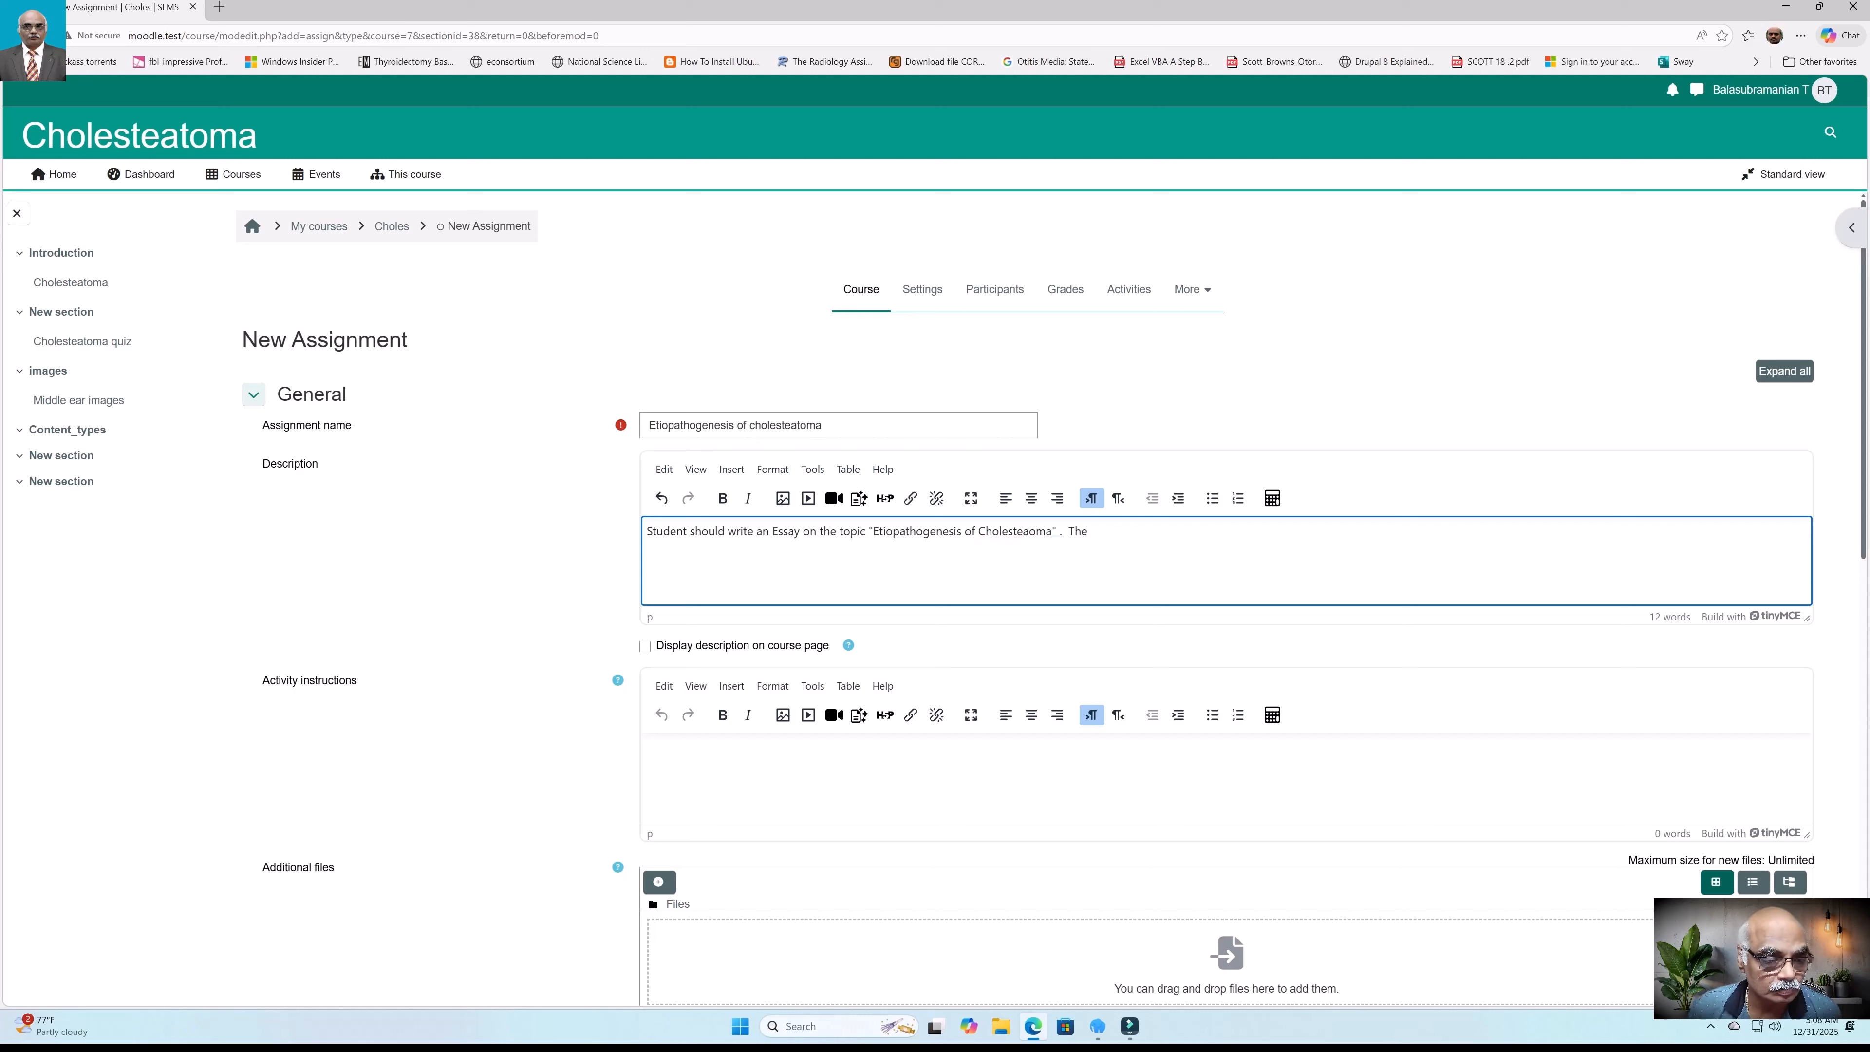
{"action": "key", "text": "BackSpace"}
{"action": "key", "text": "BackSpace"}
{"action": "key", "text": "BackSpace"}
{"action": "key", "text": "BackSpace"}
{"action": "key", "text": "BackSpace"}
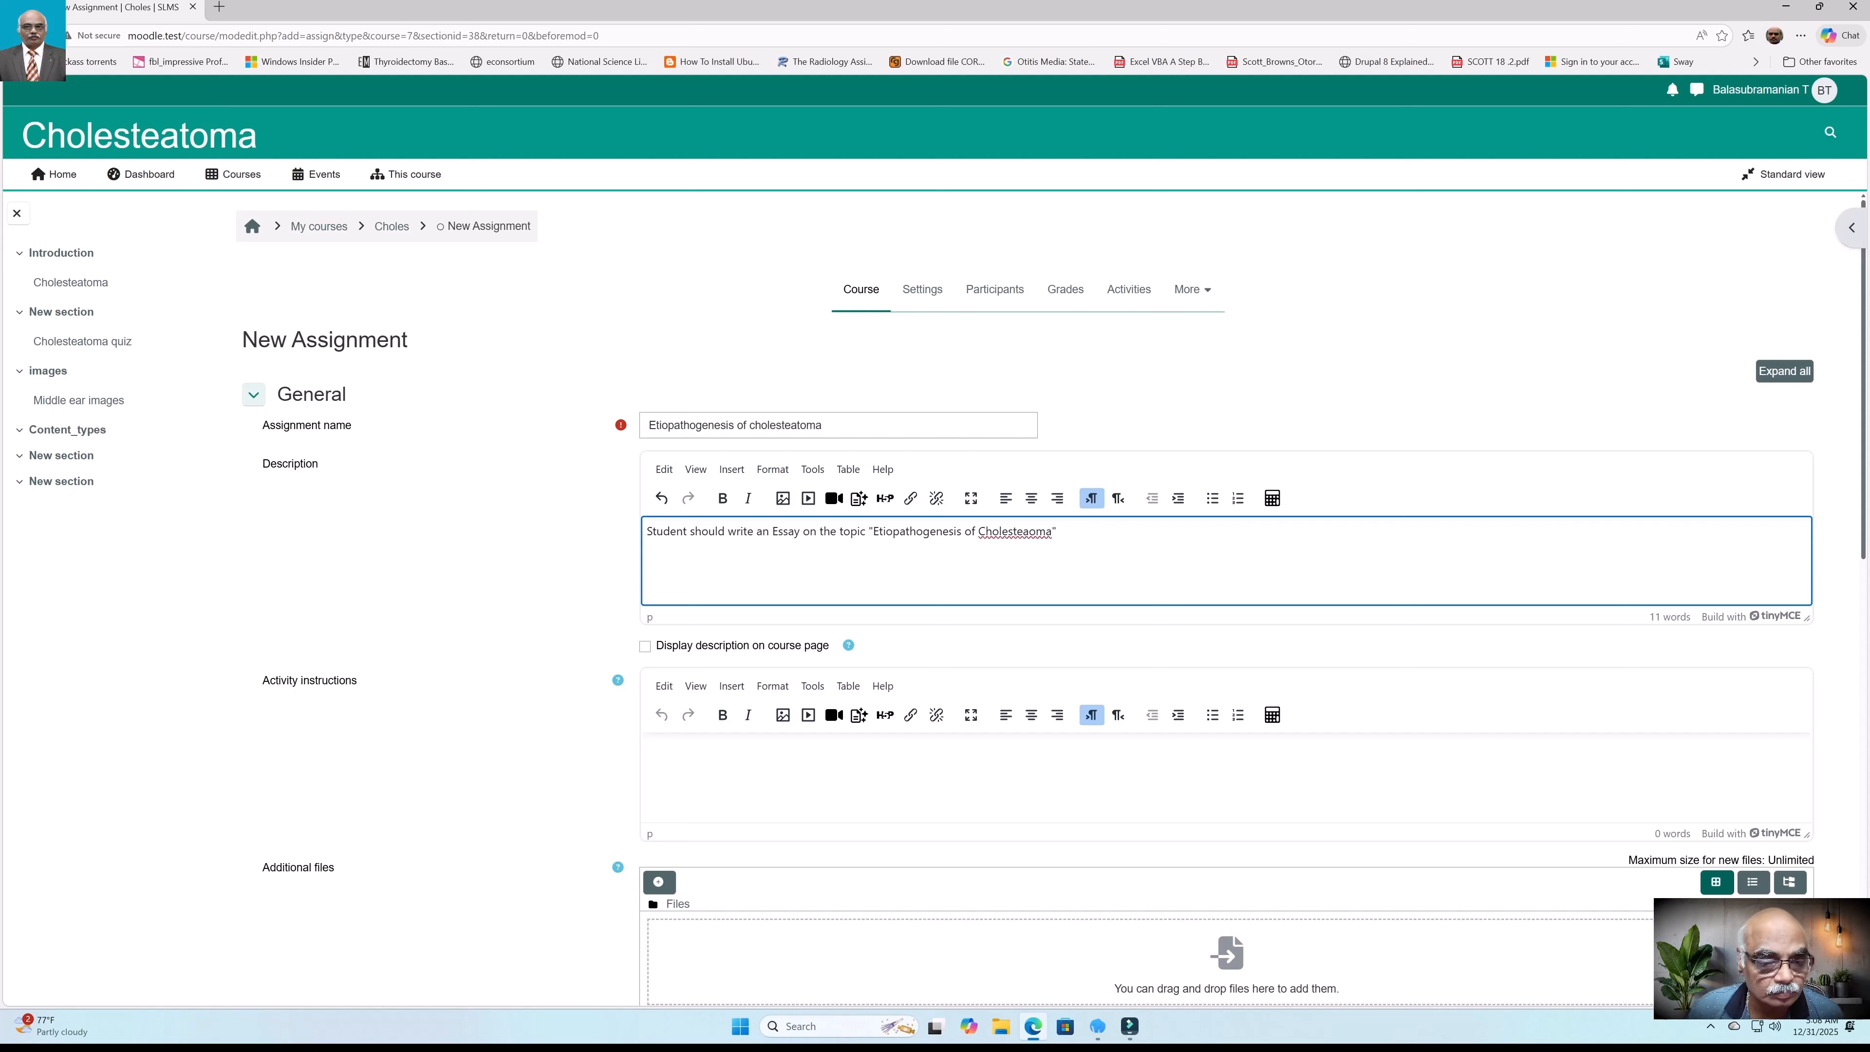
Step: Append to the assignment description: ". They should focus on the various theories of causation of cholesteatoma"
{"action": "type", "text": ".  They sh"}
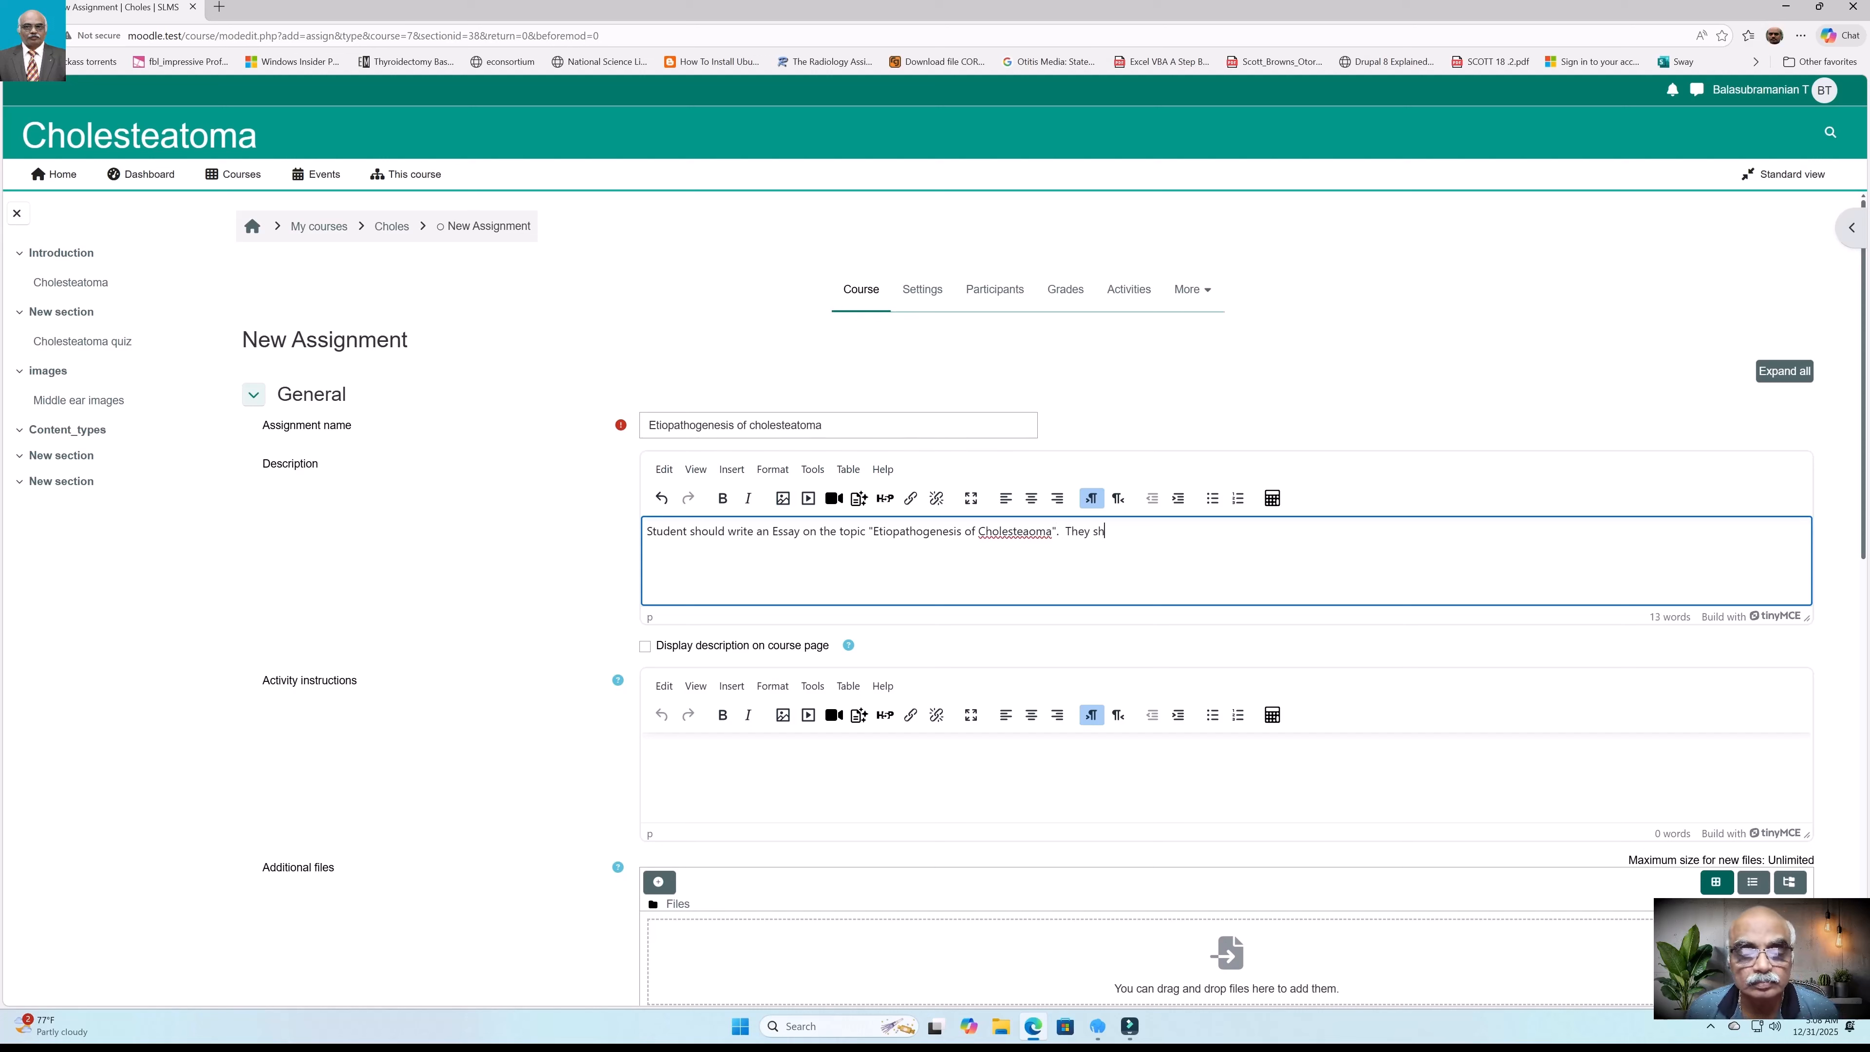
{"action": "type", "text": "puould focus on the various theories of cau"}
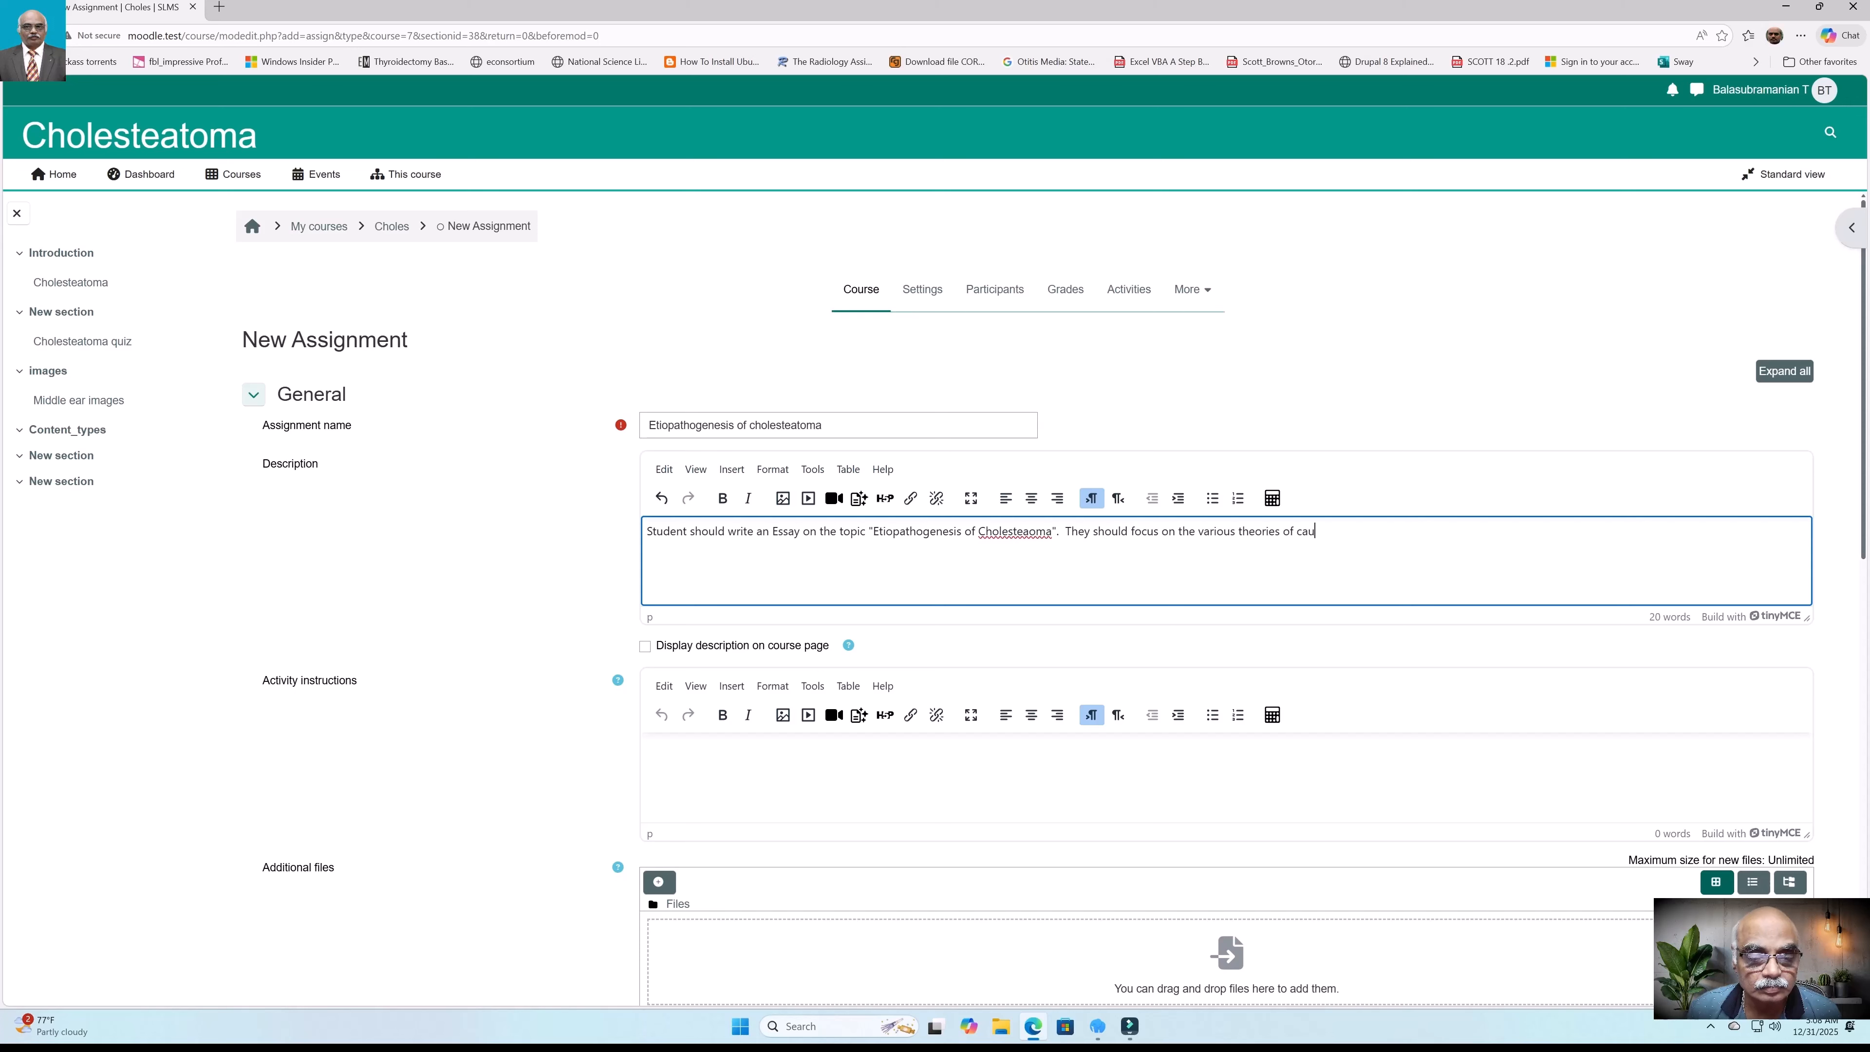
{"action": "type", "text": "sation"}
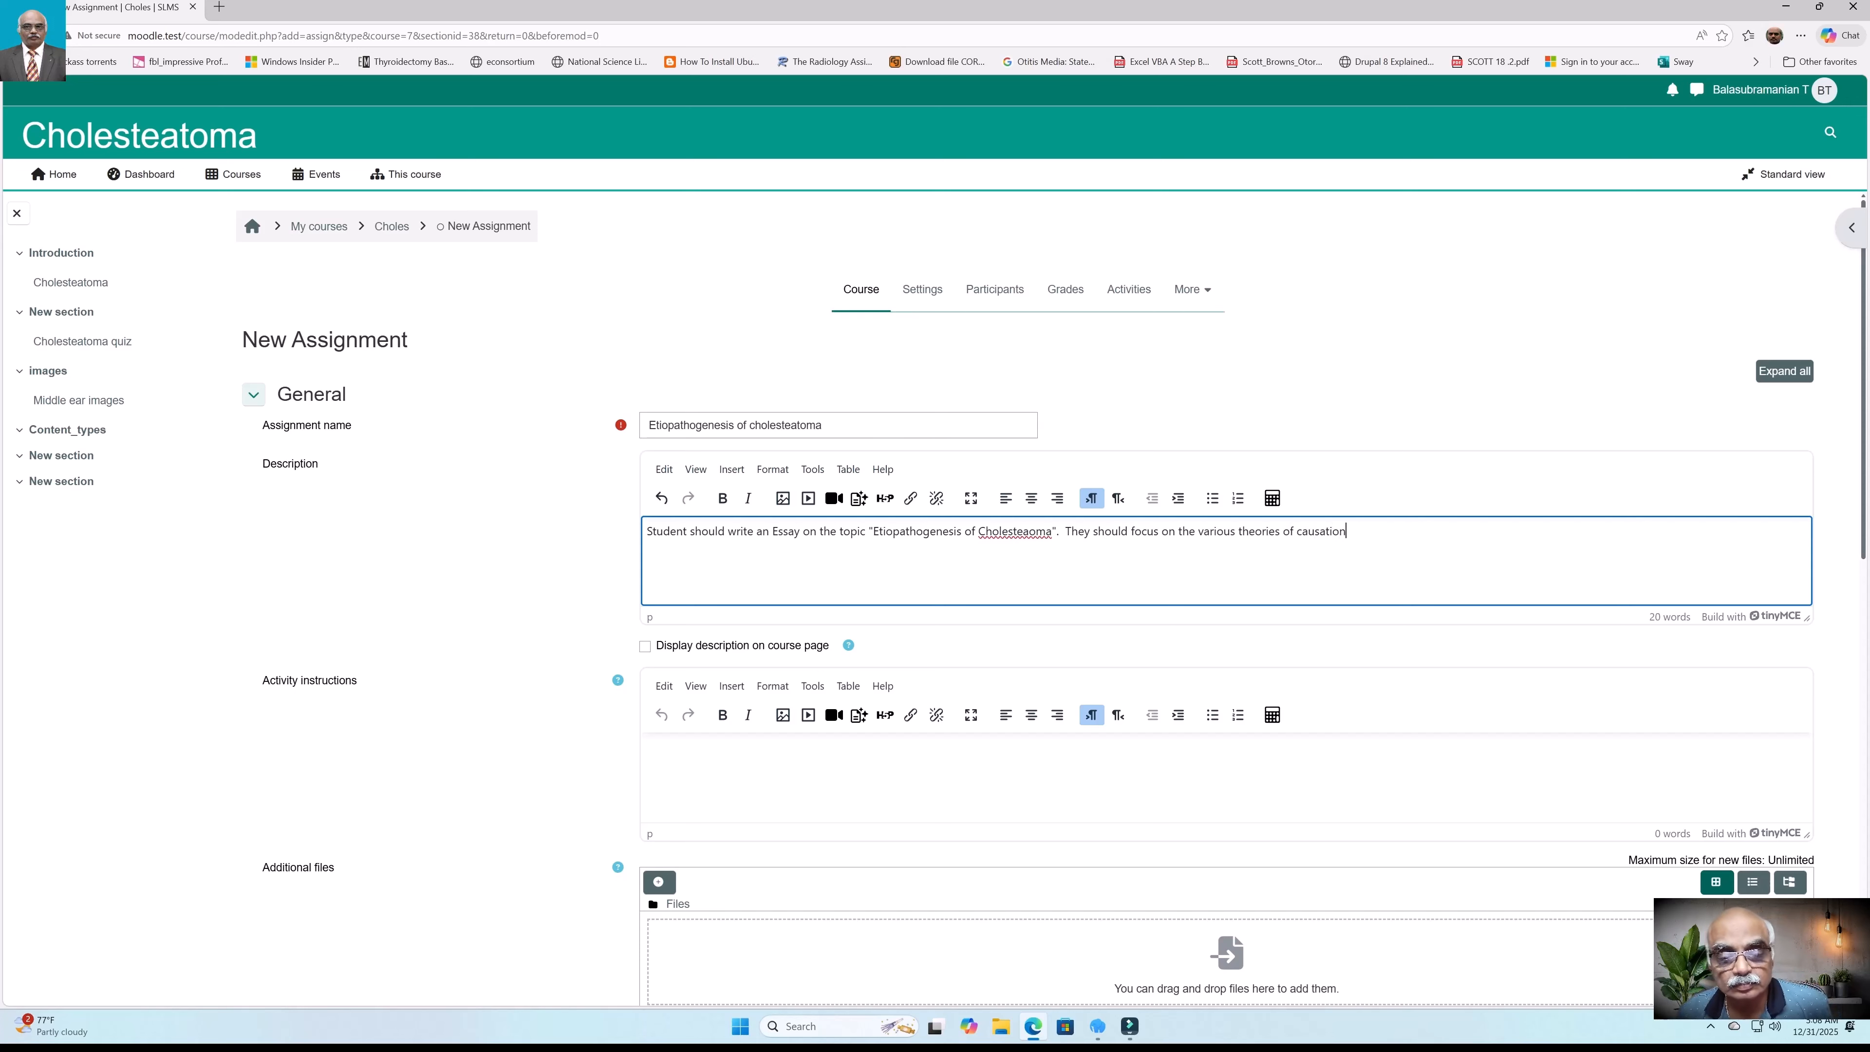
{"action": "type", "text": " of cholesteatoma"}
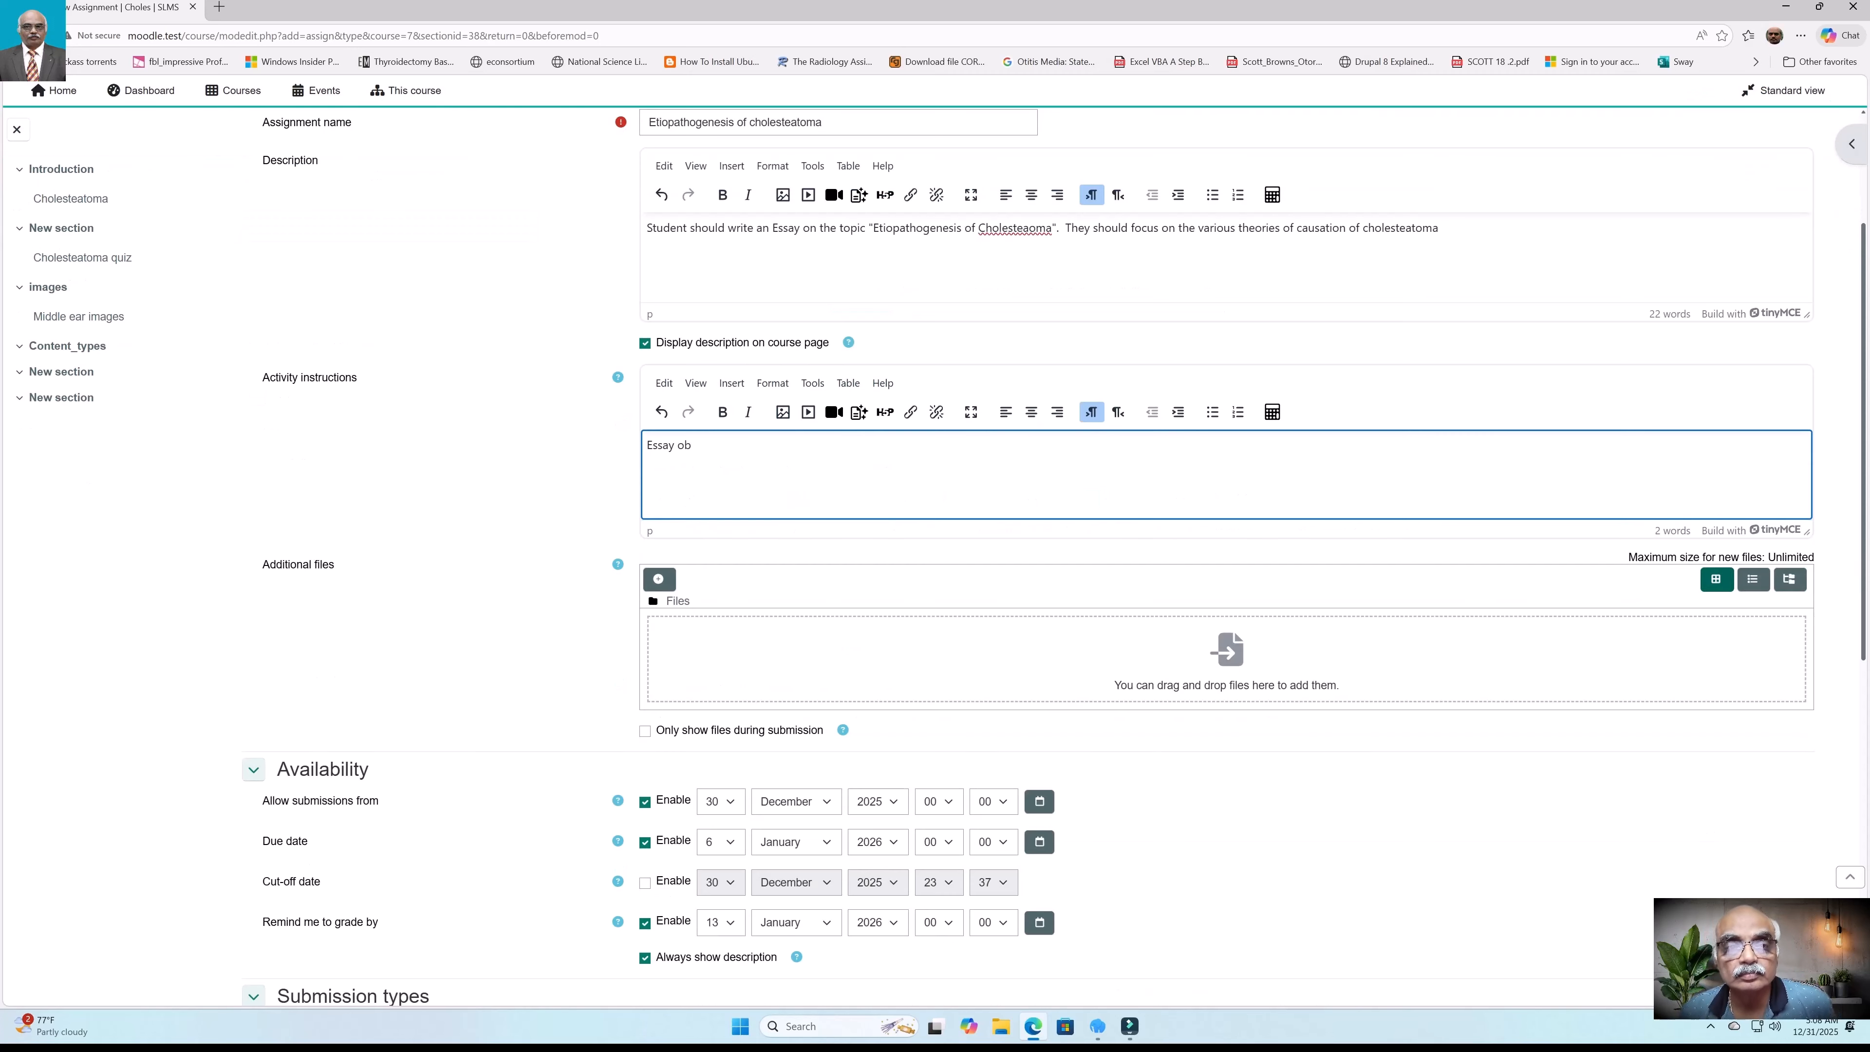
Step: Enter "Essay on Etiopathogenesis of cholesteatoma." as the opening line of the activity instructions
{"action": "key", "text": "BackSpace"}
{"action": "type", "text": "n "}
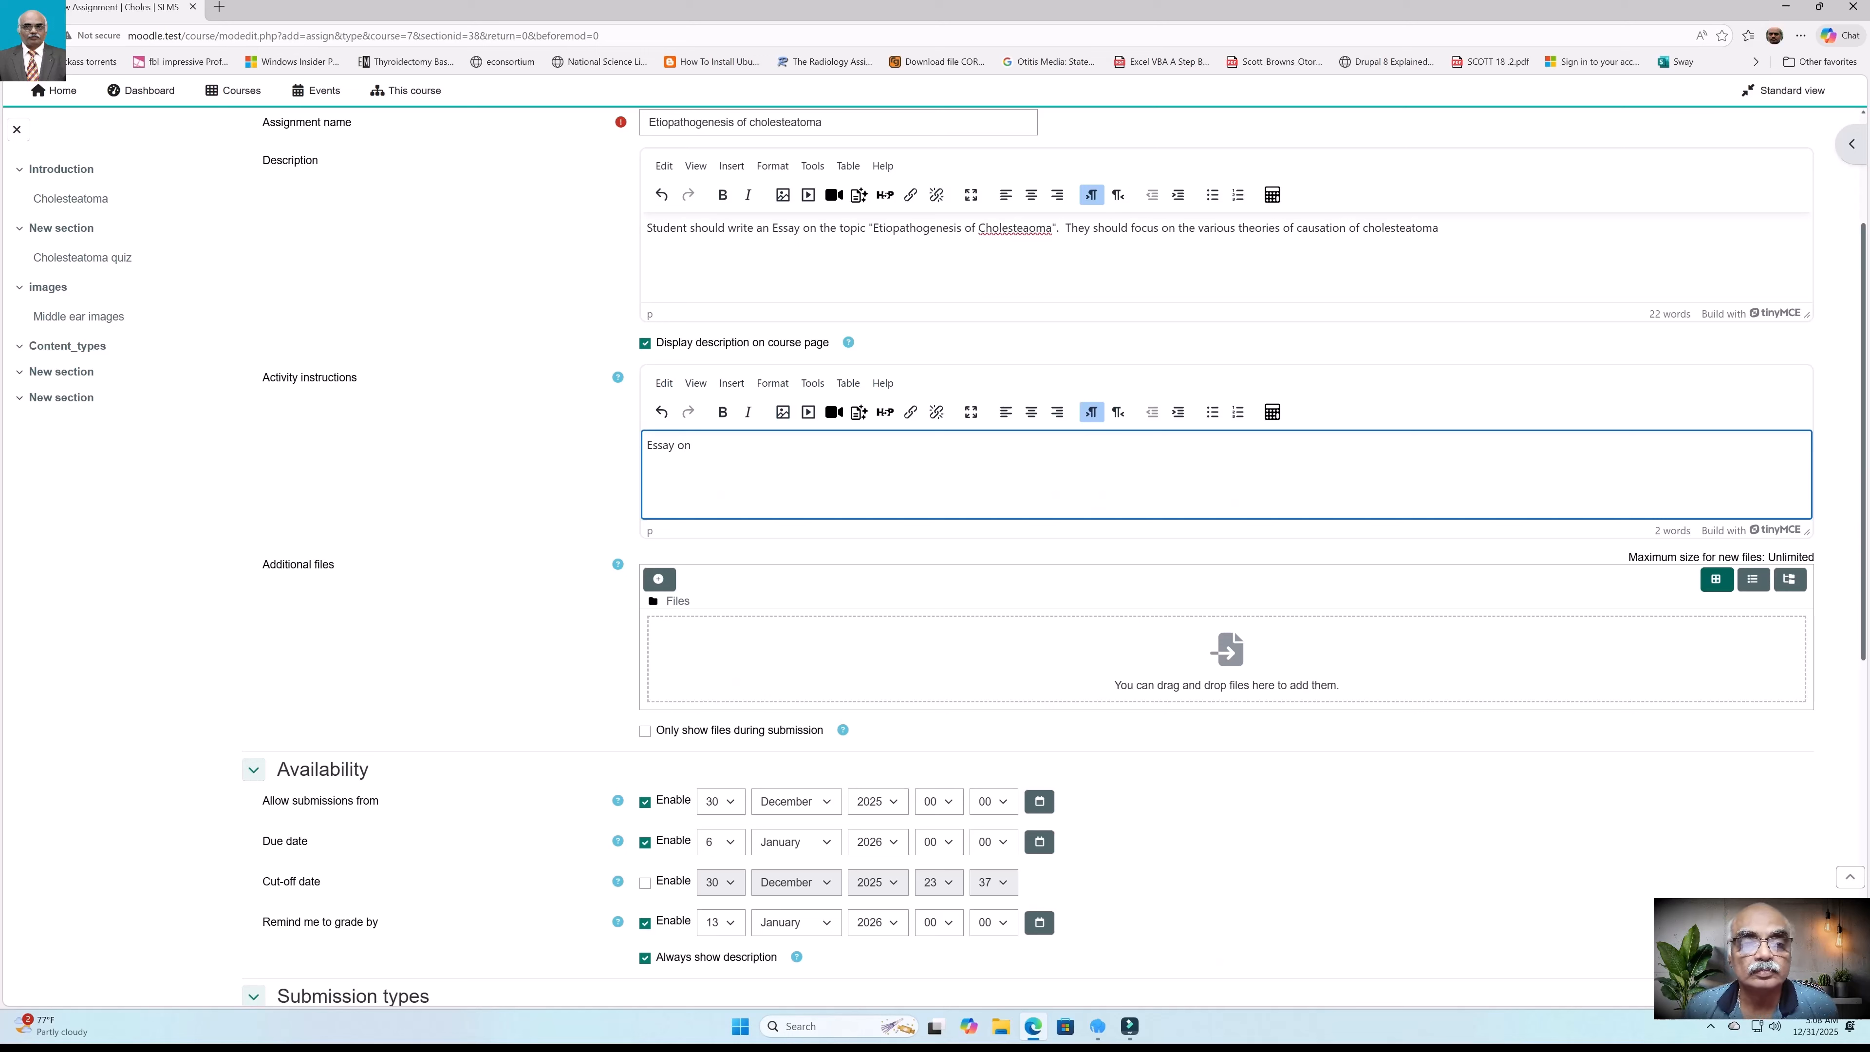
{"action": "type", "text": "Eti"}
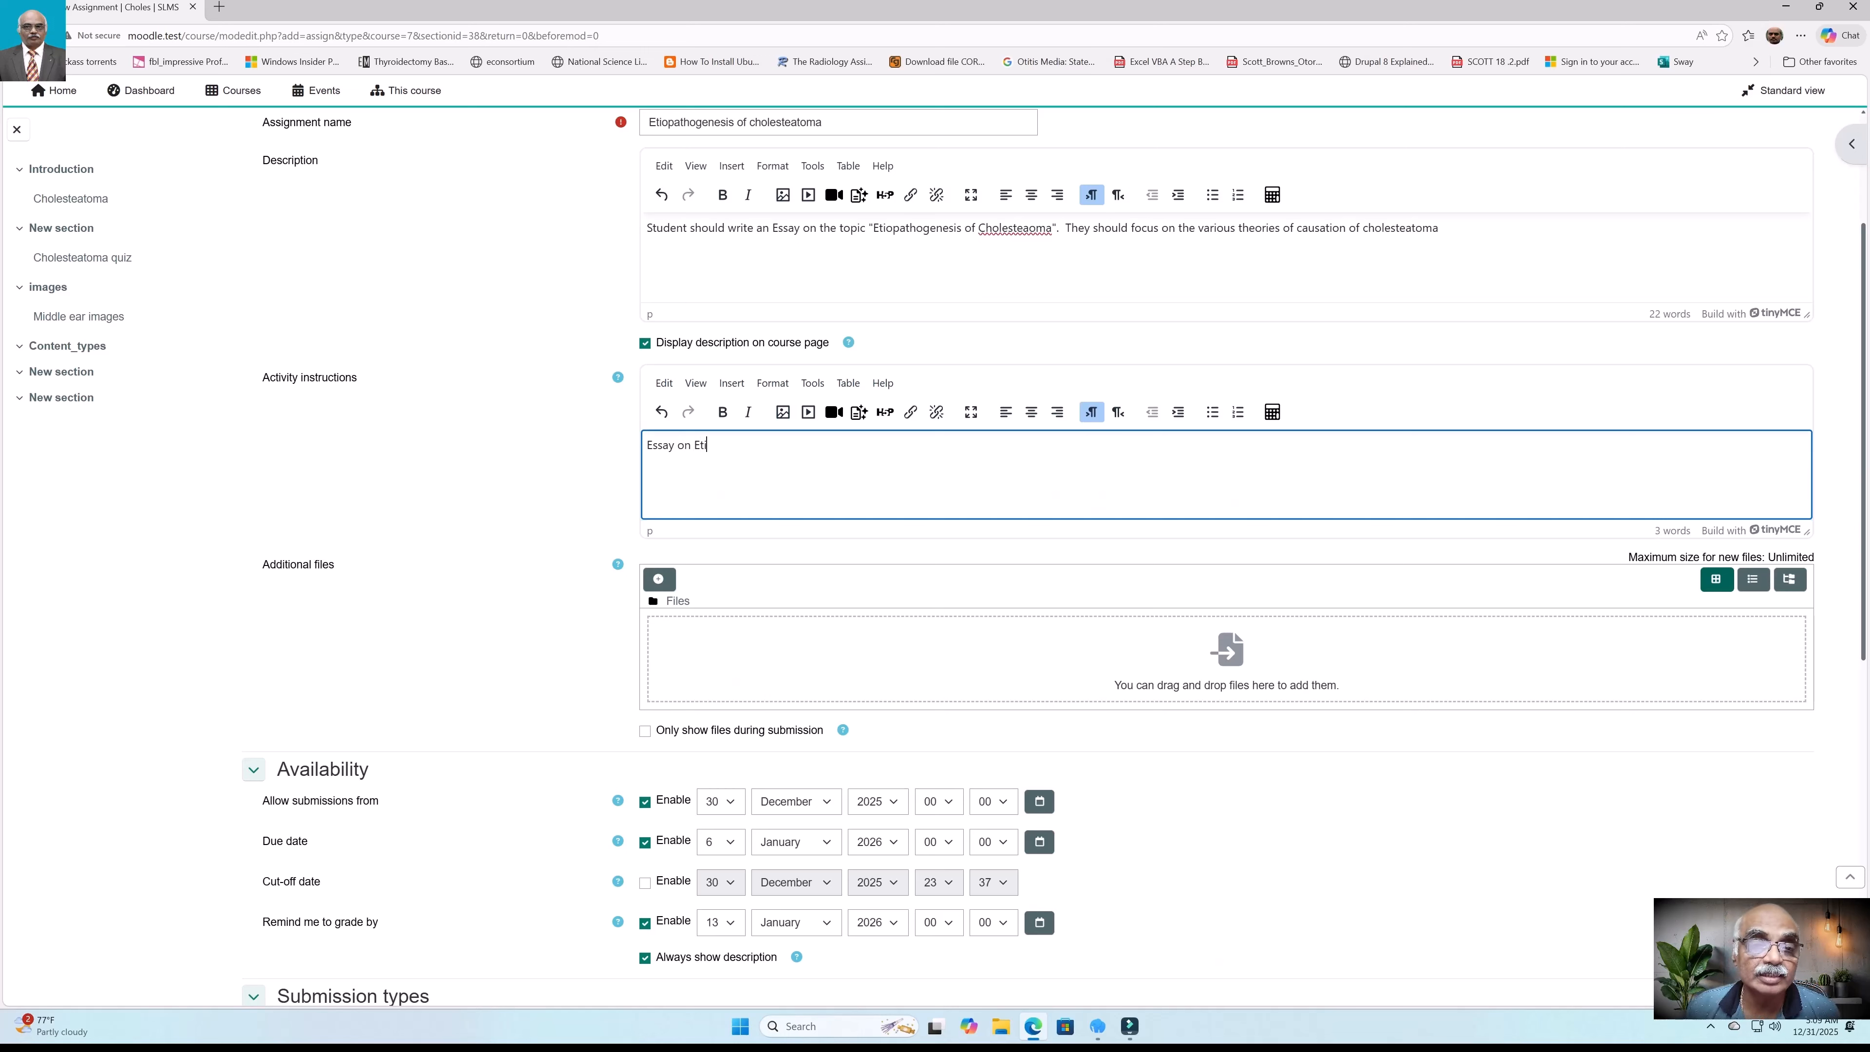
{"action": "type", "text": "opathoge"}
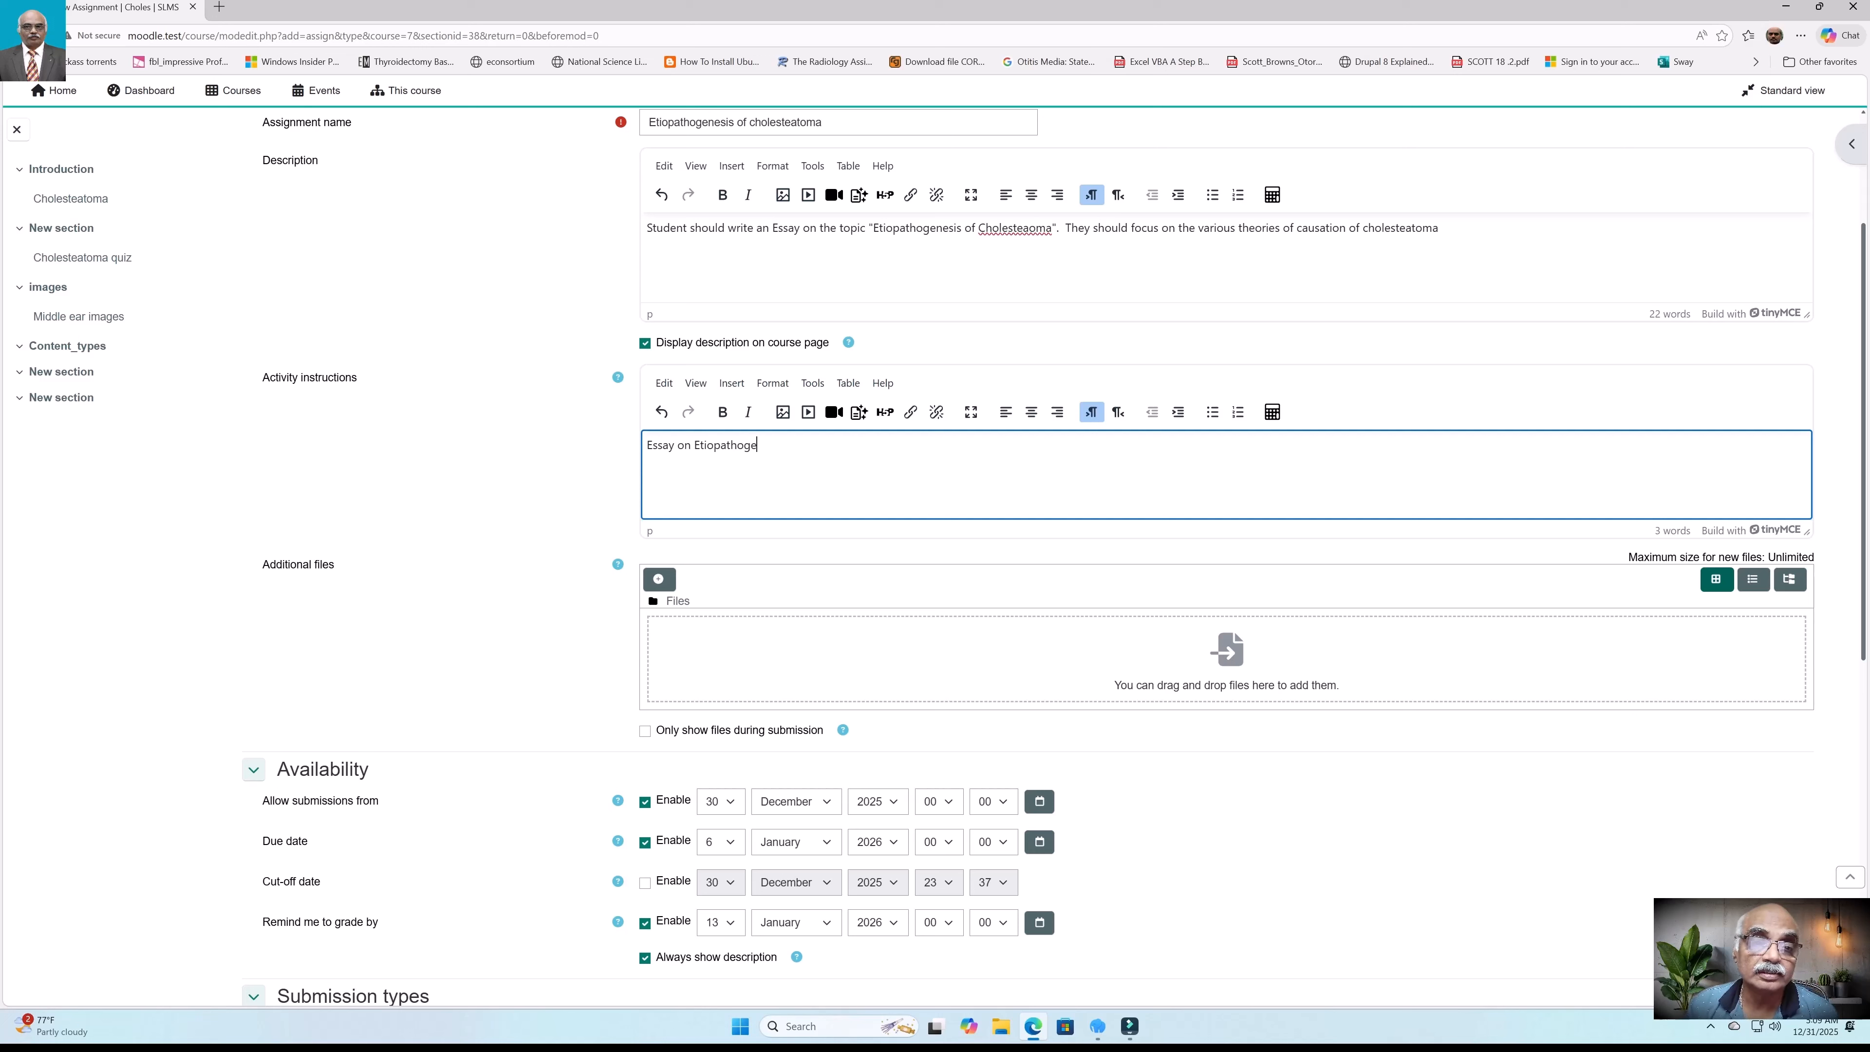
{"action": "type", "text": "nesis of cho"}
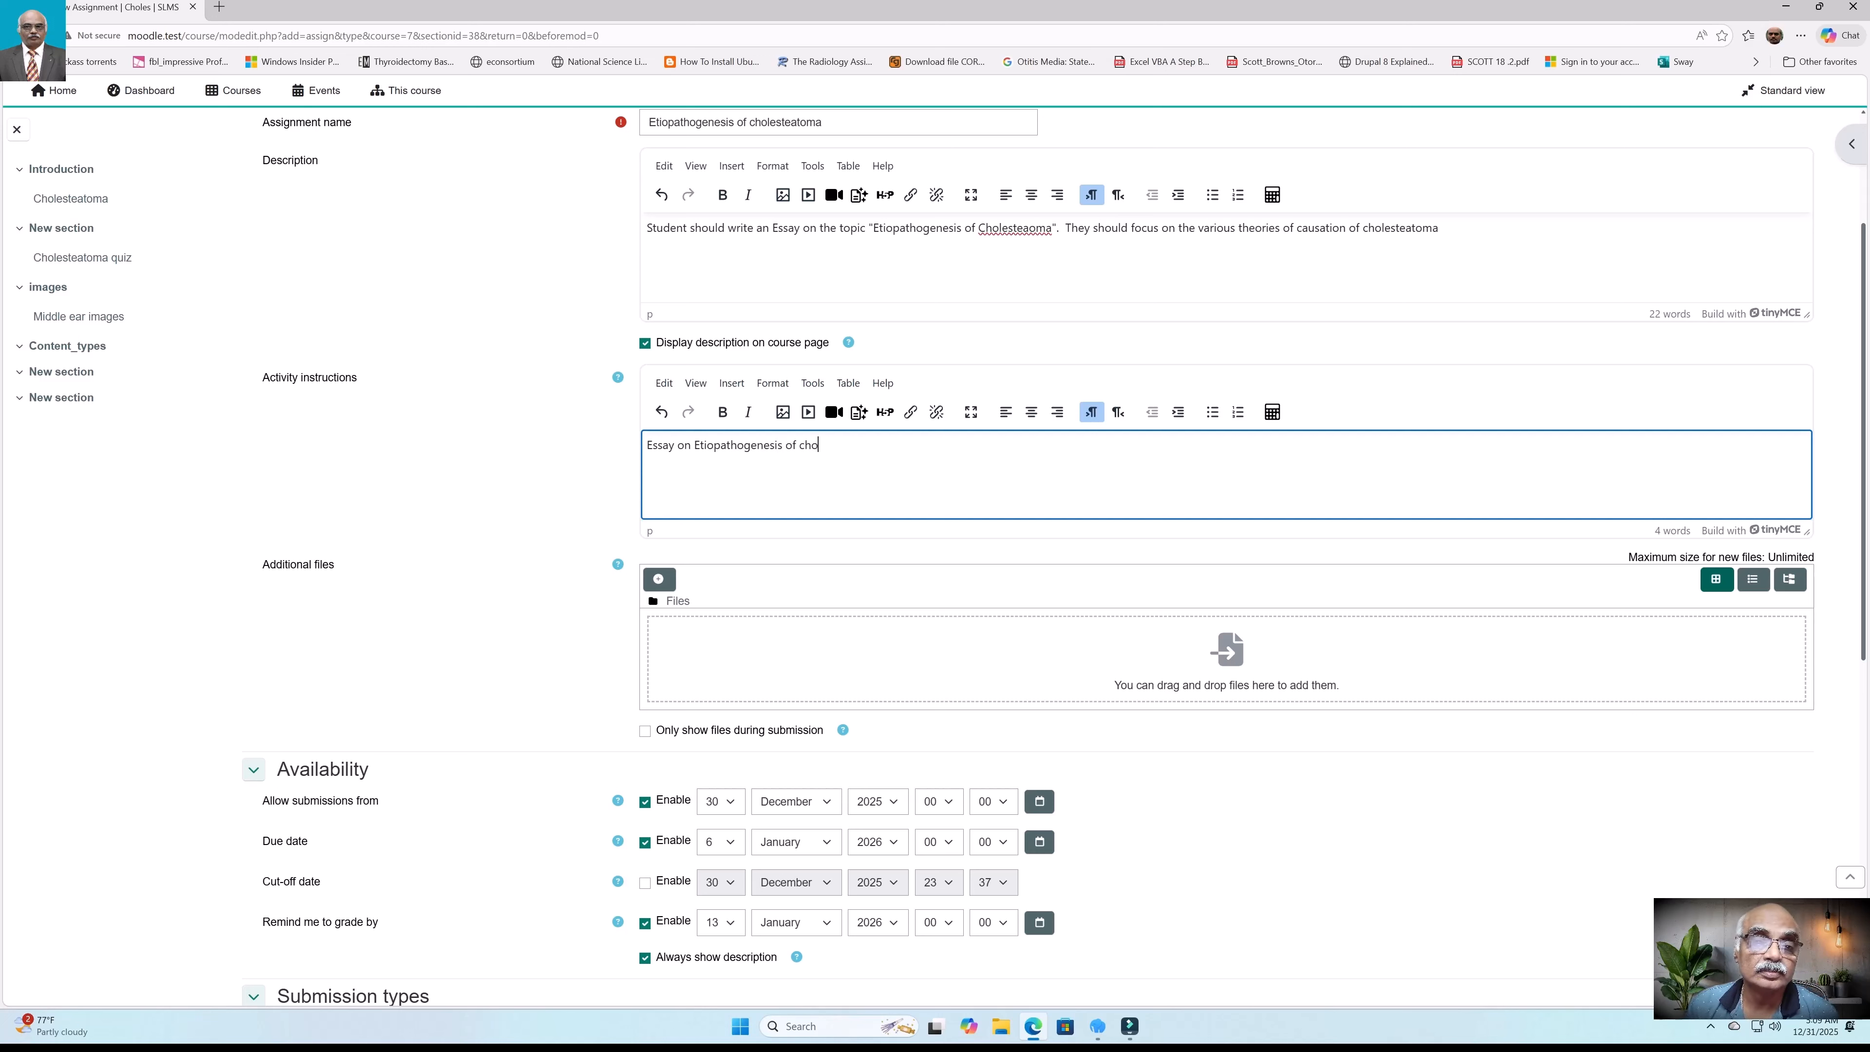
{"action": "type", "text": "lesteat"}
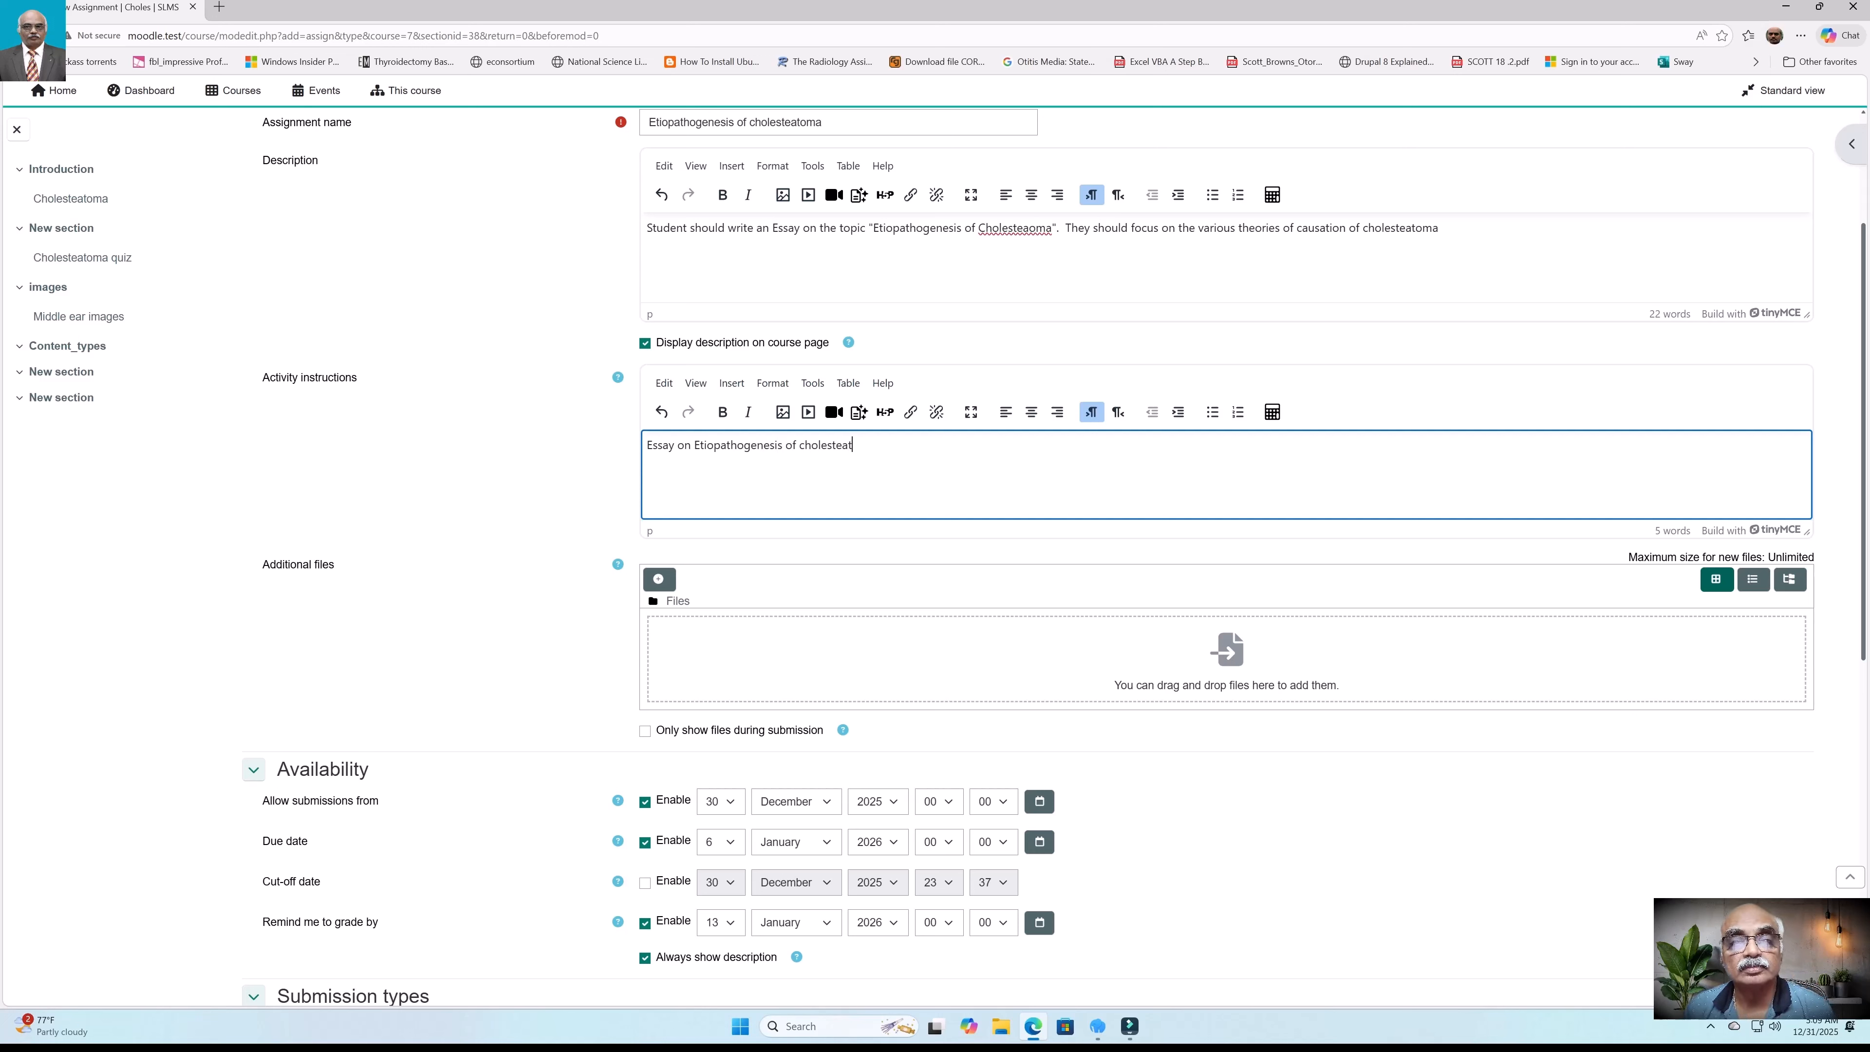
{"action": "type", "text": "oma."}
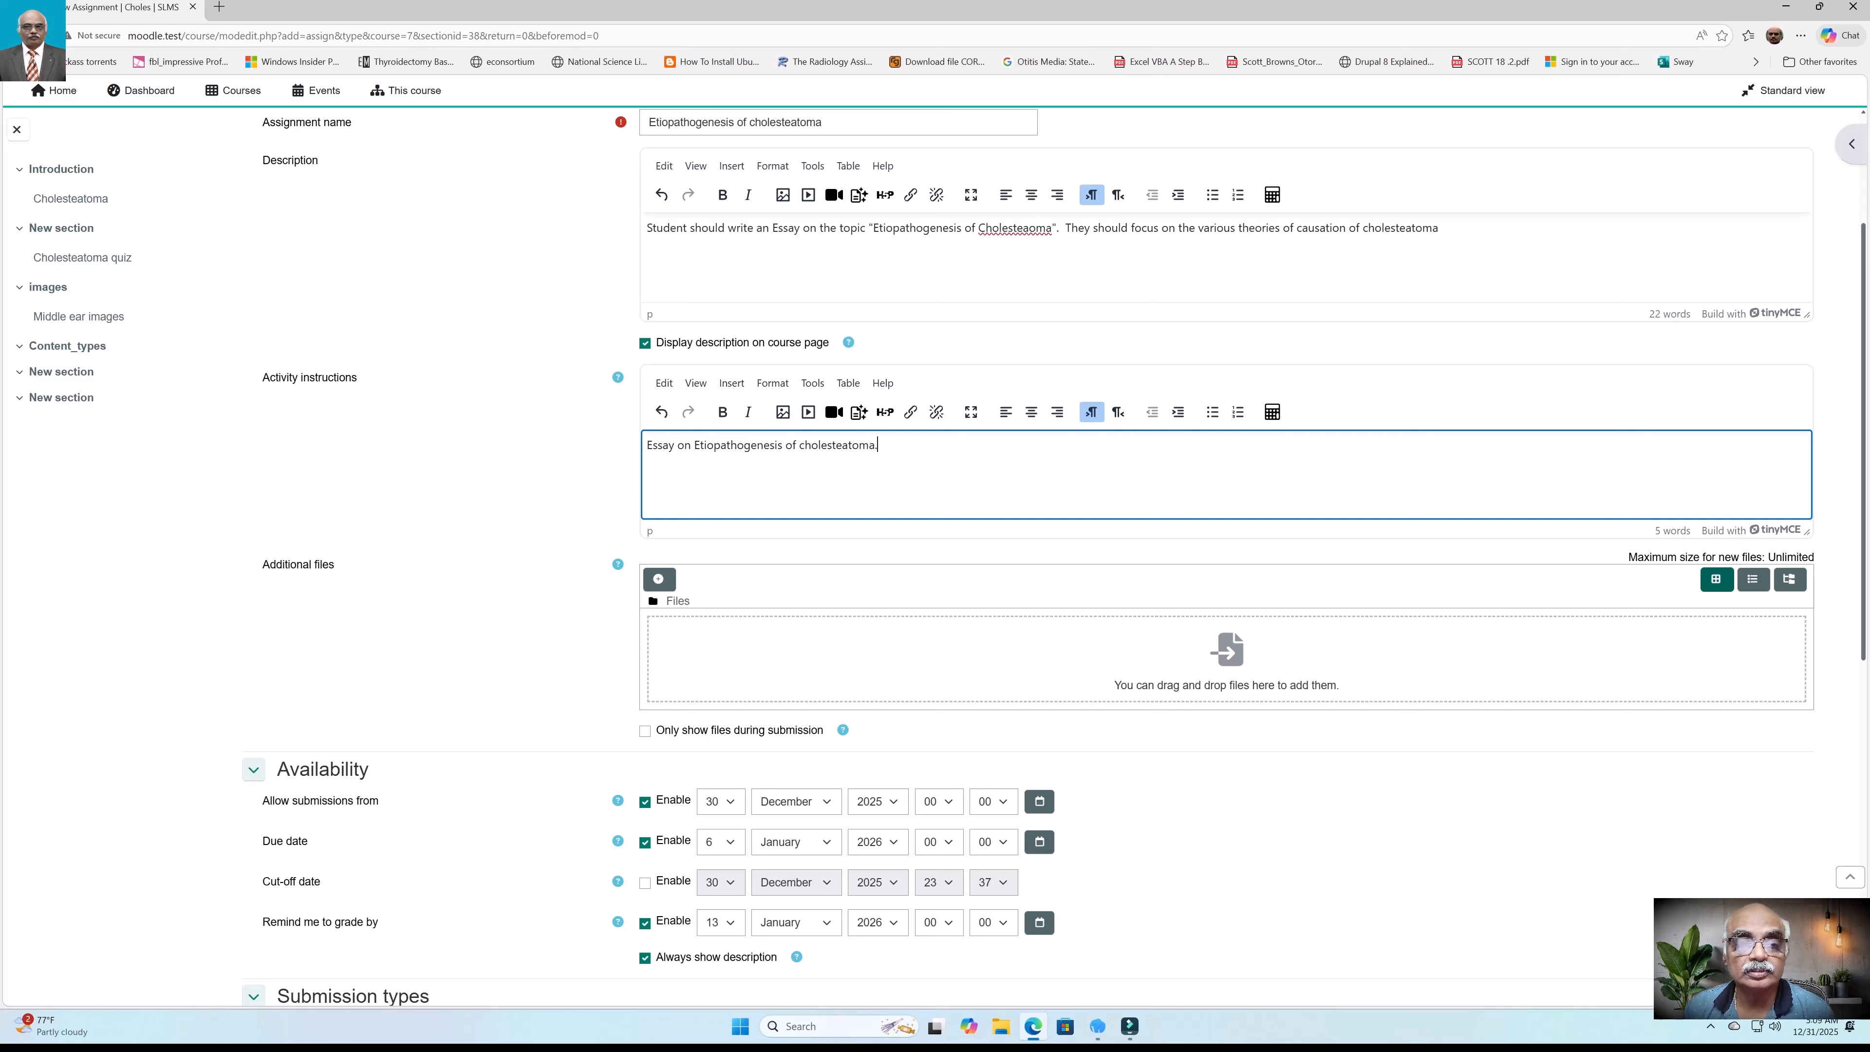
Step: Start a numbered list below the opening line of the activity instructions with the item "Should be less than 400 words"
{"action": "key", "text": "Return"}
{"action": "type", "text": "1. Sh"}
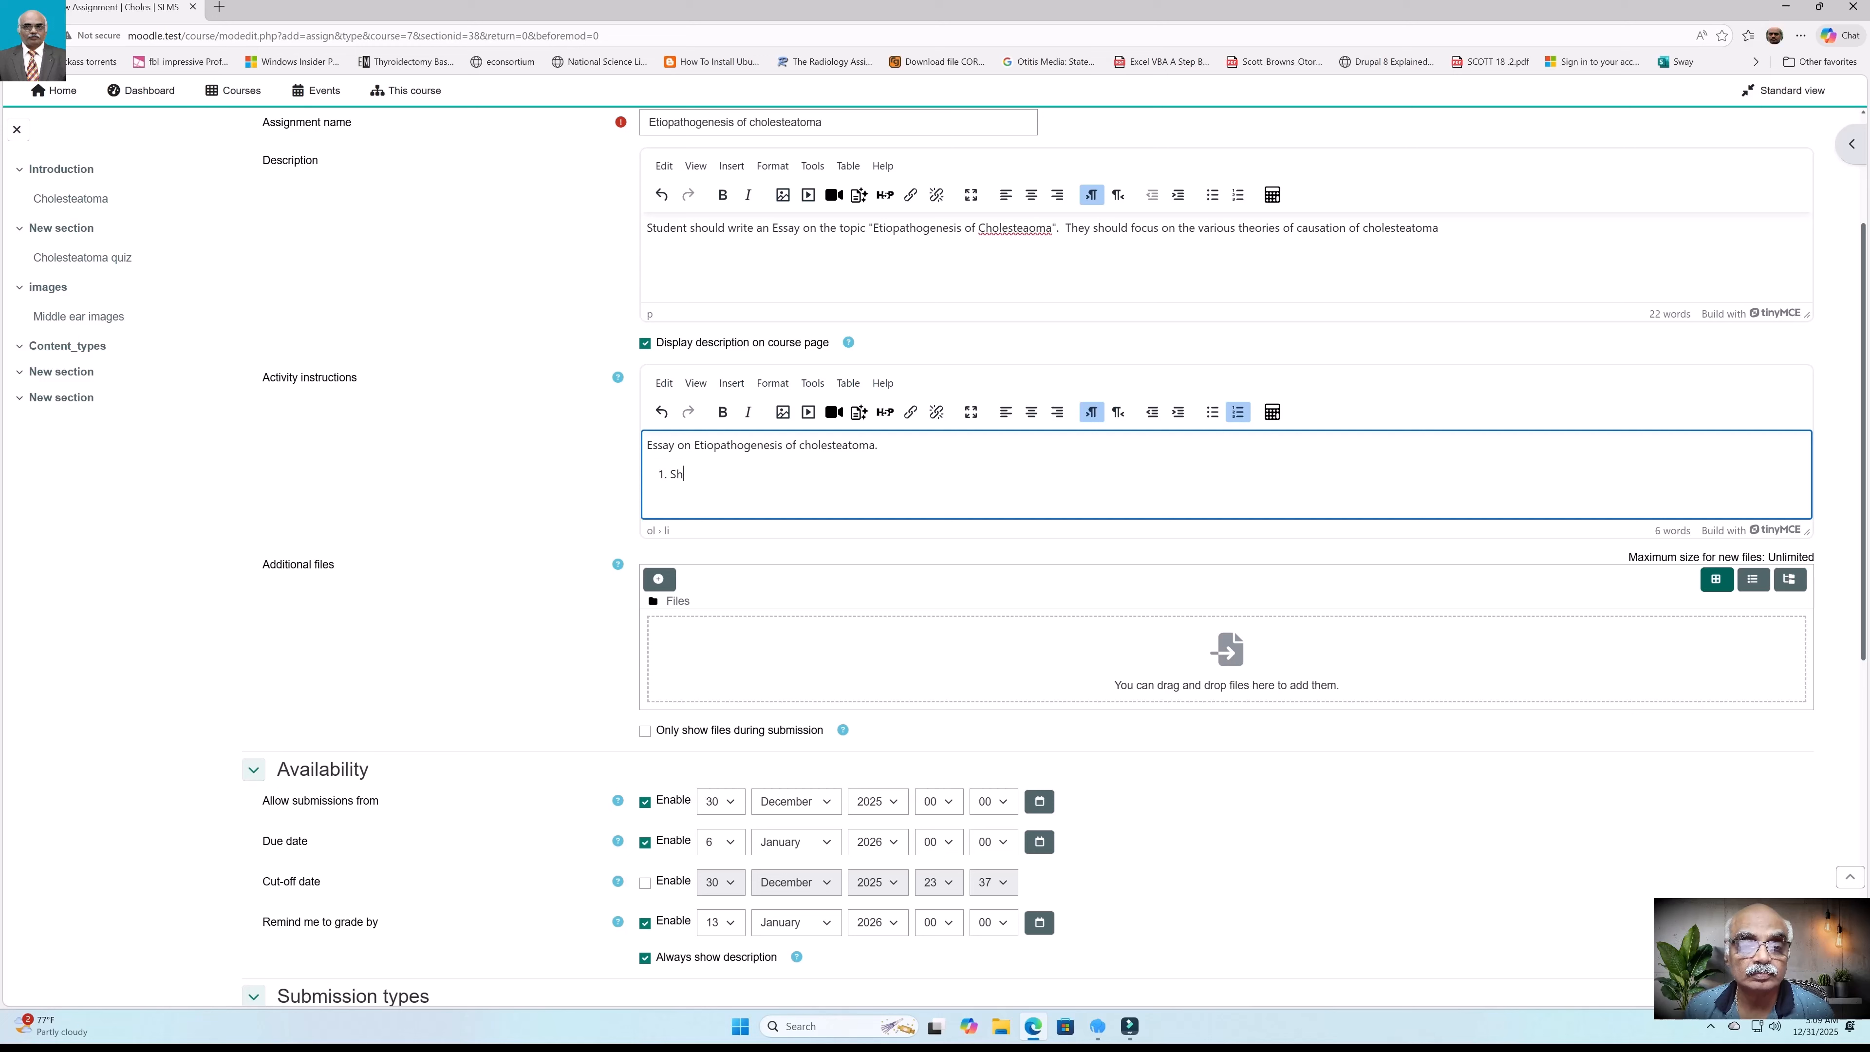
{"action": "type", "text": "ould be less than 400 words"}
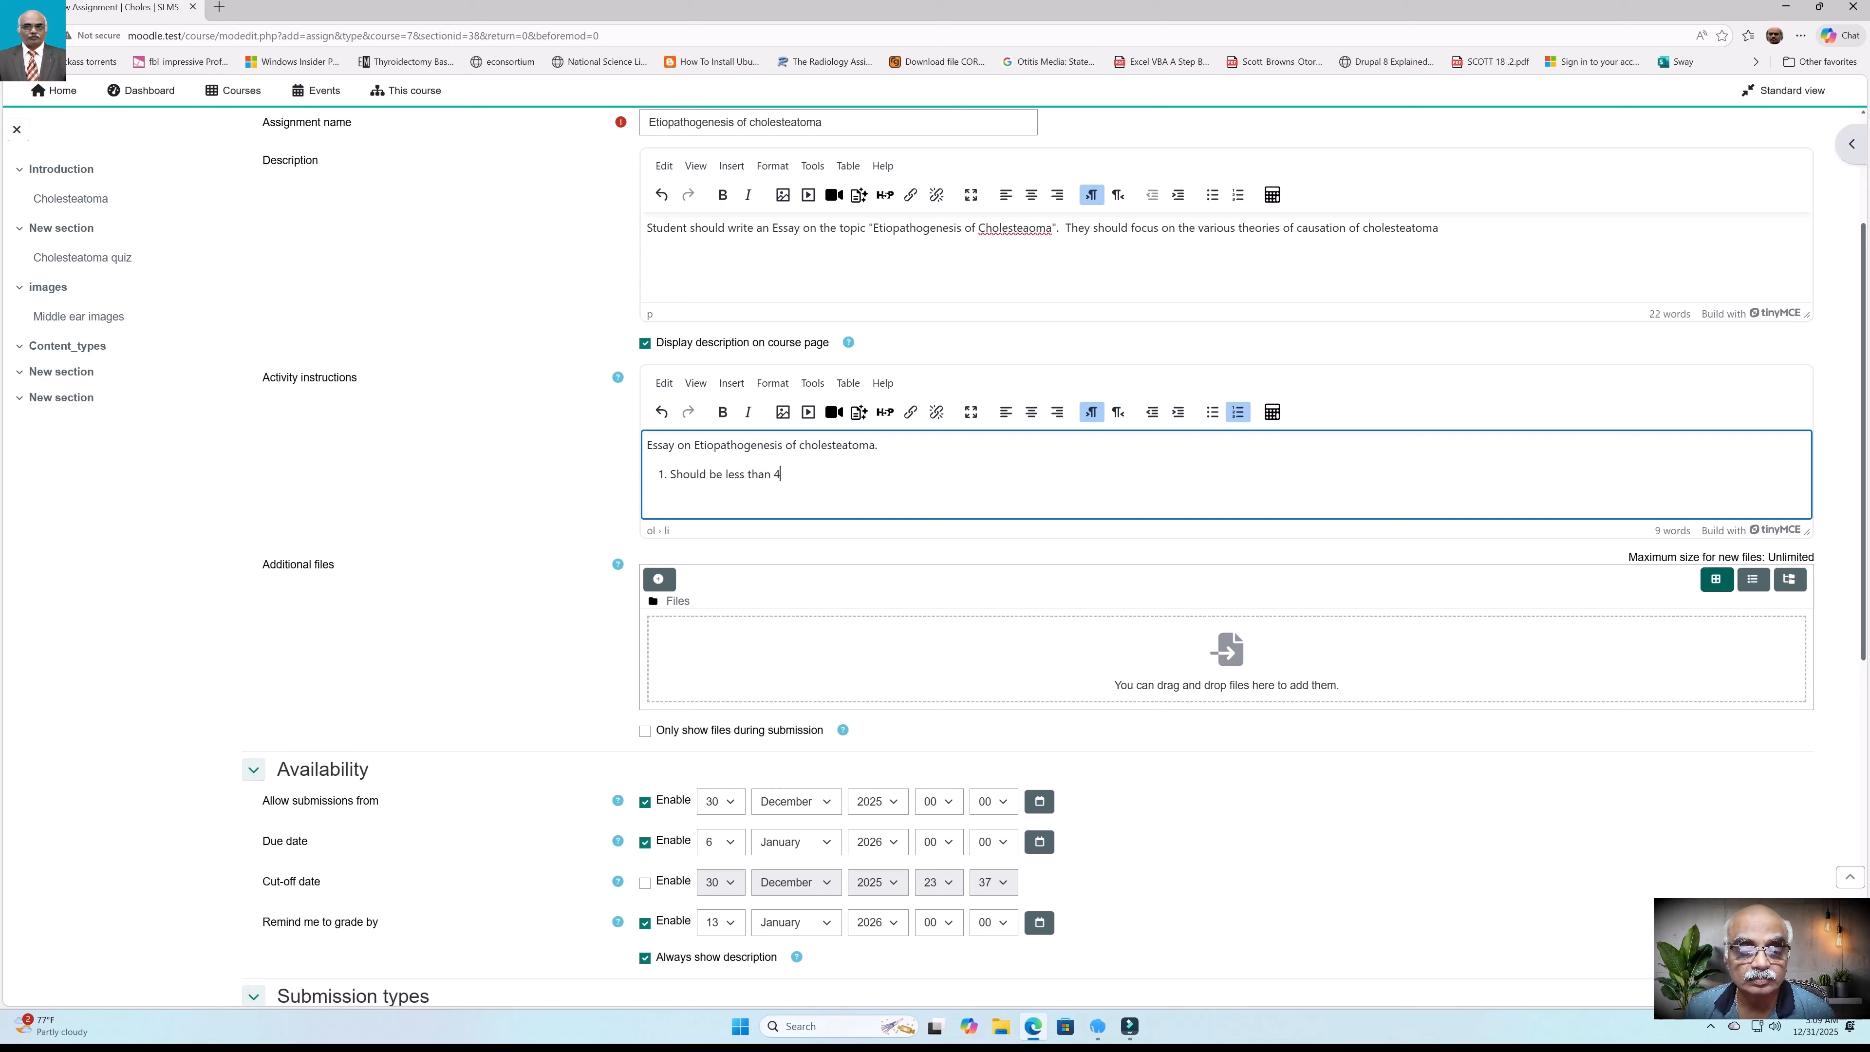
{"action": "key", "text": "Return"}
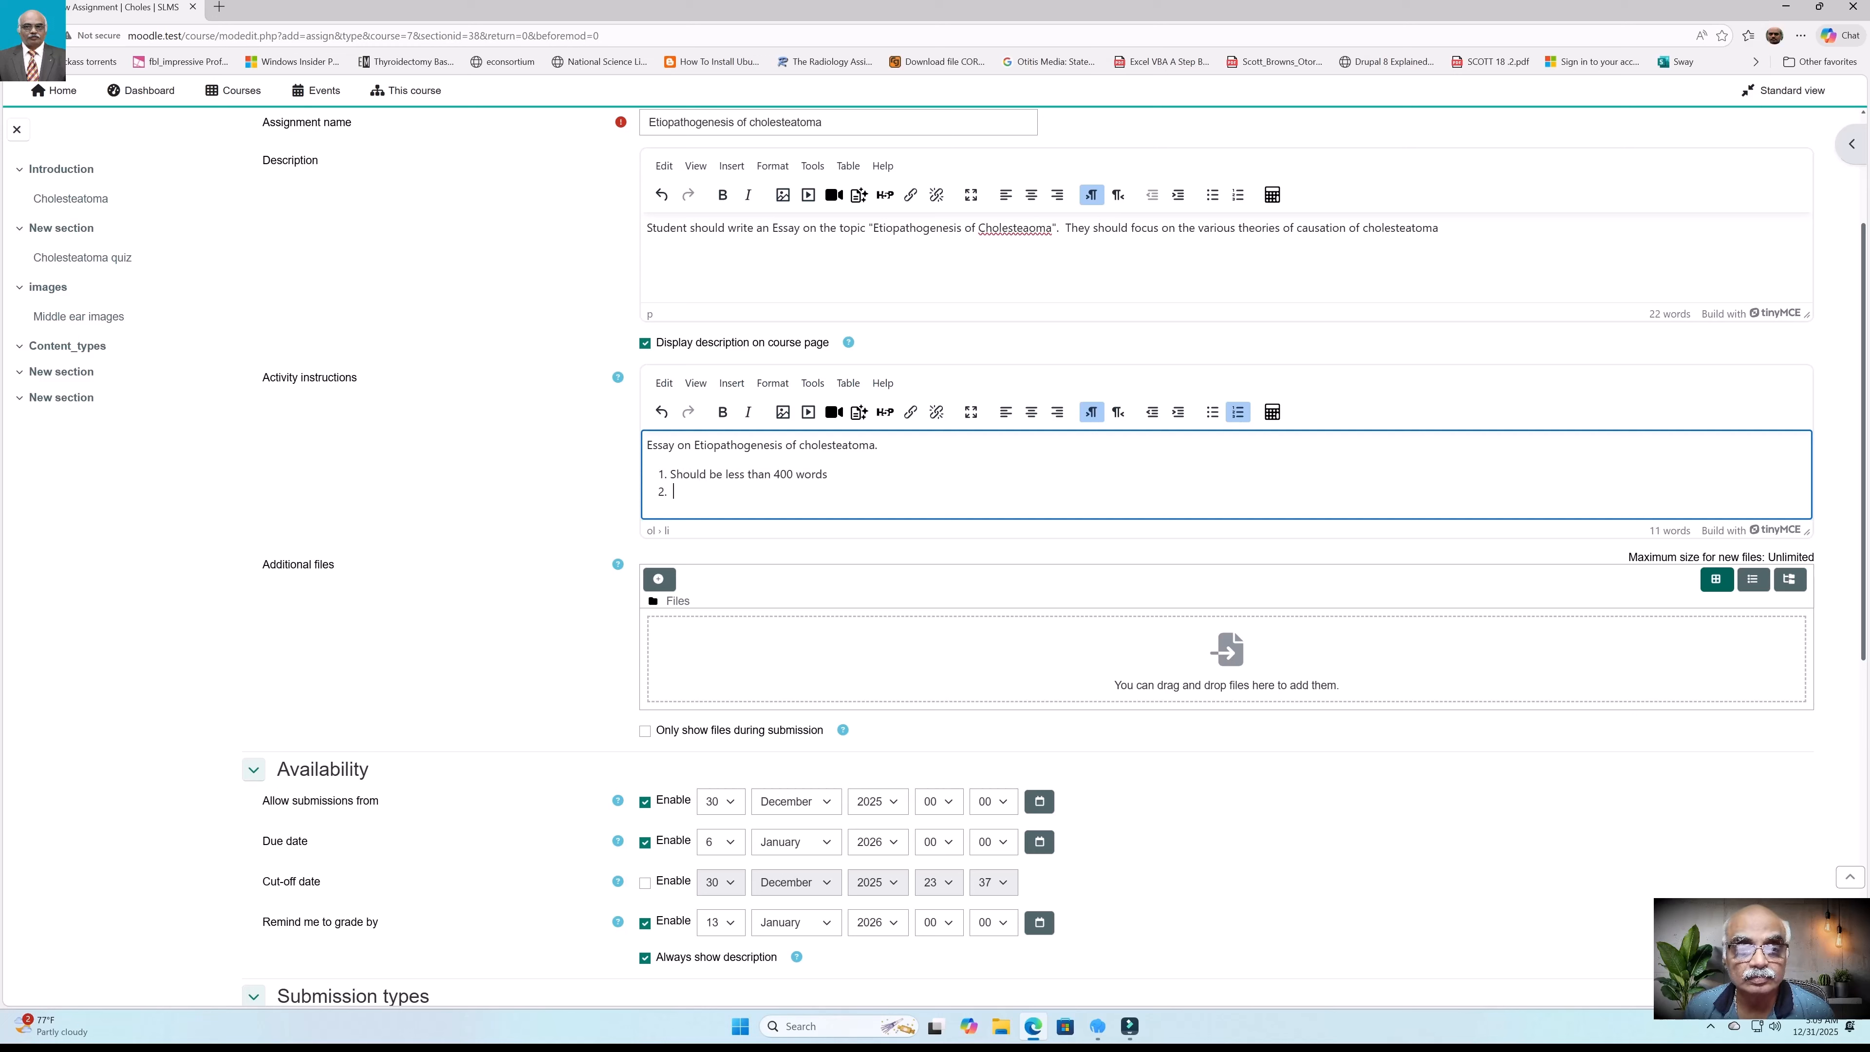
Step: Enter the second numbered instruction as "Should include various theories of causation of cholesteatoma"
{"action": "type", "text": "Should n"}
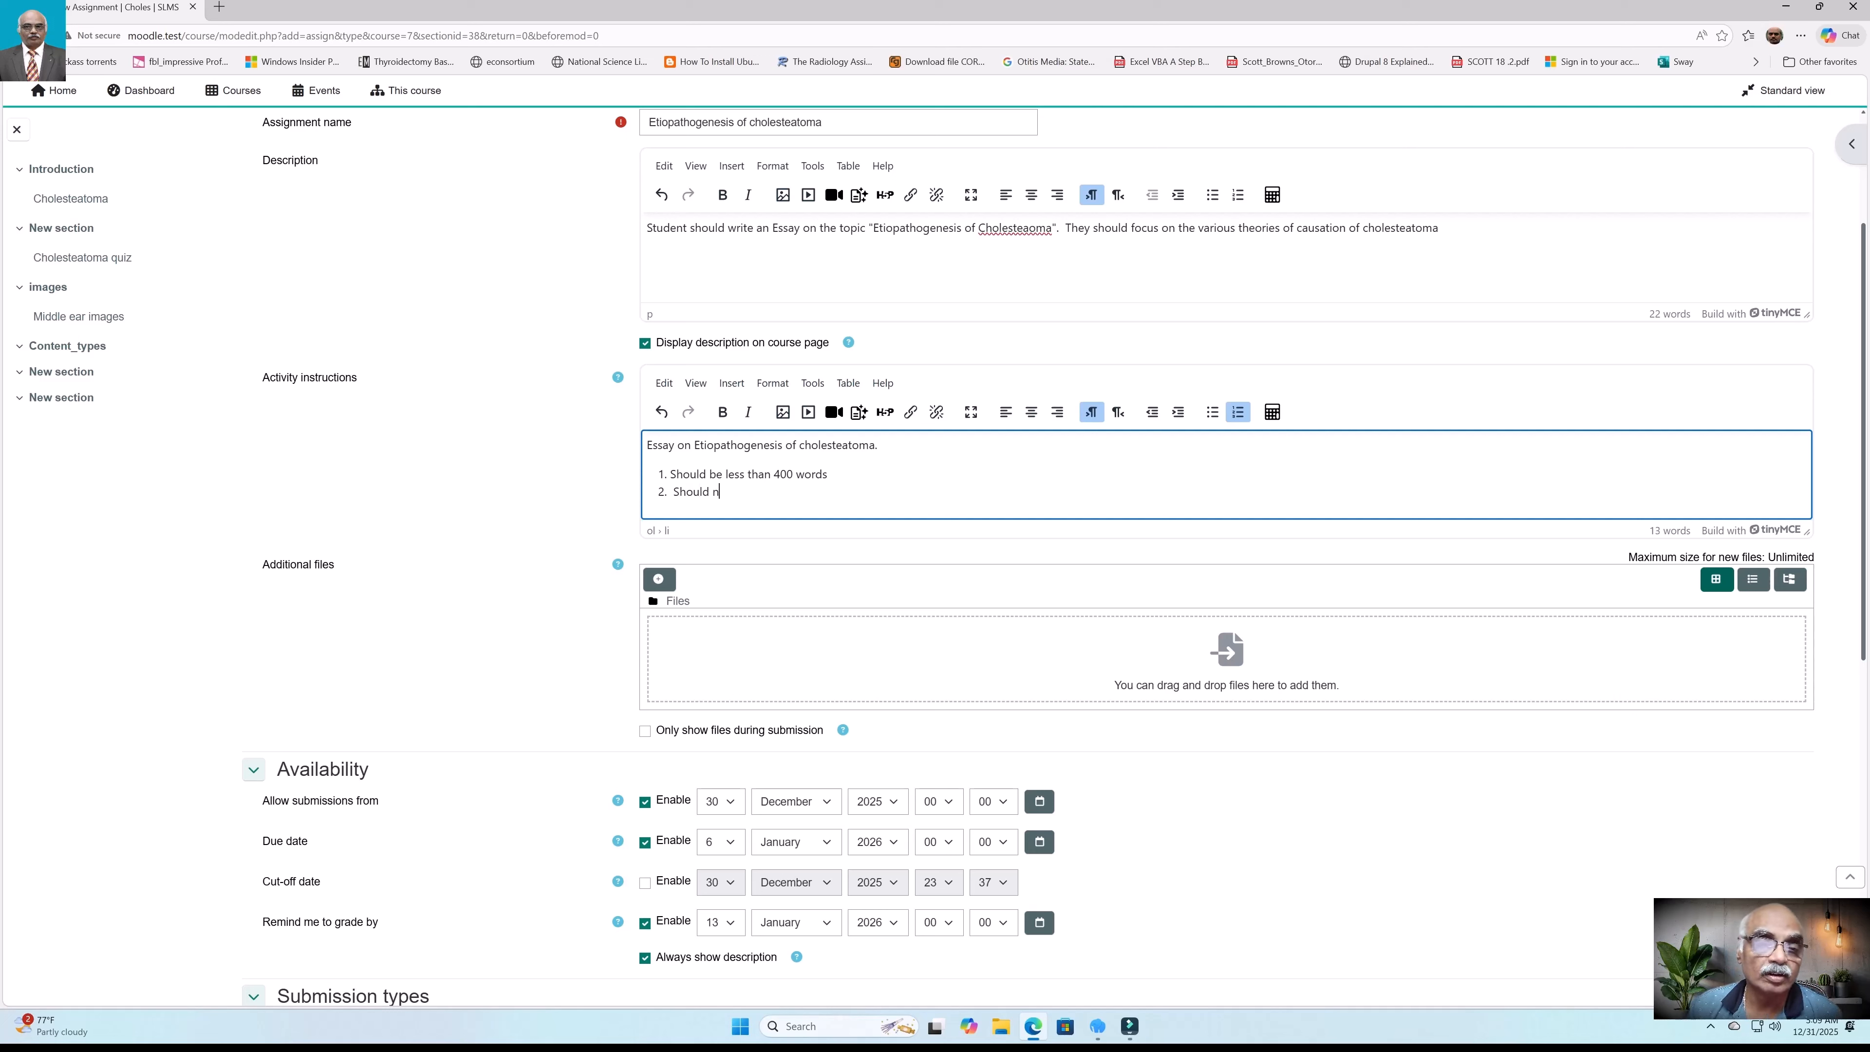
{"action": "key", "text": "BackSpace"}
{"action": "type", "text": "inlcude"}
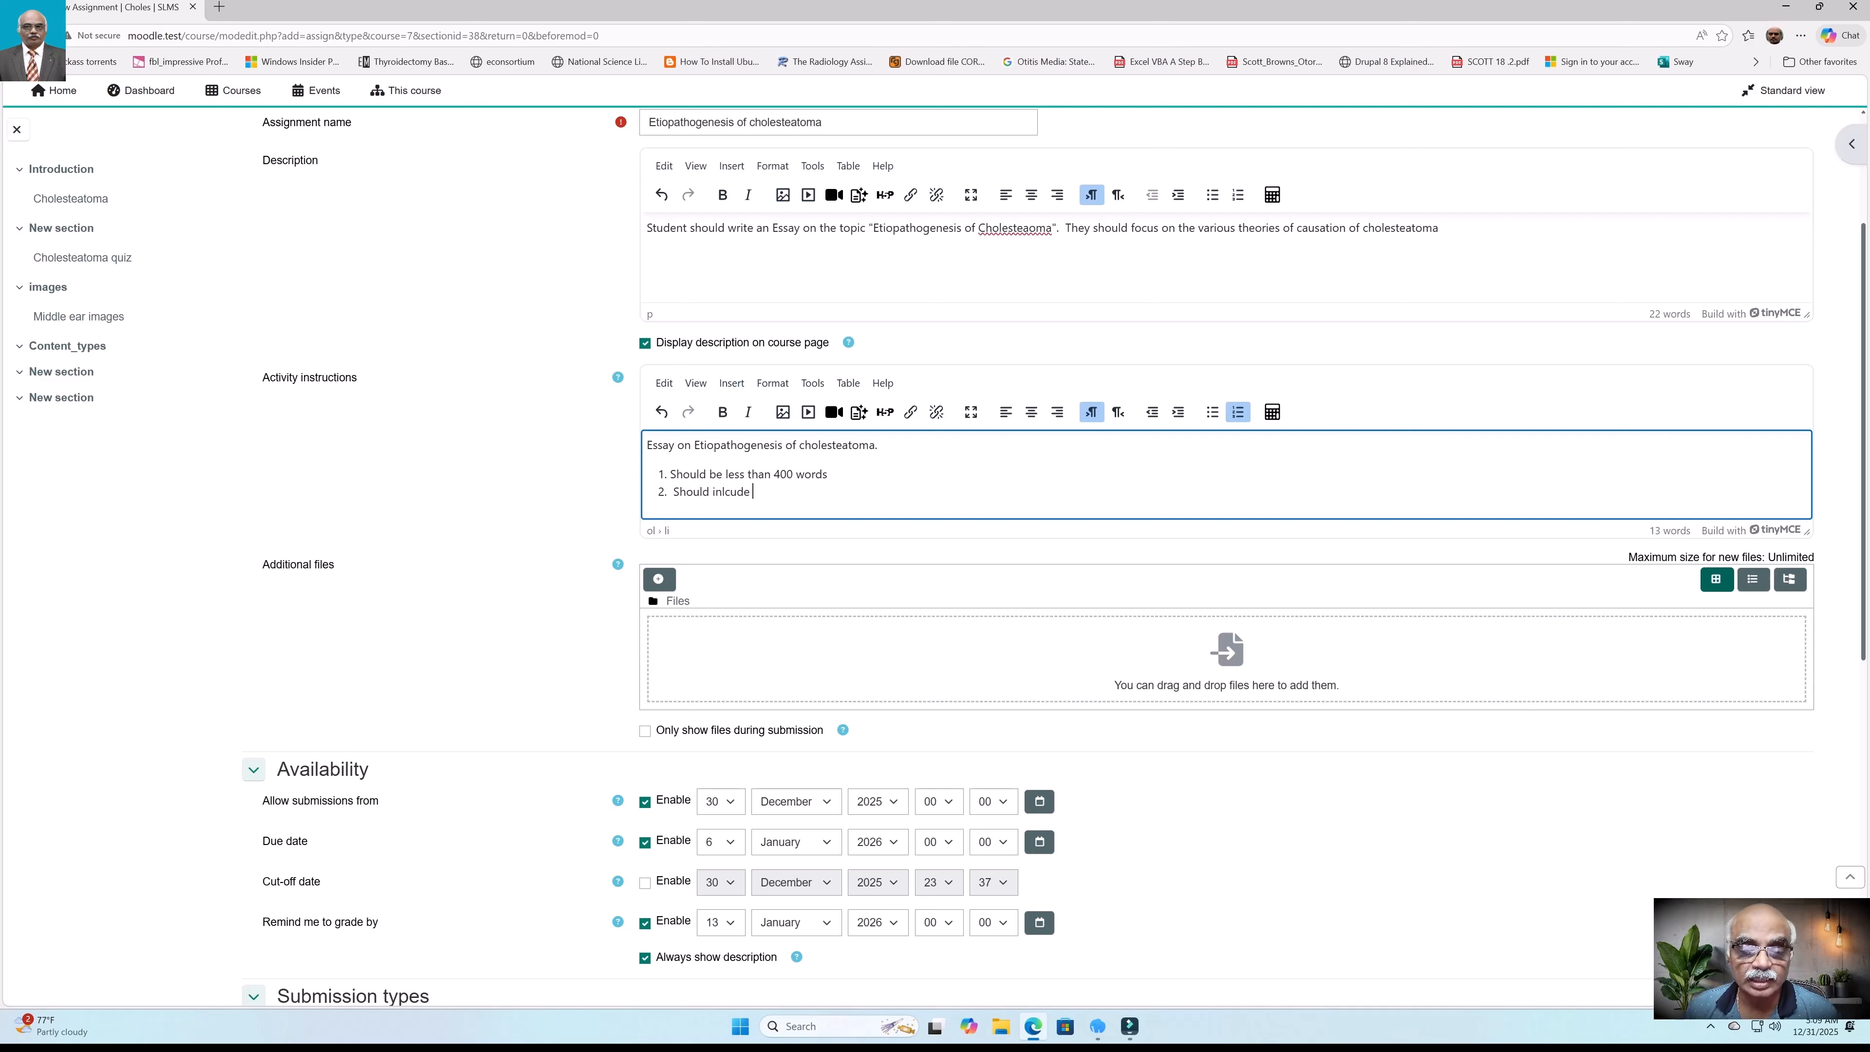
{"action": "key", "text": "BackSpace"}
{"action": "key", "text": "BackSpace"}
{"action": "key", "text": "BackSpace"}
{"action": "key", "text": "BackSpace"}
{"action": "key", "text": "BackSpace"}
{"action": "key", "text": "BackSpace"}
{"action": "type", "text": "clude various th"}
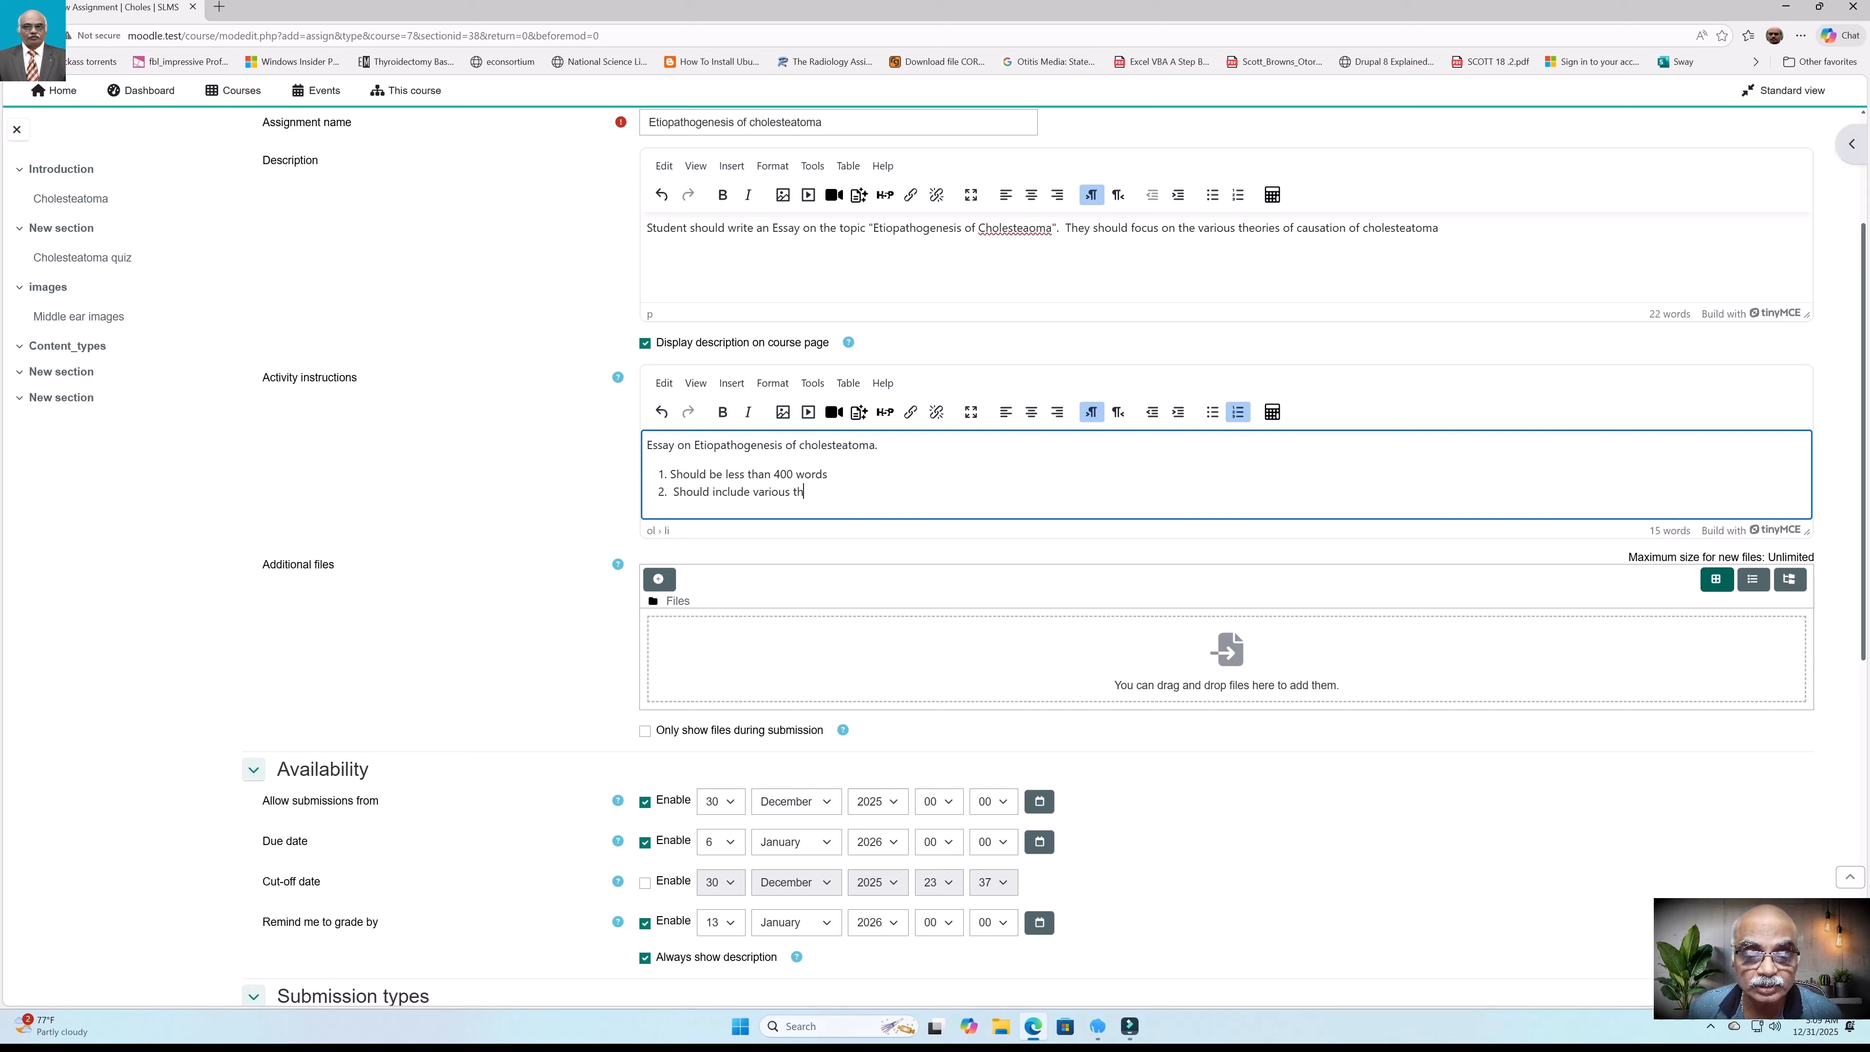
{"action": "type", "text": "eories of "}
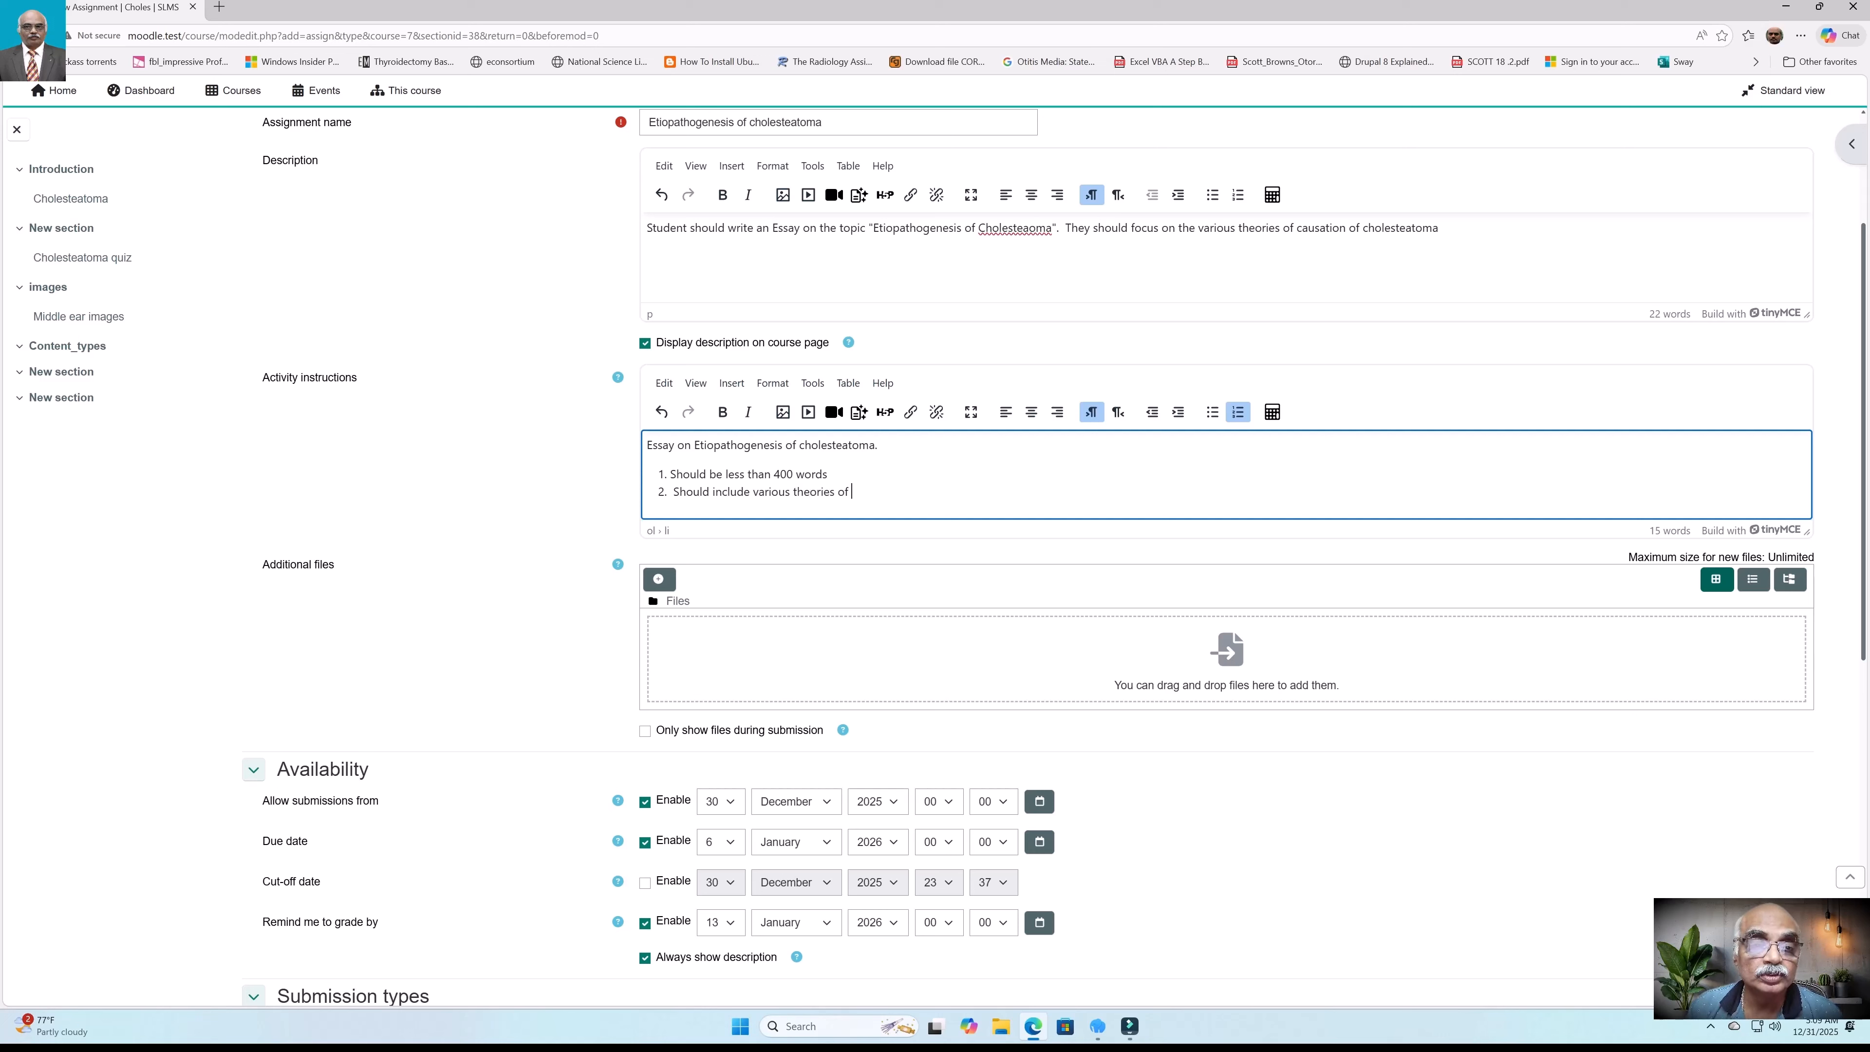
{"action": "type", "text": "causation of "}
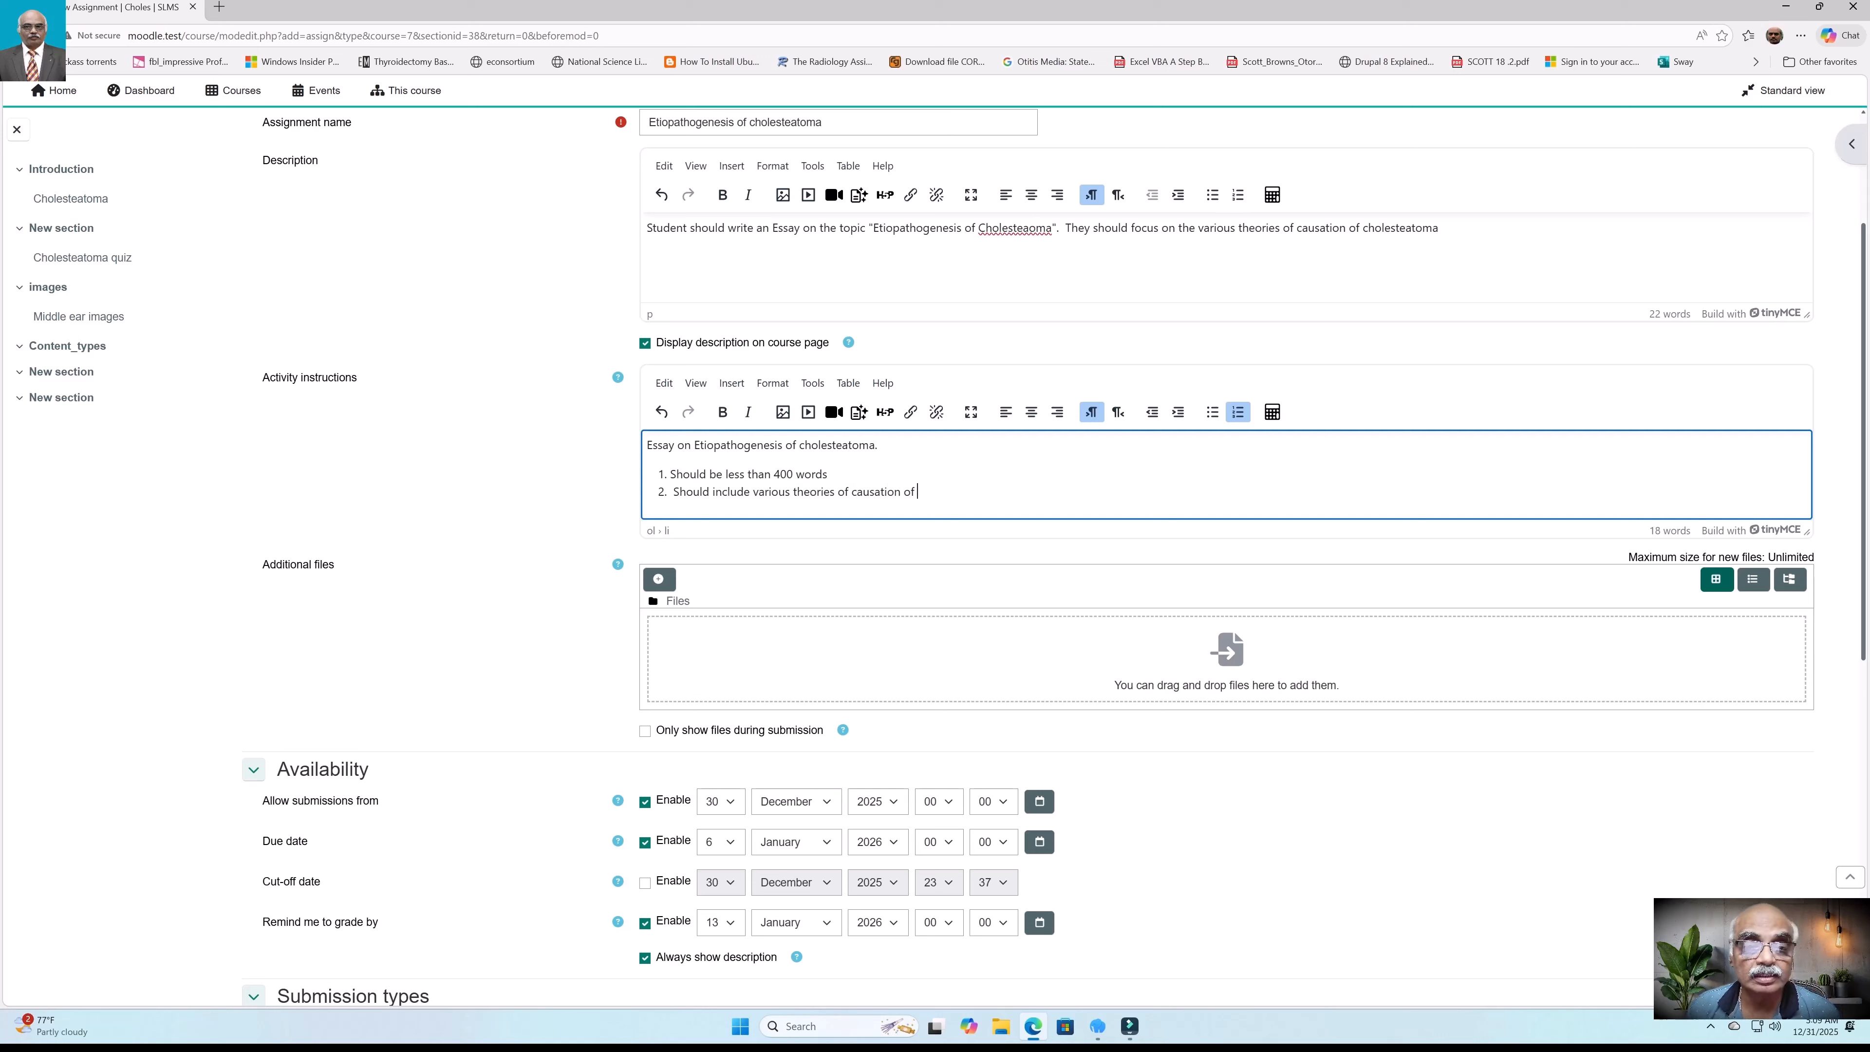
{"action": "type", "text": "cholest"}
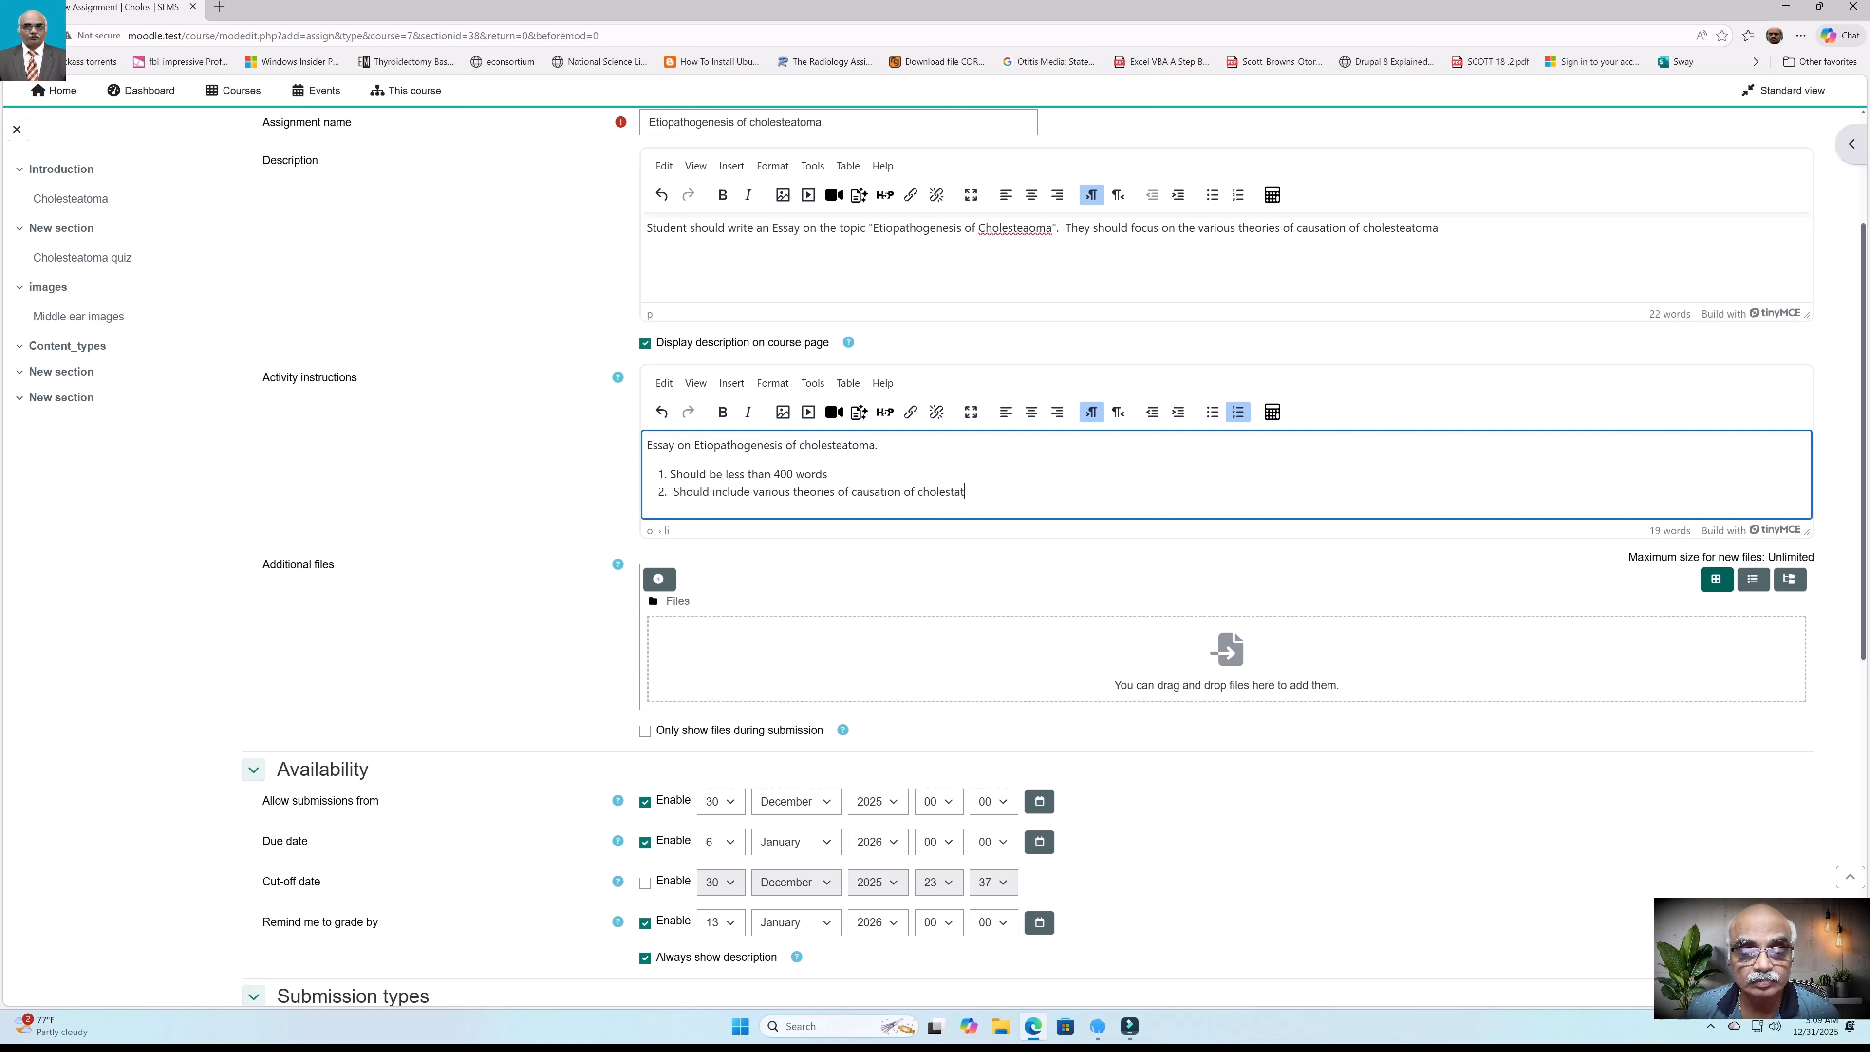
{"action": "type", "text": "eatoma"}
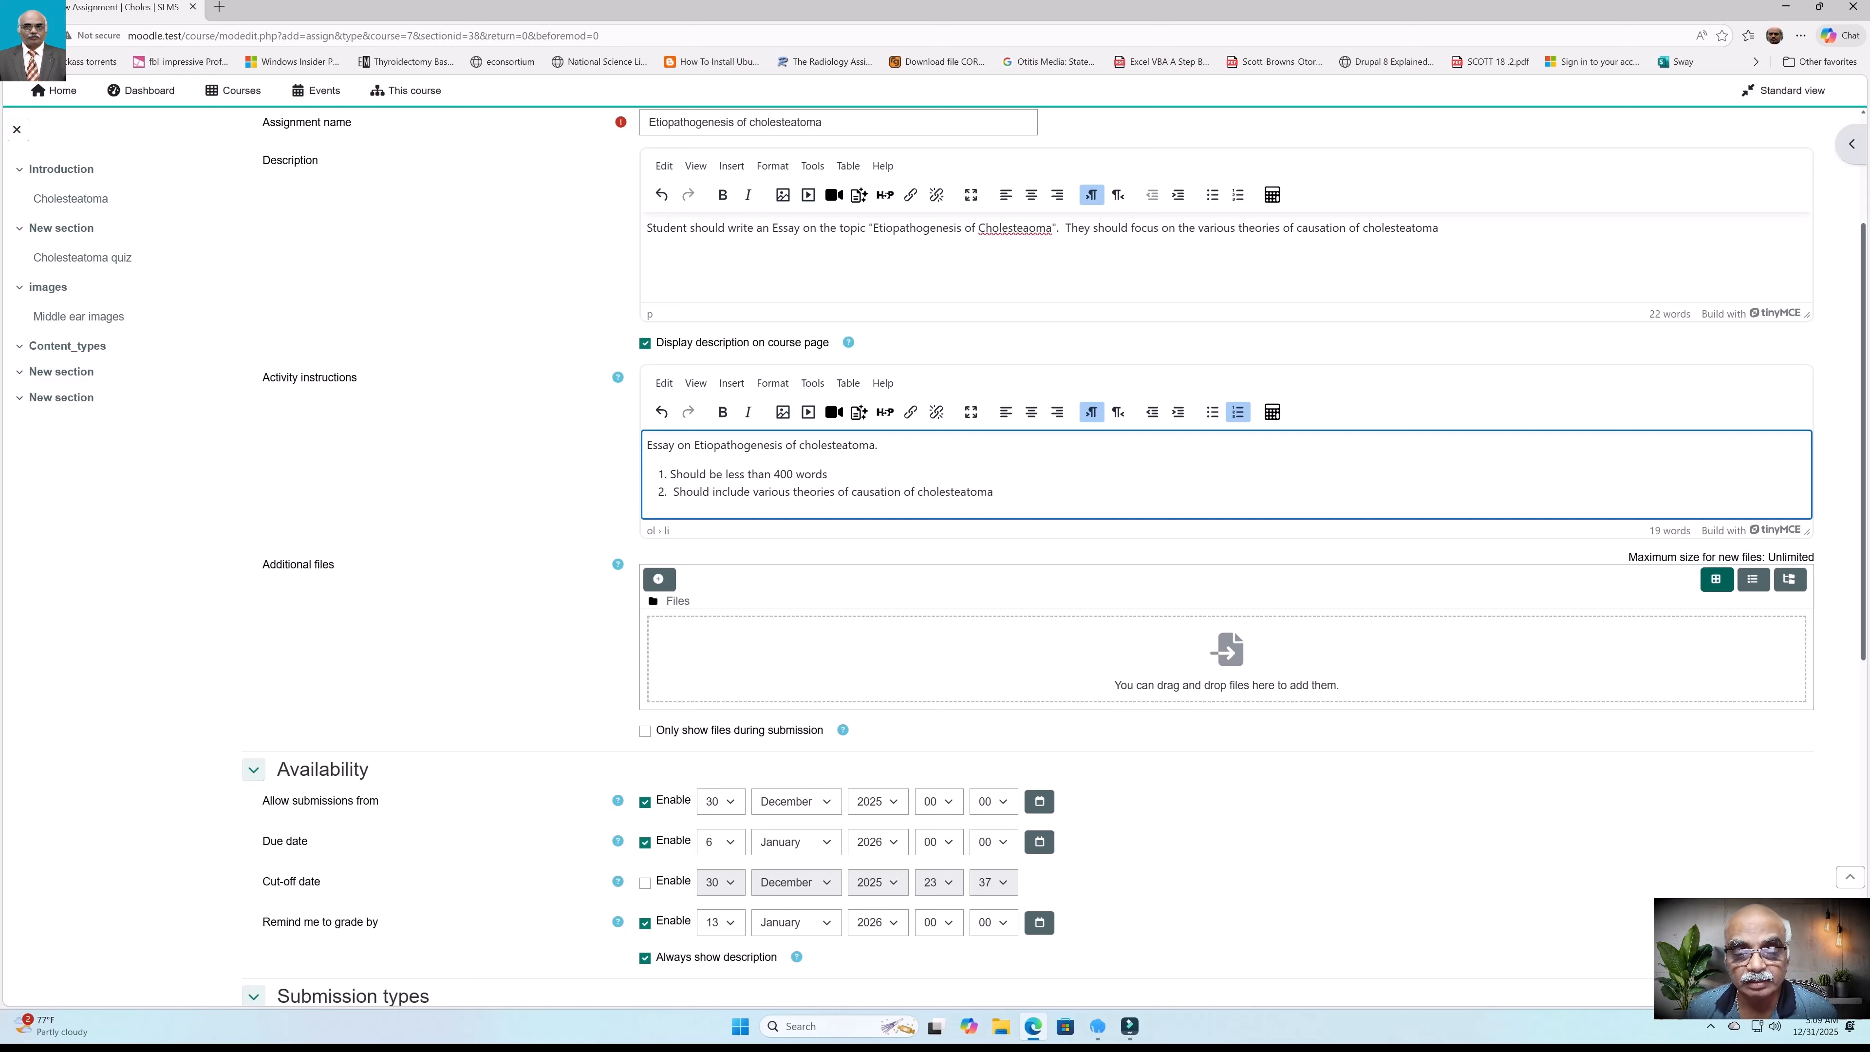
Step: Set the submission types to accept Online text and turn off File submissions
{"action": "scroll", "coordinate": [1031, 516], "scroll_direction": "down", "scroll_amount": 3}
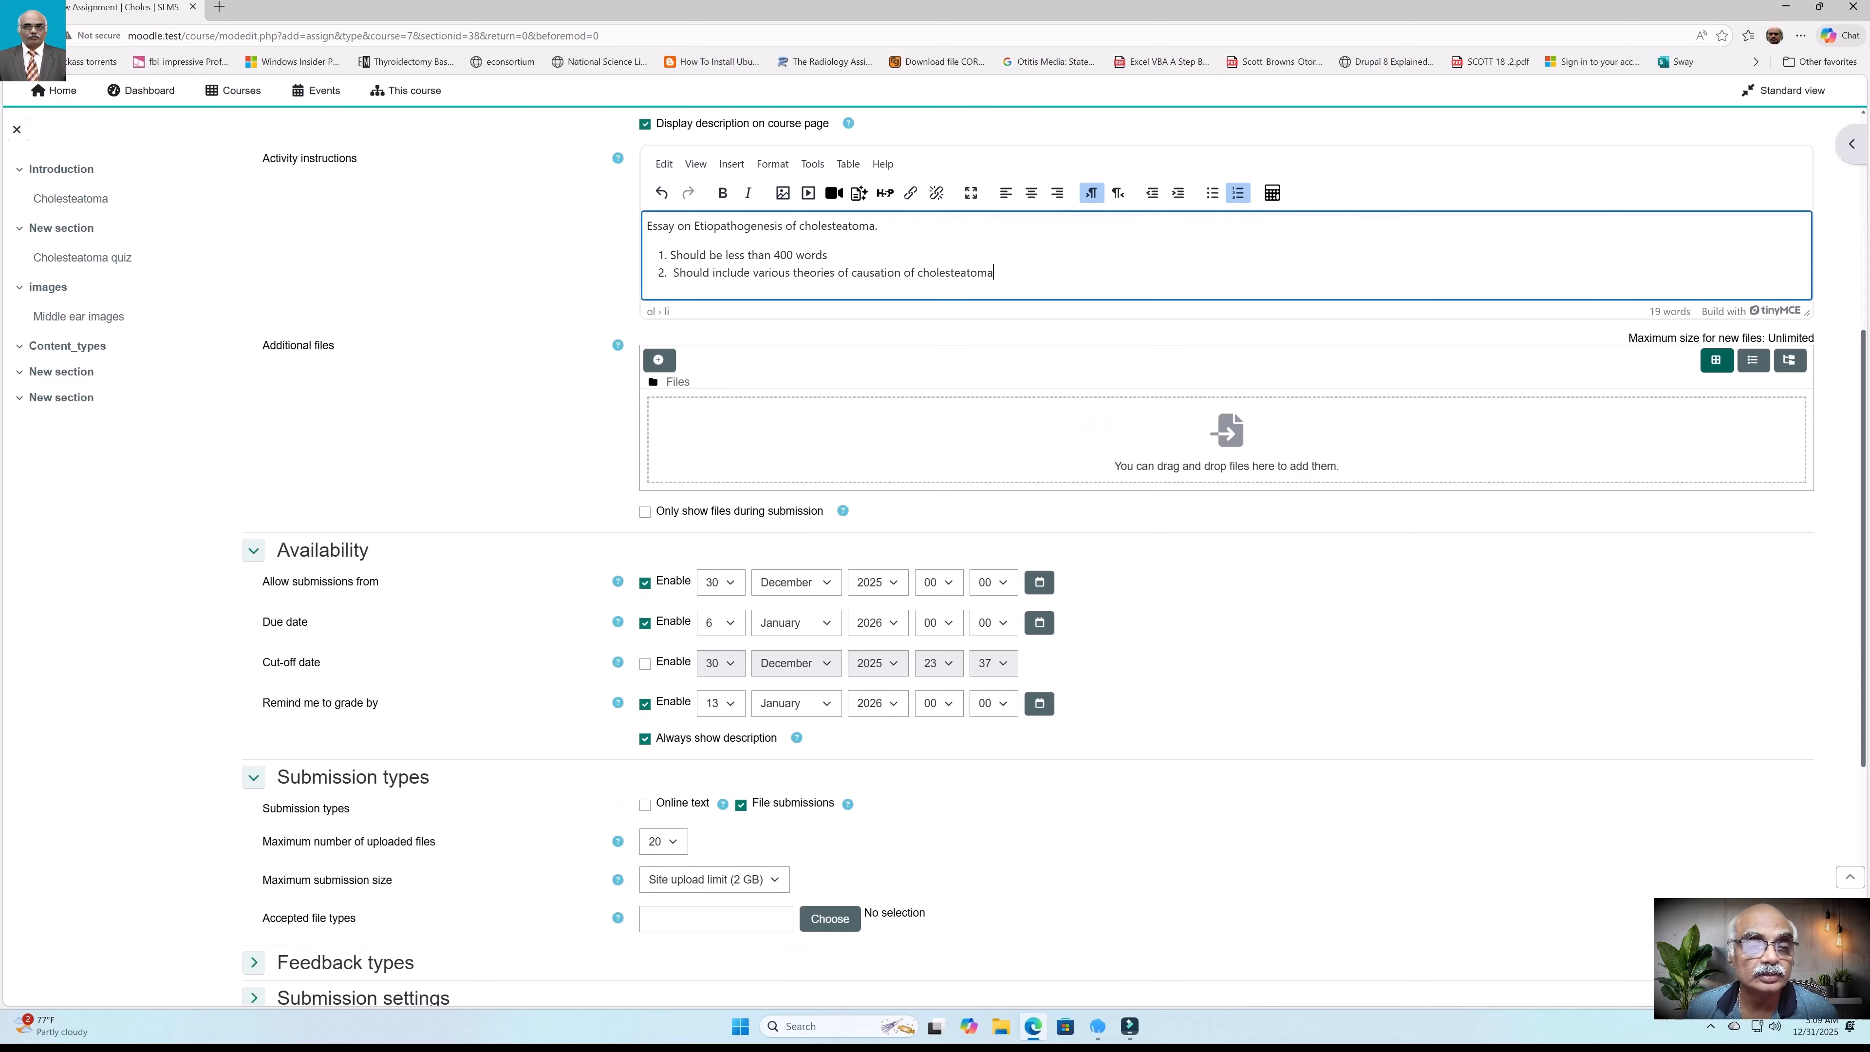
{"action": "scroll", "coordinate": [1031, 515], "scroll_direction": "down", "scroll_amount": 3}
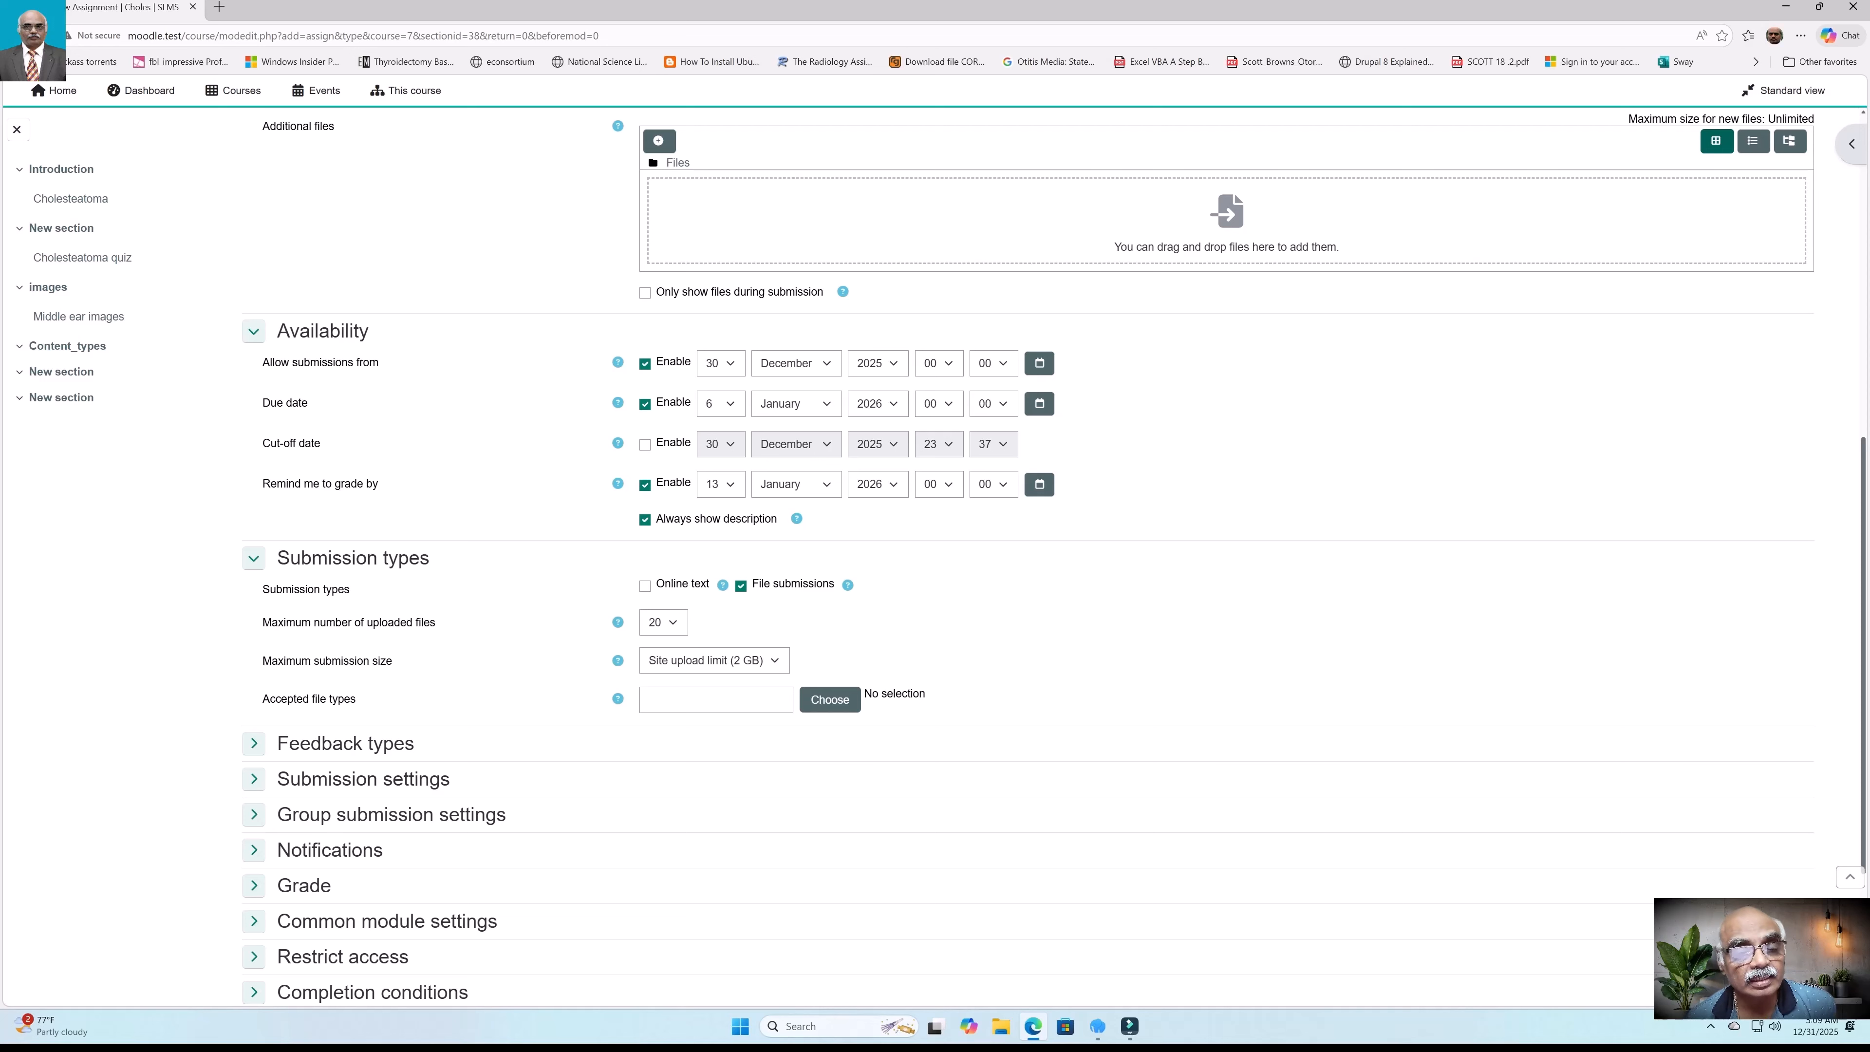
{"action": "left_click", "coordinate": [645, 587]}
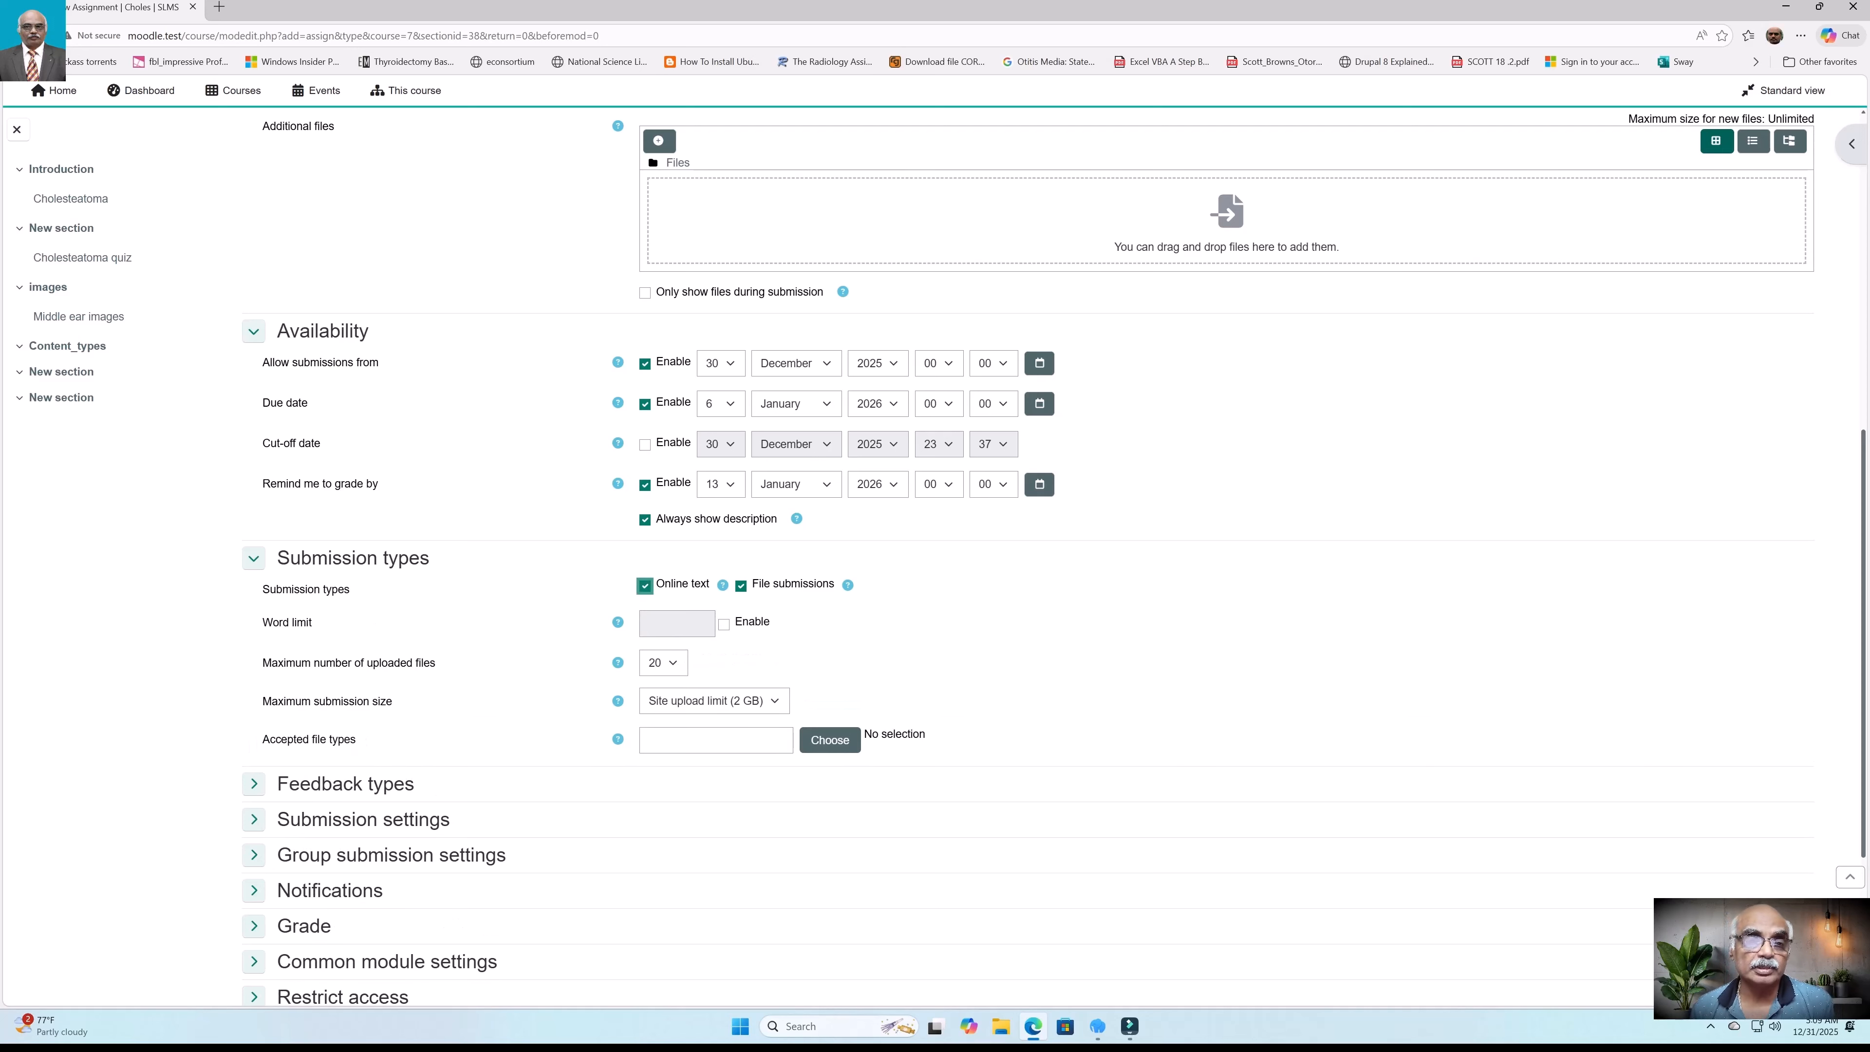
{"action": "left_click", "coordinate": [741, 586]}
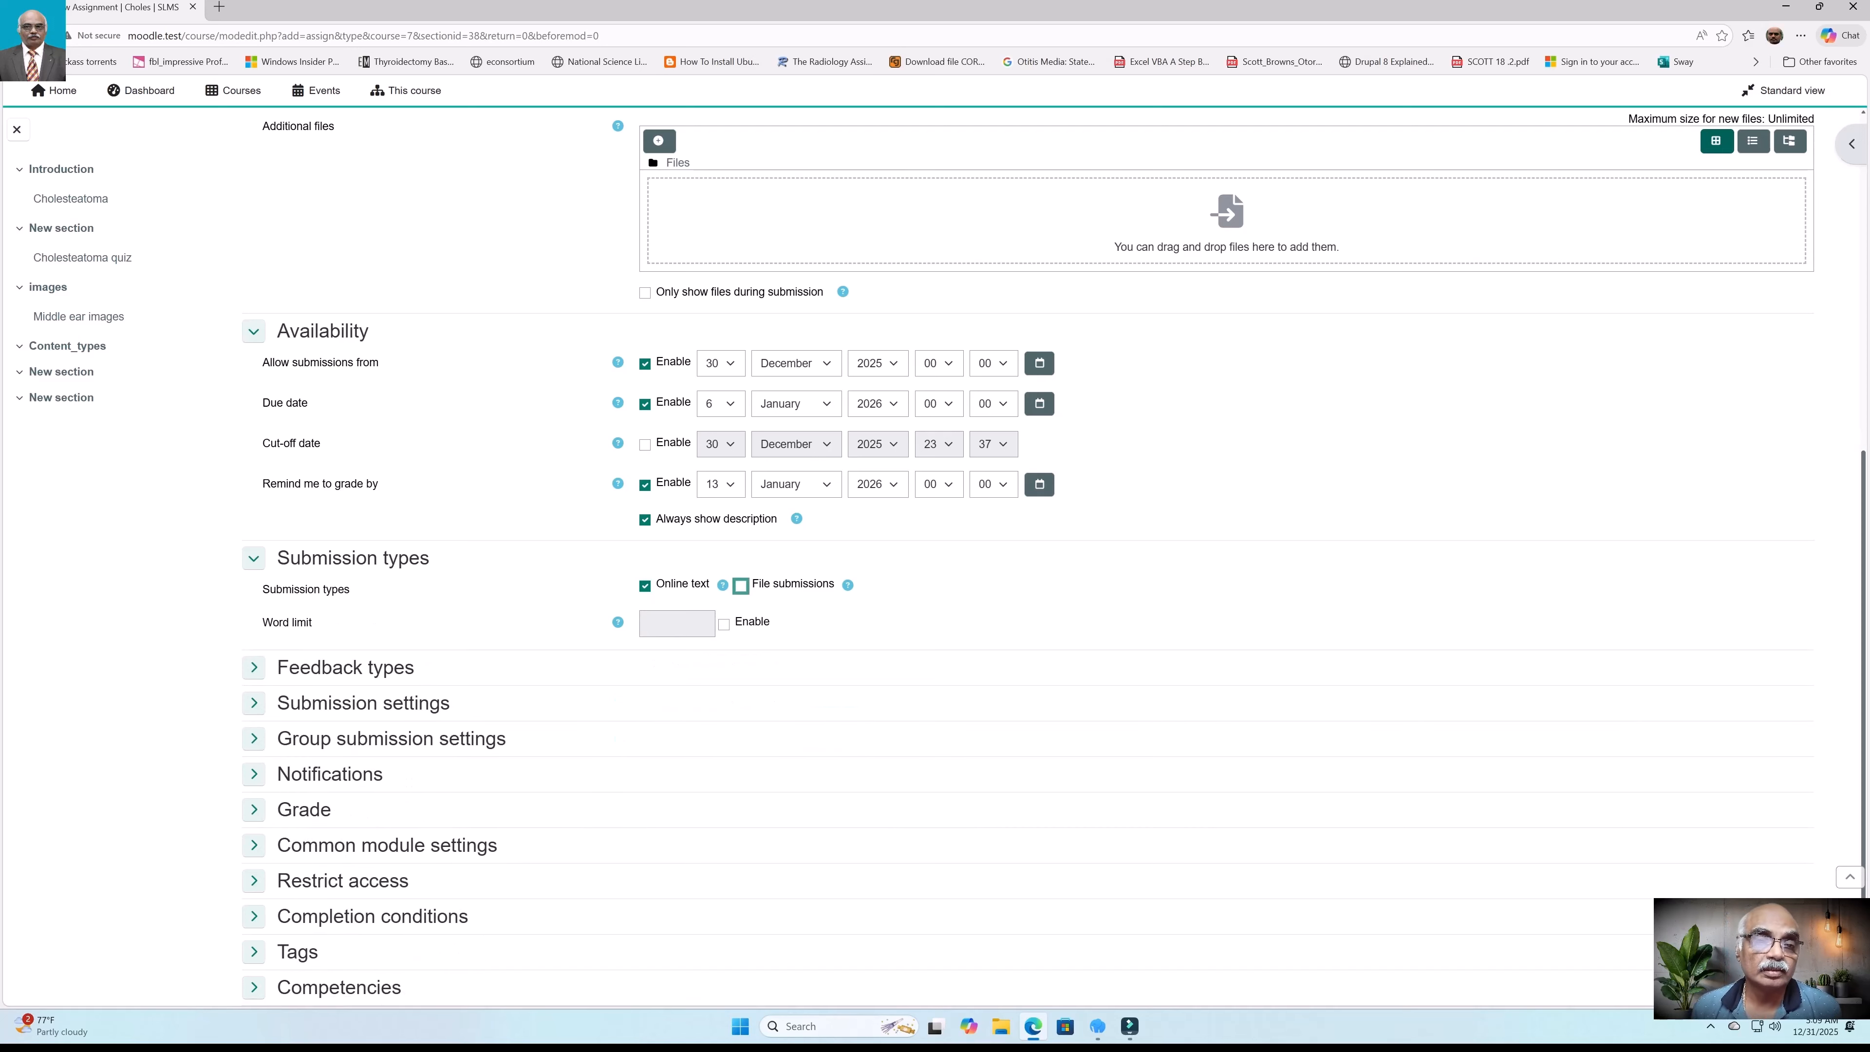
Step: Enable the word limit for online text submissions and set it to 400
{"action": "left_click", "coordinate": [723, 625]}
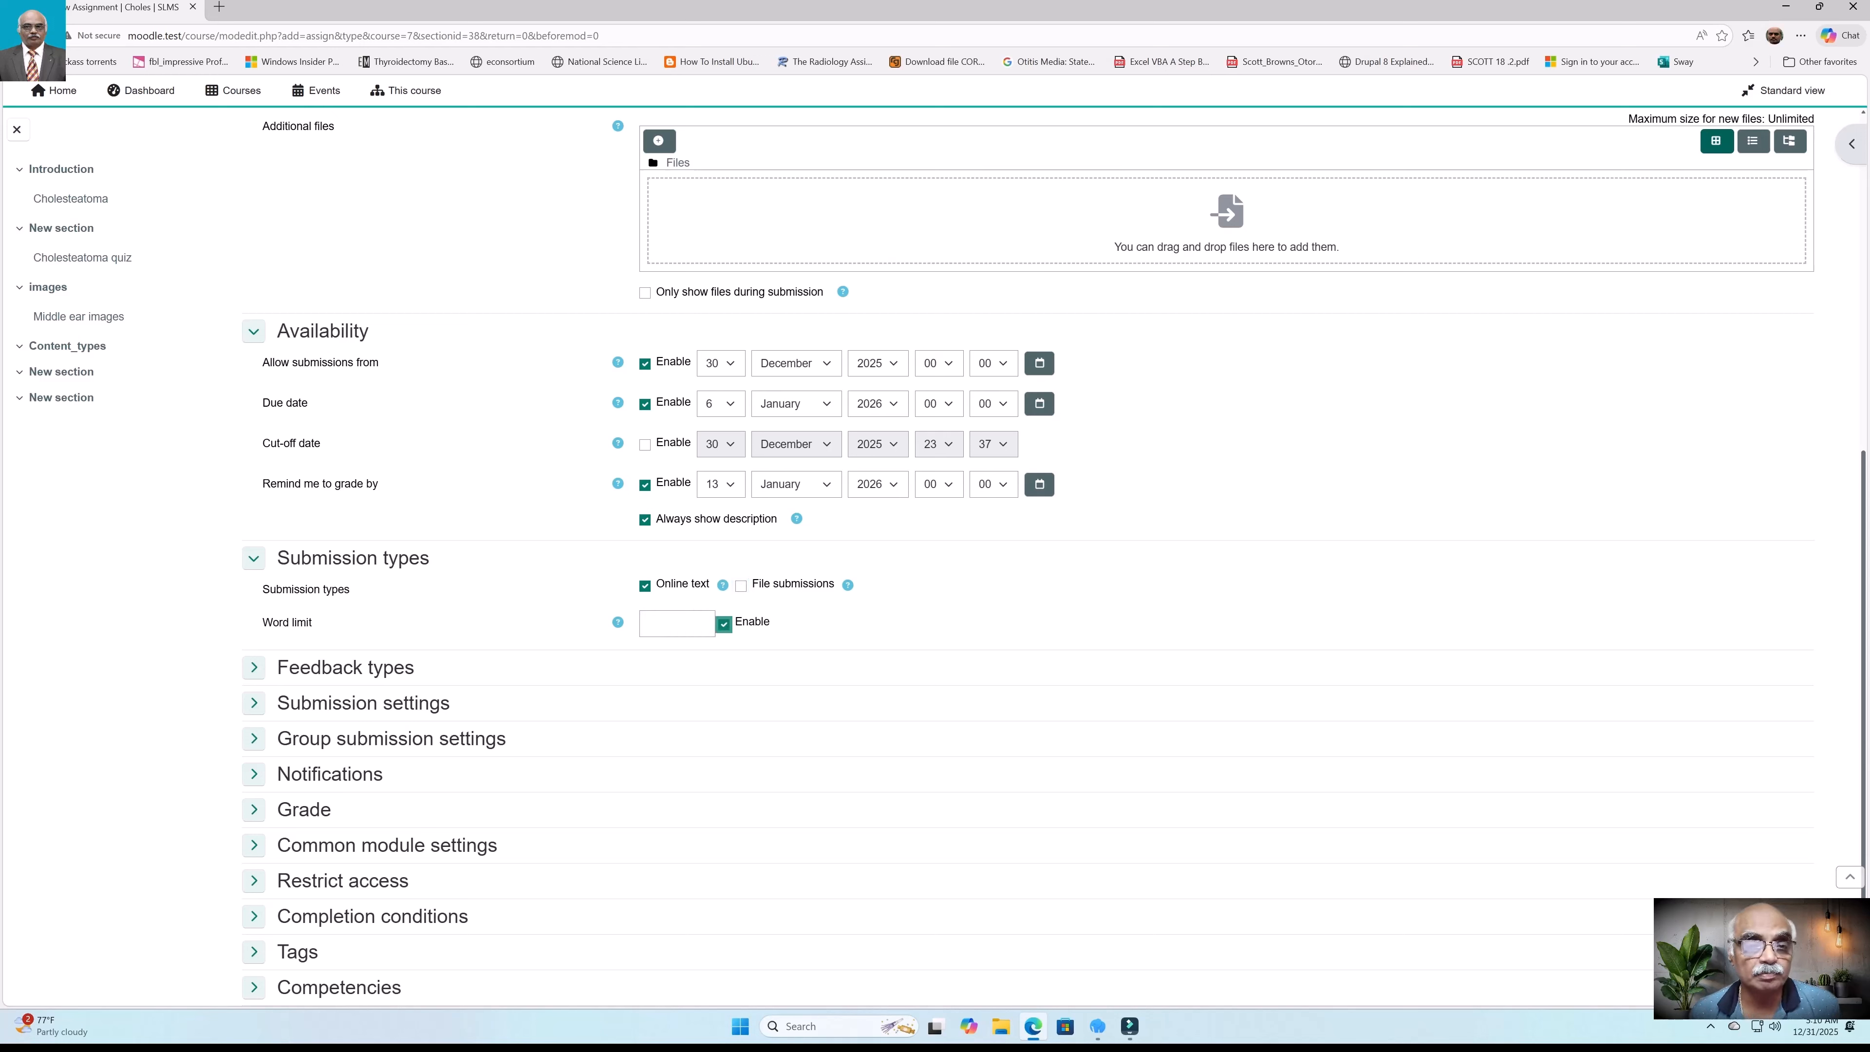
{"action": "left_click", "coordinate": [648, 623]}
{"action": "type", "text": "4"}
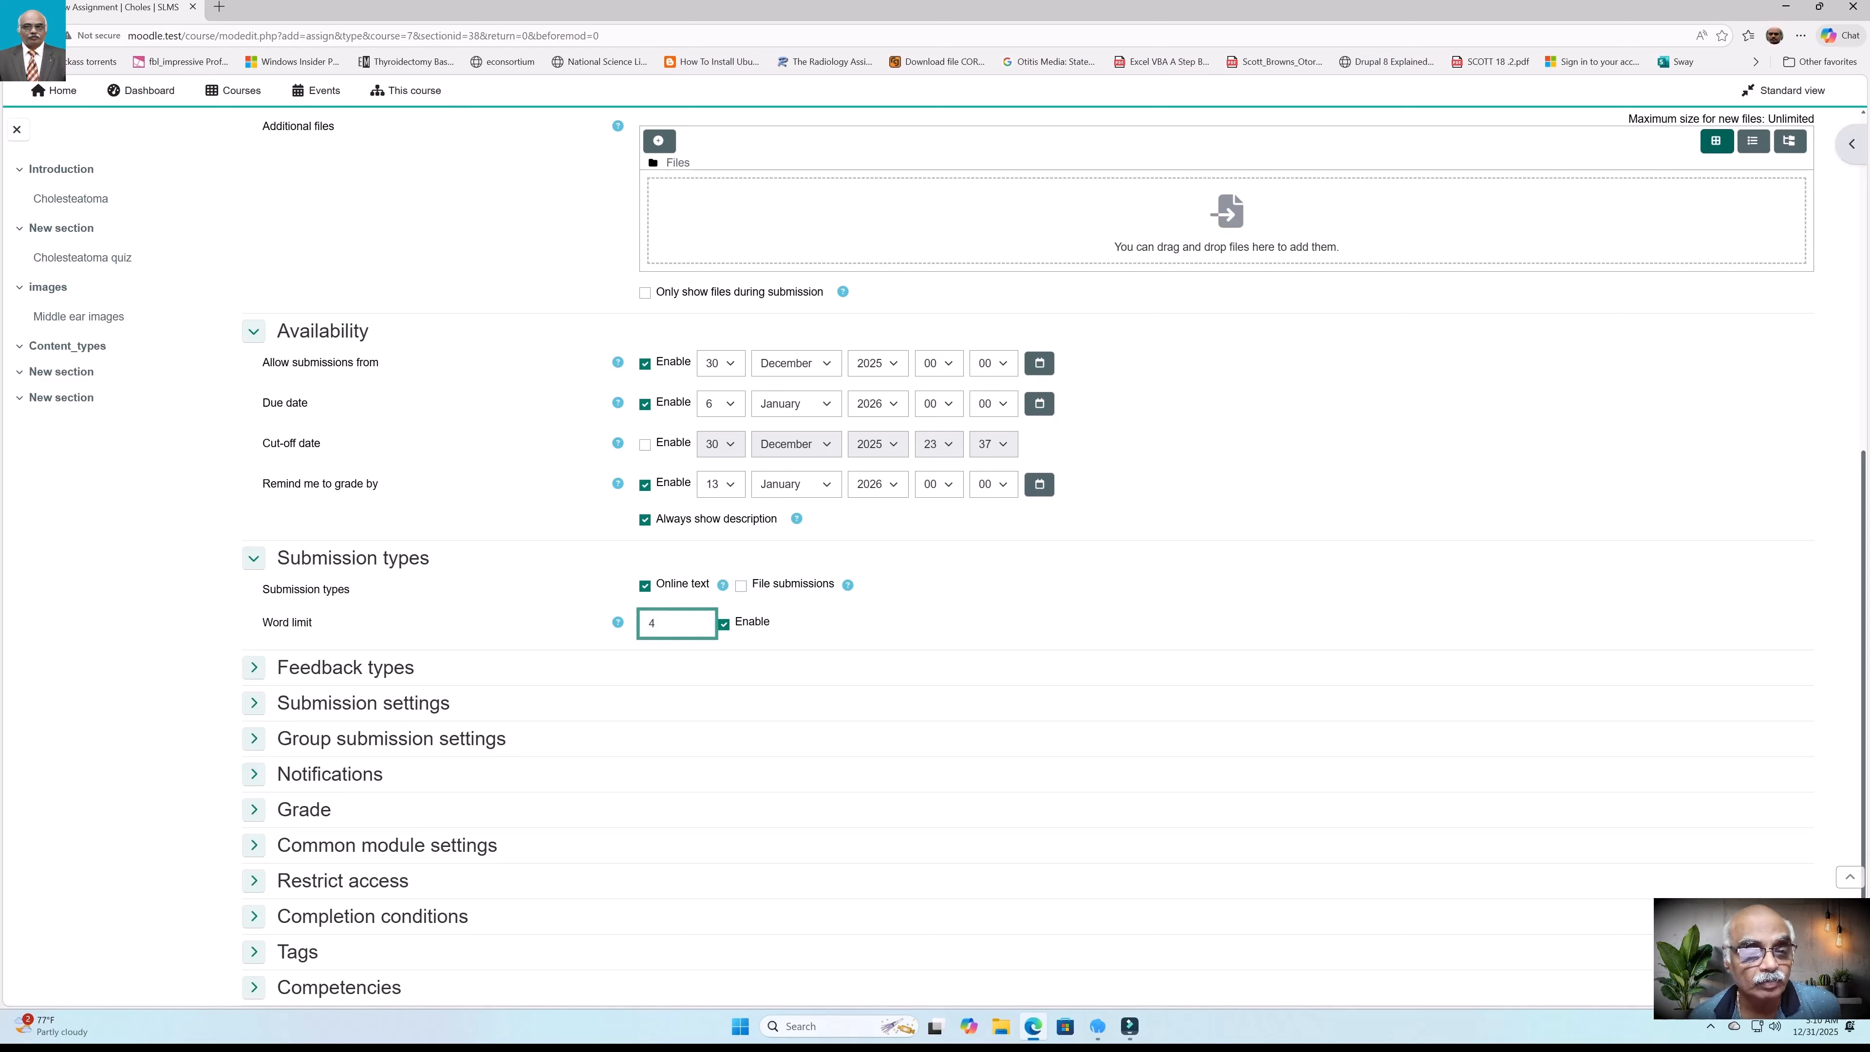
{"action": "type", "text": "00"}
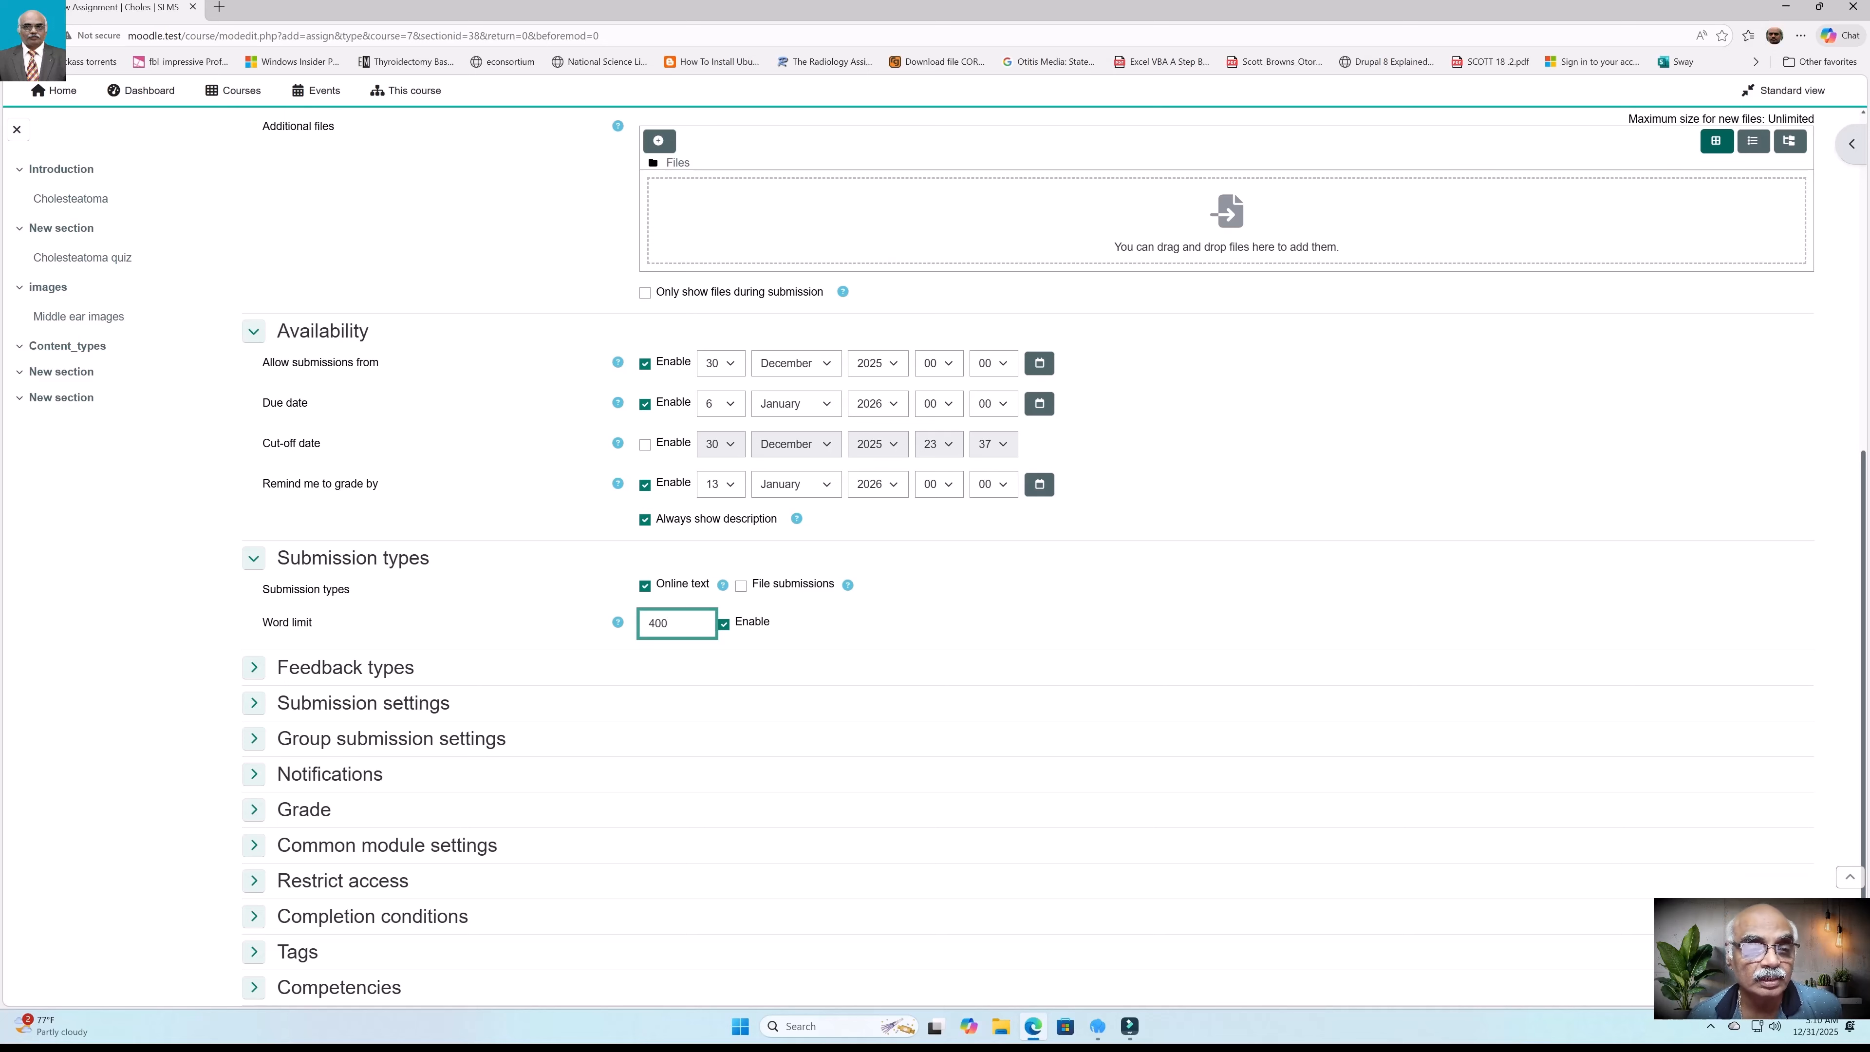
Step: Show the feedback types and set "Require students to click the submit button" to Yes in the submission settings
{"action": "scroll", "coordinate": [1039, 557], "scroll_direction": "down", "scroll_amount": 3}
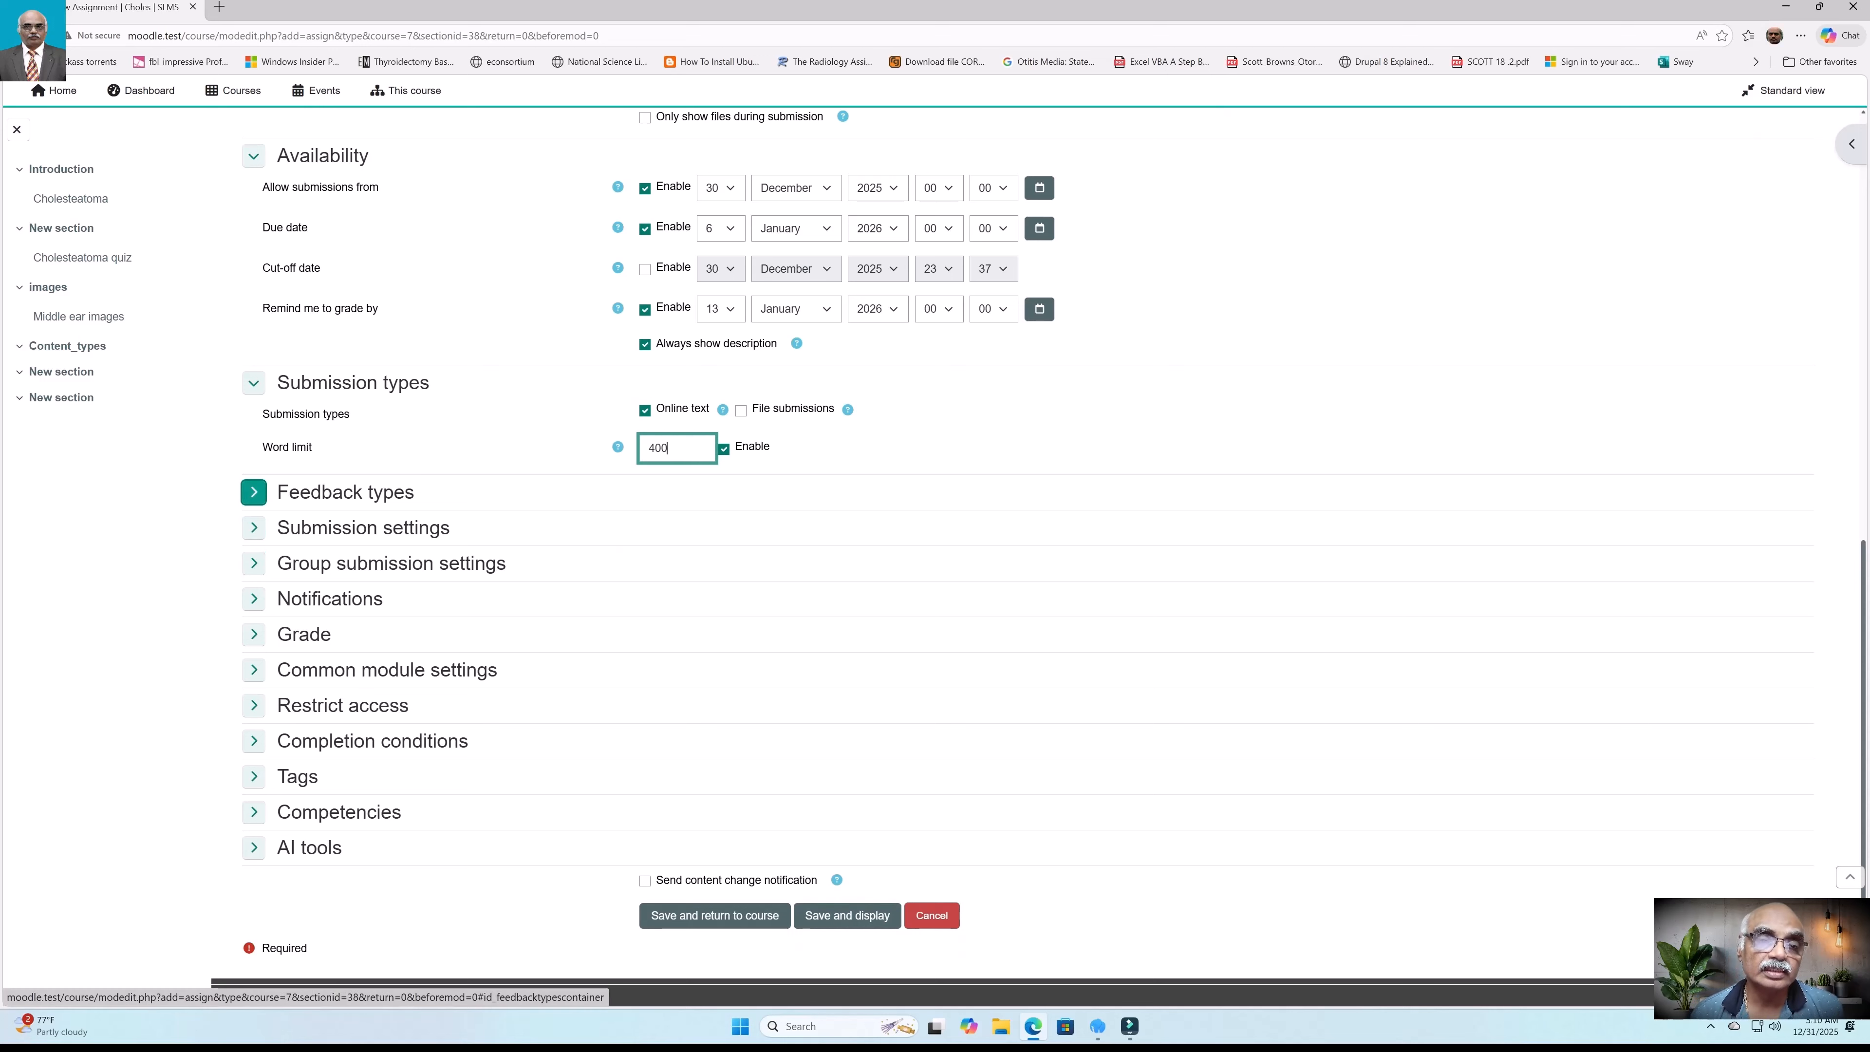
{"action": "left_click", "coordinate": [254, 492]}
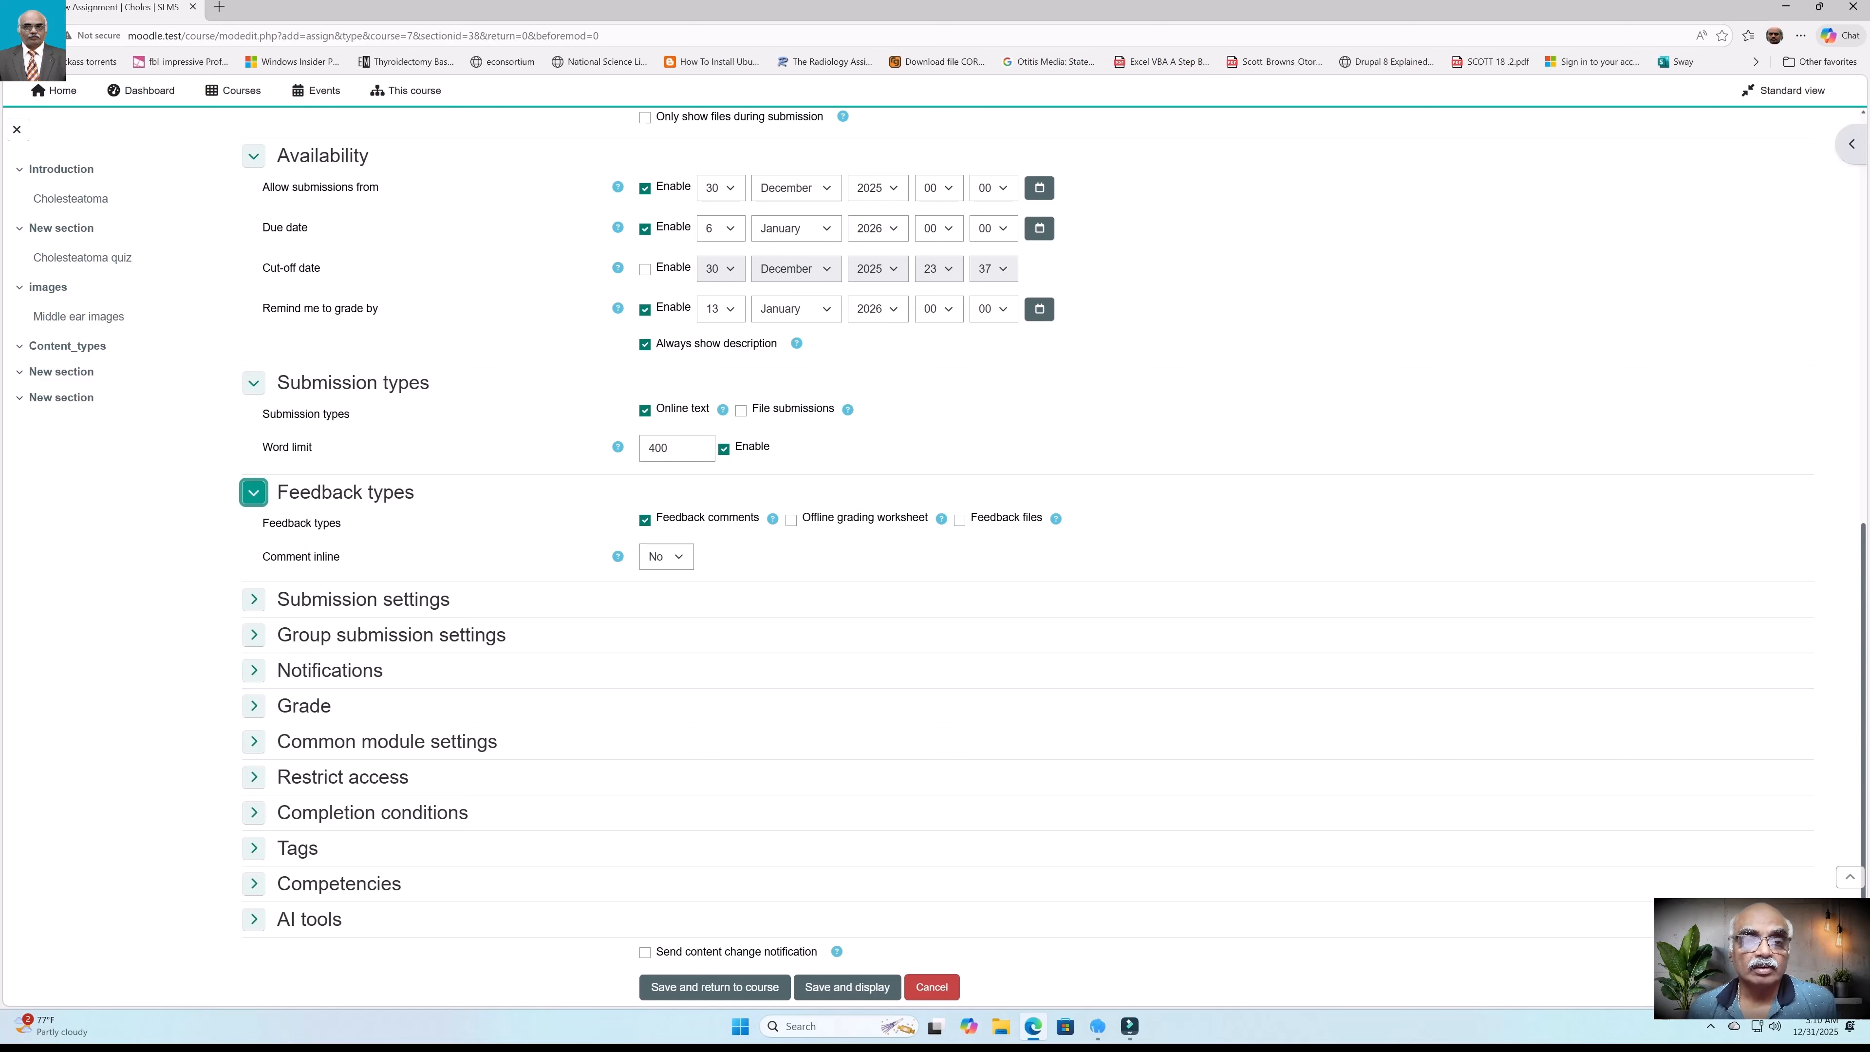
{"action": "left_click", "coordinate": [254, 600]}
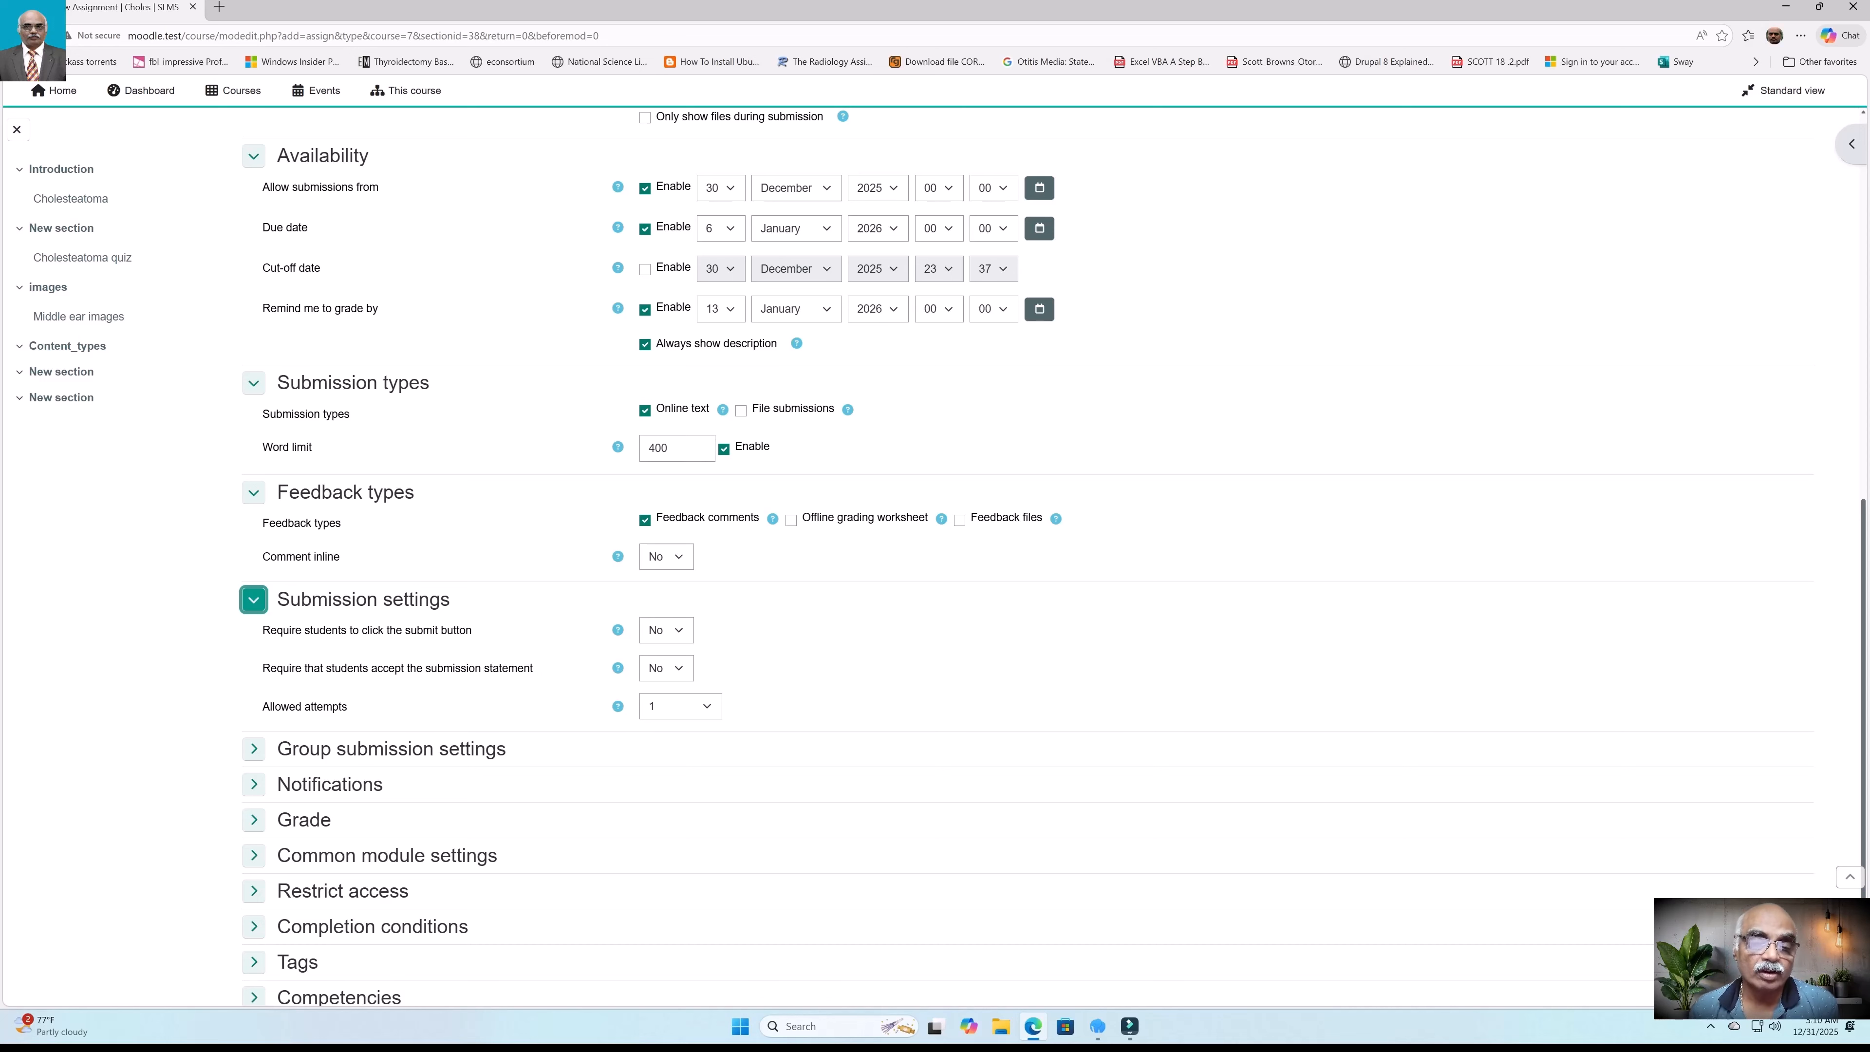
{"action": "left_click", "coordinate": [666, 630]}
{"action": "left_click", "coordinate": [657, 670]}
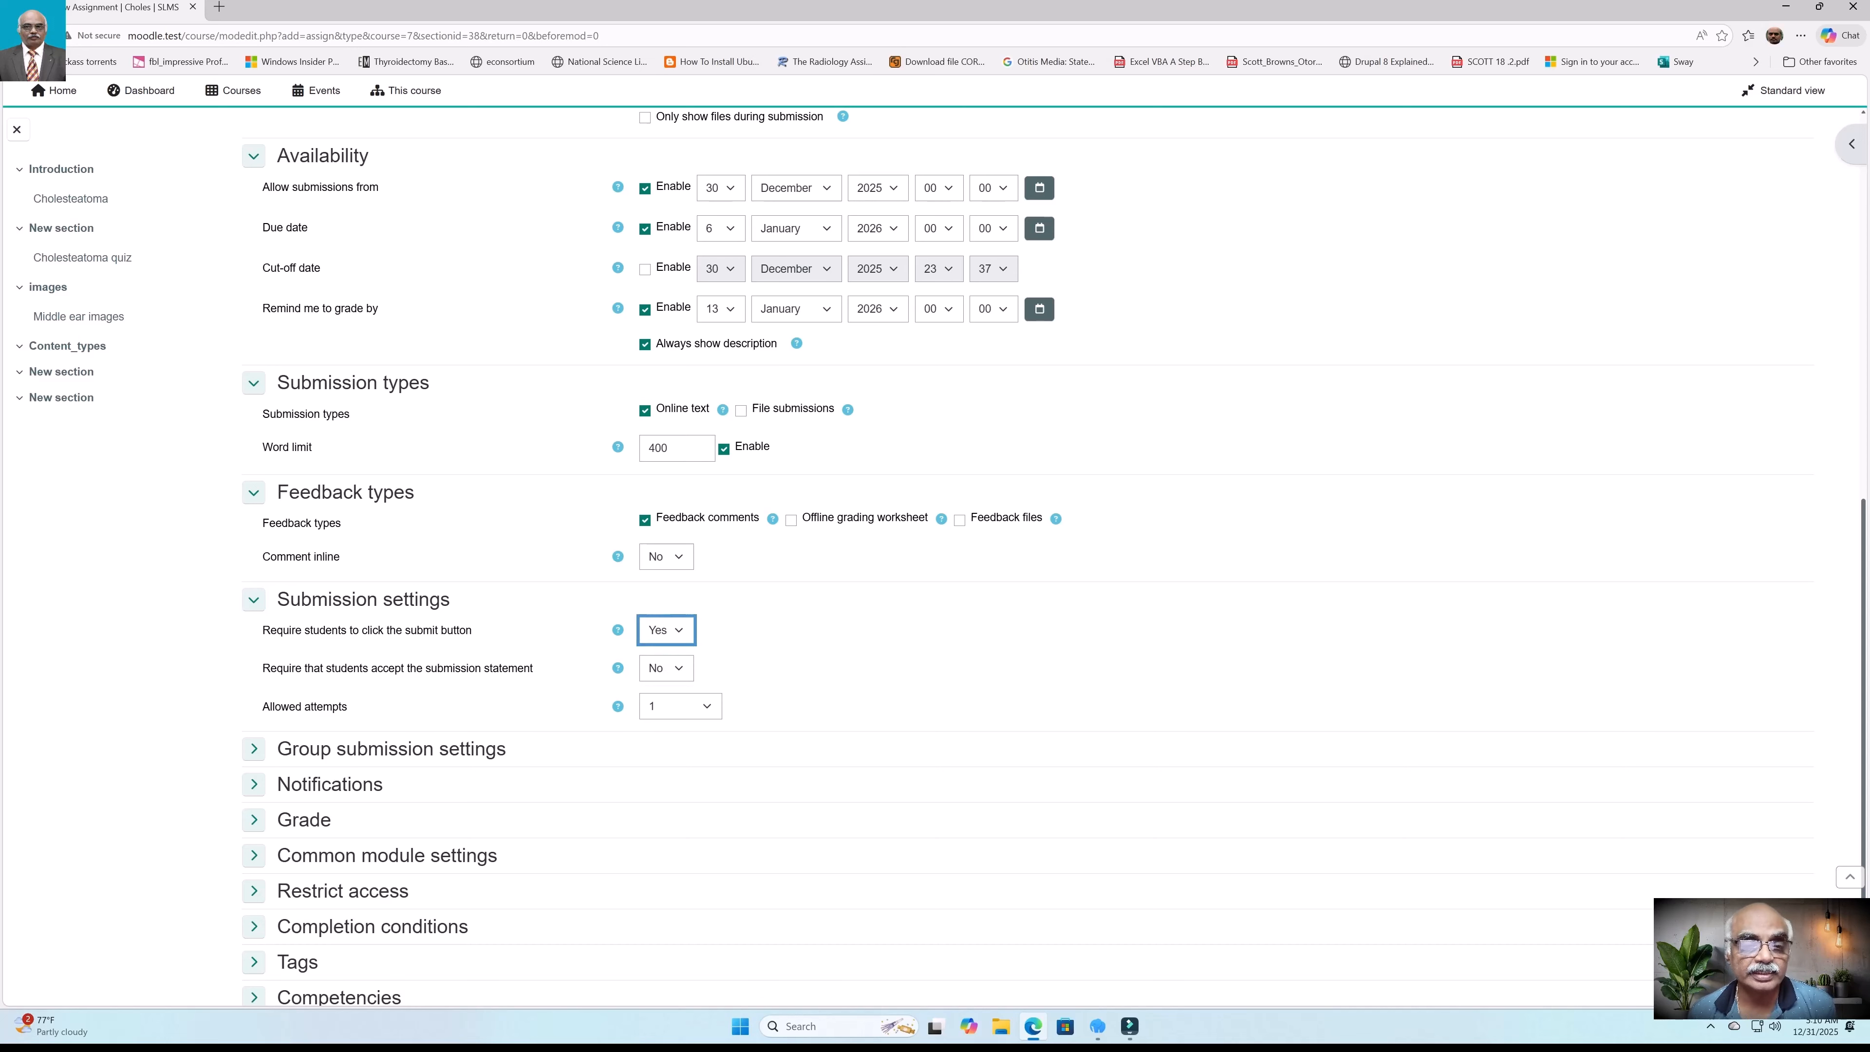
Step: Expand the group submission settings to check whether students submit in groups
{"action": "scroll", "coordinate": [1053, 557], "scroll_direction": "down", "scroll_amount": 2}
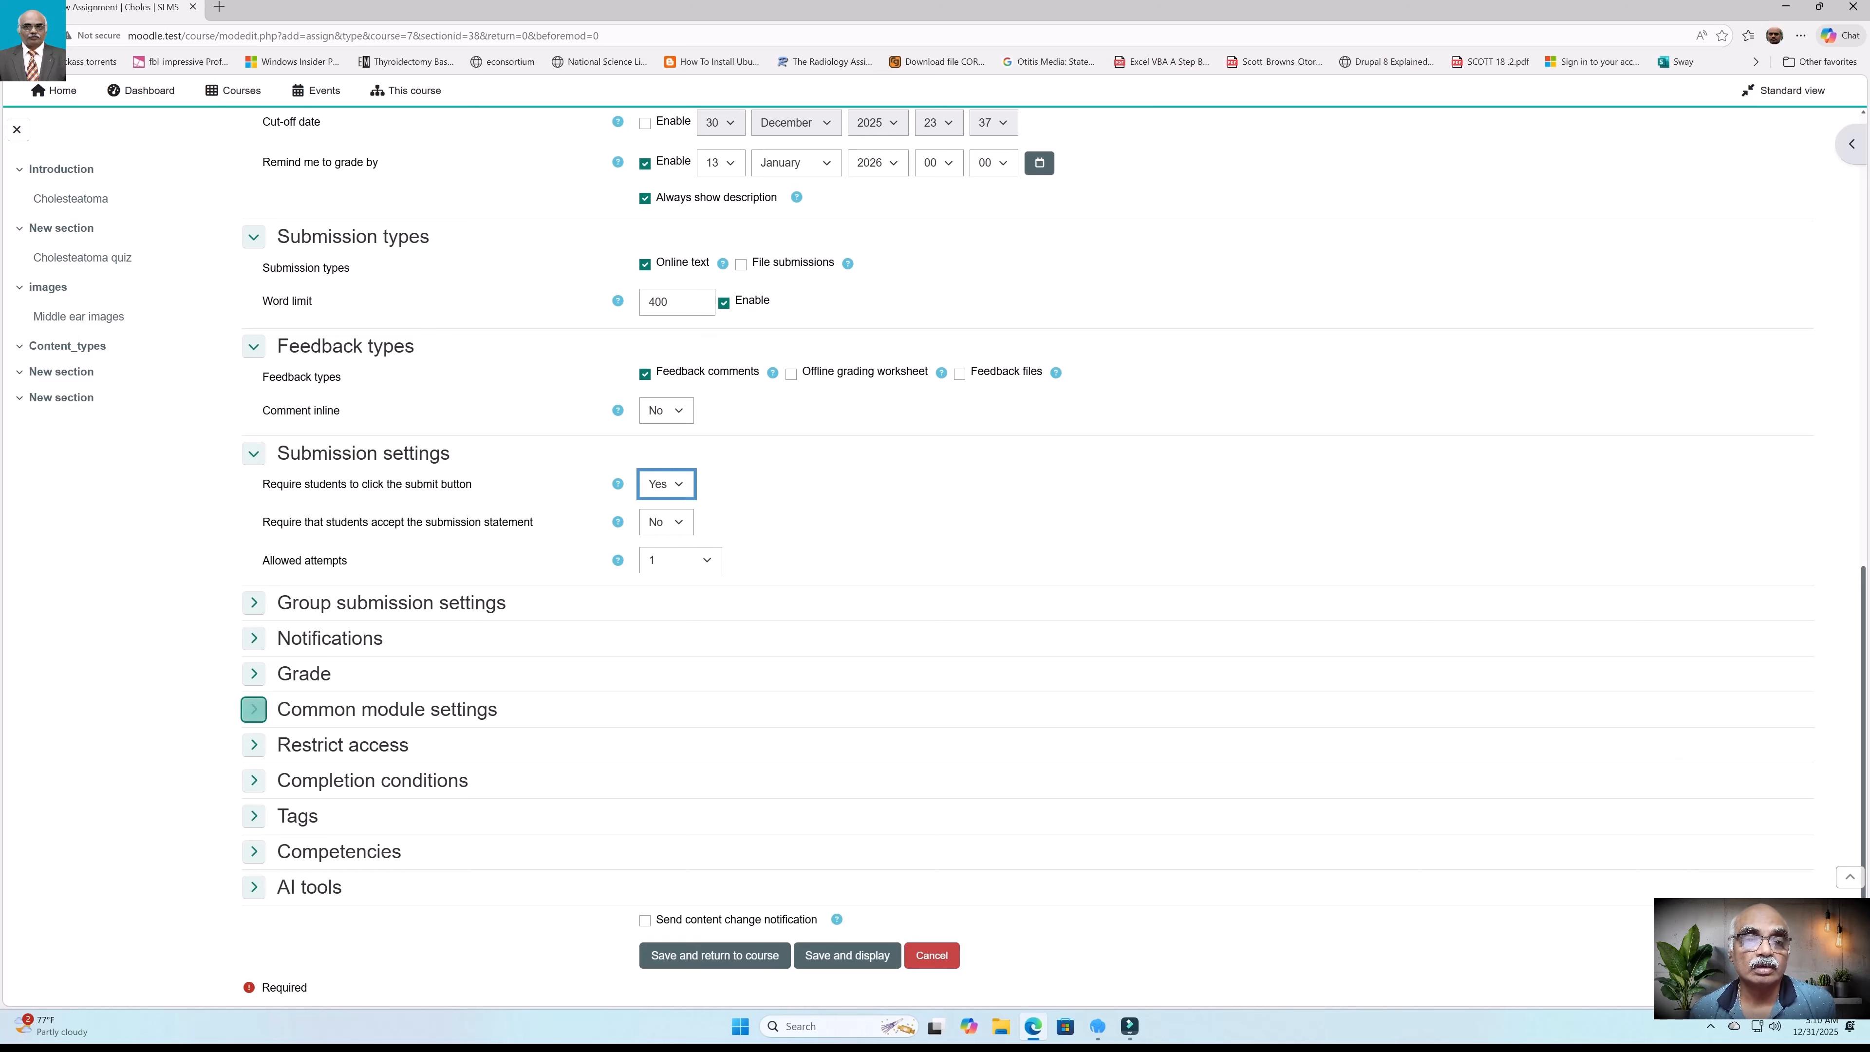
{"action": "left_click", "coordinate": [254, 603]}
{"action": "scroll", "coordinate": [1039, 557], "scroll_direction": "down", "scroll_amount": 1}
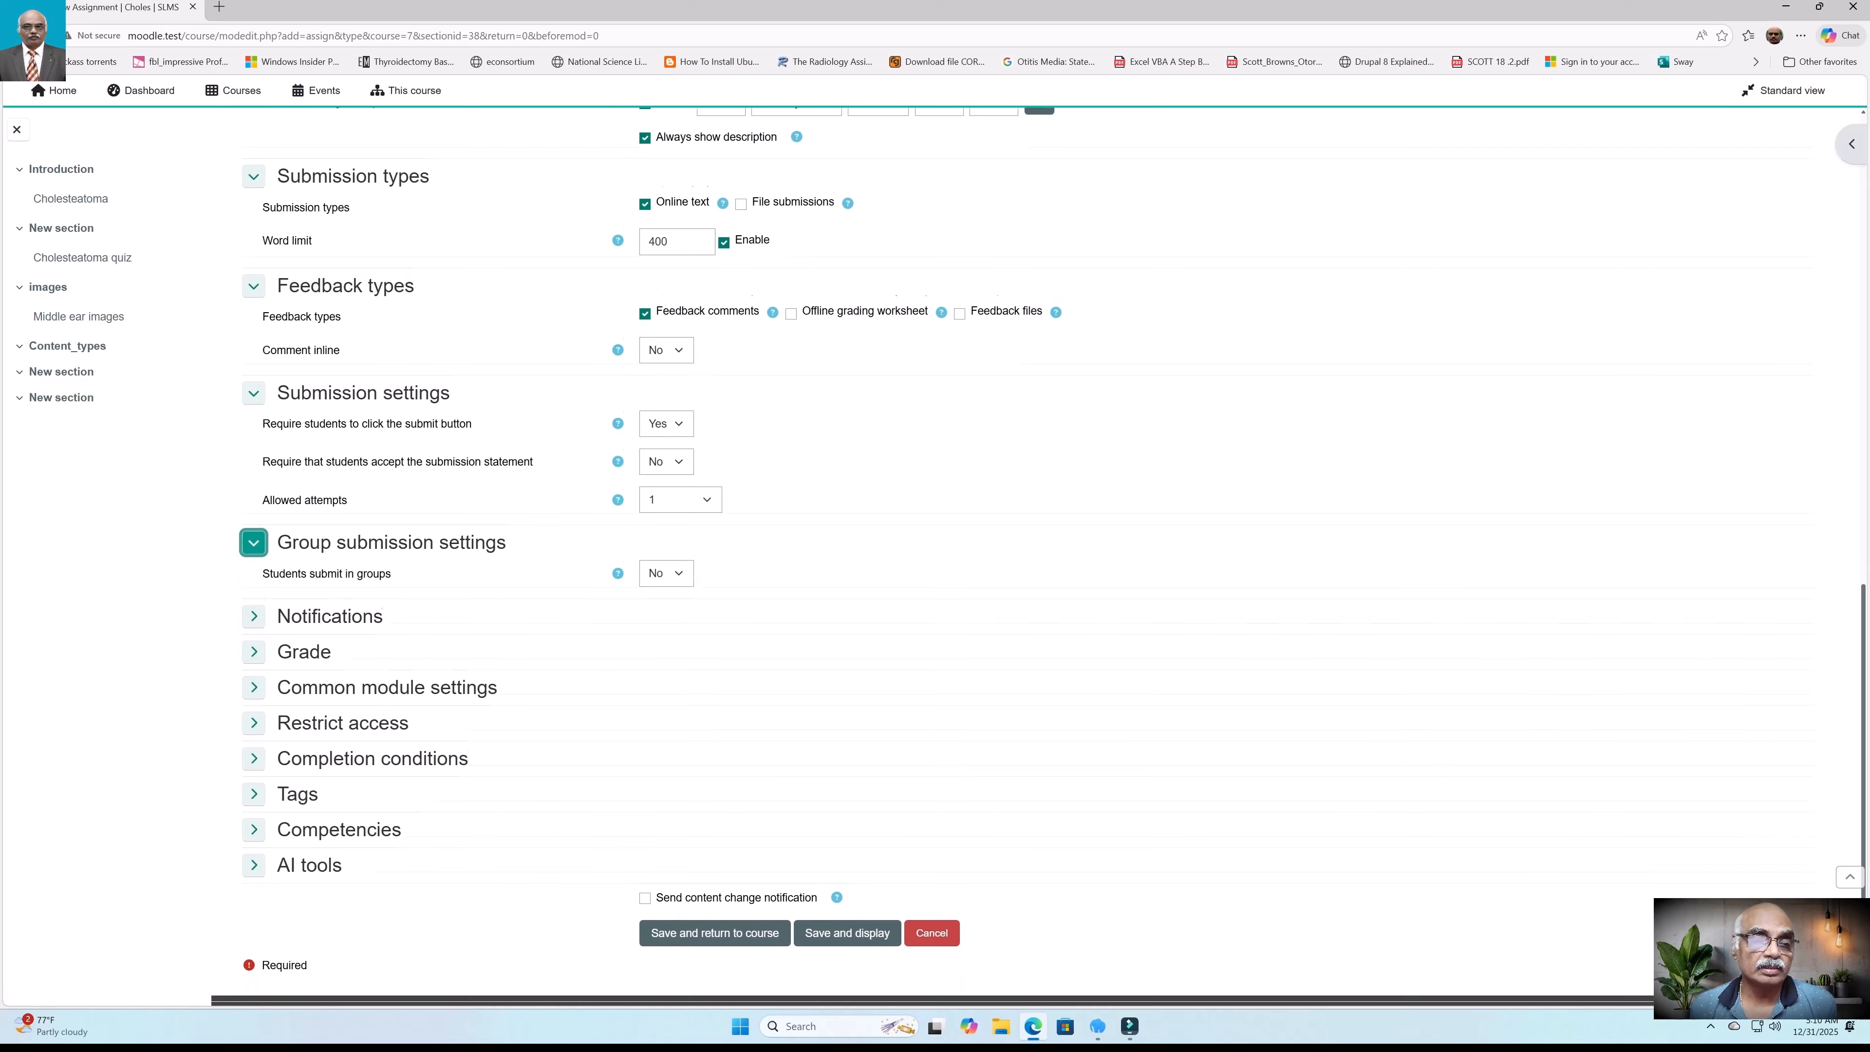
Step: Expand the assignment's notification settings and its grade settings to show their options
{"action": "left_click", "coordinate": [255, 599]}
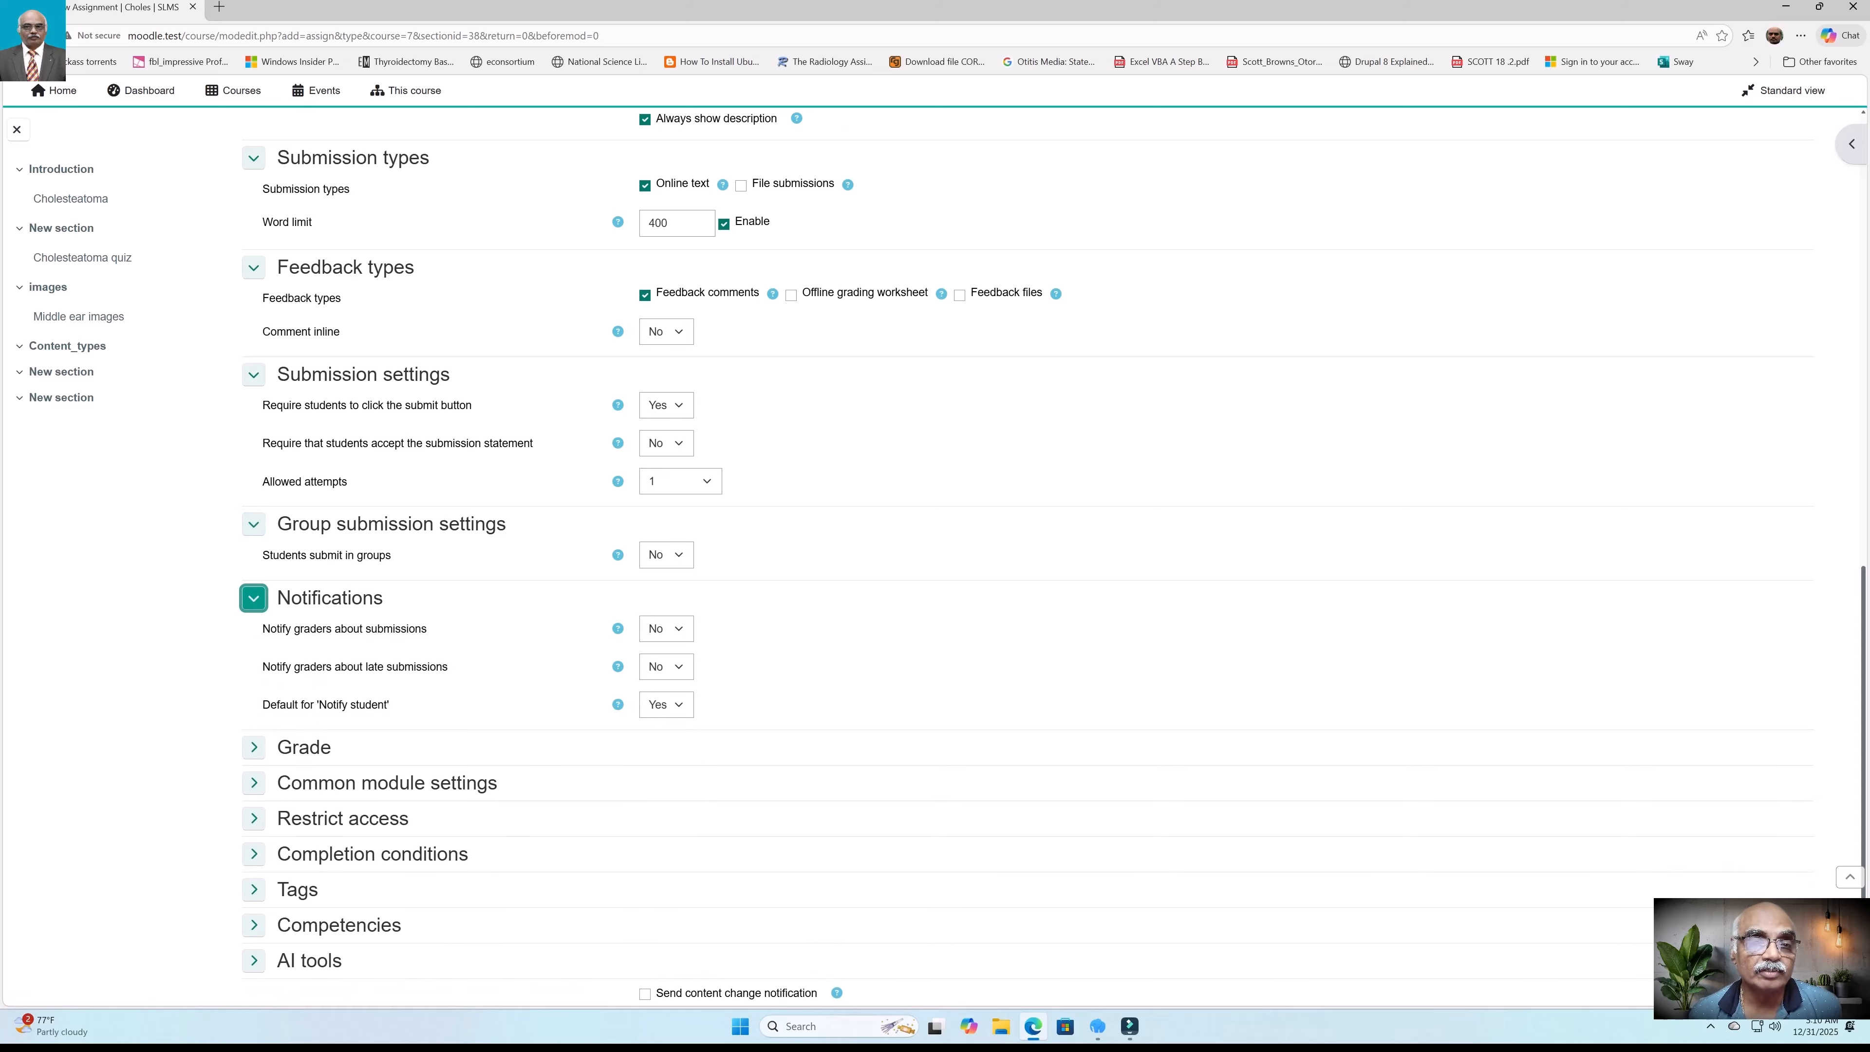
{"action": "scroll", "coordinate": [935, 557], "scroll_direction": "down", "scroll_amount": 2}
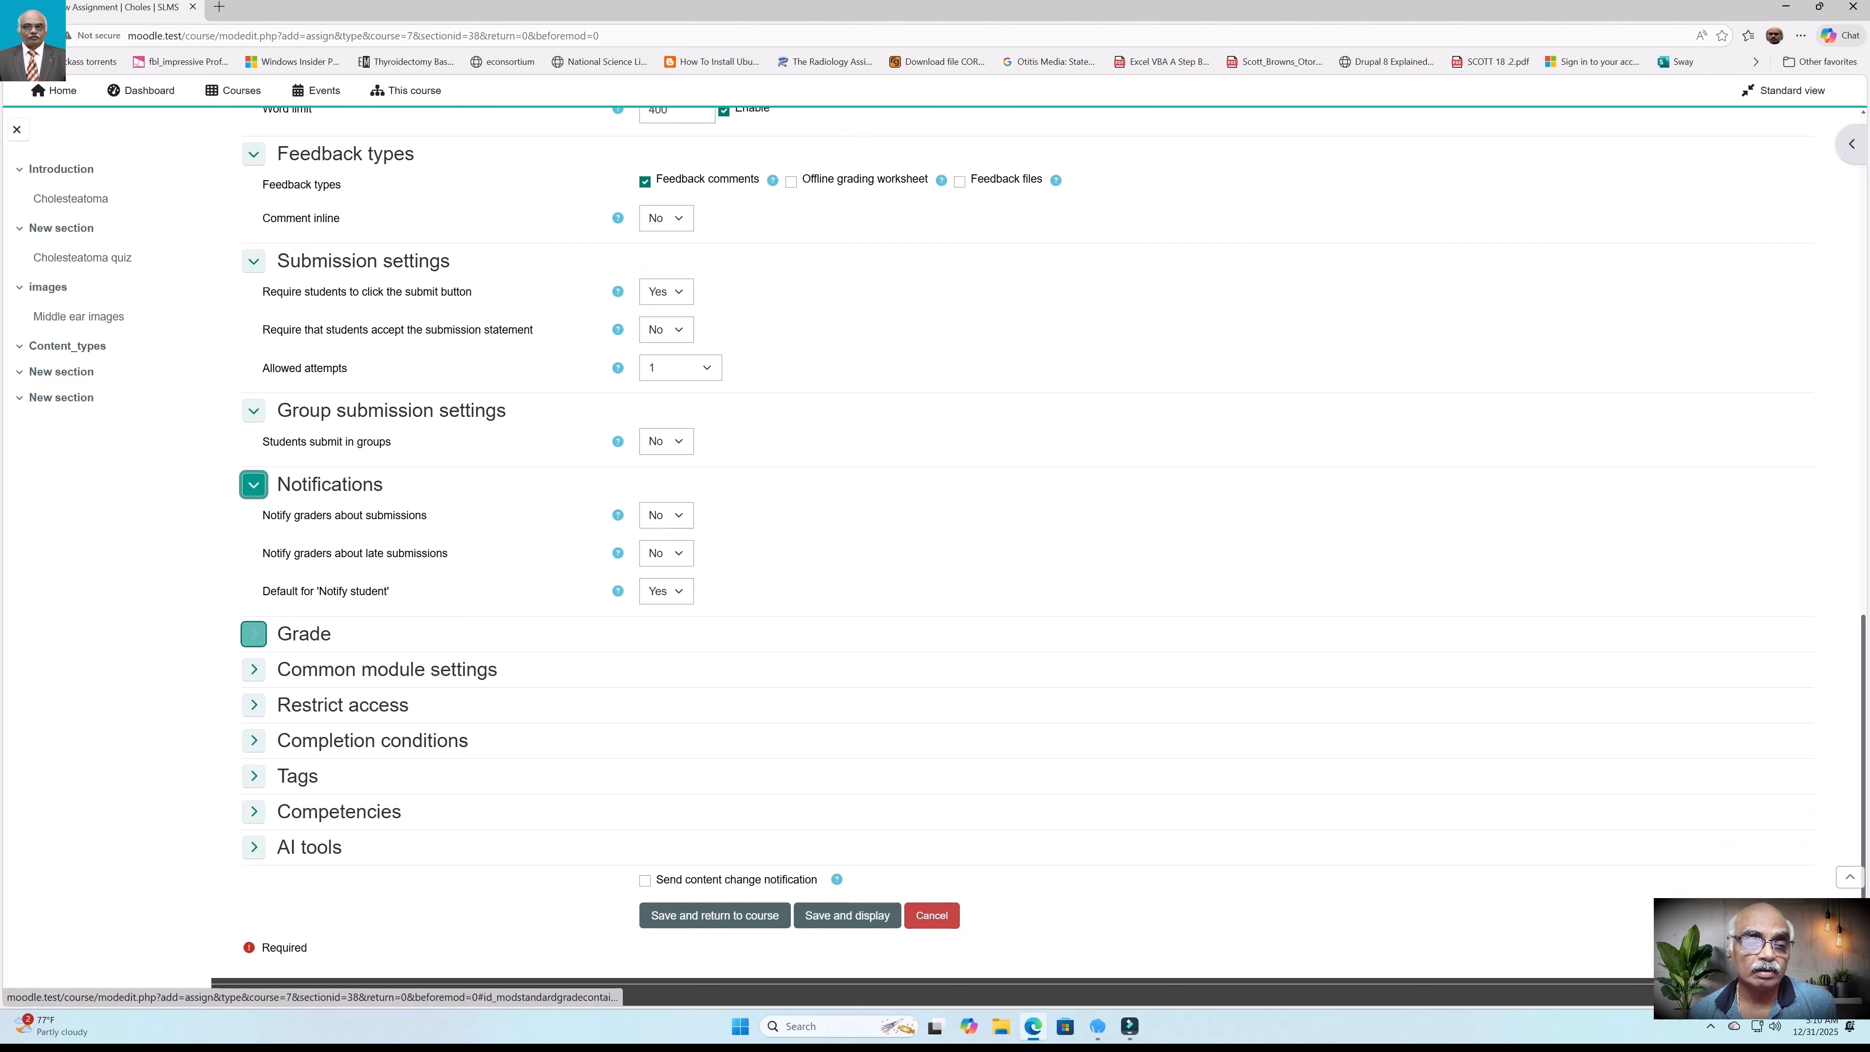
{"action": "left_click", "coordinate": [255, 634]}
{"action": "scroll", "coordinate": [254, 633], "scroll_direction": "down", "scroll_amount": 1}
{"action": "scroll", "coordinate": [935, 557], "scroll_direction": "down", "scroll_amount": 2}
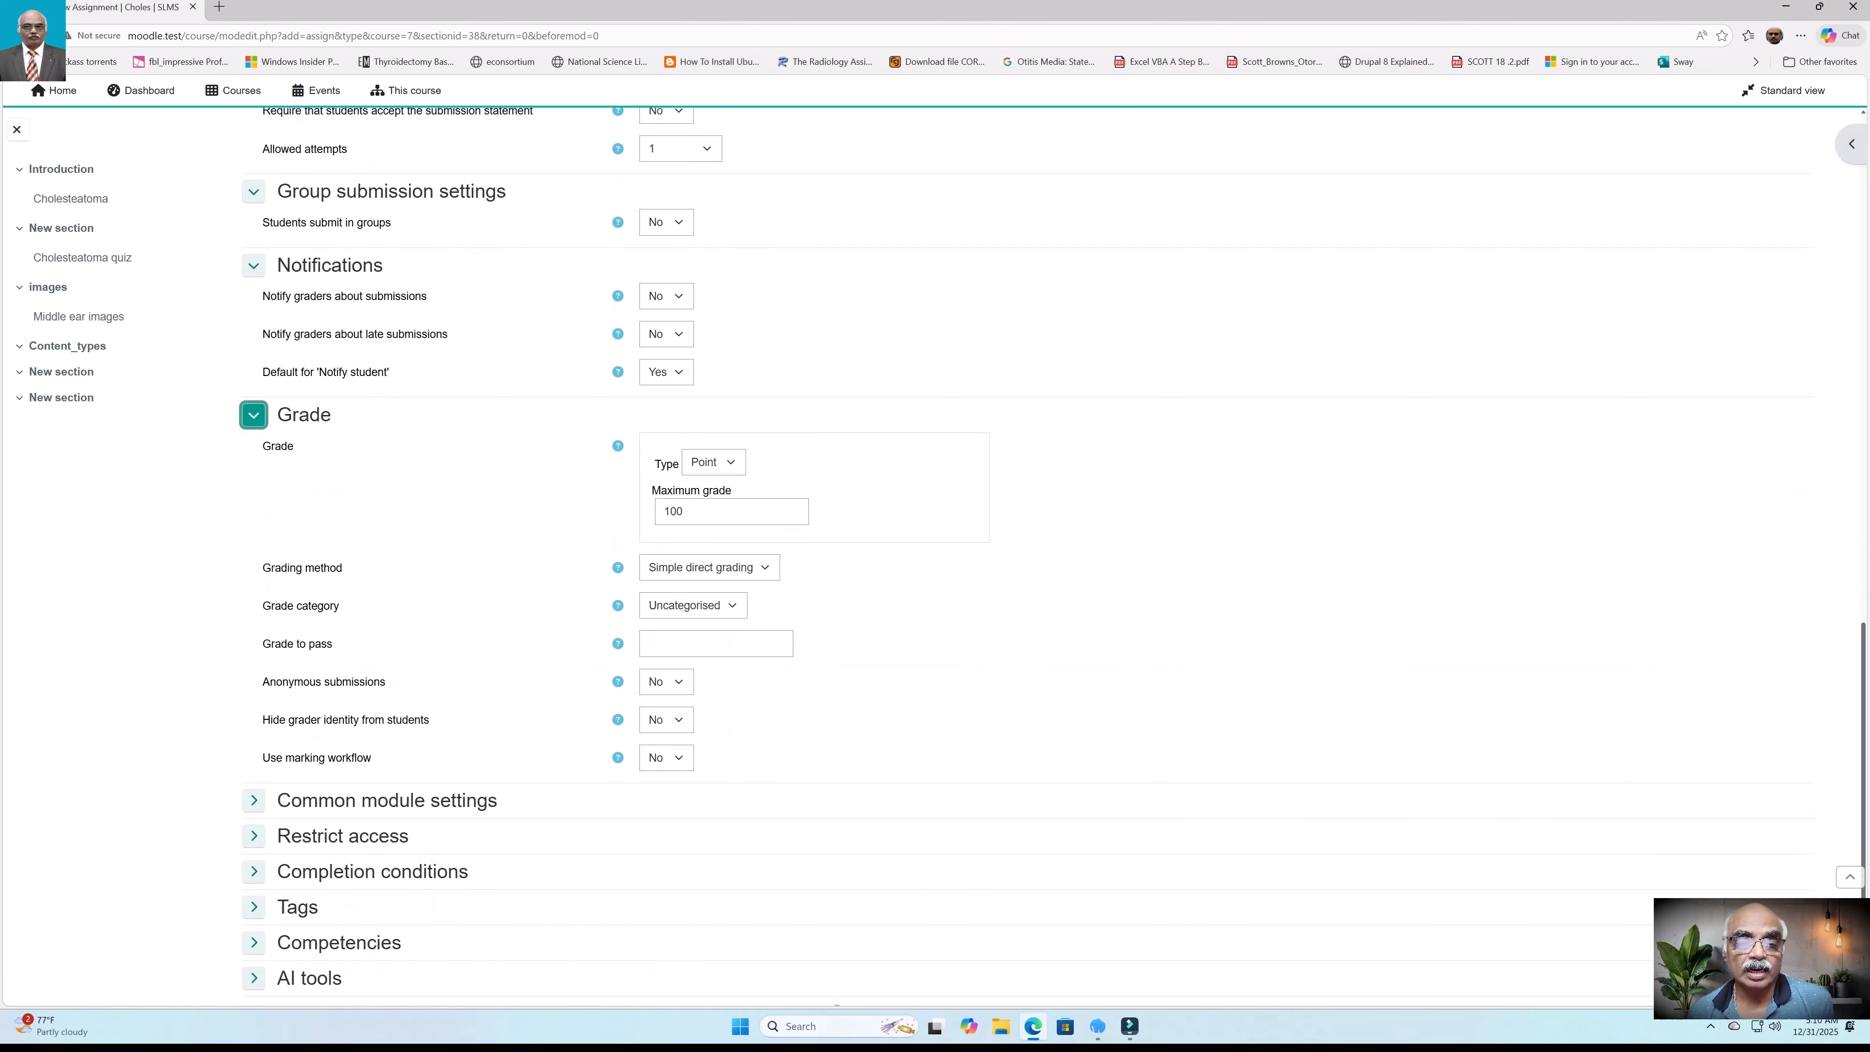
Step: Check the available options for the grade type and the grading method
{"action": "left_click", "coordinate": [713, 463]}
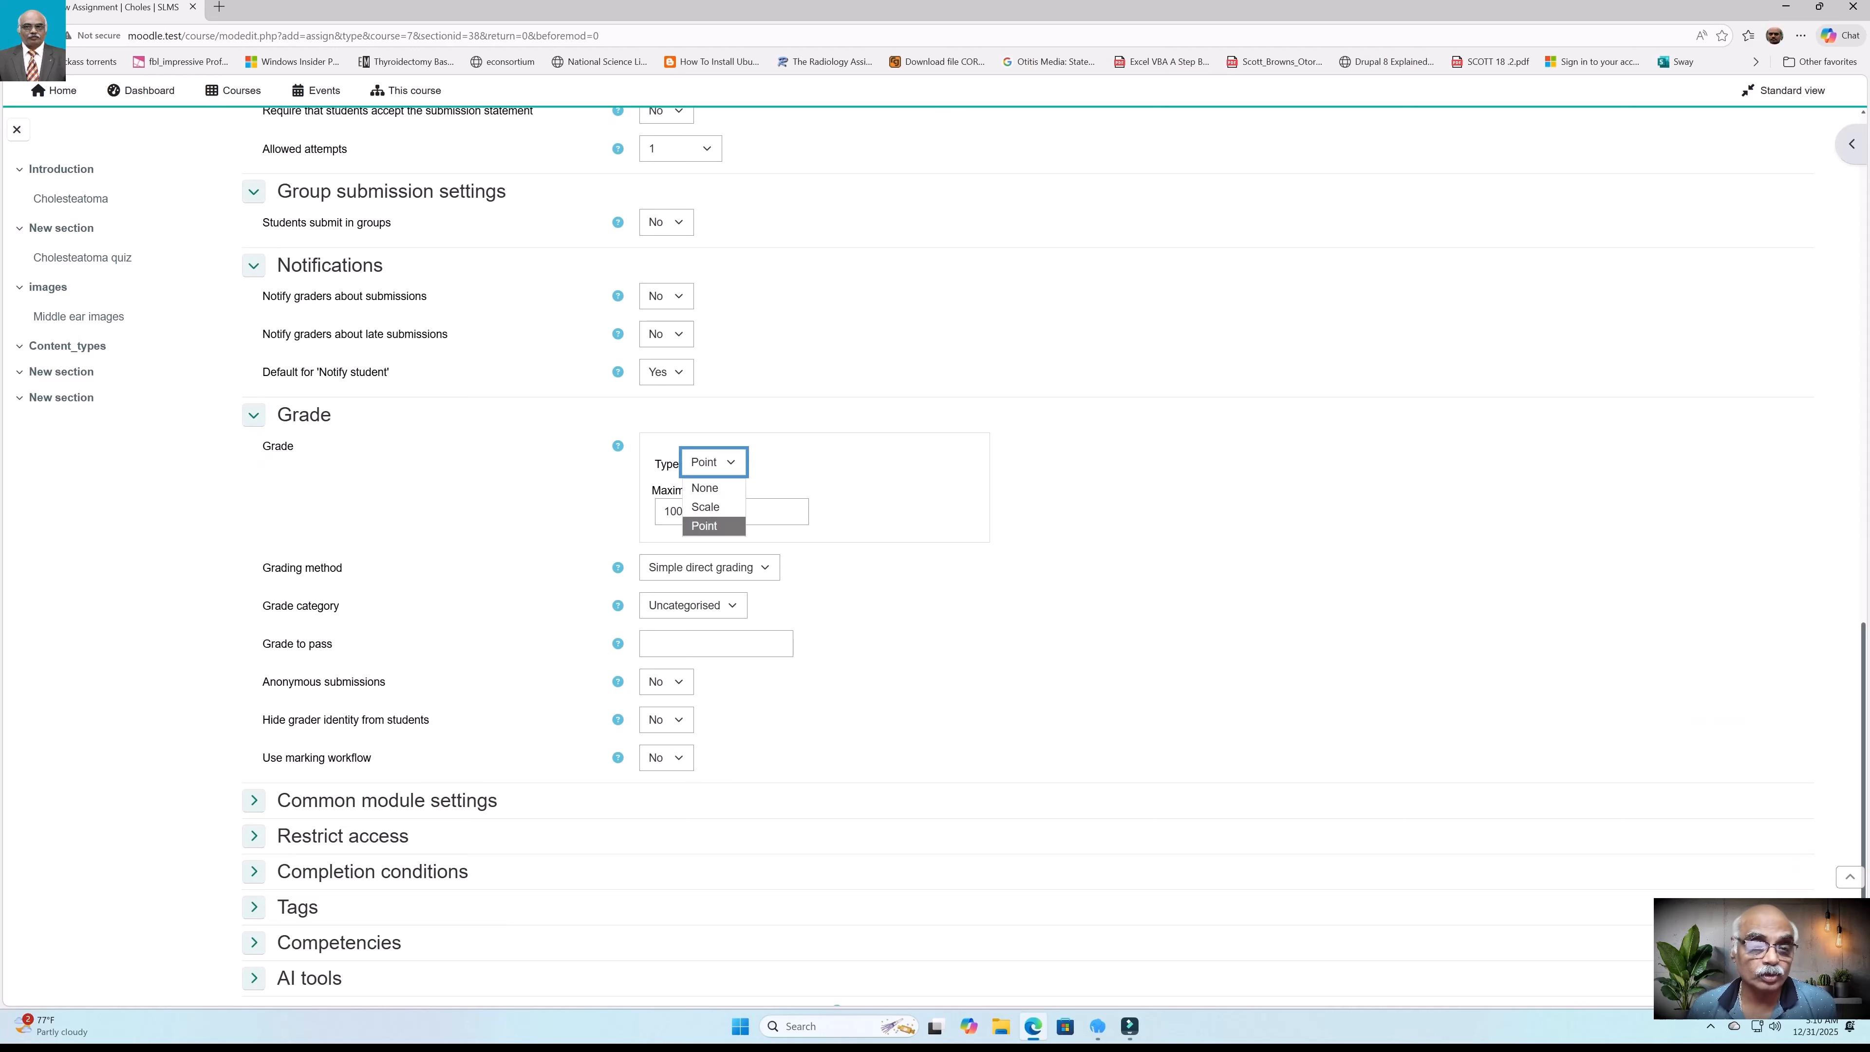
{"action": "left_click", "coordinate": [714, 462]}
{"action": "left_click", "coordinate": [714, 462]}
{"action": "left_click", "coordinate": [714, 462]}
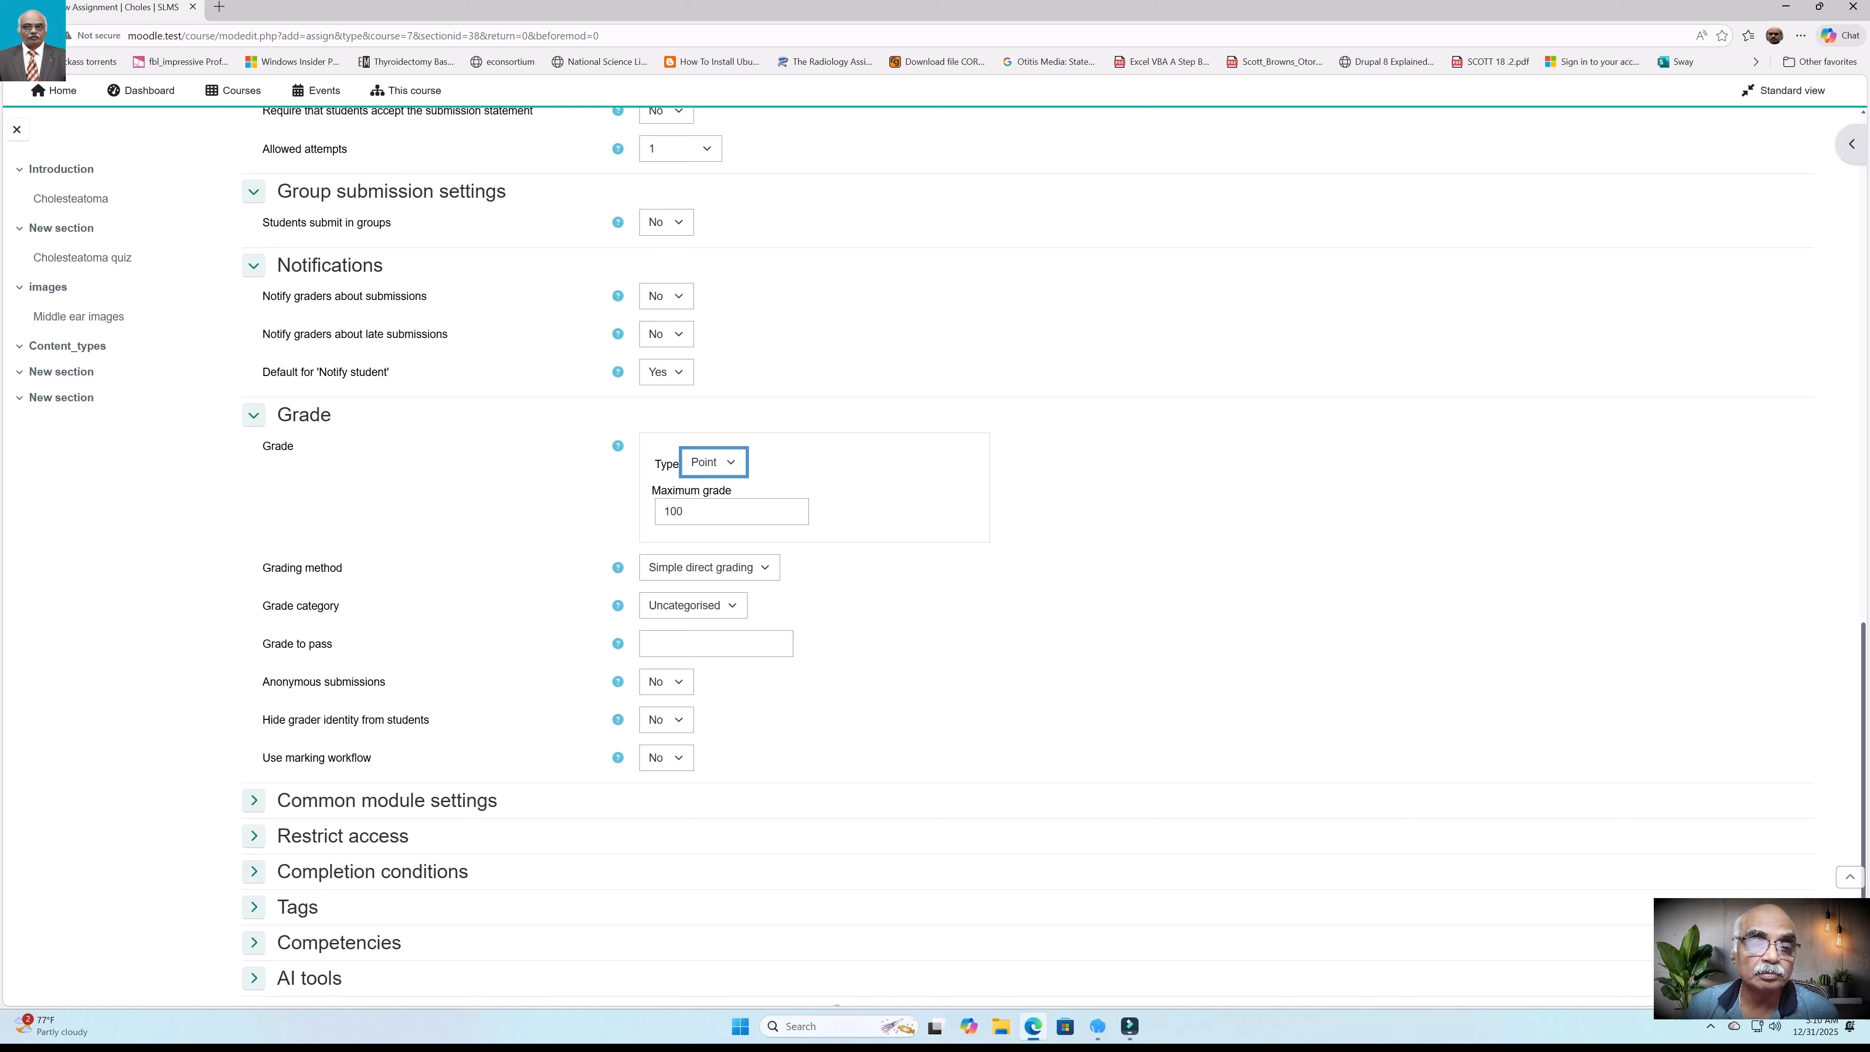
{"action": "left_click", "coordinate": [709, 568]}
{"action": "left_click", "coordinate": [709, 567]}
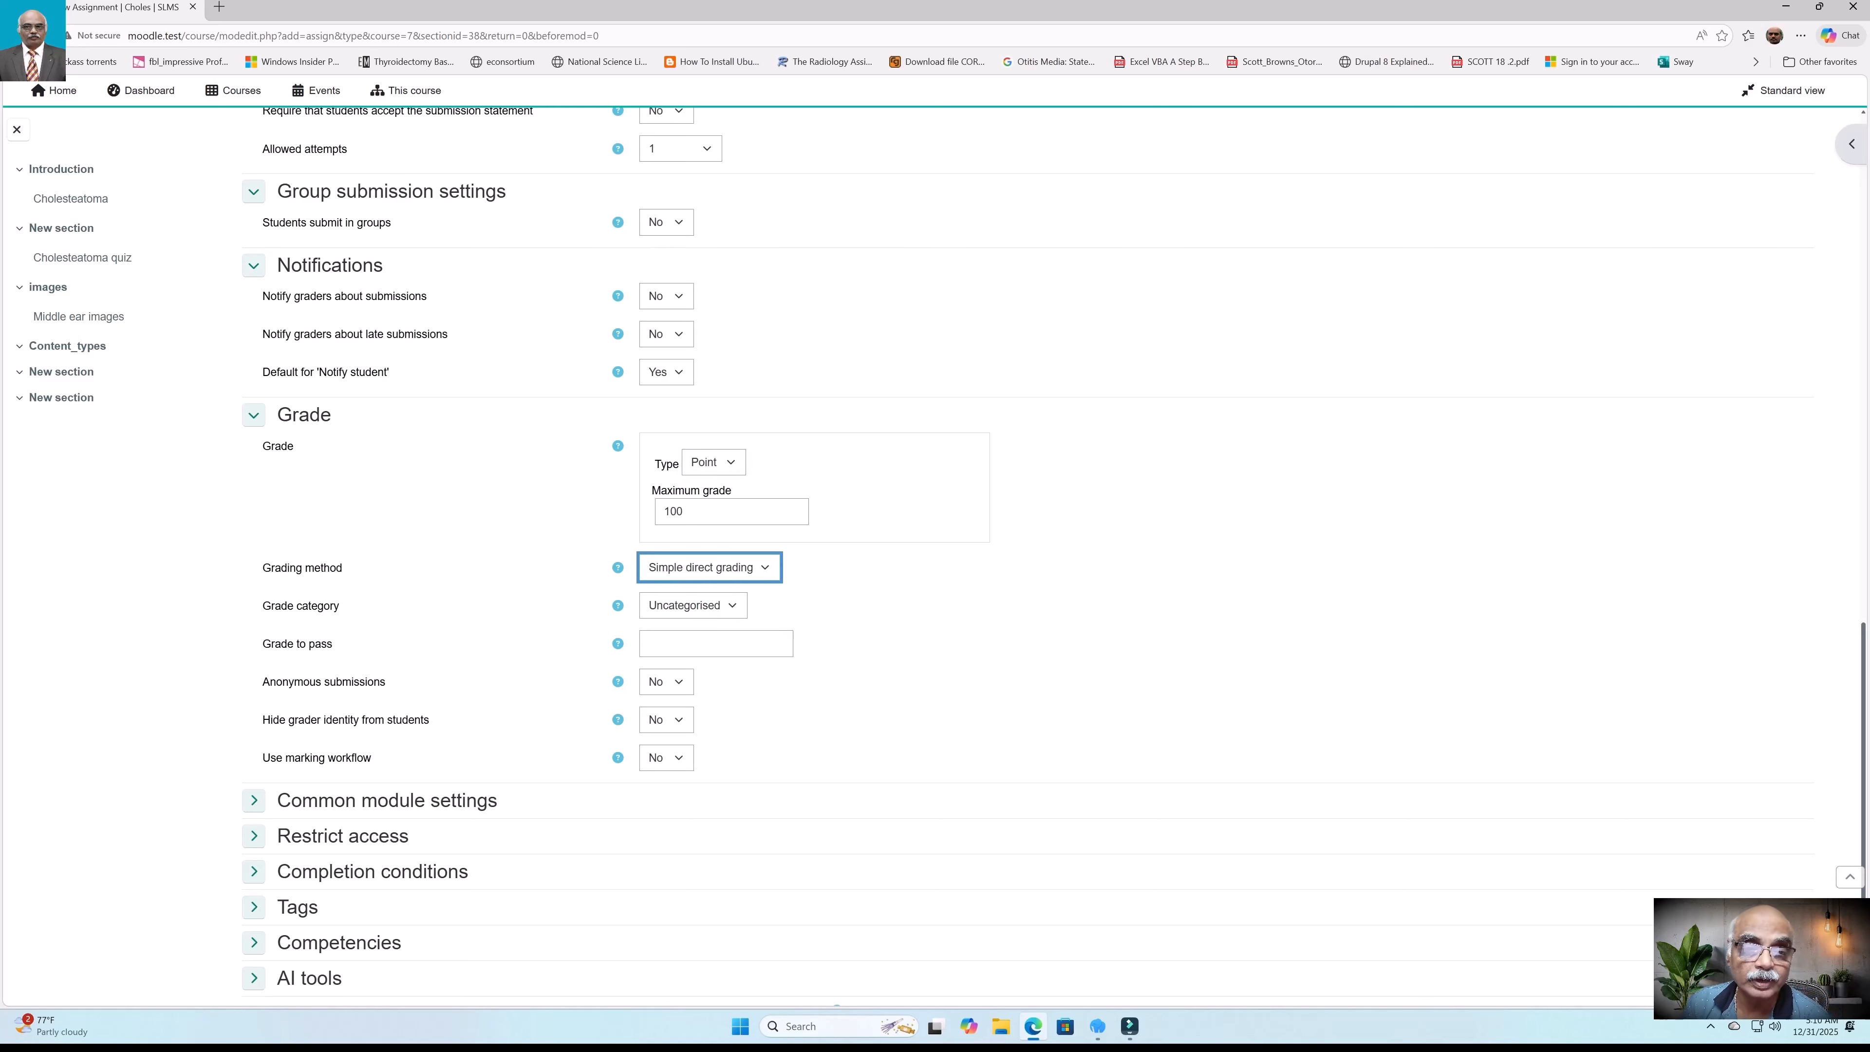
Step: Set the assignment's grade to pass to 50 and check the grade category options
{"action": "scroll", "coordinate": [1055, 557], "scroll_direction": "down", "scroll_amount": 3}
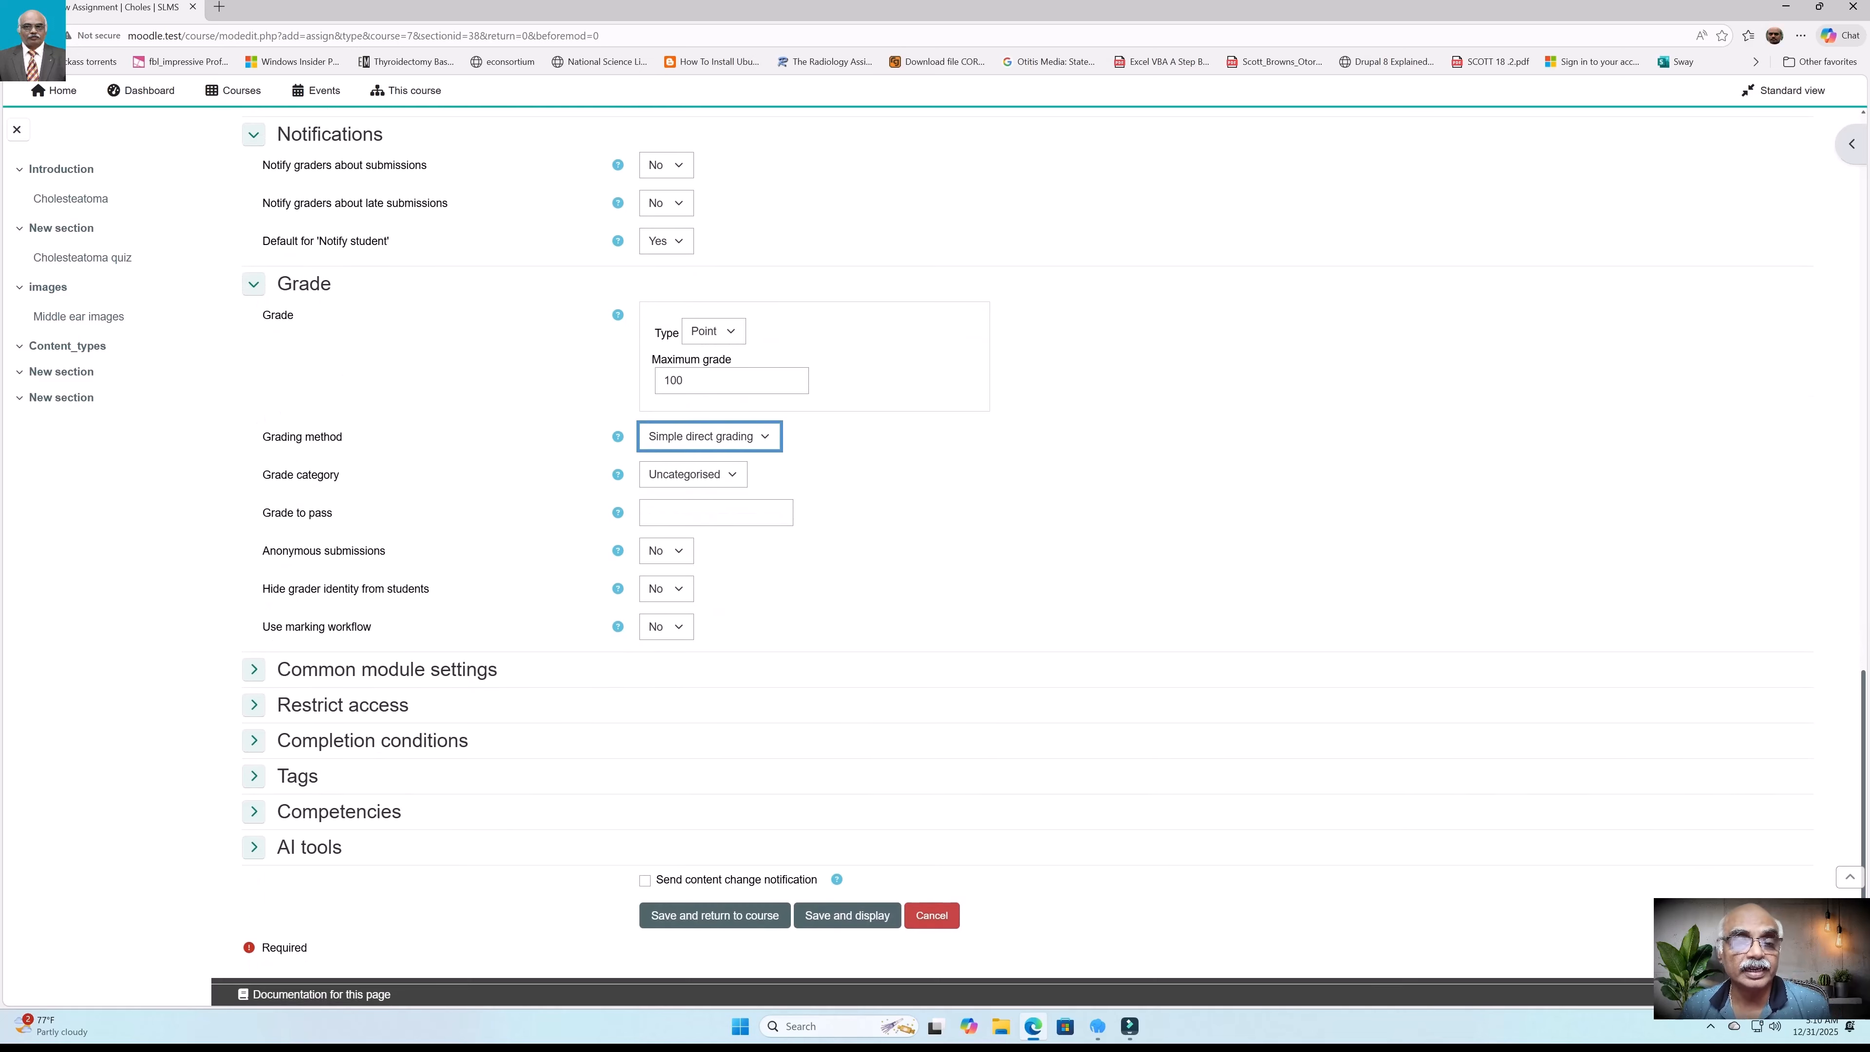
{"action": "left_click", "coordinate": [715, 513]}
{"action": "type", "text": "50"}
{"action": "left_click", "coordinate": [693, 476]}
{"action": "left_click", "coordinate": [693, 475]}
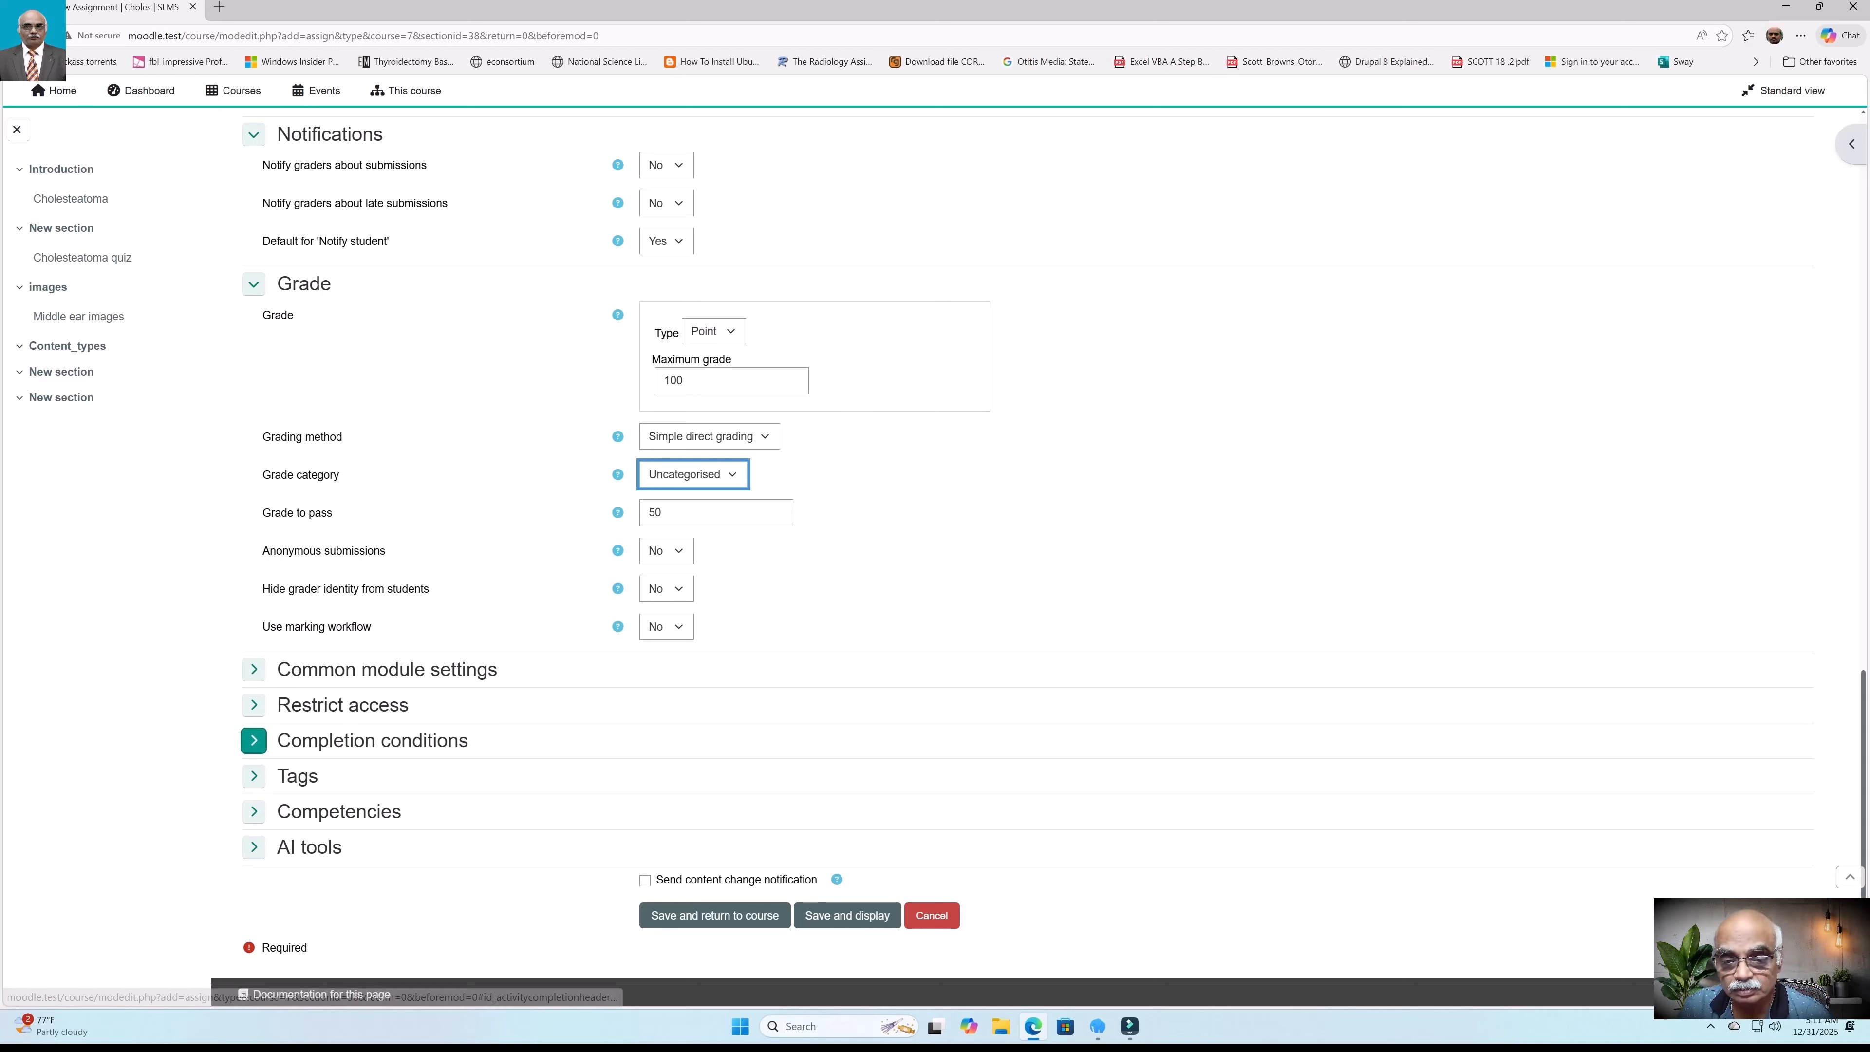
Step: Save and display the assignment, and open the account menu
{"action": "left_click", "coordinate": [847, 915]}
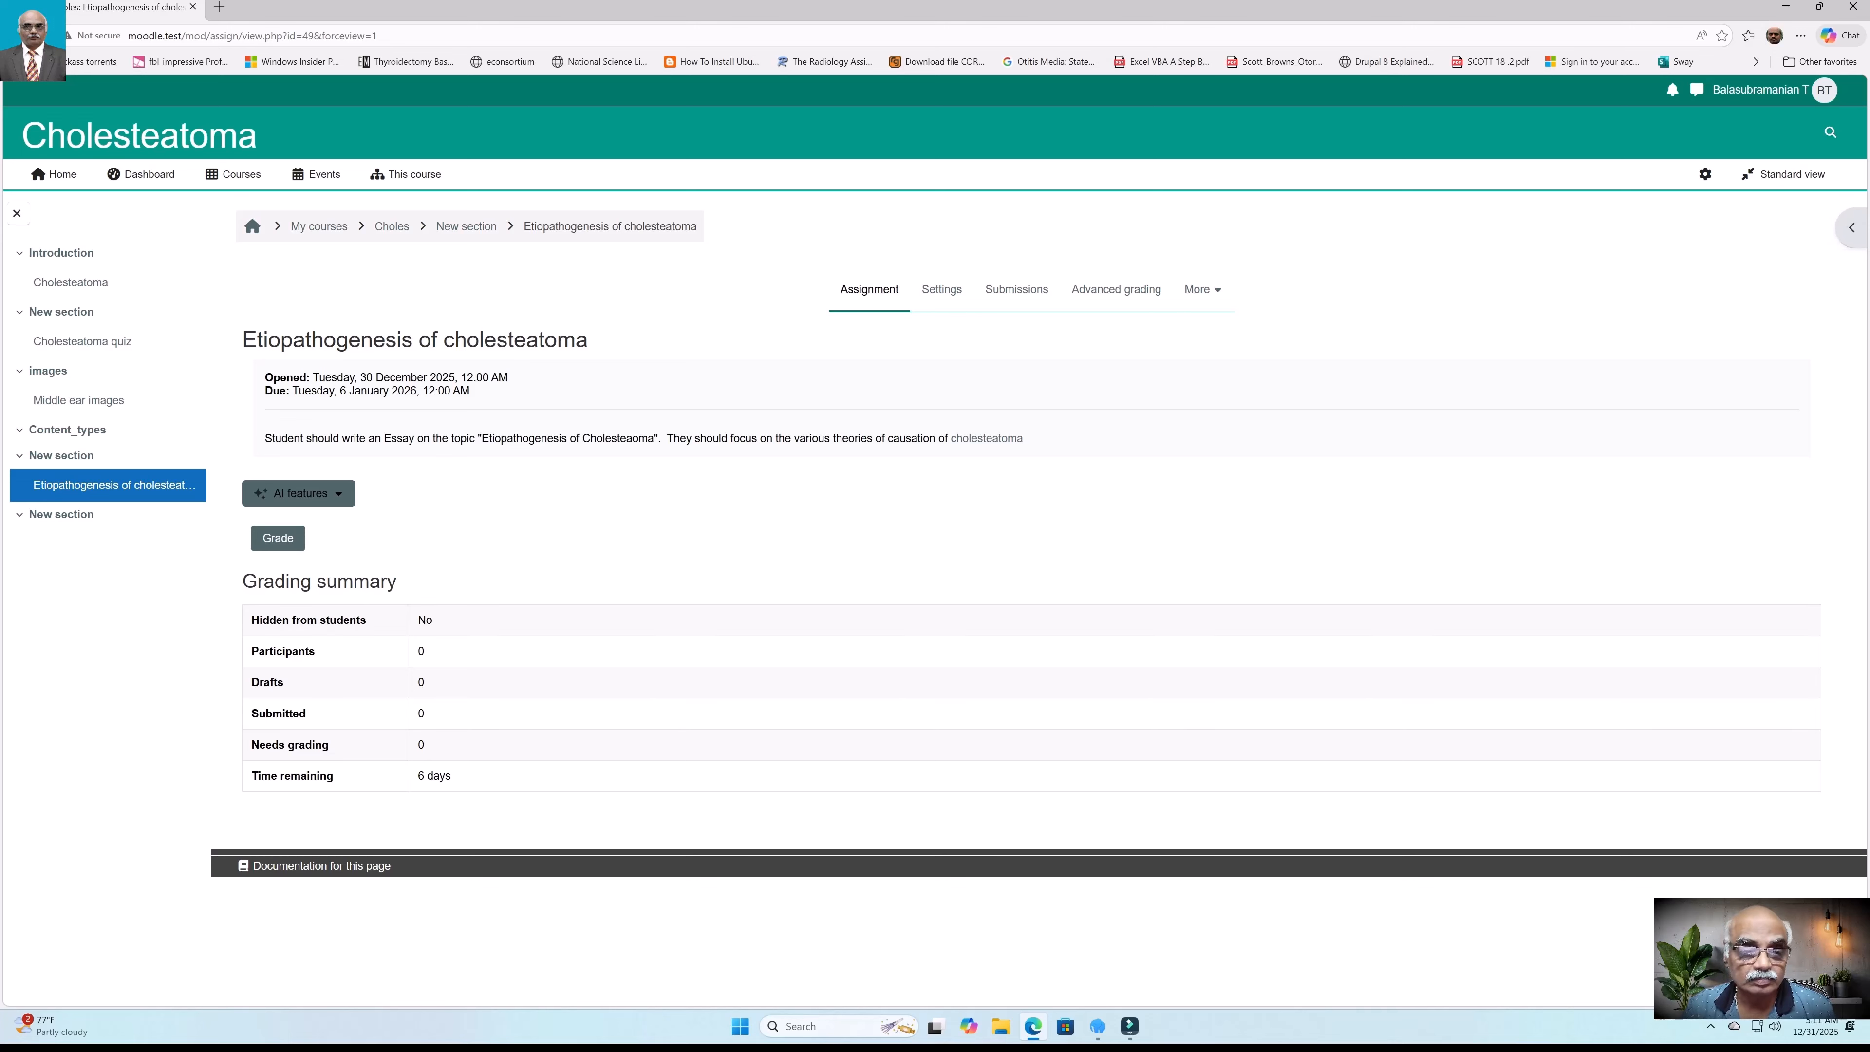
{"action": "left_click", "coordinate": [1824, 90]}
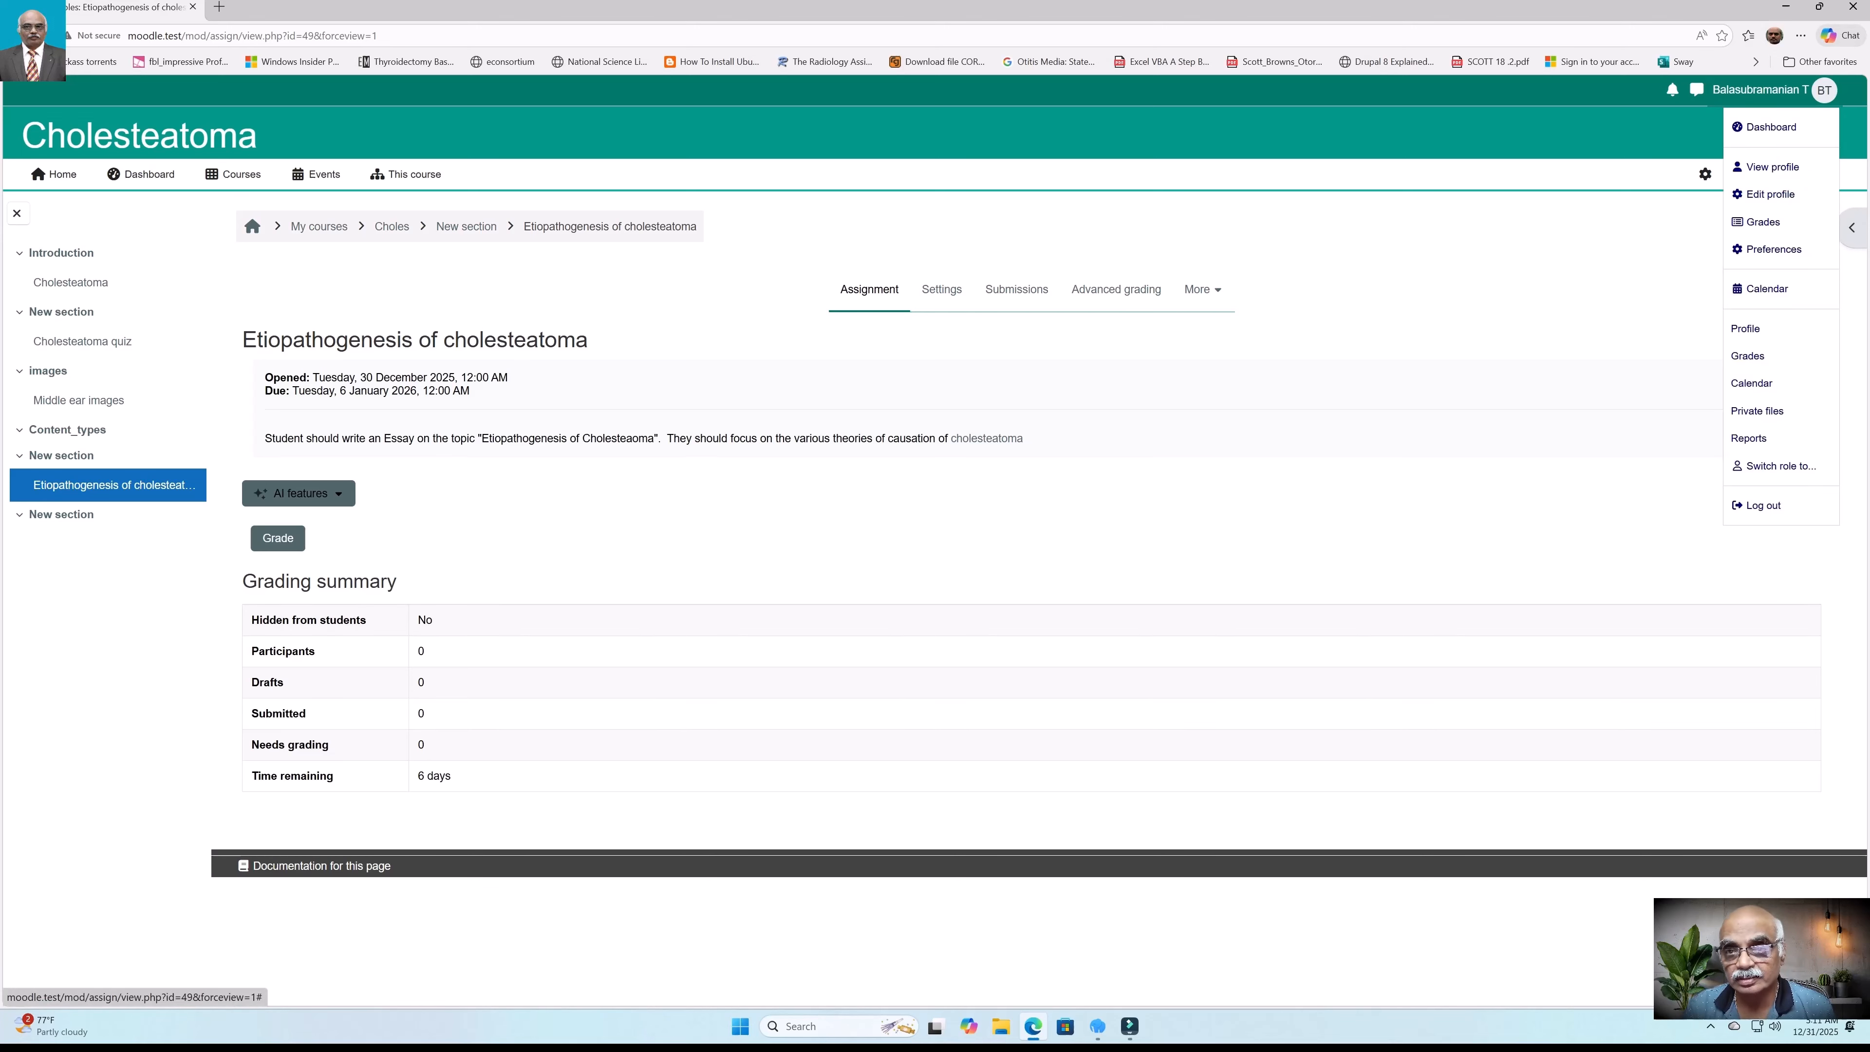
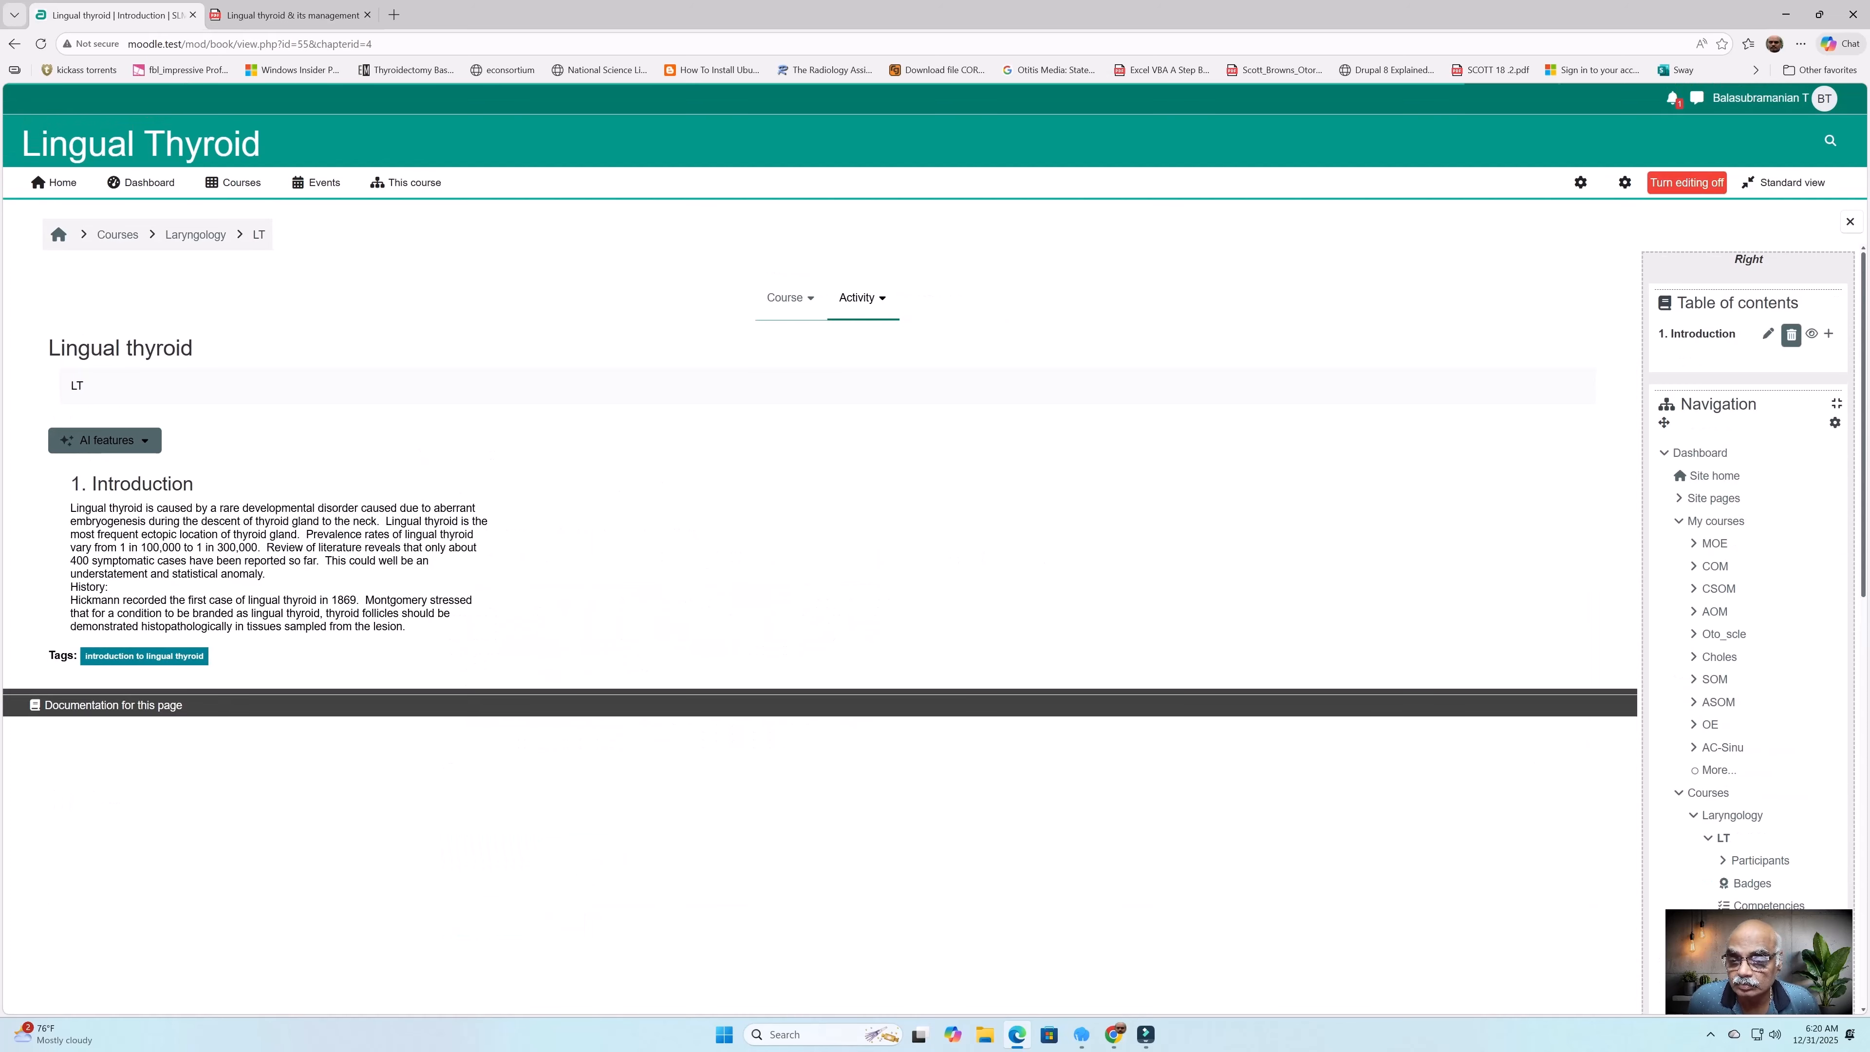
Step: Start a chapter titled "Clinical features" after Introduction in the Lingual thyroid book and copy the Symptoms passage from the lingual thyroid PDF
{"action": "left_click", "coordinate": [1828, 334]}
{"action": "left_click", "coordinate": [292, 14]}
{"action": "scroll", "coordinate": [928, 564], "scroll_direction": "down", "scroll_amount": 4}
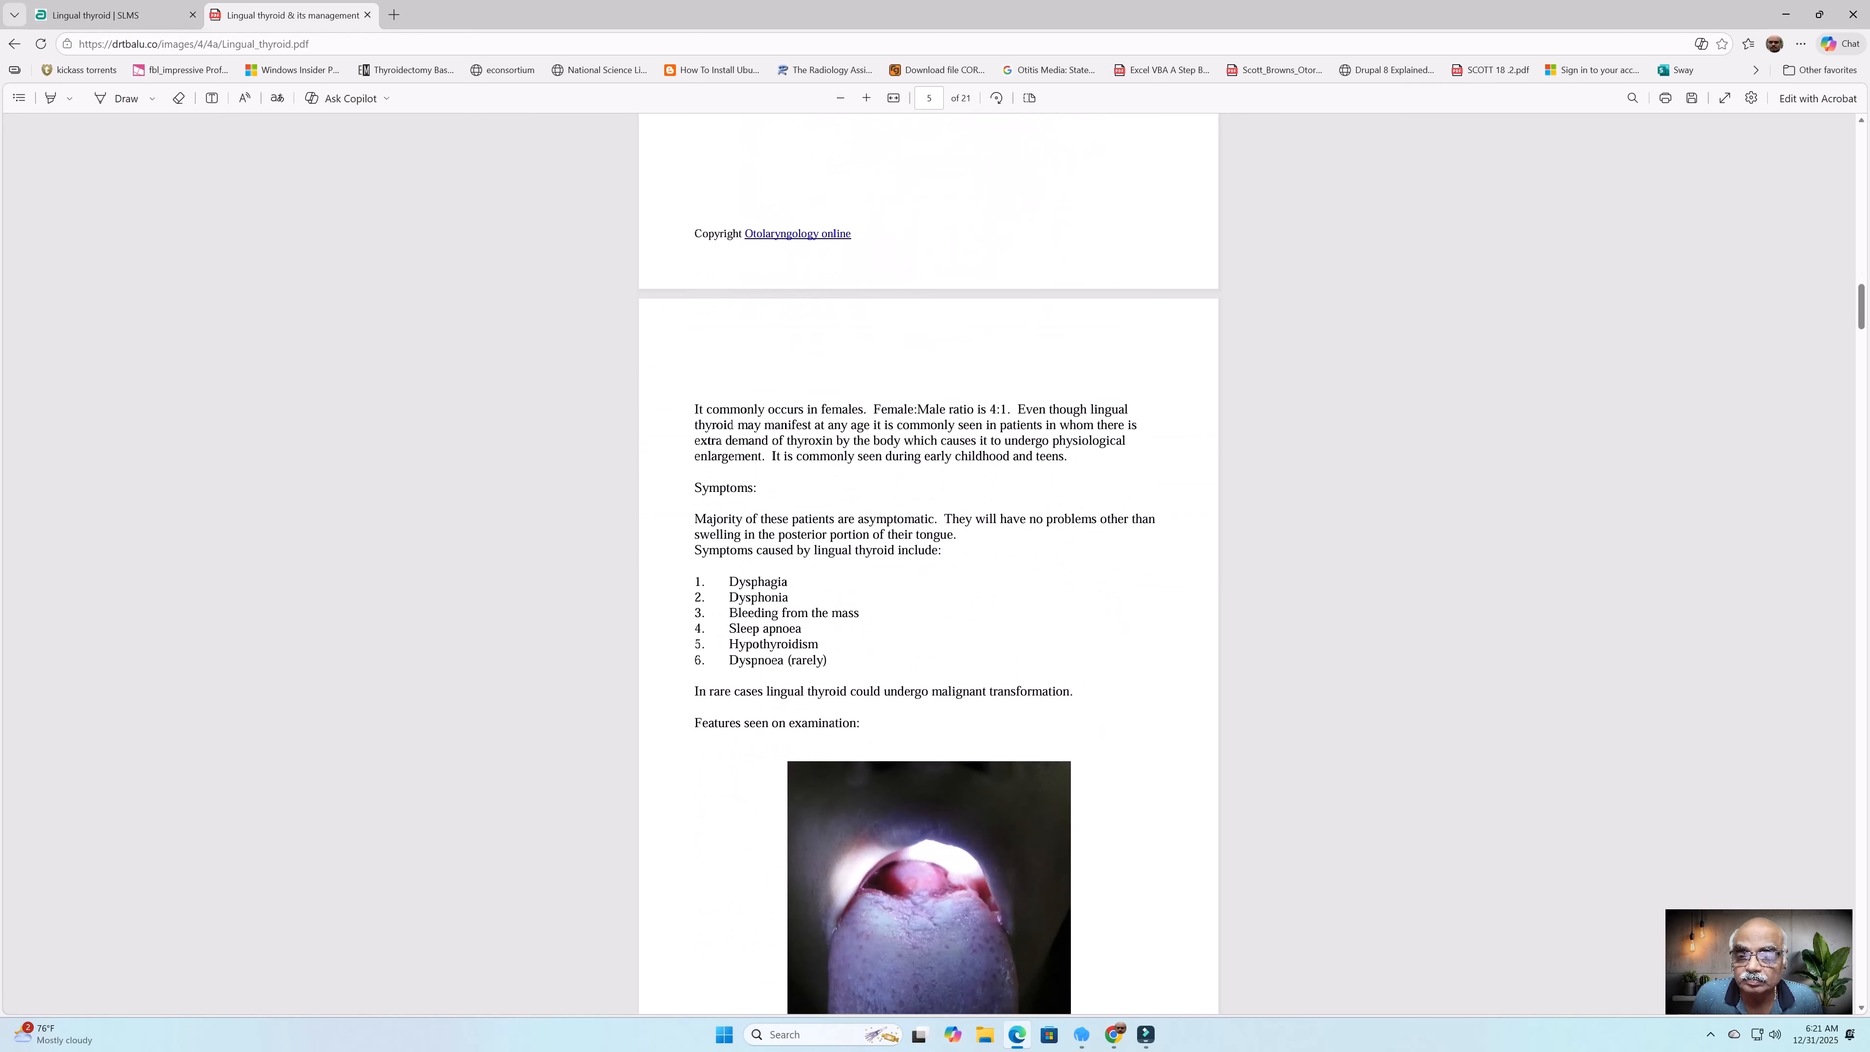
{"action": "left_click_drag", "start_coordinate": [693, 487], "coordinate": [1079, 693]}
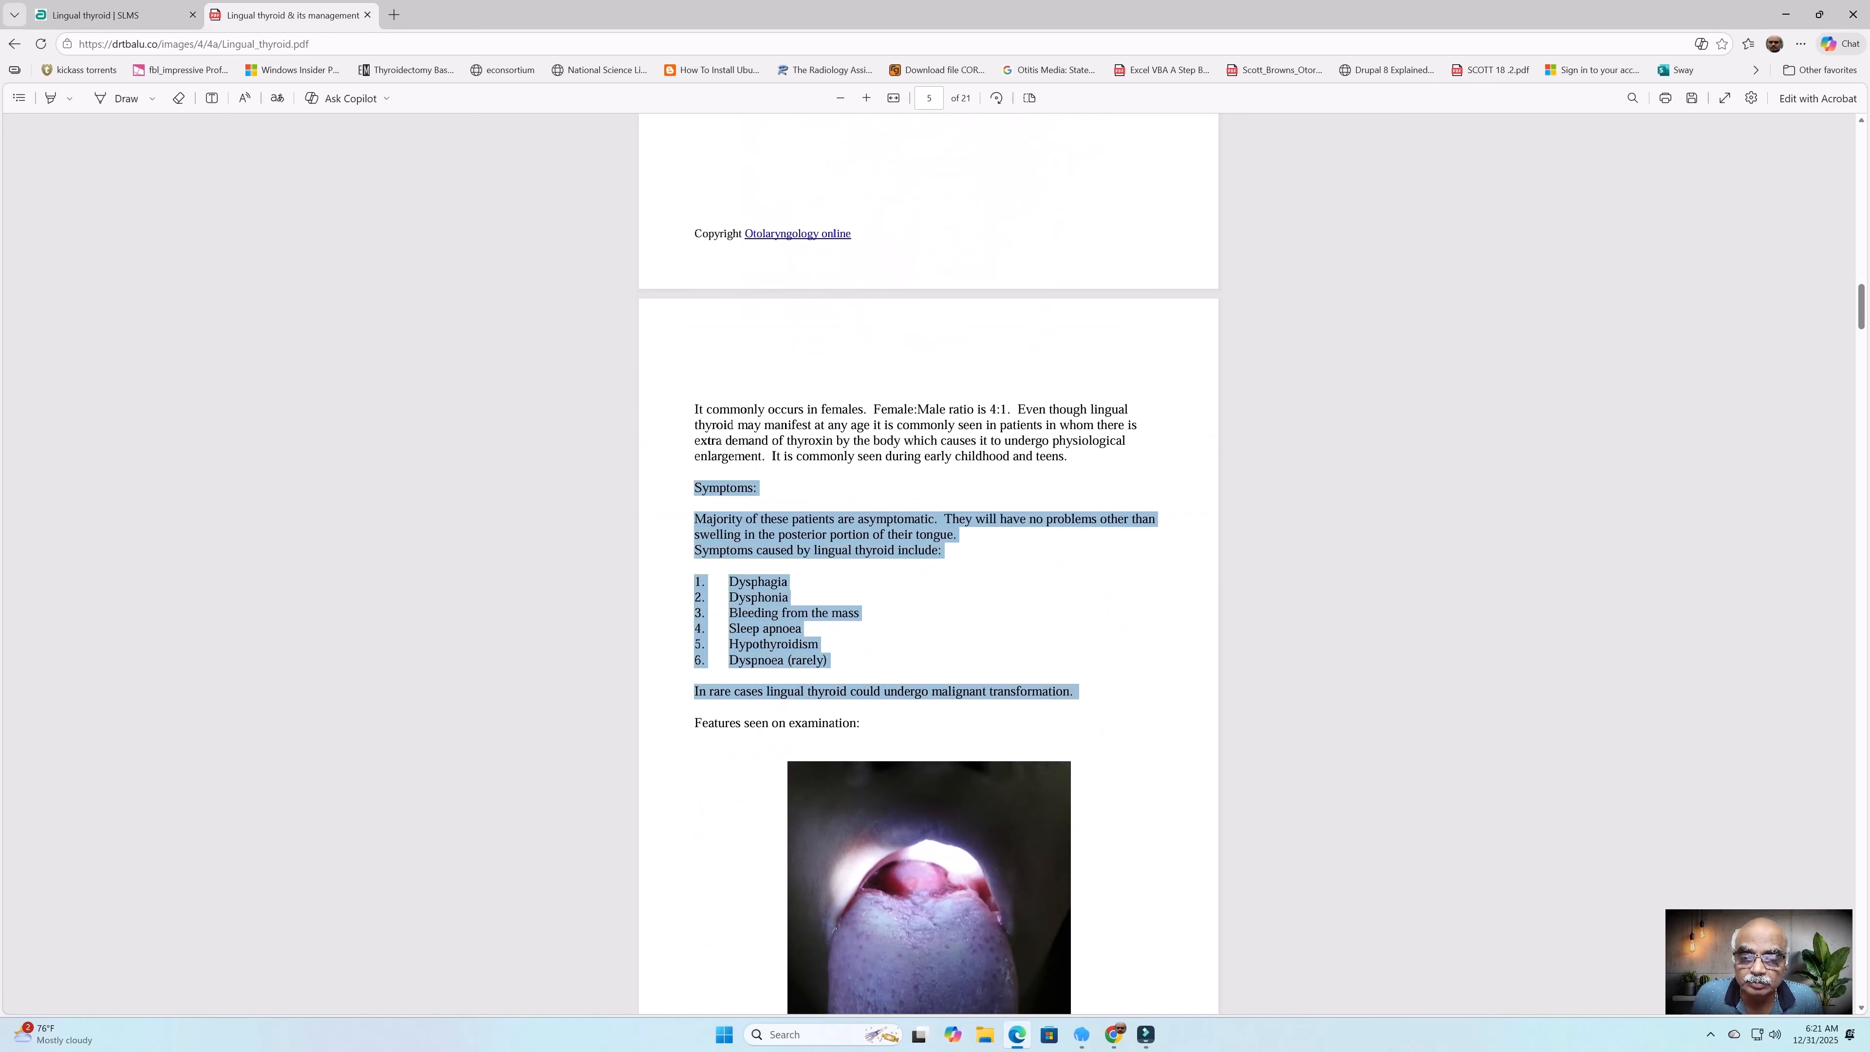
{"action": "key", "text": "ctrl+c"}
Step: Paste the copied symptoms text into the chapter's content and save the chapter
{"action": "key", "text": "ctrl+shift+Tab"}
{"action": "key", "text": "ctrl+v"}
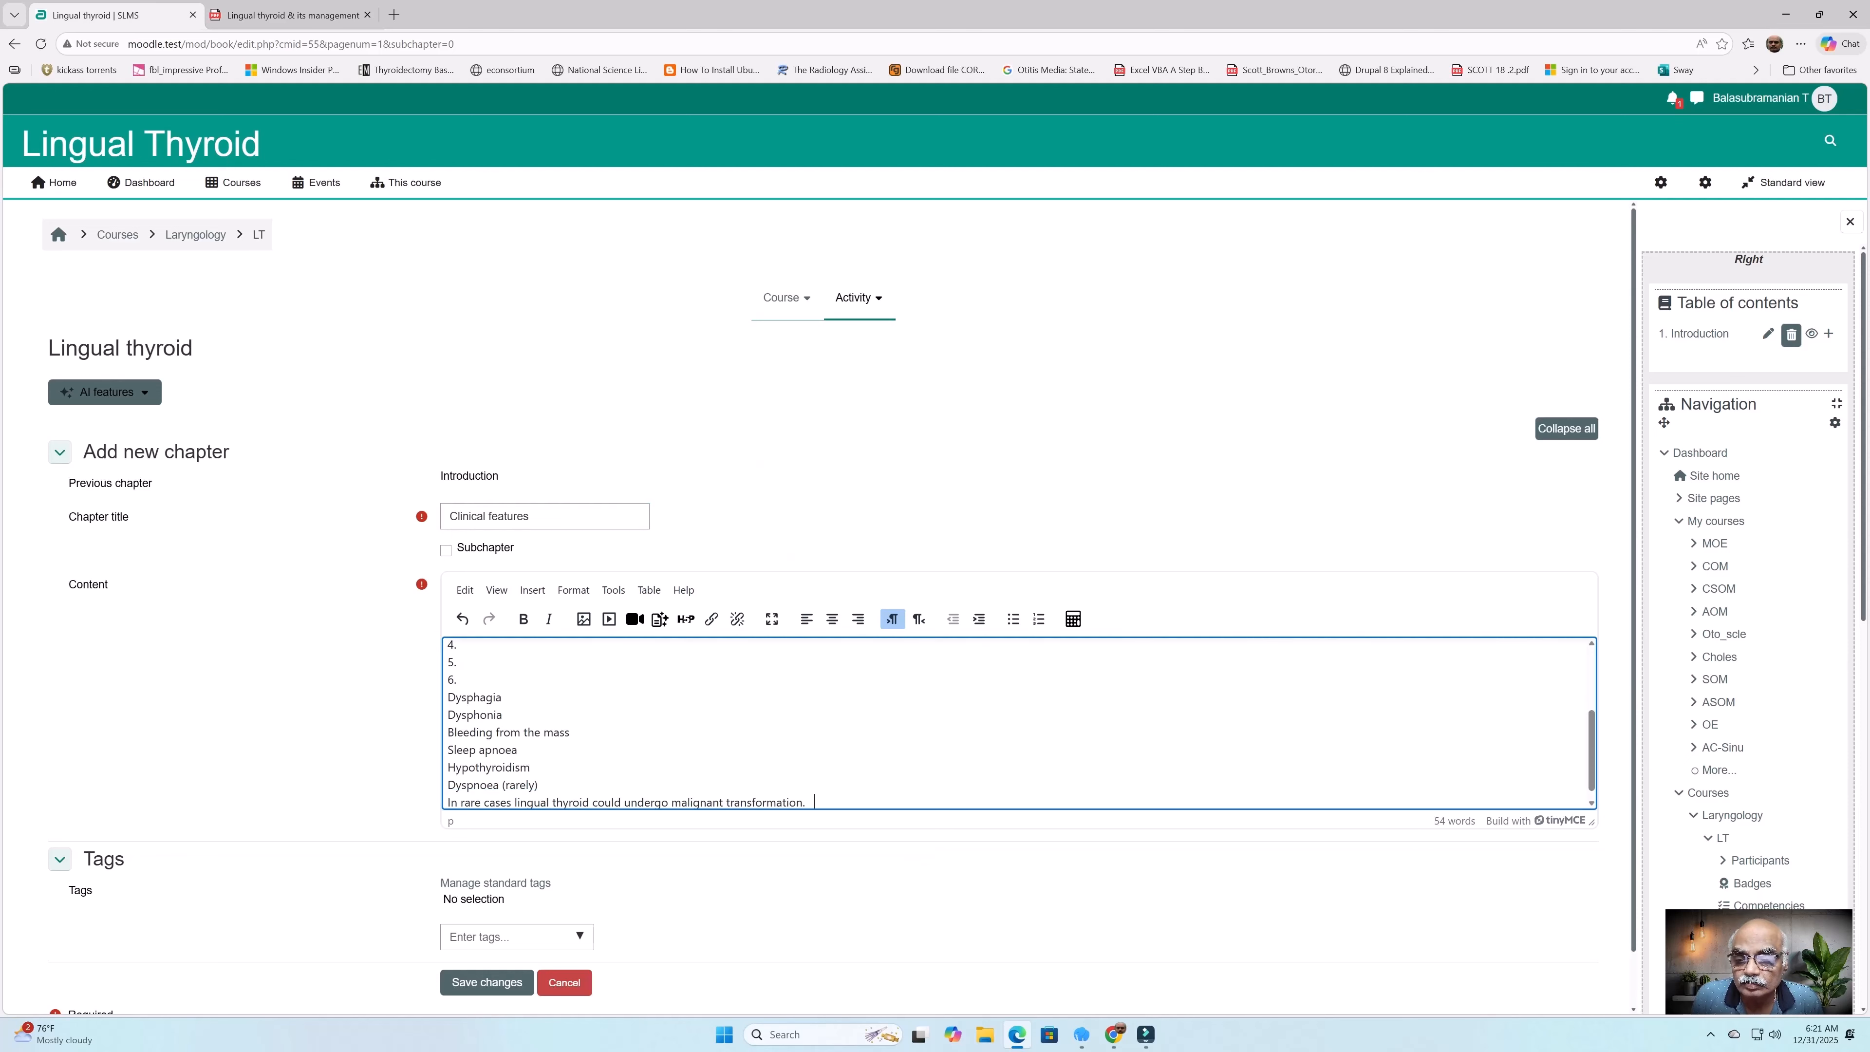
{"action": "key", "text": "Return"}
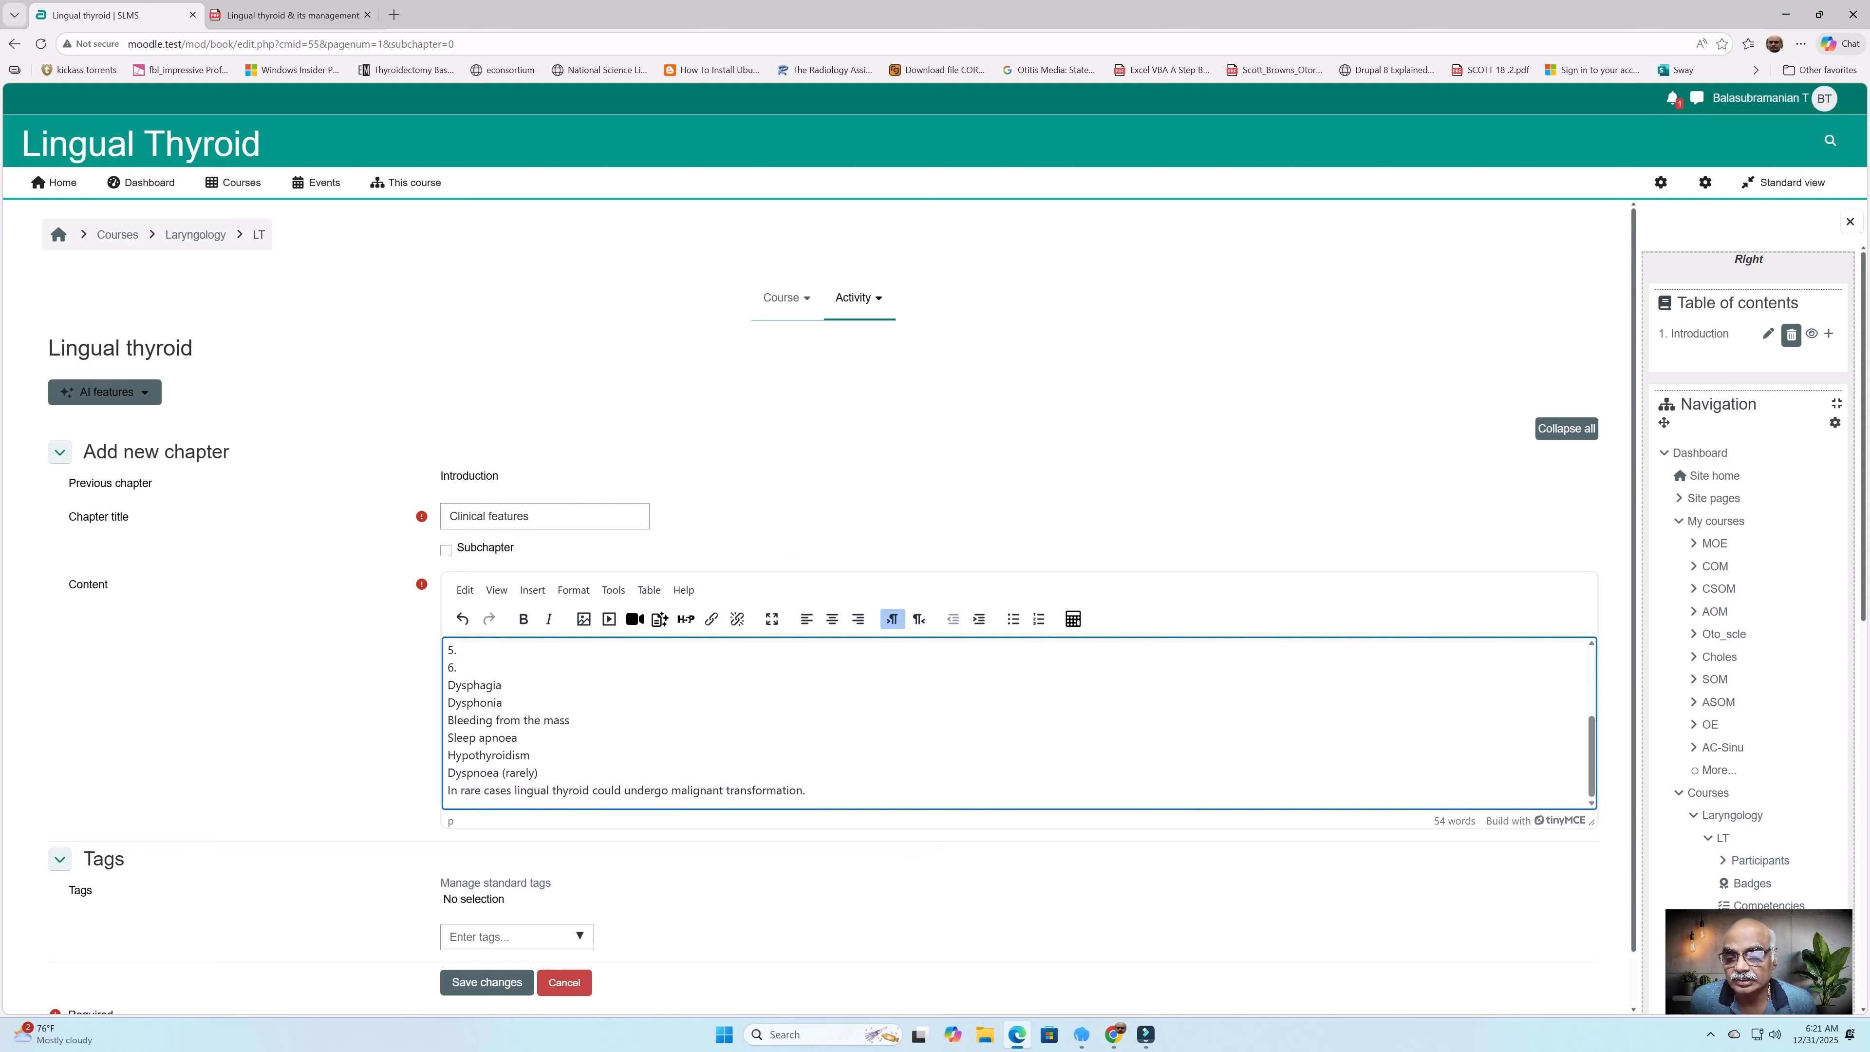
{"action": "left_click", "coordinate": [487, 983]}
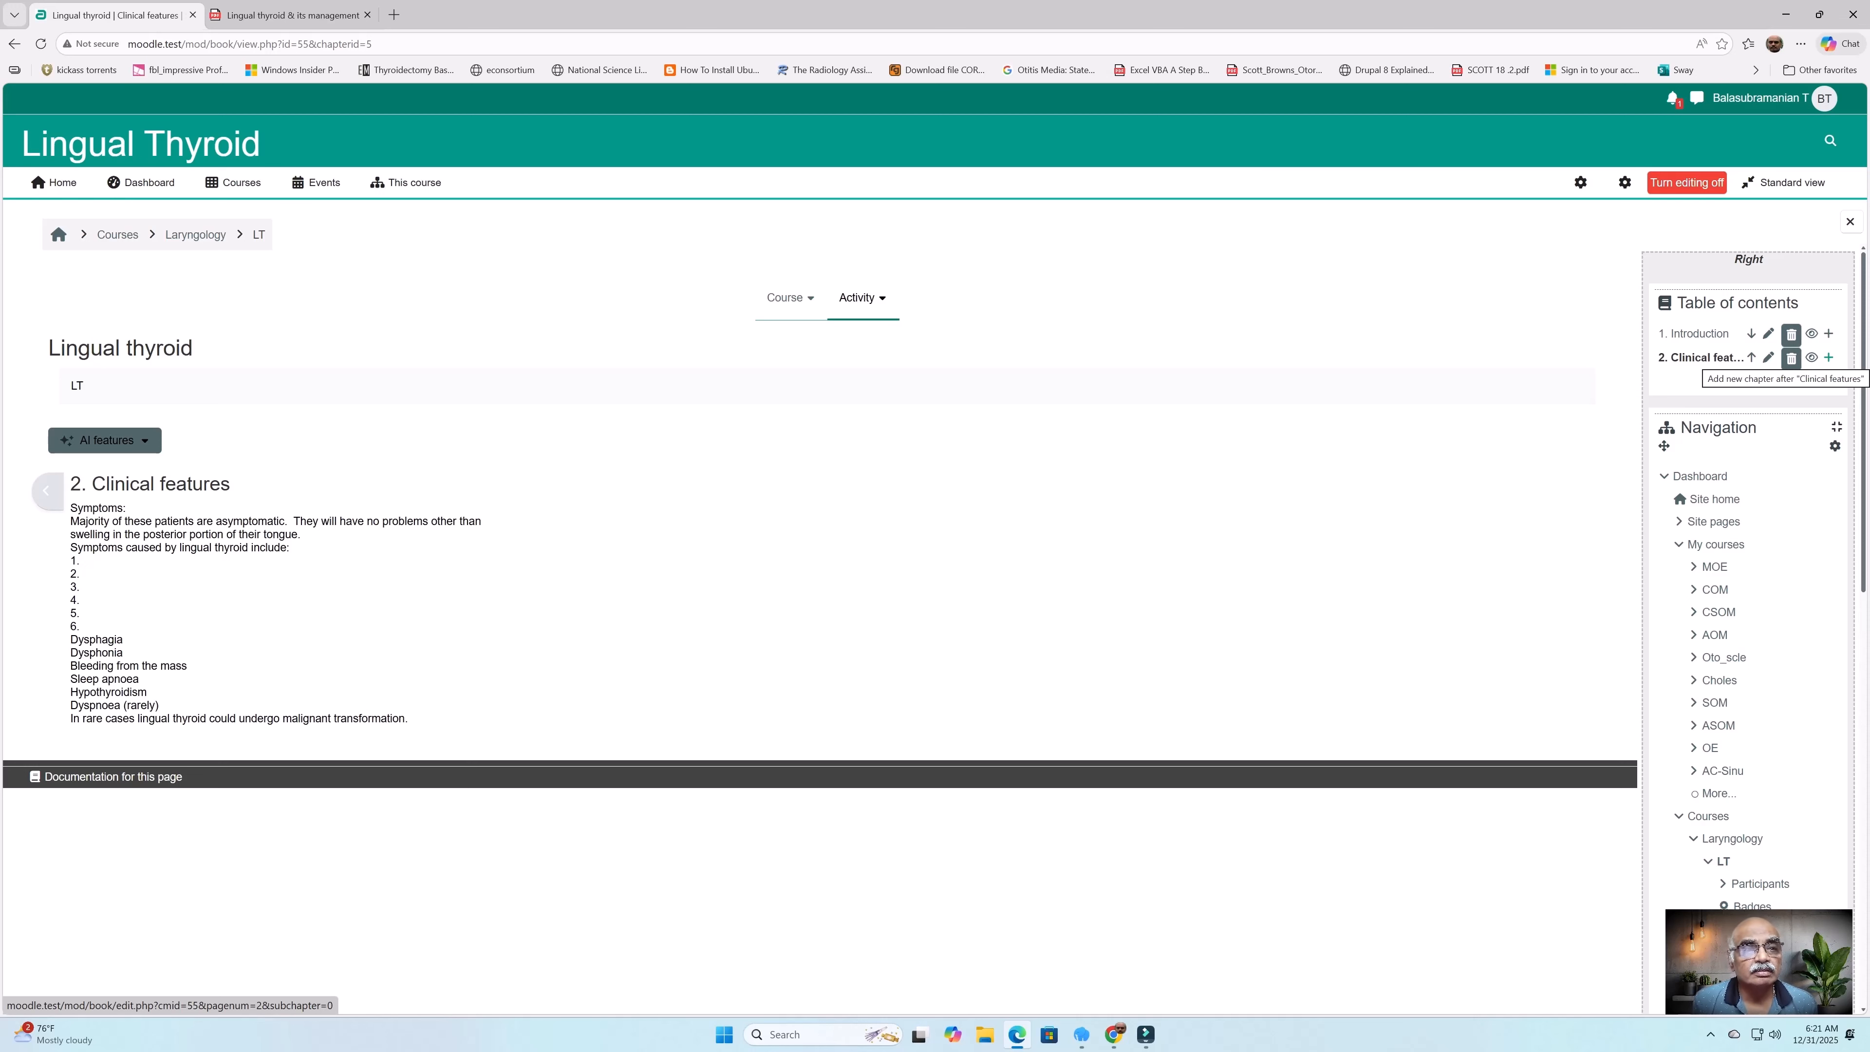
Step: Start another chapter after Clinical features and title it "Management"
{"action": "left_click", "coordinate": [1828, 357]}
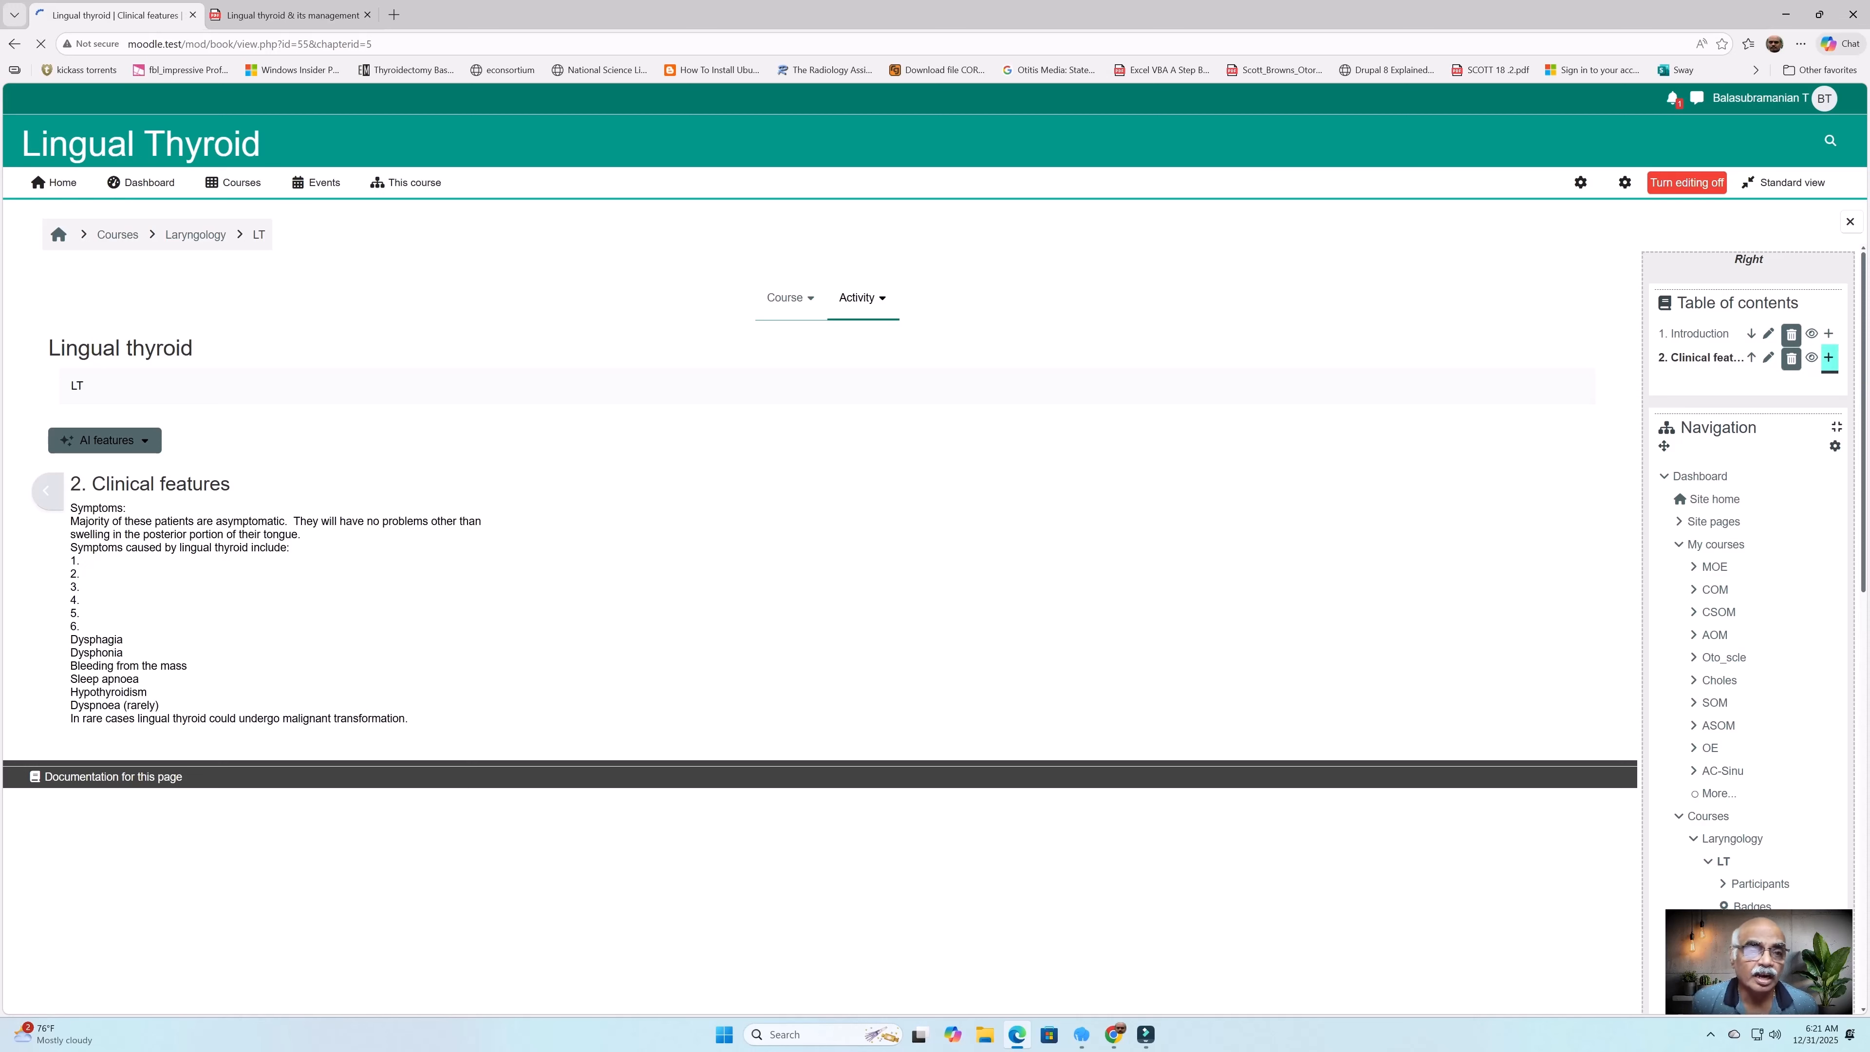
{"action": "left_click", "coordinate": [545, 517]}
{"action": "type", "text": "Management"}
Step: Copy the passage on conservative and surgical management from the lingual thyroid PDF into the Management chapter's content
{"action": "left_click", "coordinate": [292, 14]}
{"action": "scroll", "coordinate": [928, 564], "scroll_direction": "down", "scroll_amount": 1}
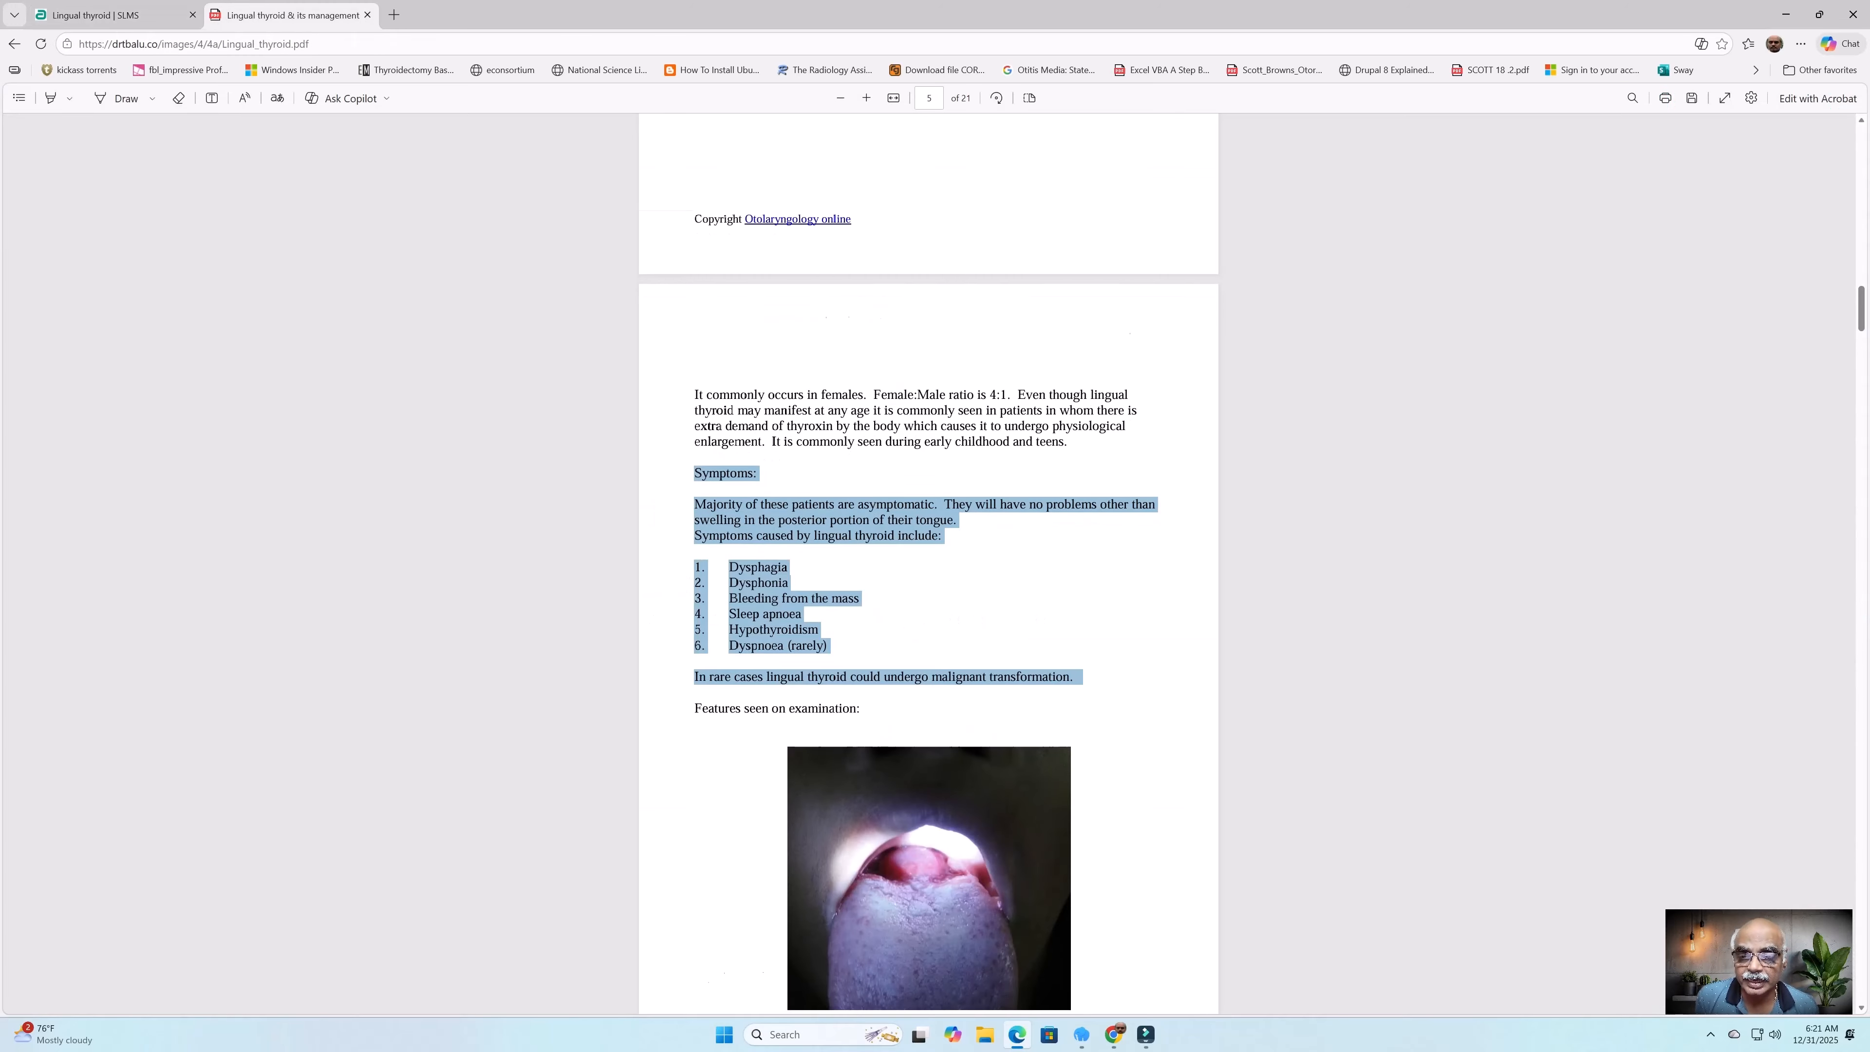
{"action": "scroll", "coordinate": [928, 564], "scroll_direction": "down", "scroll_amount": 10}
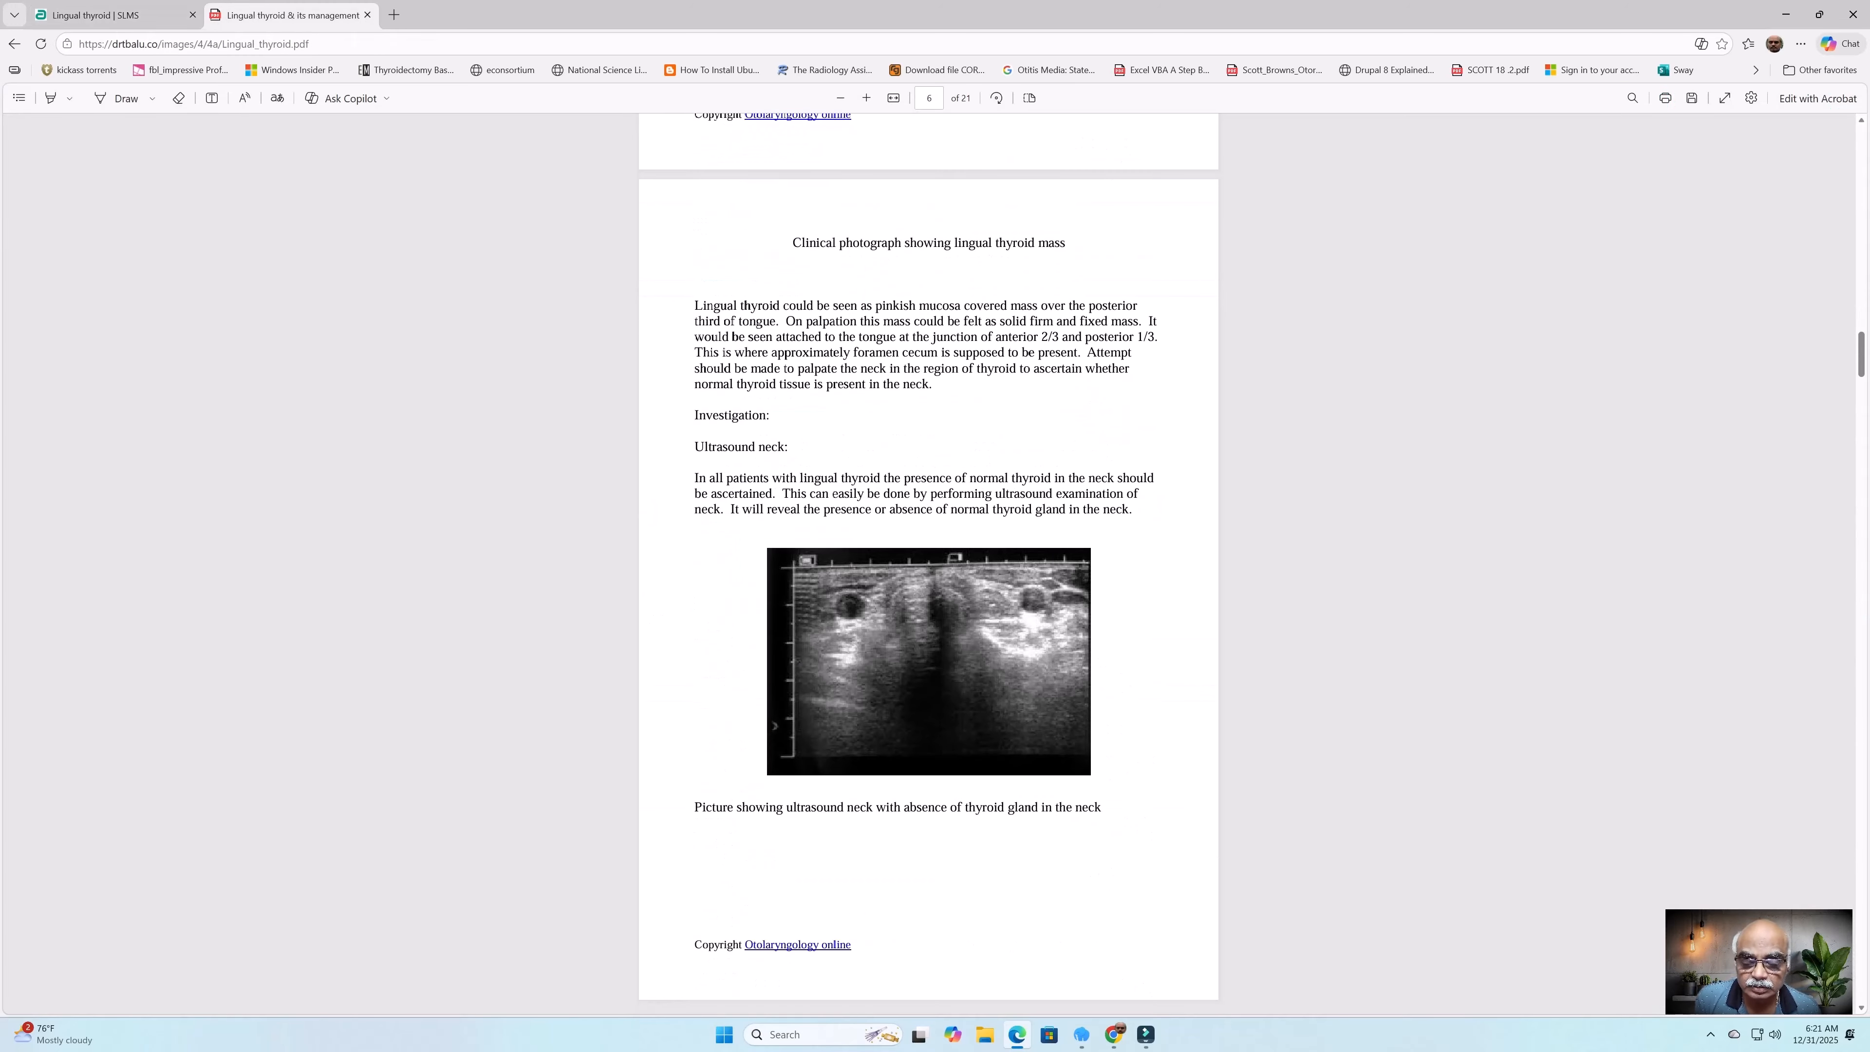
{"action": "scroll", "coordinate": [927, 563], "scroll_direction": "down", "scroll_amount": 12}
{"action": "scroll", "coordinate": [927, 564], "scroll_direction": "down", "scroll_amount": 10}
{"action": "left_click_drag", "start_coordinate": [694, 294], "coordinate": [928, 663]}
{"action": "key", "text": "ctrl+c"}
{"action": "left_click", "coordinate": [96, 15]}
{"action": "left_click", "coordinate": [1019, 721]}
{"action": "key", "text": "ctrl+v"}
Step: Delete the stray list numbers below "Indications for surgery:" and save the Management chapter
{"action": "left_click", "coordinate": [456, 685]}
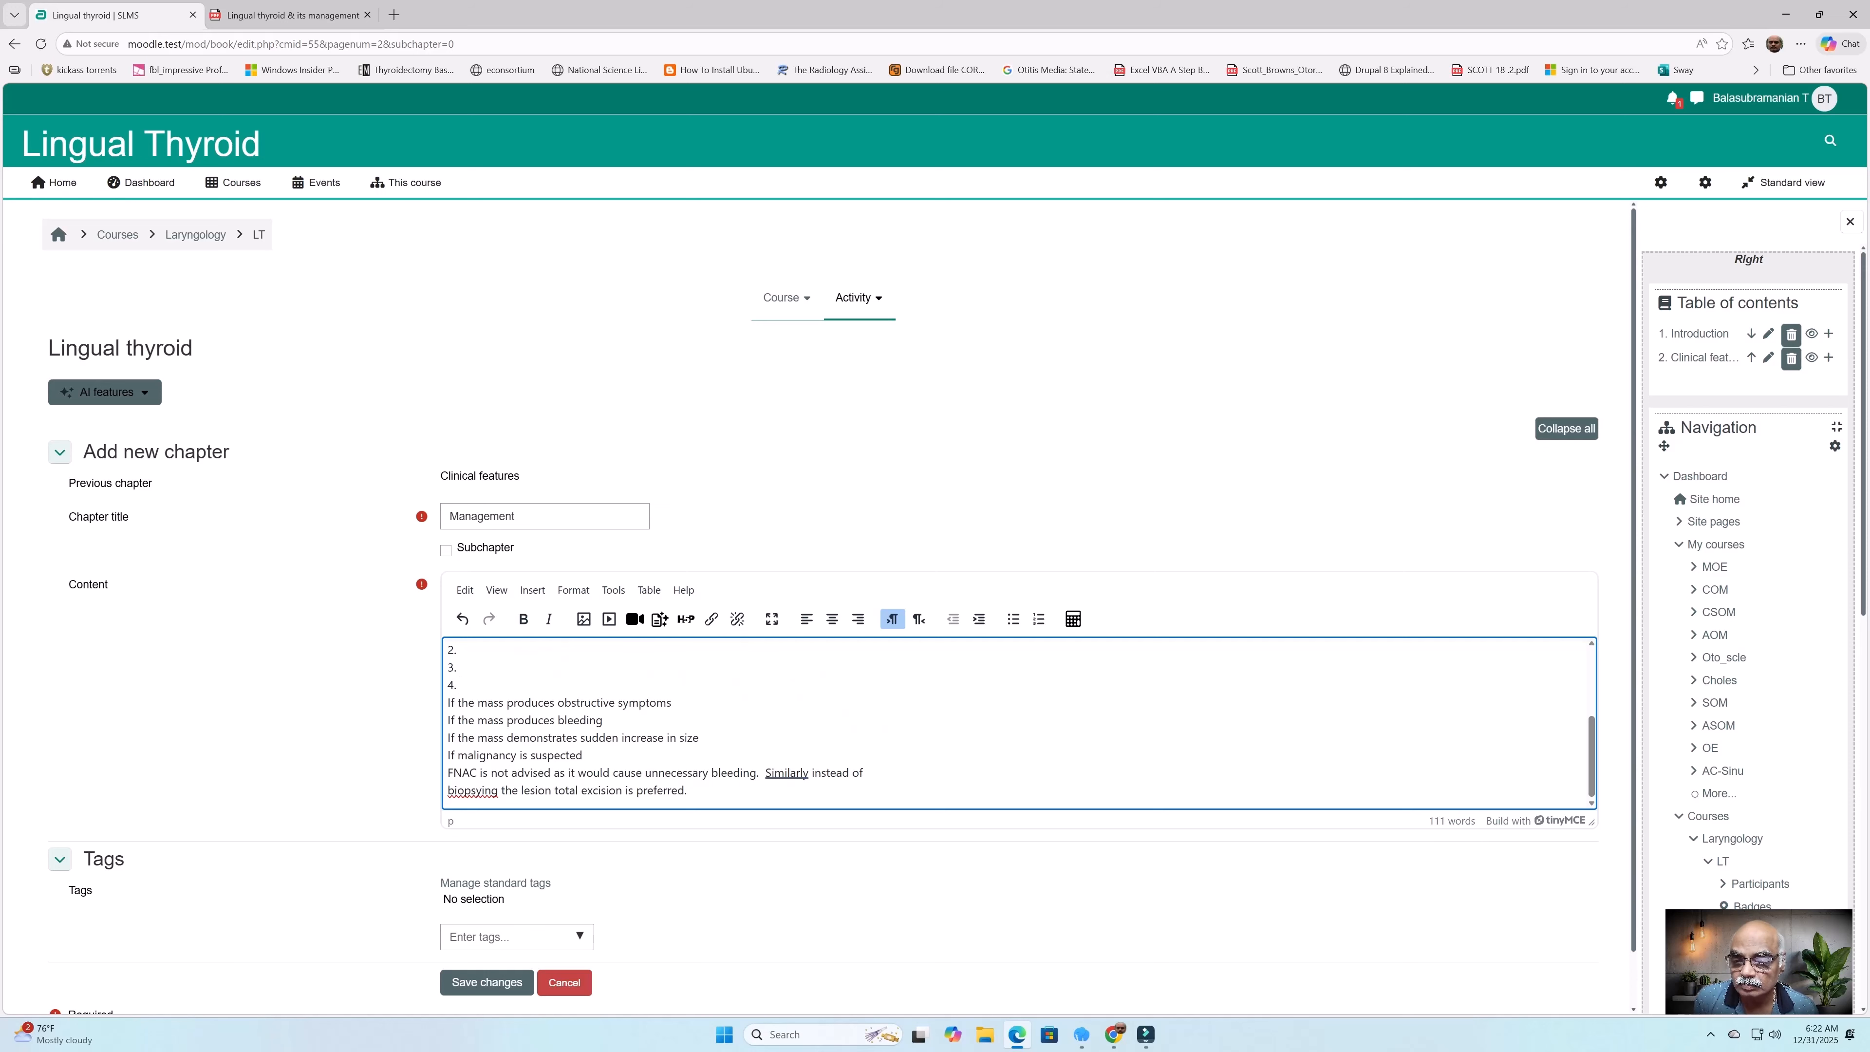
{"action": "key", "text": "BackSpace"}
{"action": "key", "text": "BackSpace"}
{"action": "key", "text": "BackSpace"}
{"action": "key", "text": "BackSpace"}
{"action": "key", "text": "BackSpace"}
{"action": "key", "text": "BackSpace"}
{"action": "key", "text": "BackSpace"}
{"action": "key", "text": "BackSpace"}
{"action": "key", "text": "BackSpace"}
{"action": "key", "text": "BackSpace"}
{"action": "key", "text": "BackSpace"}
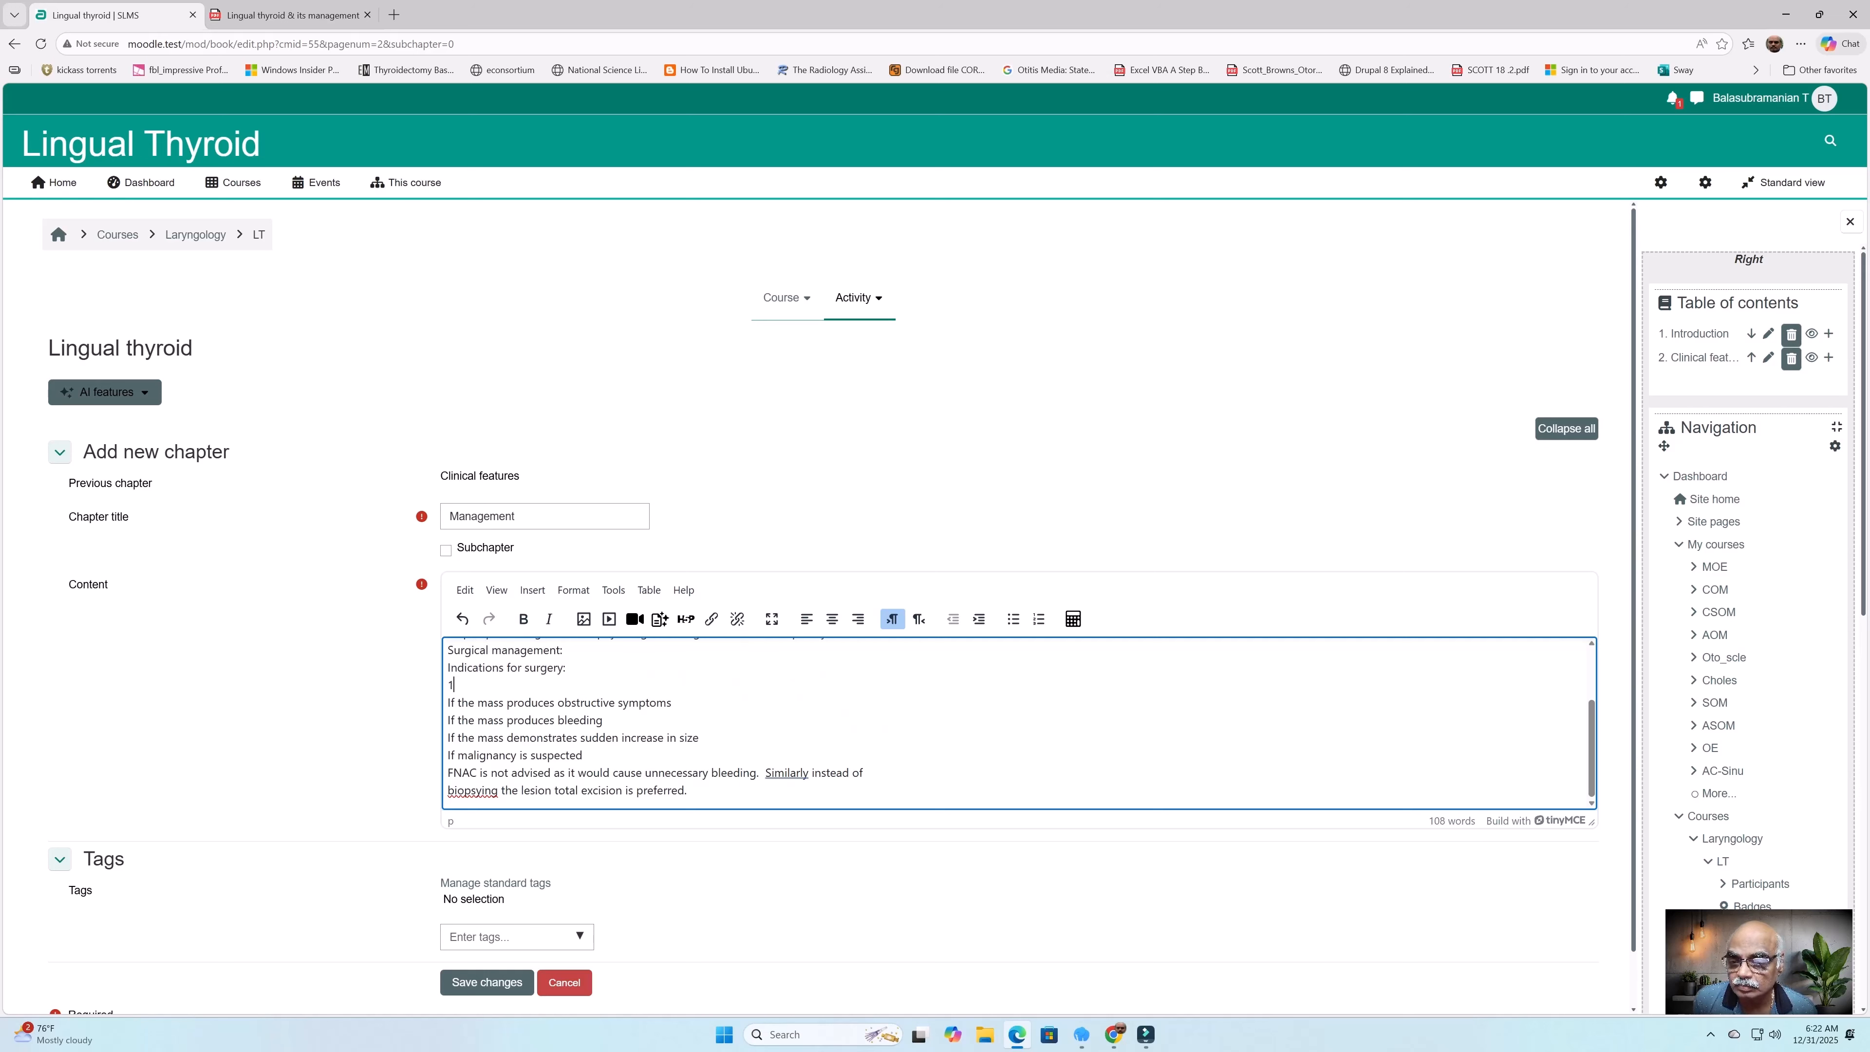
{"action": "left_click", "coordinate": [486, 983]}
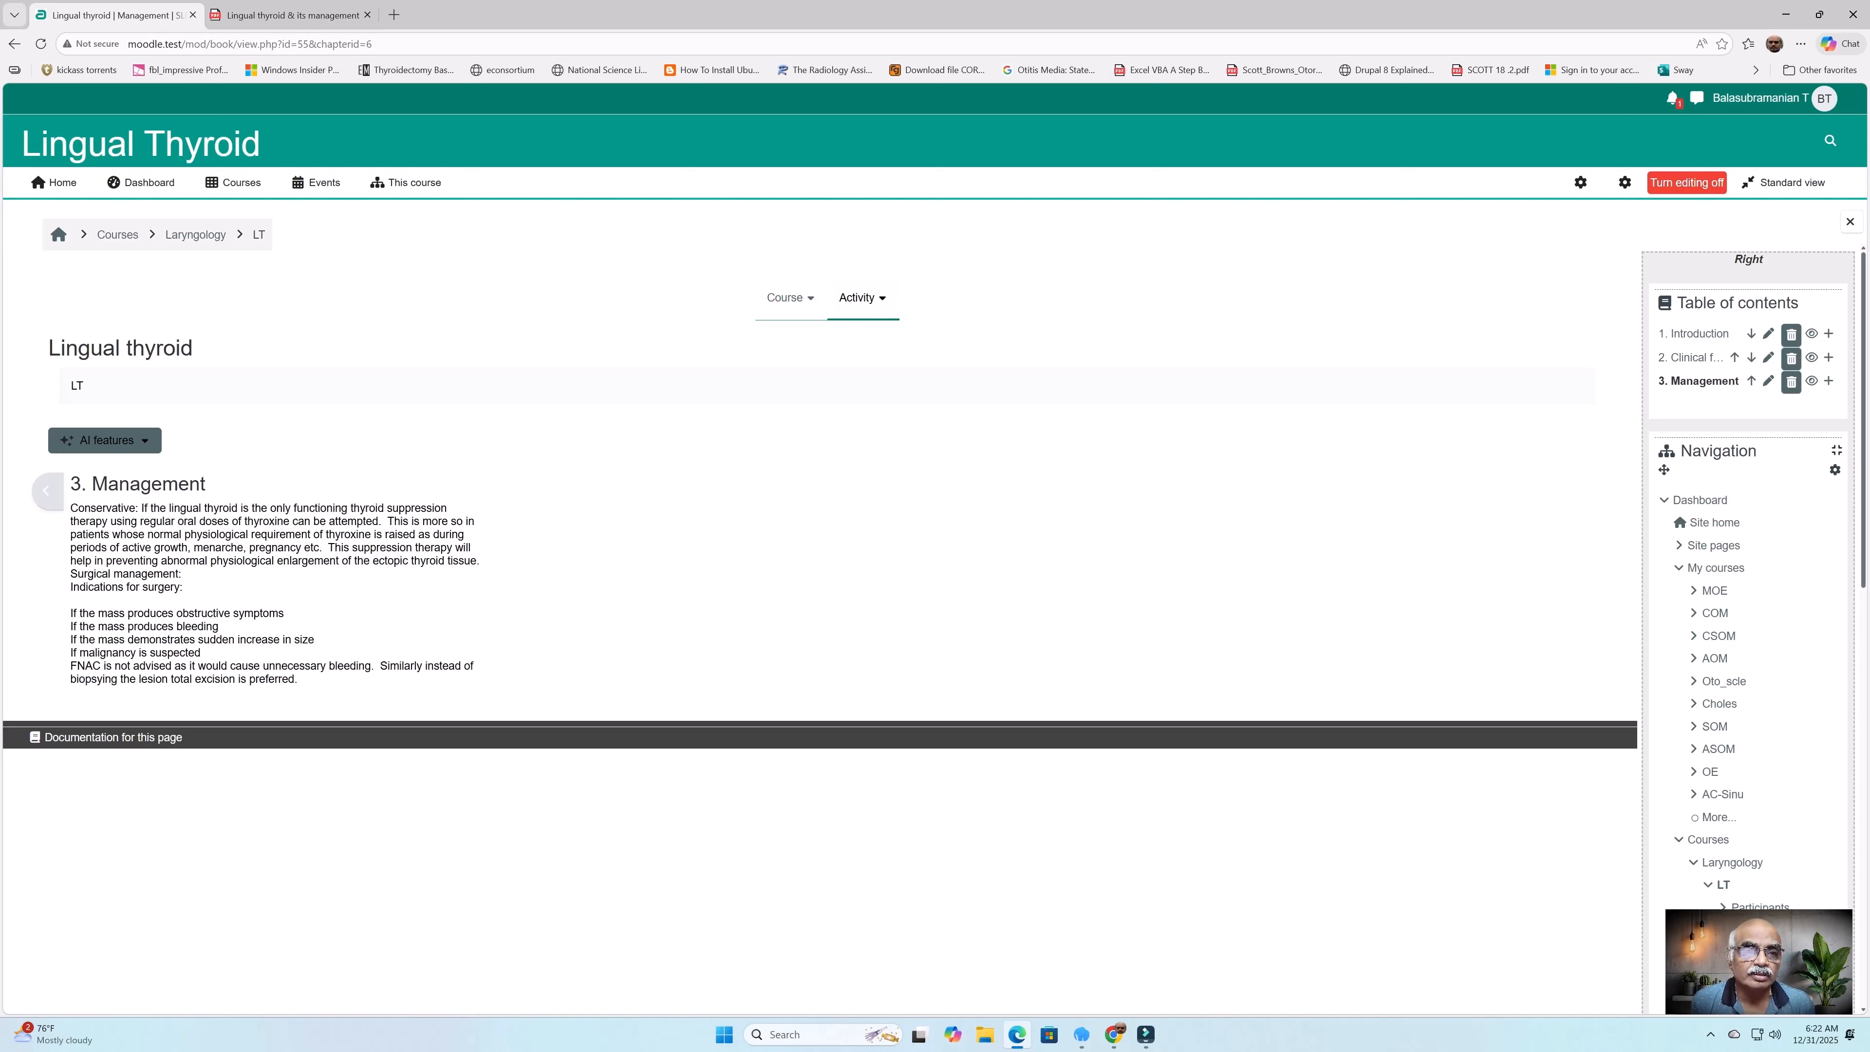
Step: View the book's Introduction chapter and move on to the following chapter
{"action": "left_click", "coordinate": [1699, 334]}
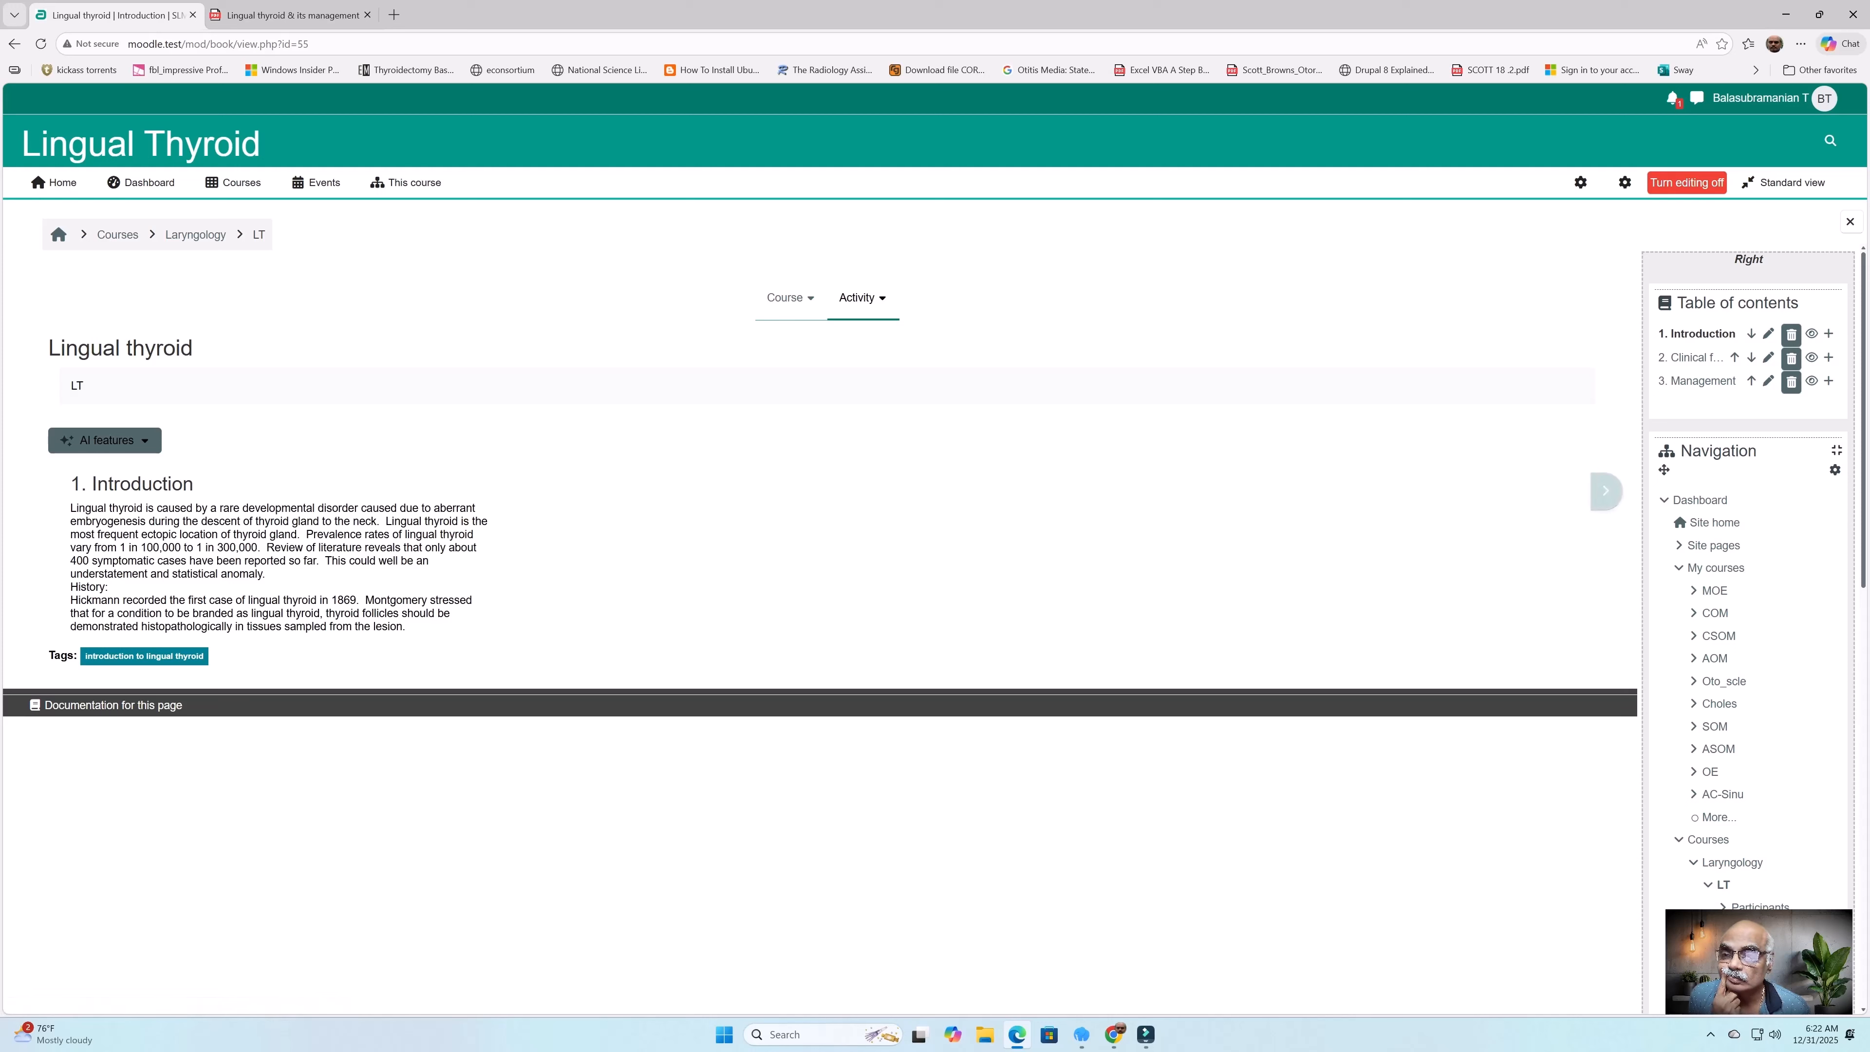
{"action": "left_click", "coordinate": [1606, 490]}
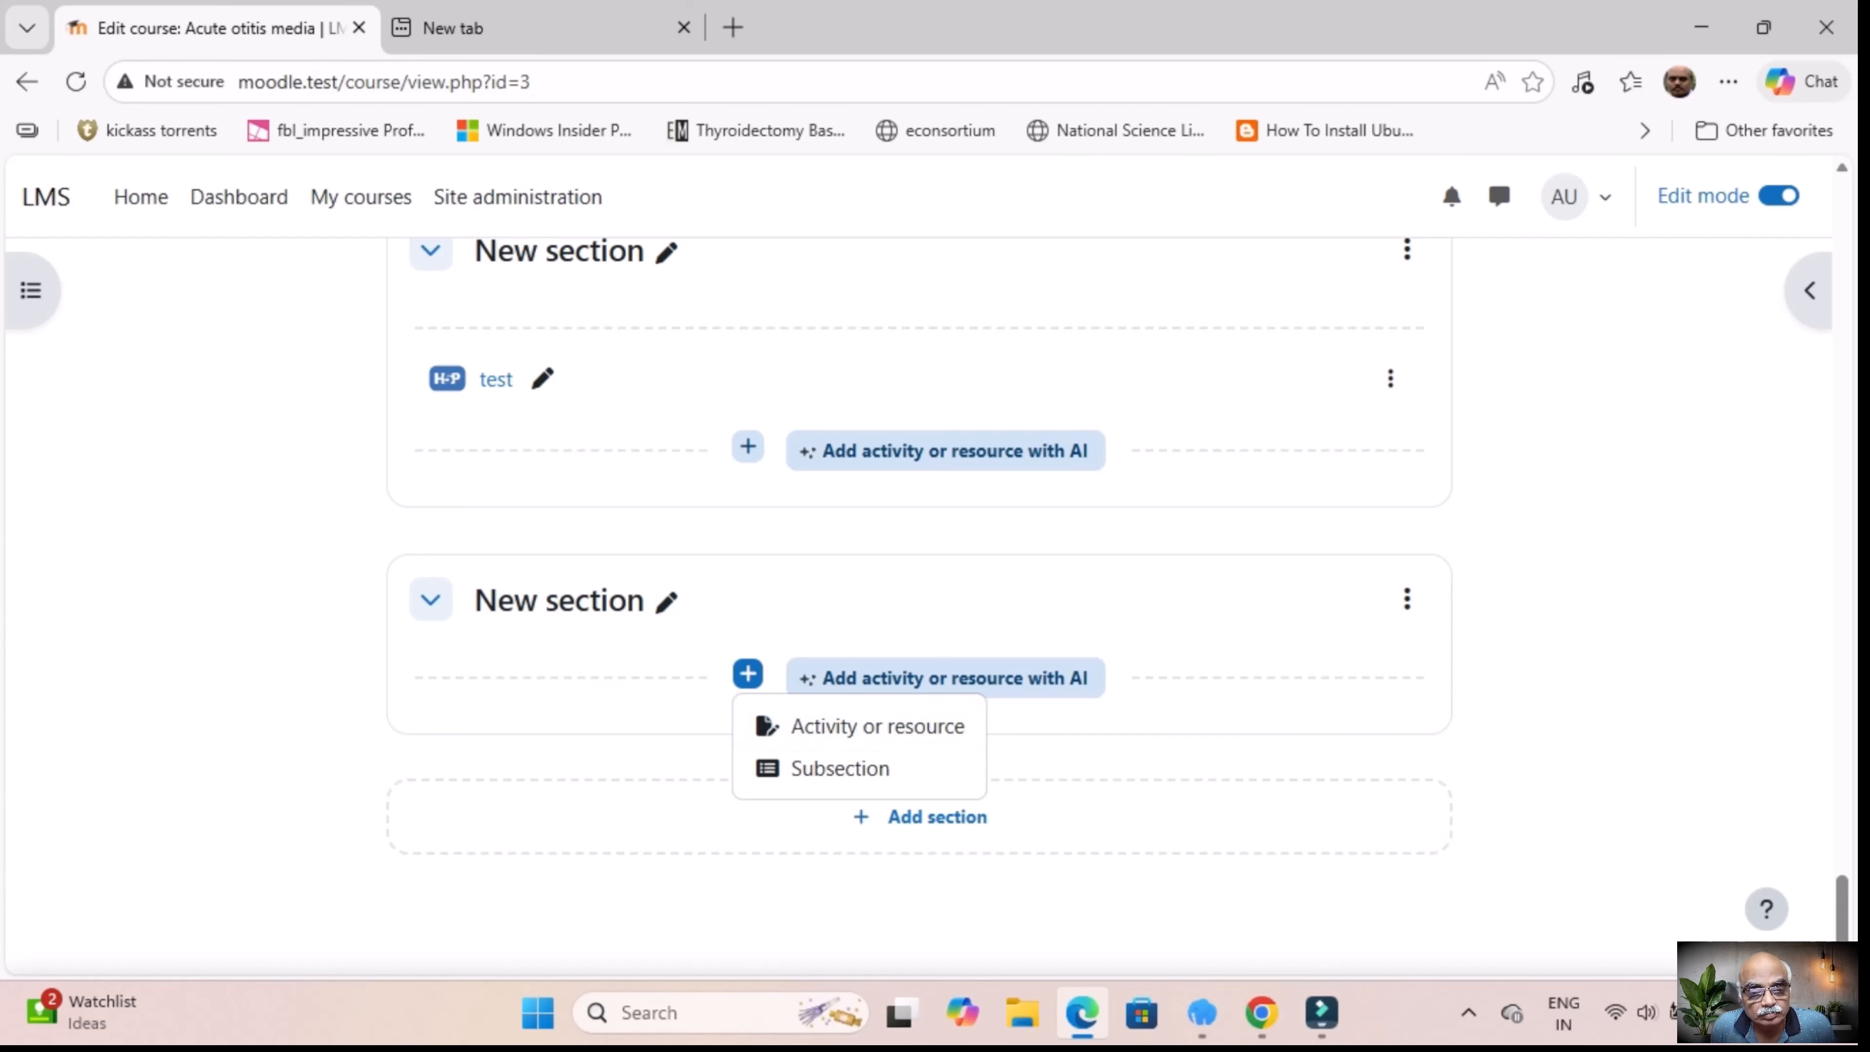
{"action": "left_click", "coordinate": [840, 768]}
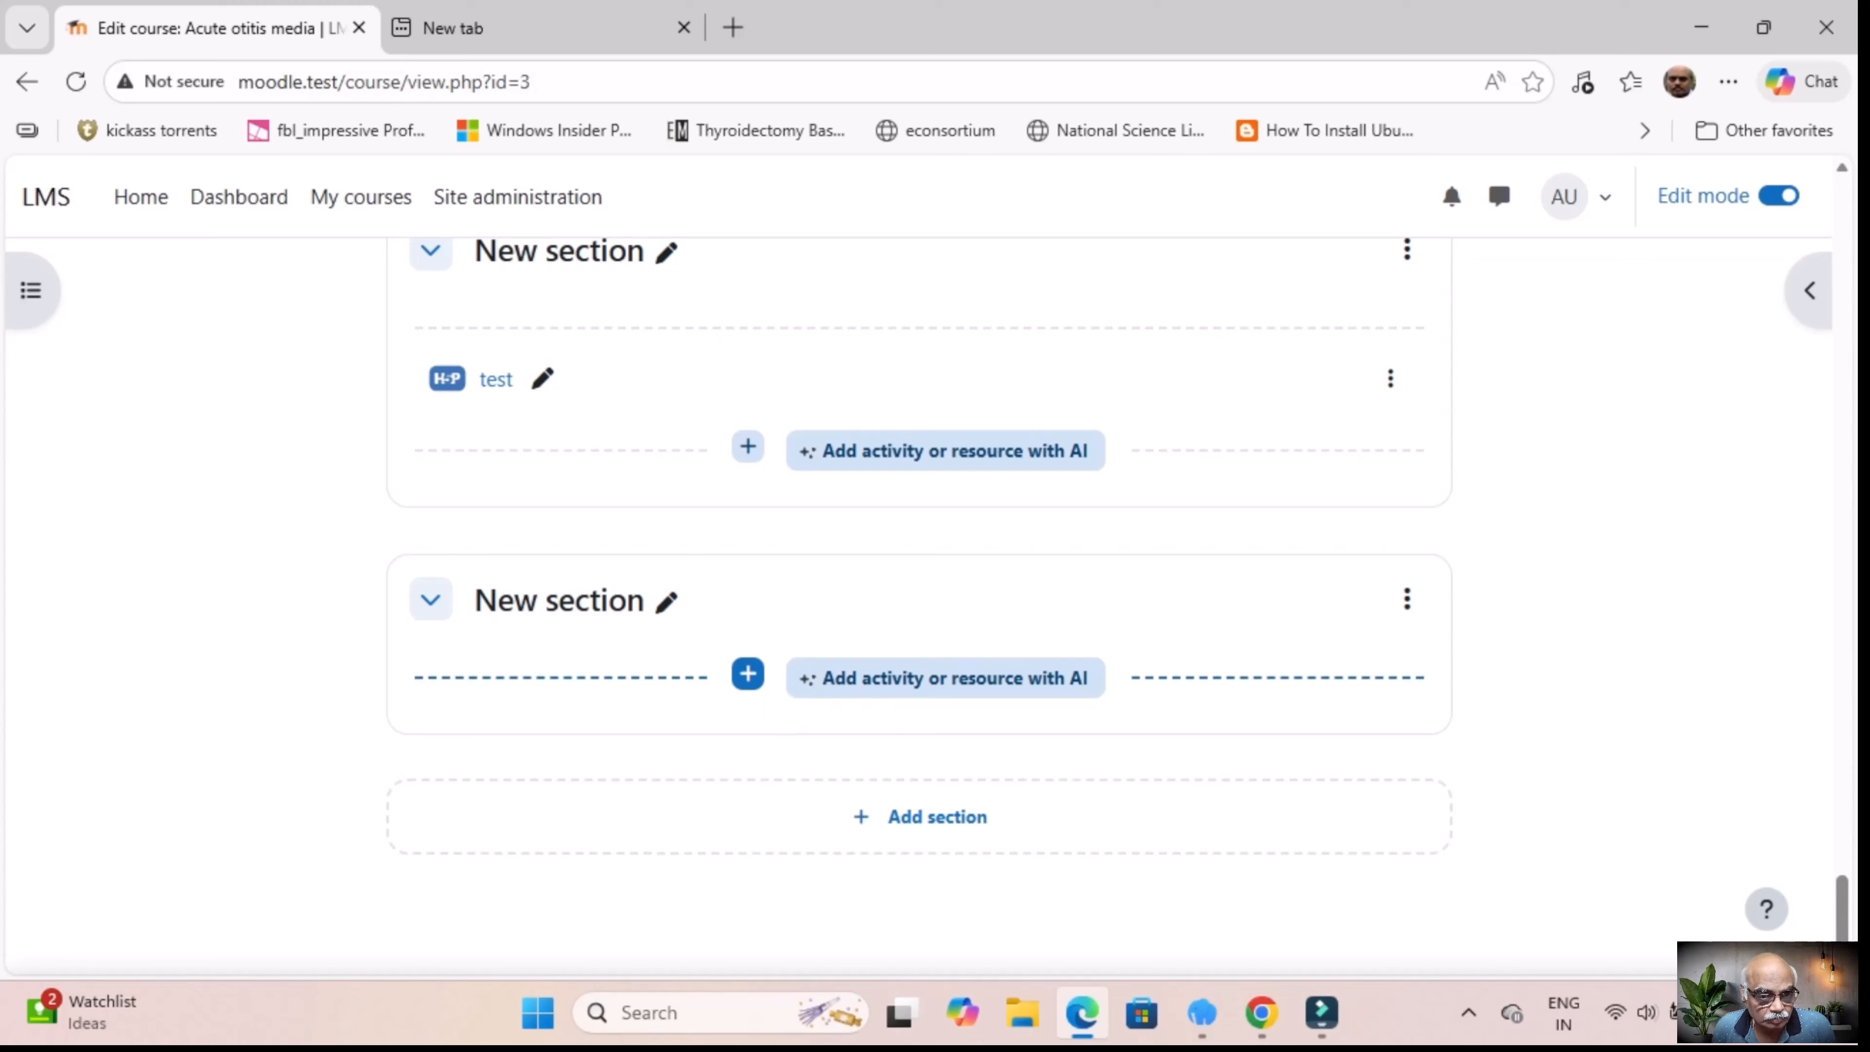
{"action": "left_click", "coordinate": [748, 674]}
{"action": "left_click", "coordinate": [876, 726]}
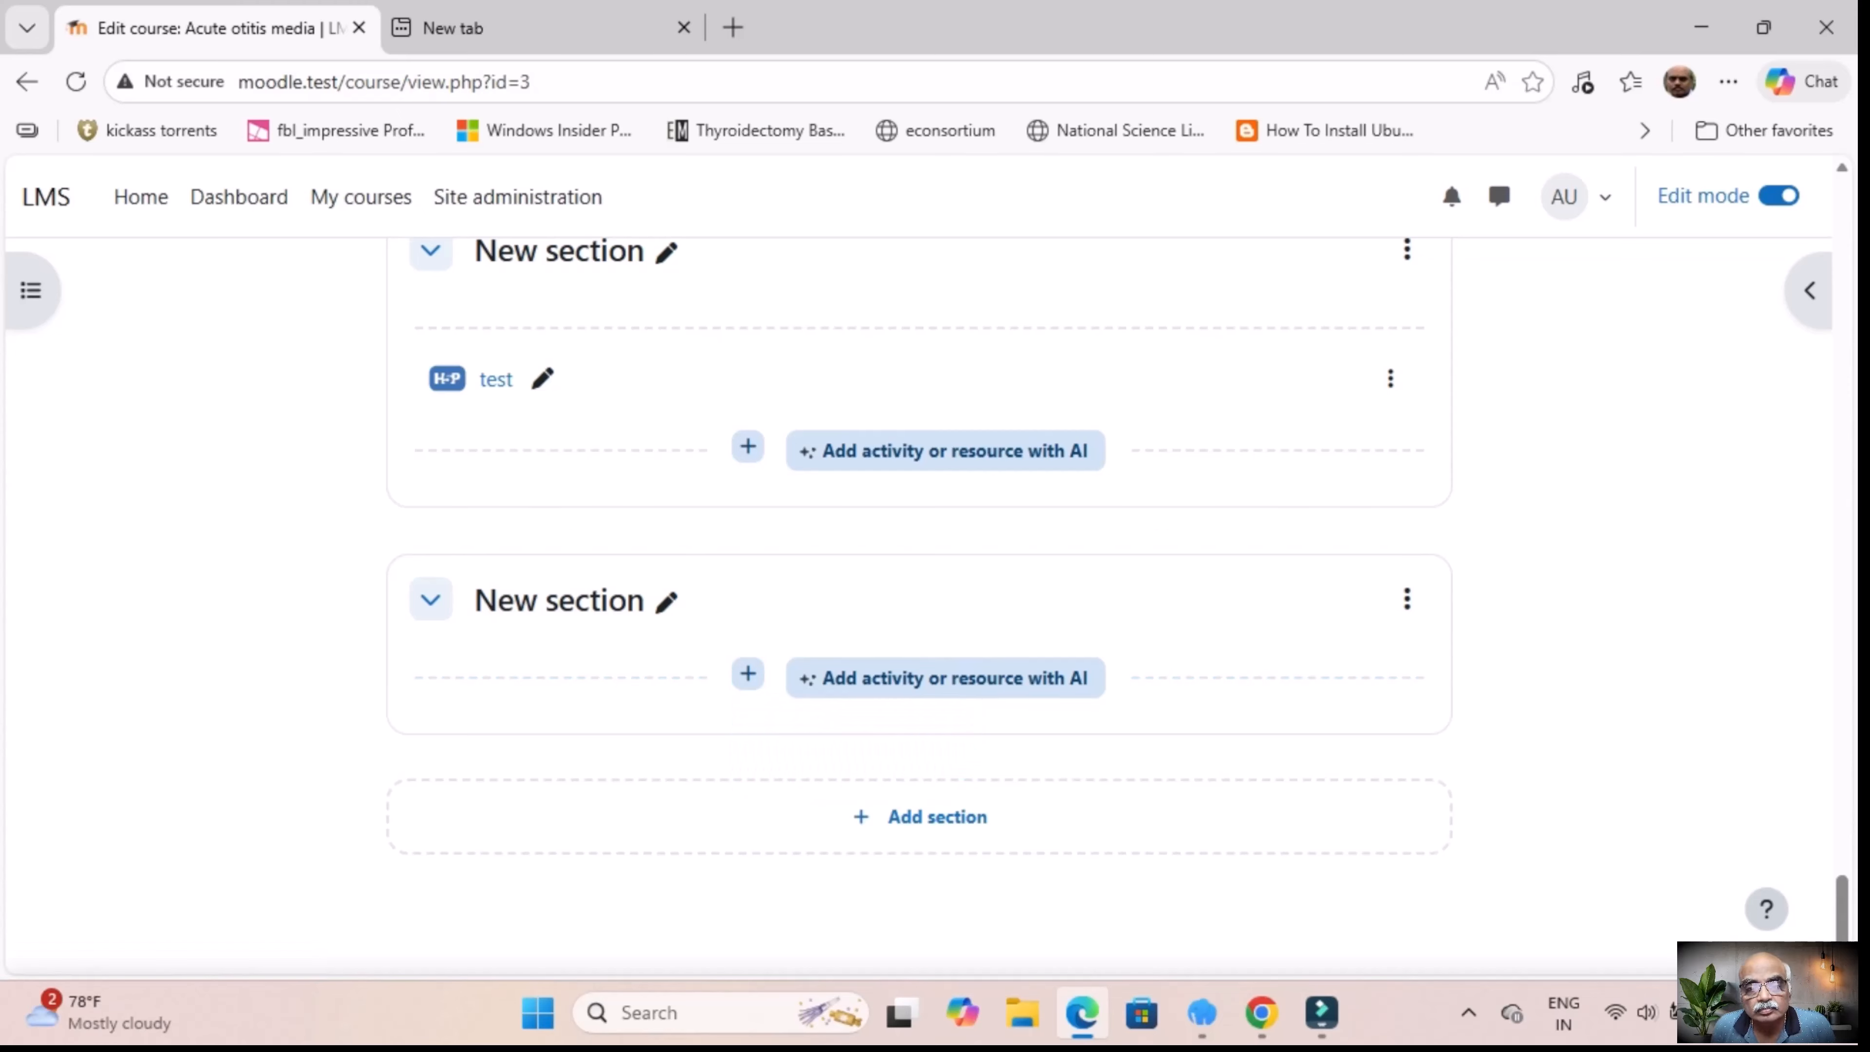
{"action": "scroll", "coordinate": [919, 606], "scroll_direction": "up", "scroll_amount": 2}
{"action": "scroll", "coordinate": [919, 606], "scroll_direction": "down", "scroll_amount": 2}
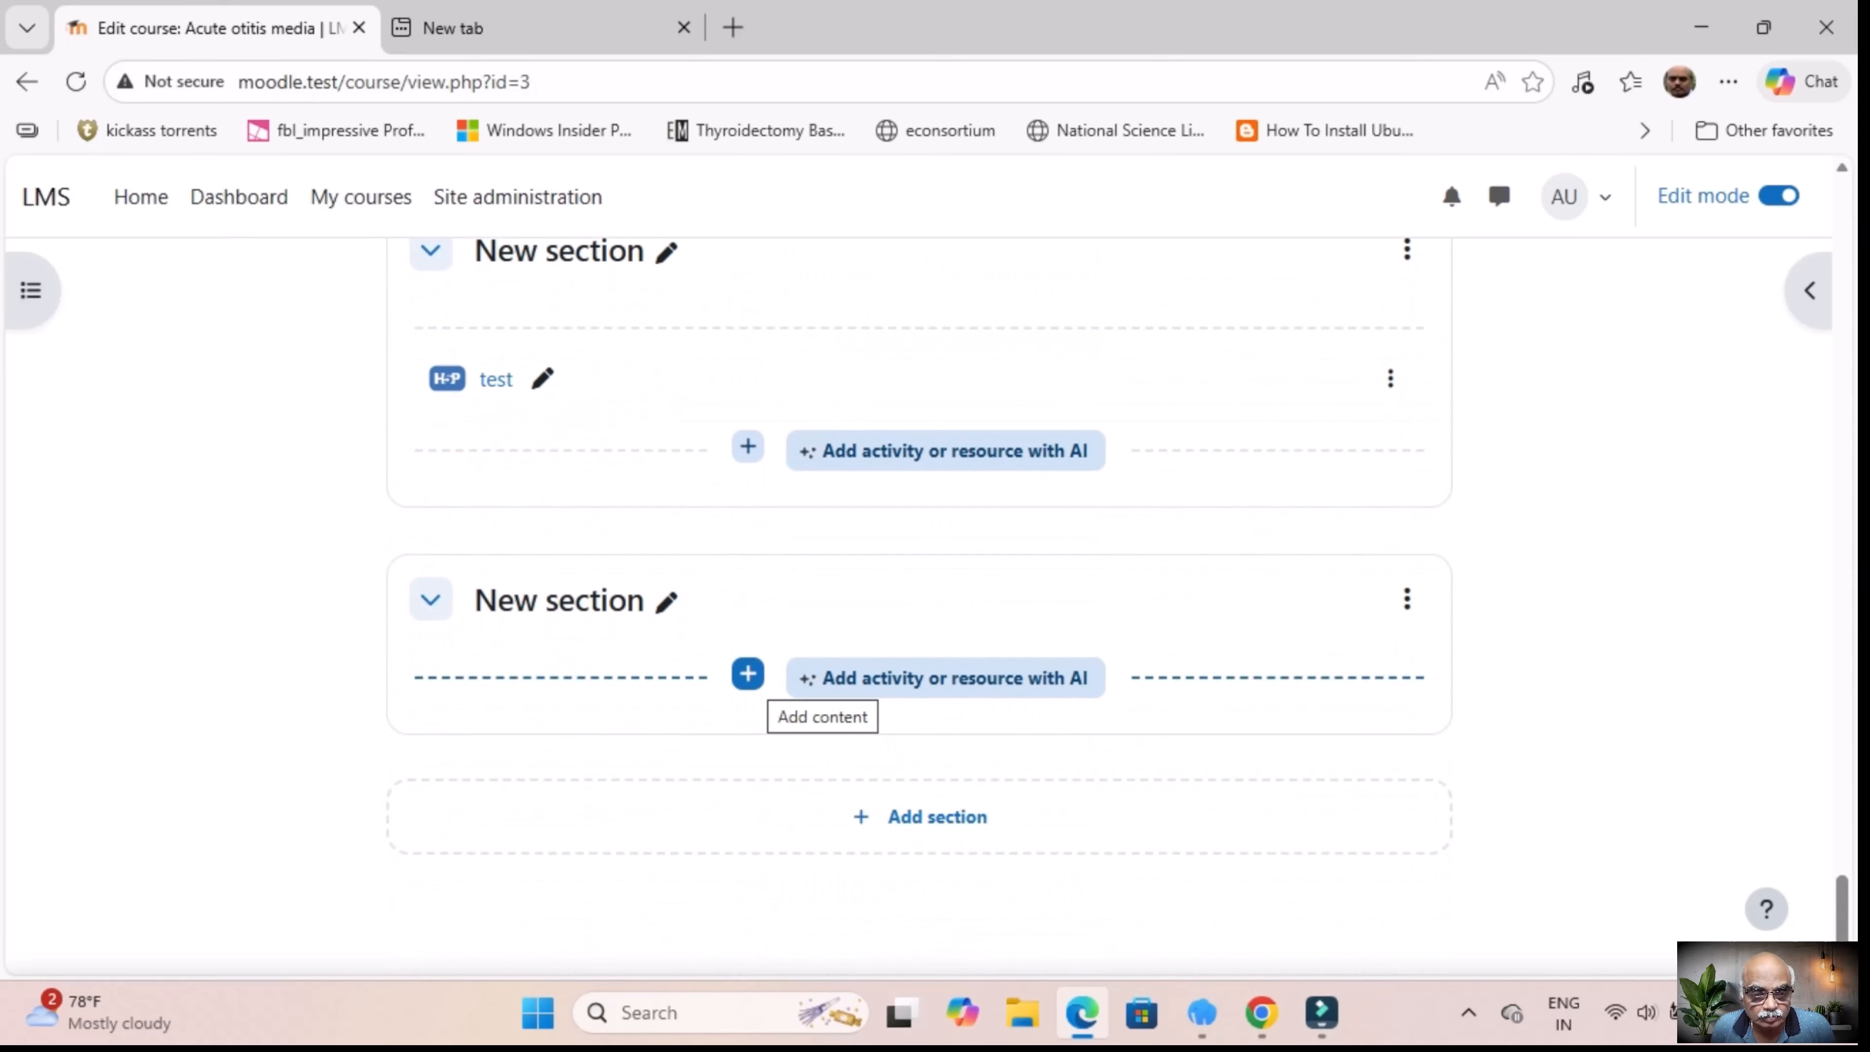
Step: Add a Choice activity to the last new section of the Acute otitis media course
{"action": "left_click", "coordinate": [747, 673]}
{"action": "left_click", "coordinate": [876, 726]}
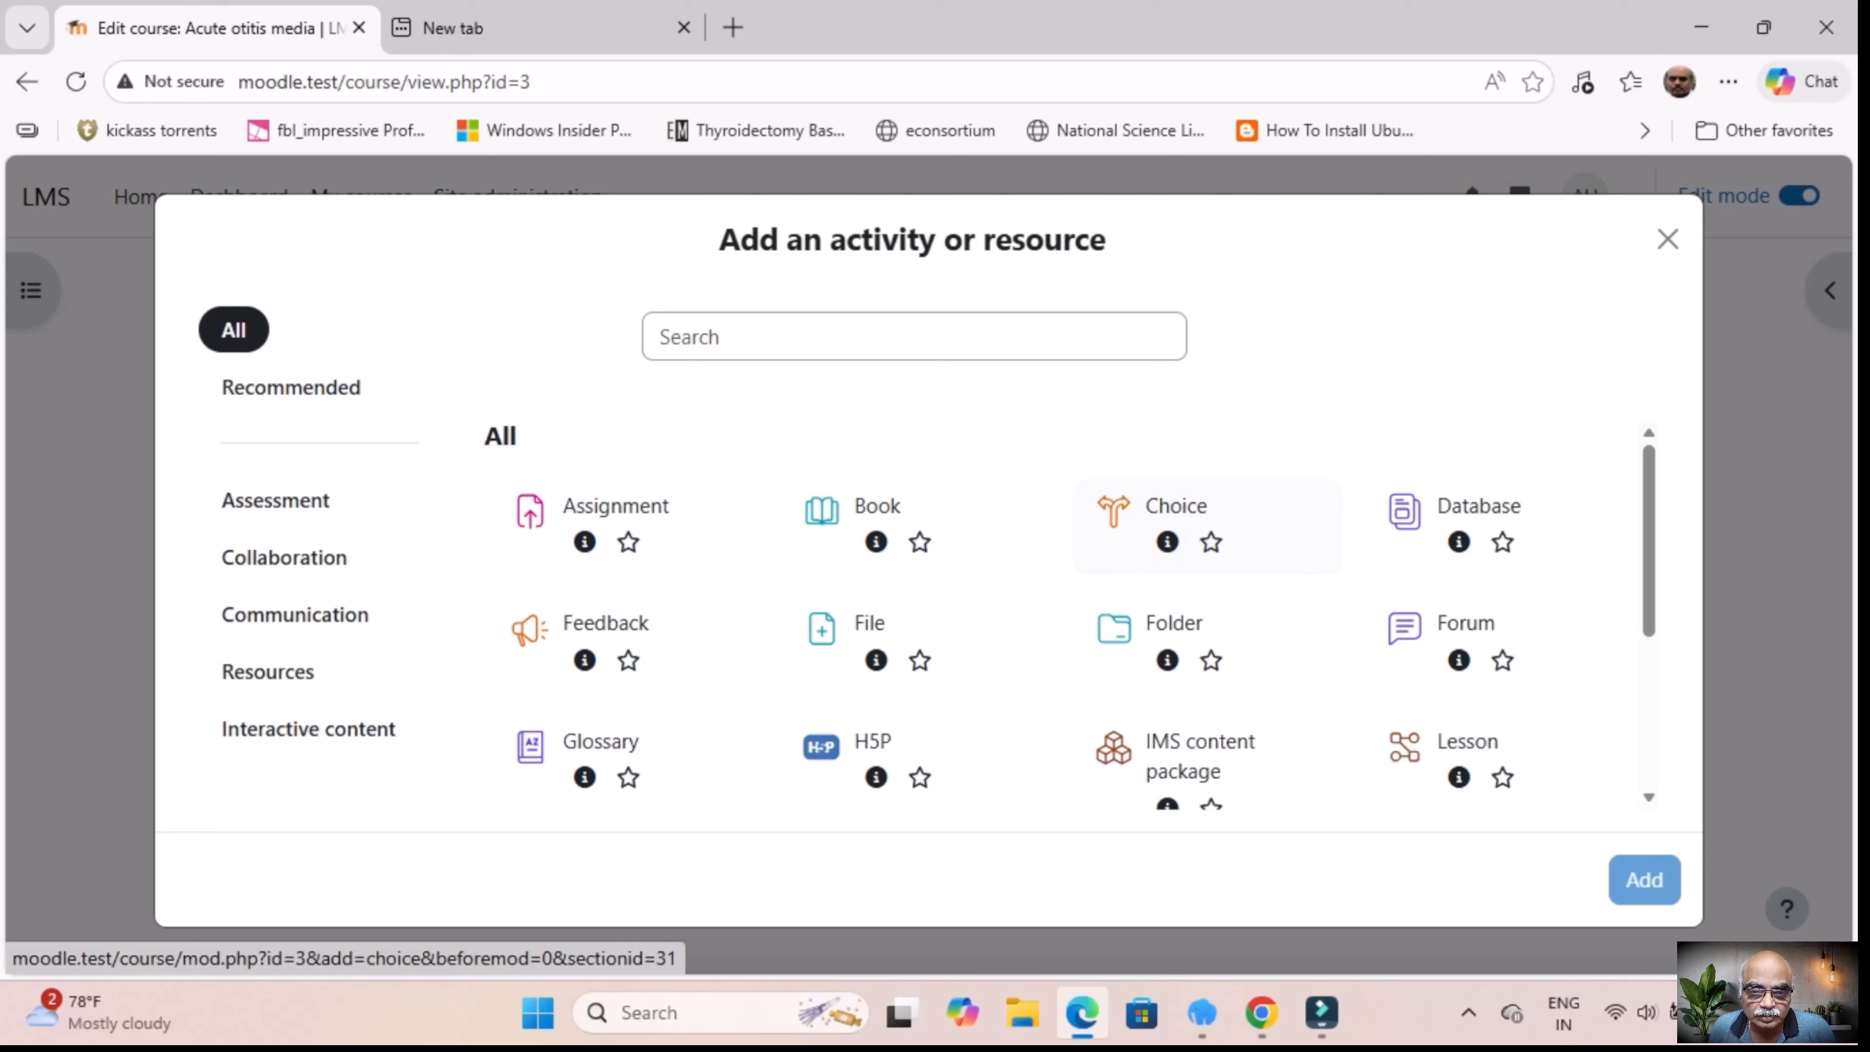
{"action": "left_click", "coordinate": [1178, 519]}
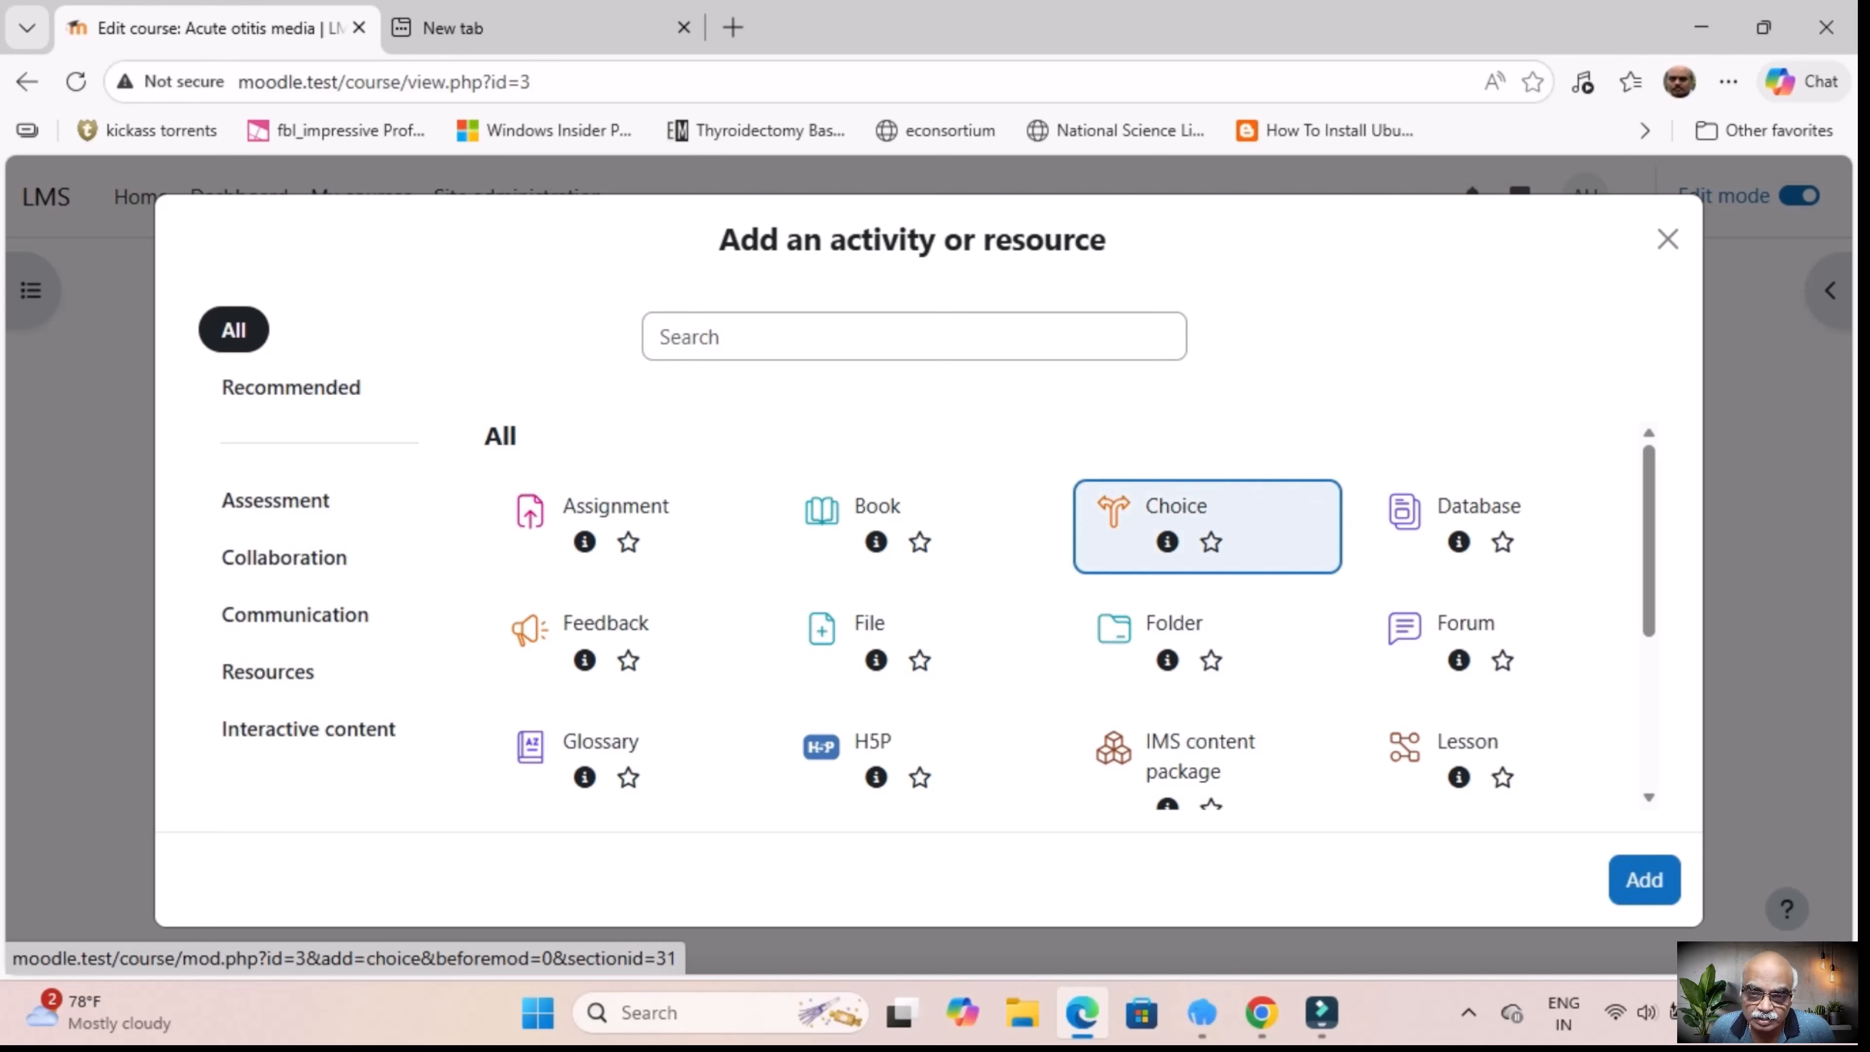
{"action": "left_click", "coordinate": [1644, 880]}
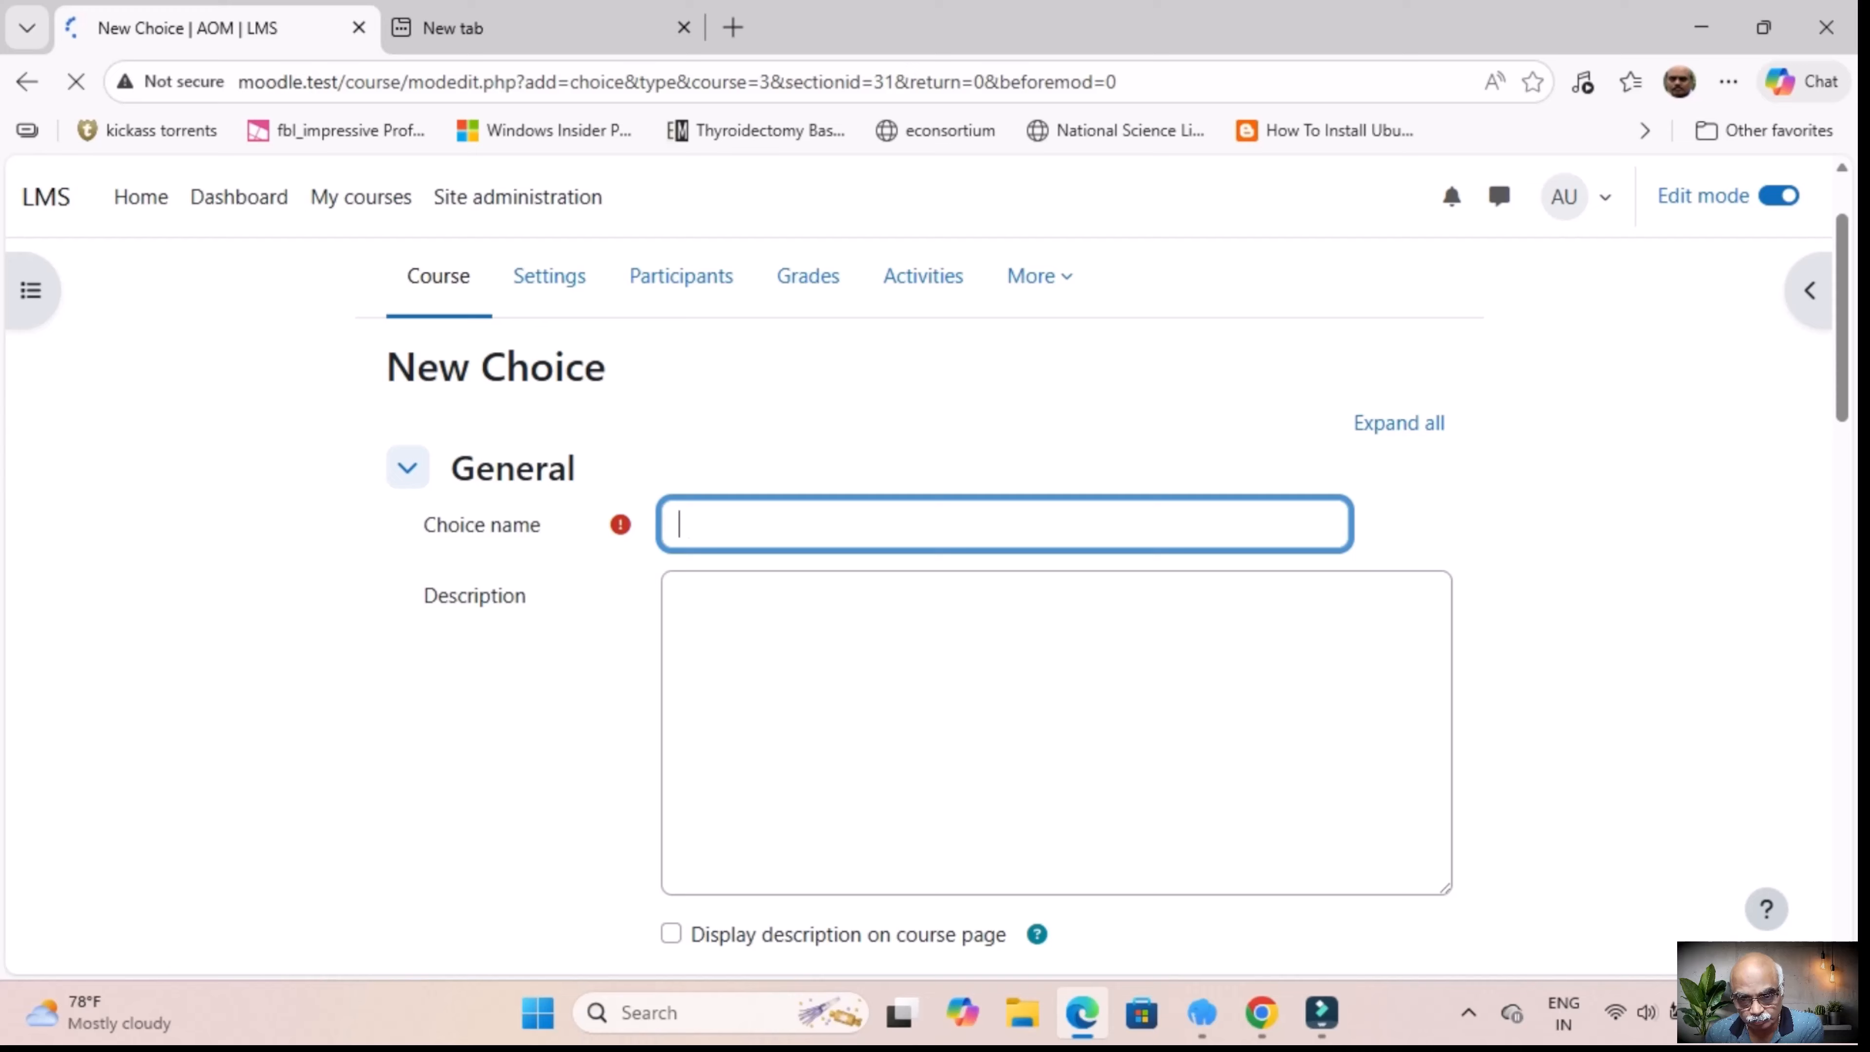
Step: Name the choice "Feed back form" and look over its display mode and response options
{"action": "type", "text": "Feed b"}
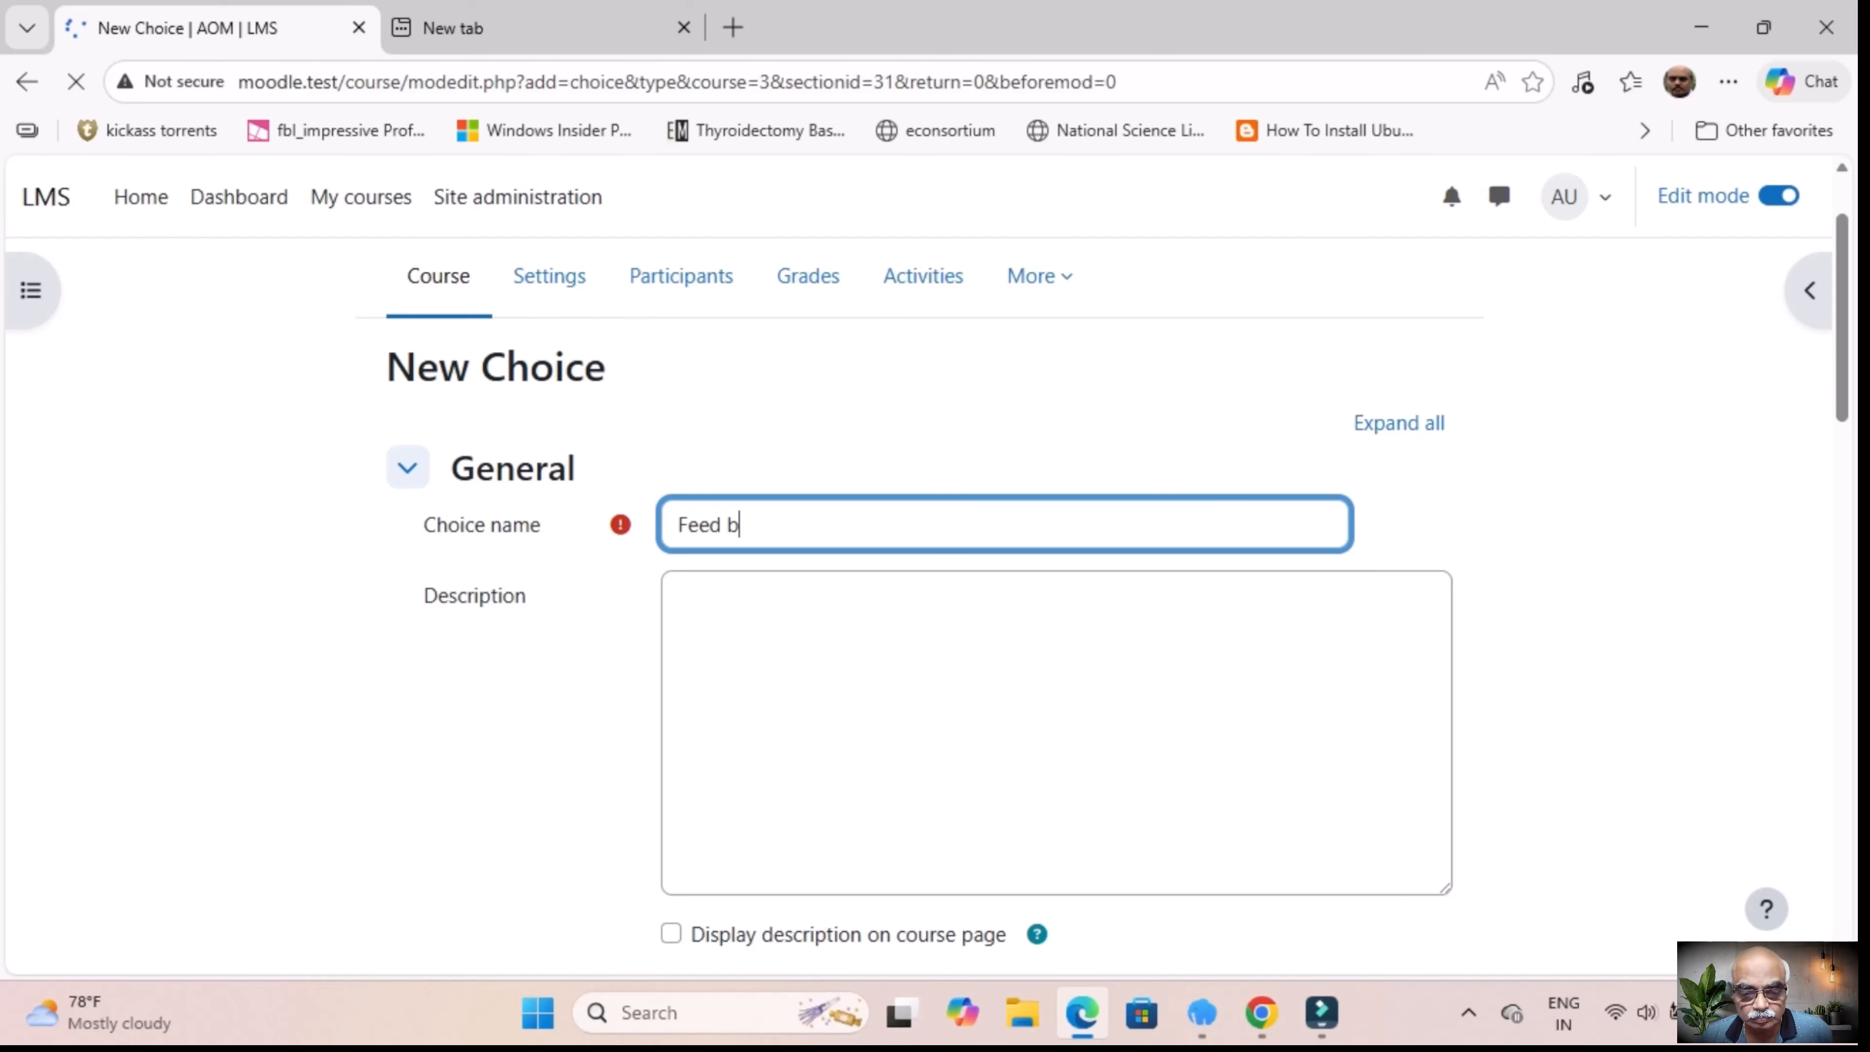
{"action": "type", "text": "ack form"}
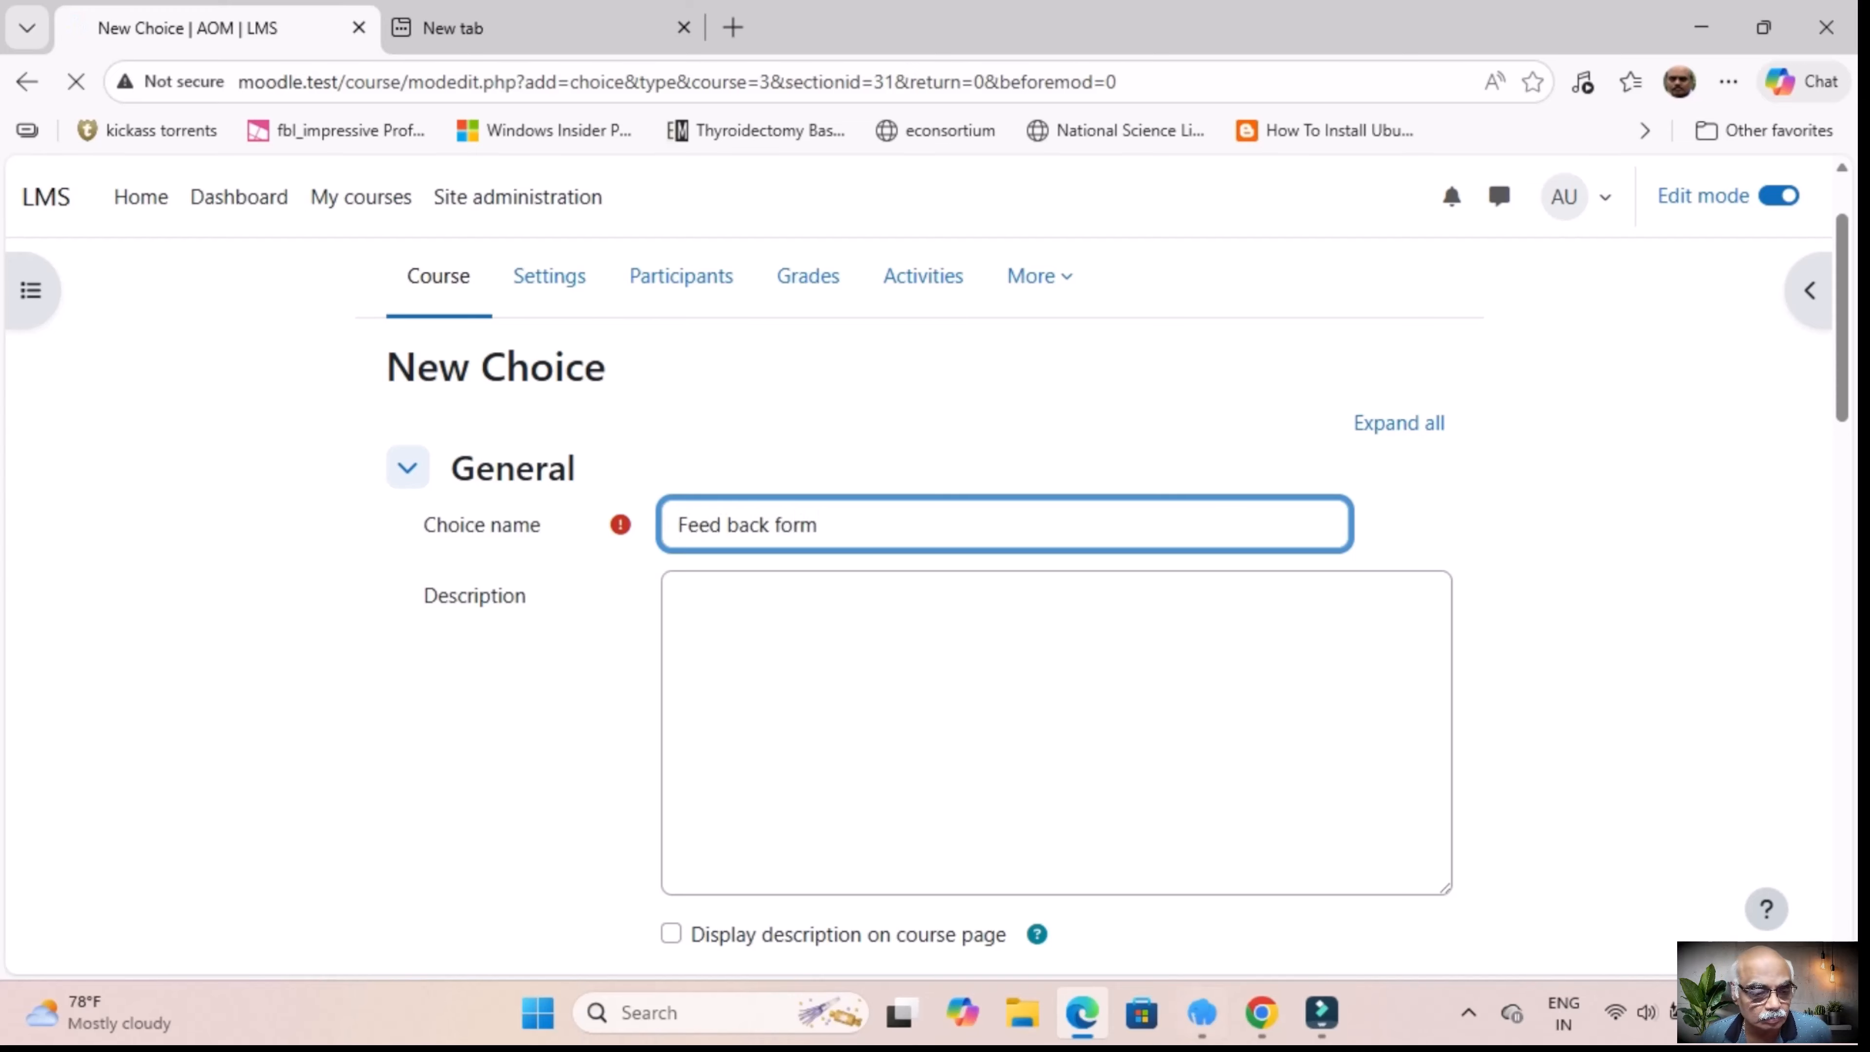
{"action": "scroll", "coordinate": [935, 590], "scroll_direction": "down", "scroll_amount": 5}
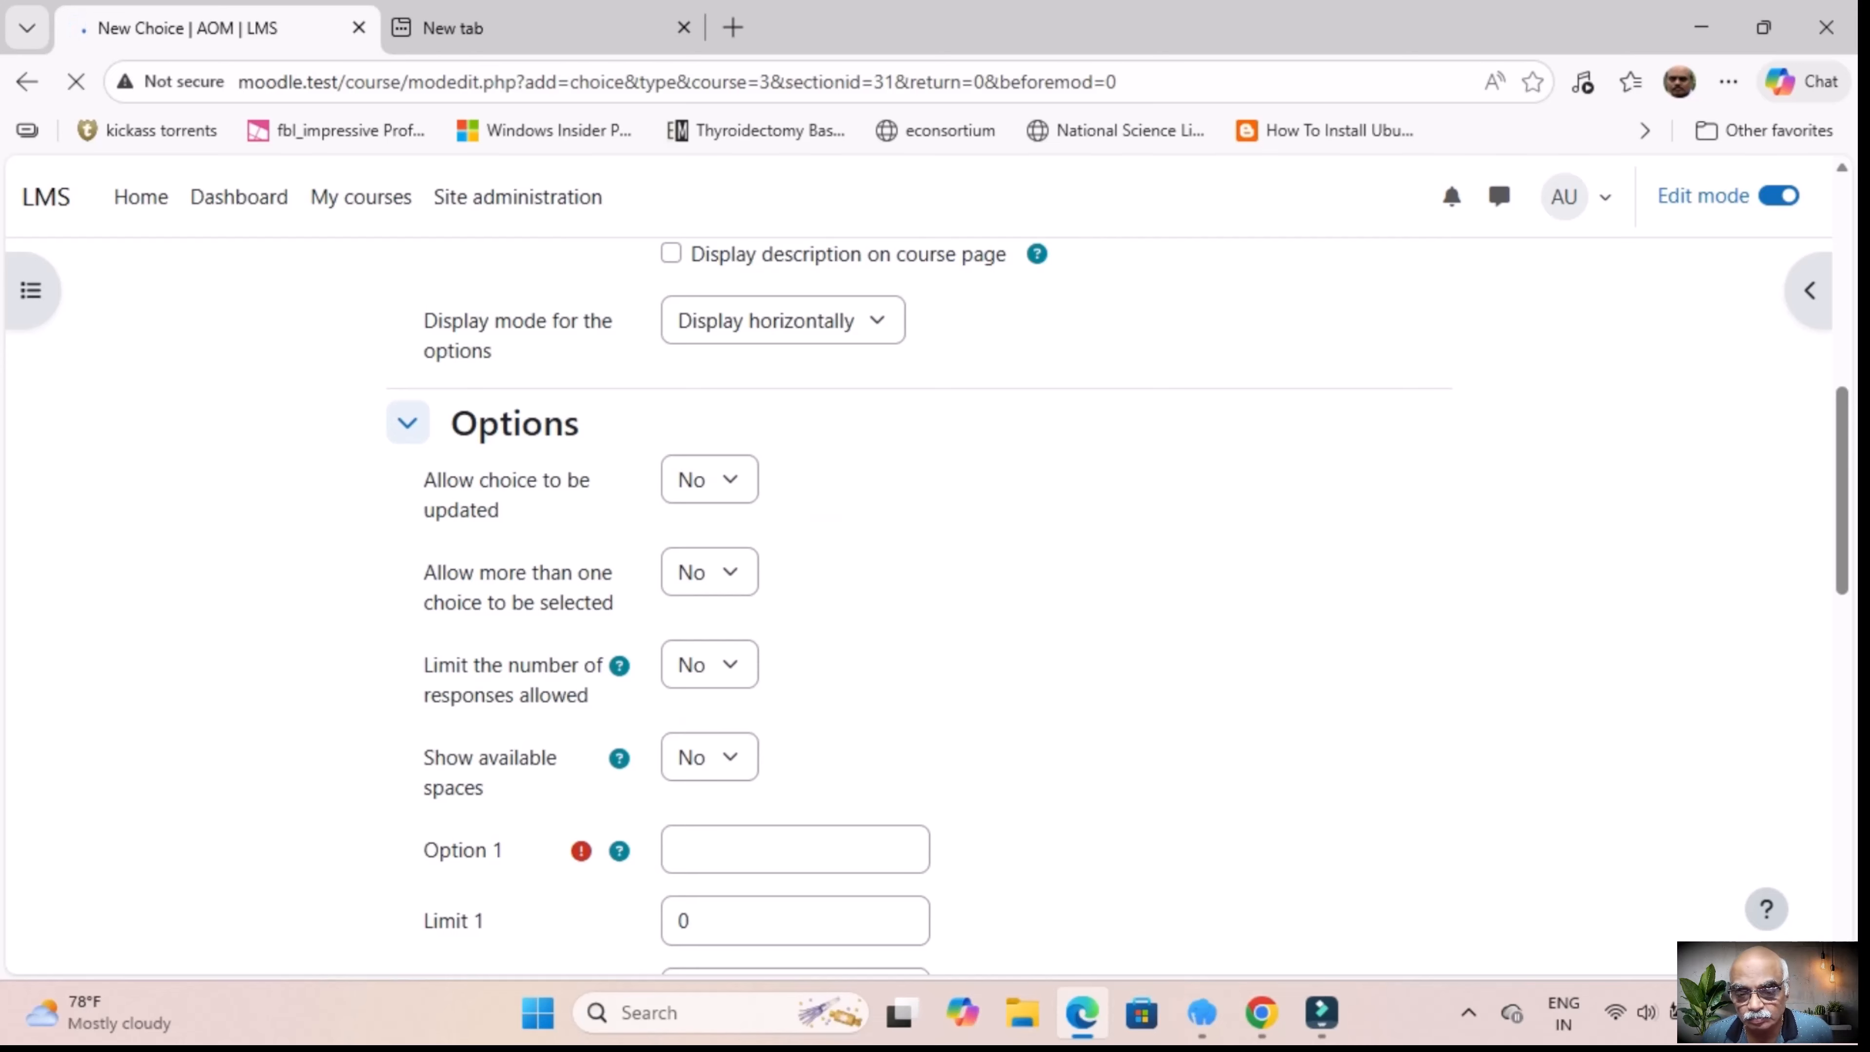
{"action": "scroll", "coordinate": [935, 589], "scroll_direction": "down", "scroll_amount": 3}
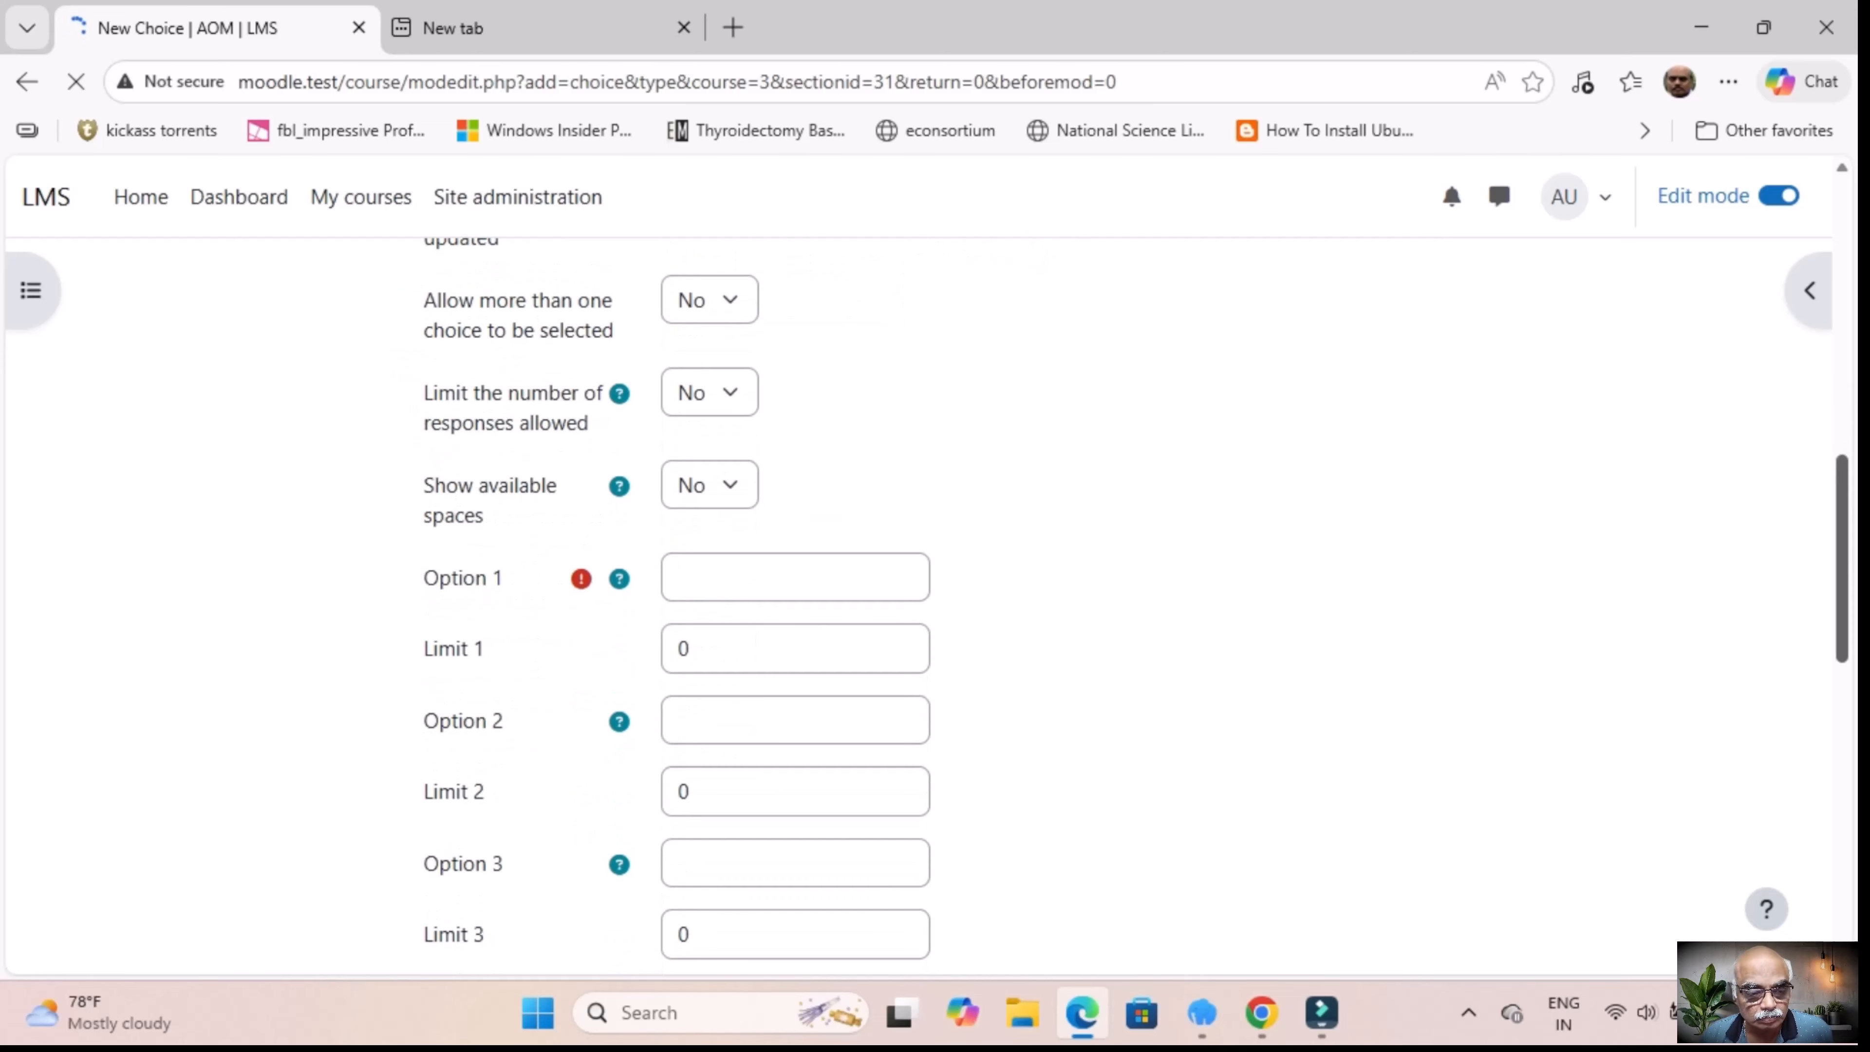
{"action": "scroll", "coordinate": [935, 589], "scroll_direction": "up", "scroll_amount": 7}
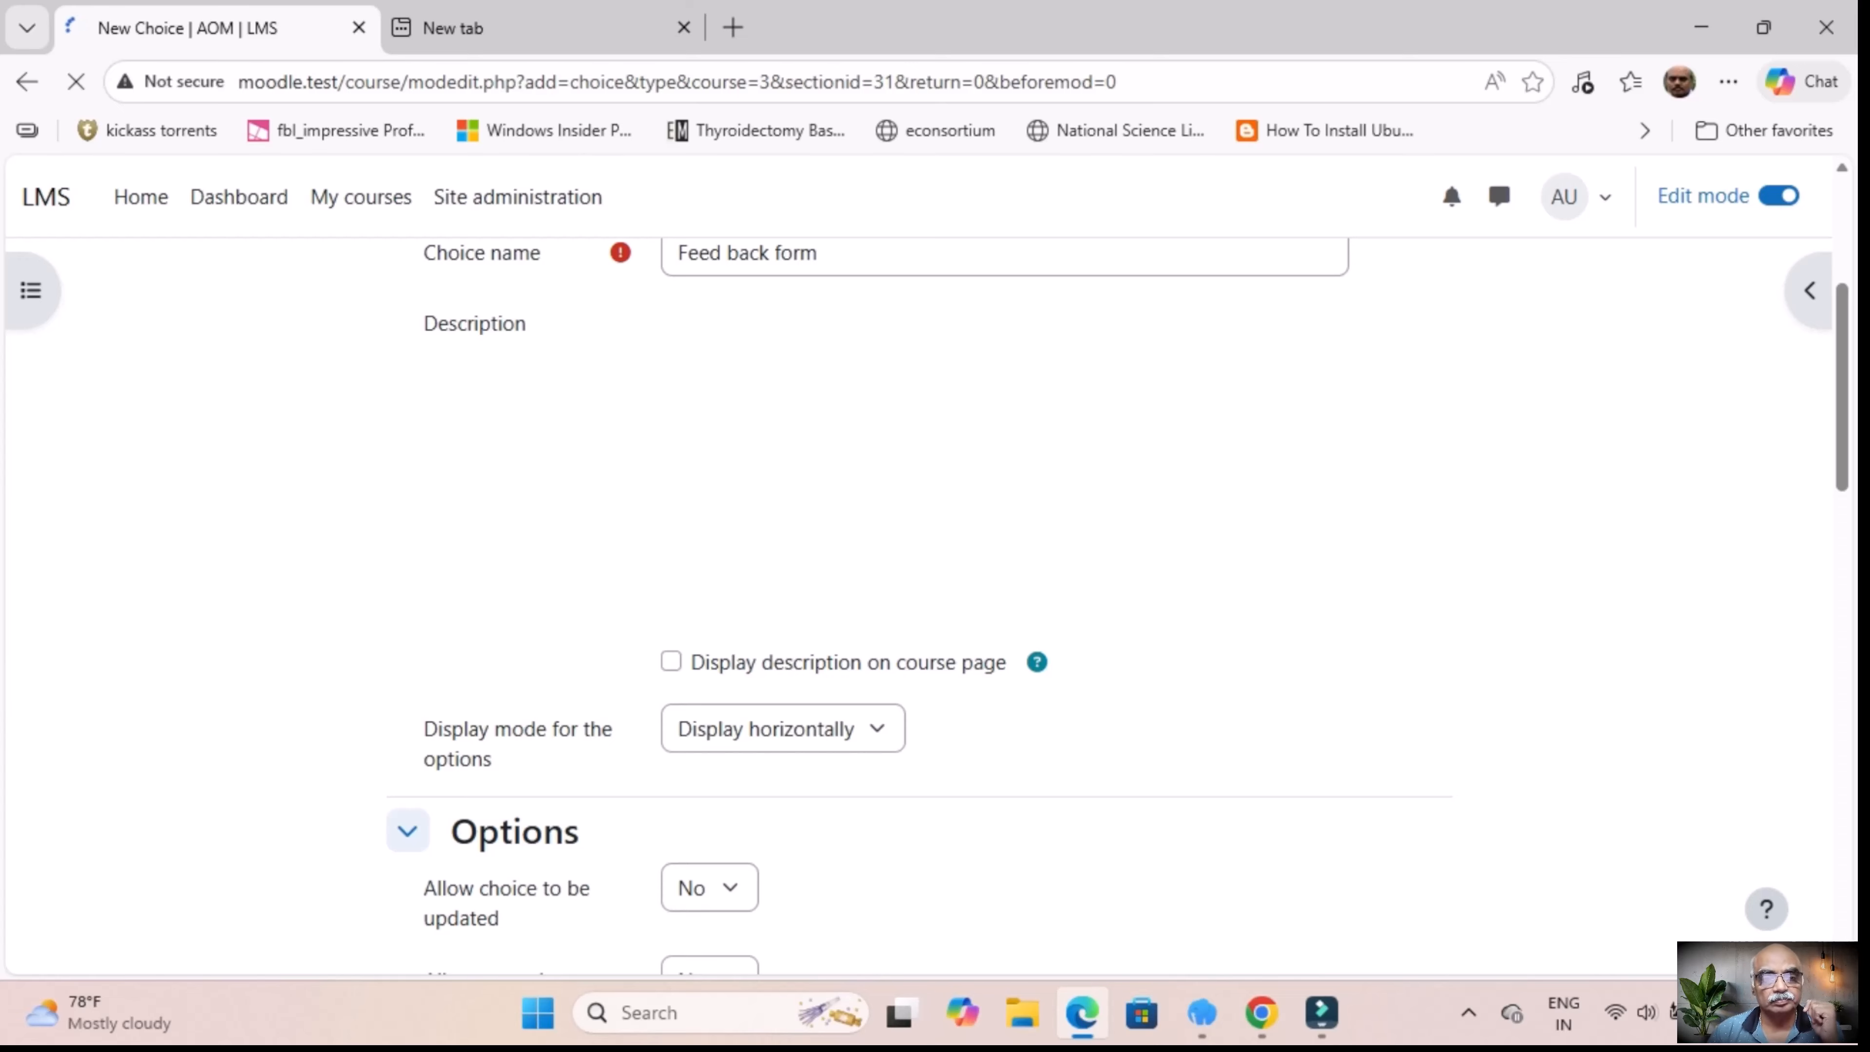
Step: Enter "My knowledge about the subject before this course was" as Option 1 of the choice
{"action": "scroll", "coordinate": [935, 589], "scroll_direction": "down", "scroll_amount": 3}
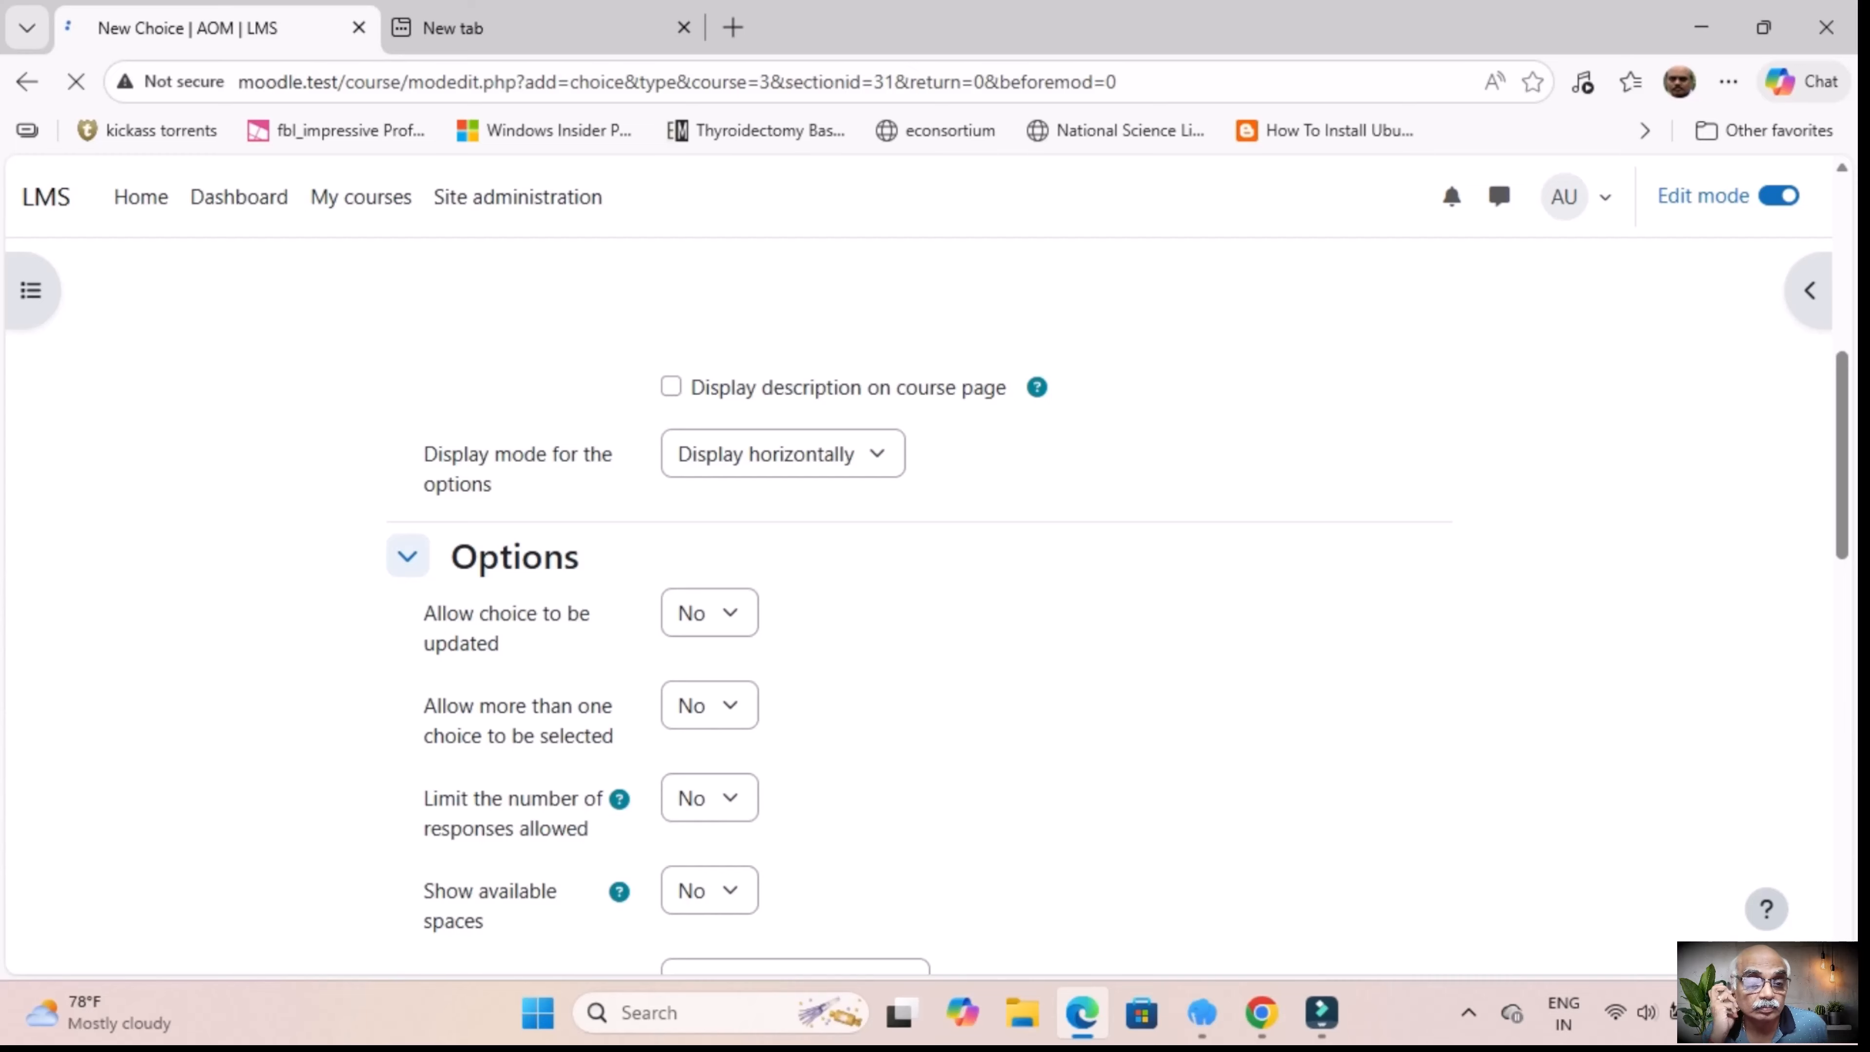
{"action": "scroll", "coordinate": [935, 589], "scroll_direction": "down", "scroll_amount": 3}
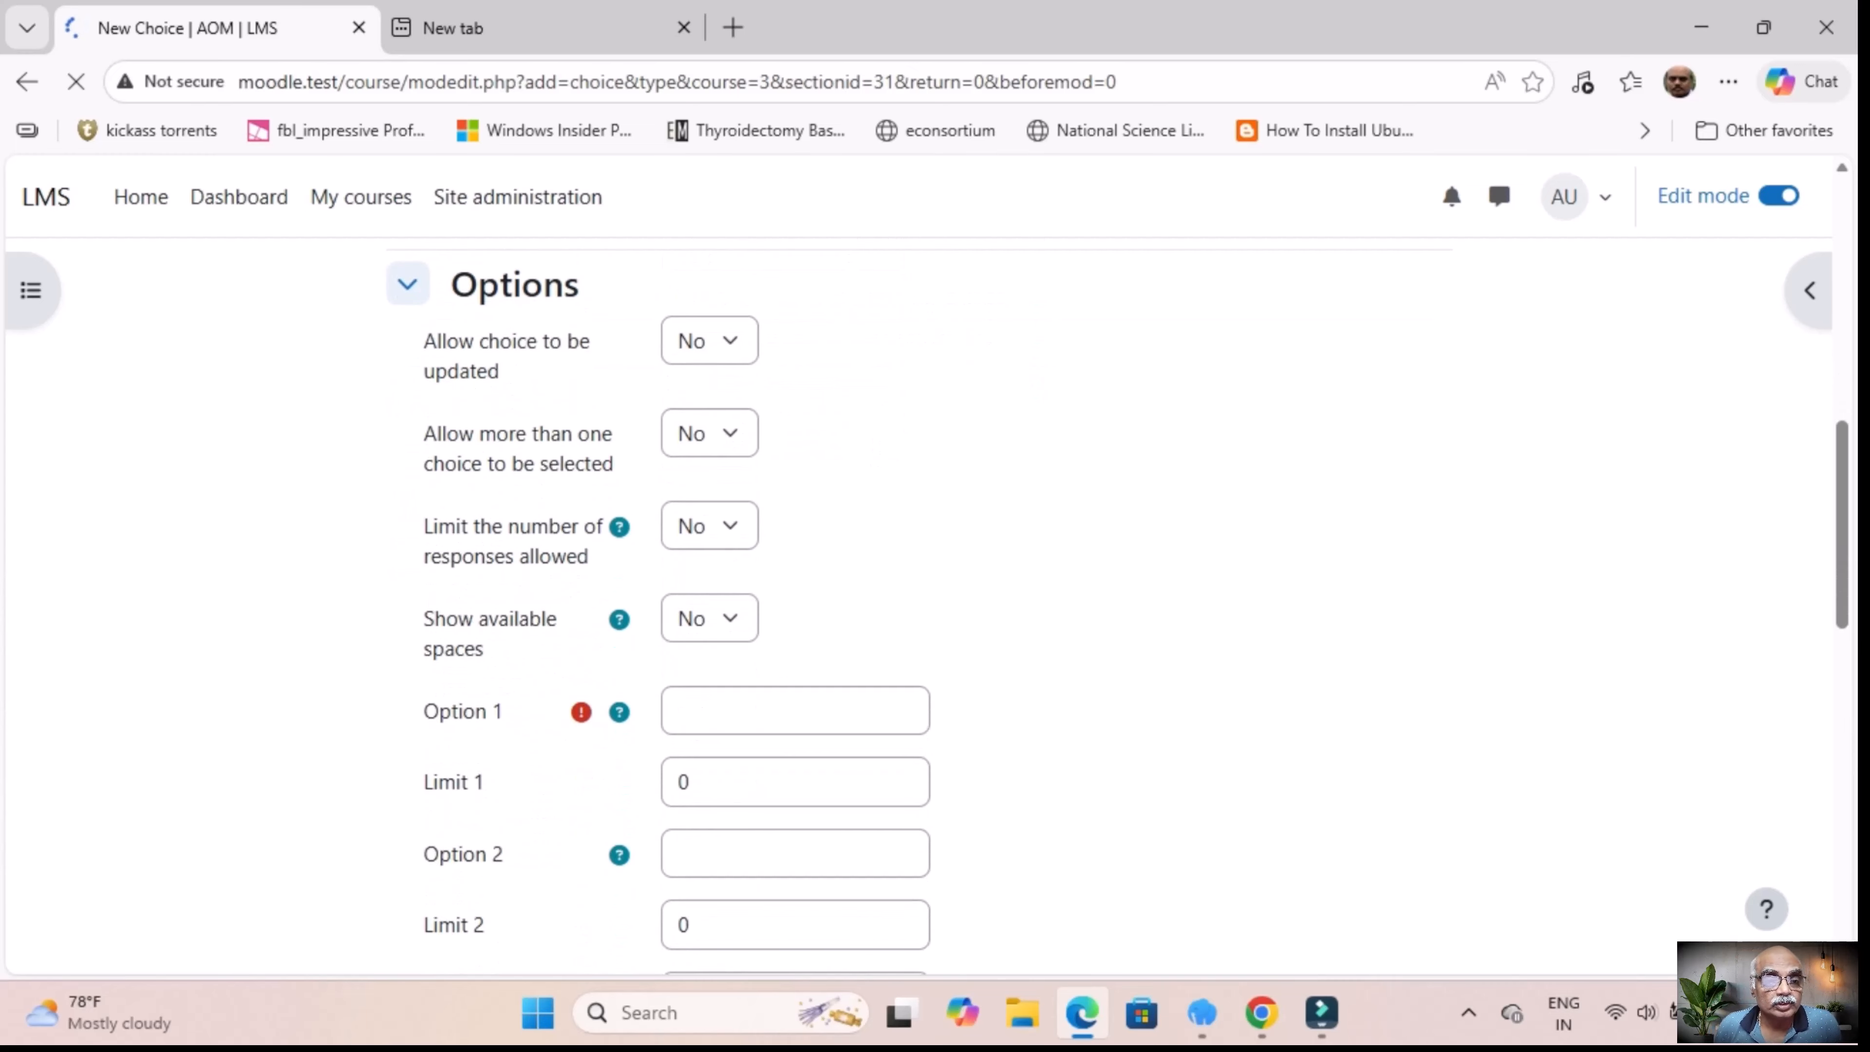
{"action": "left_click", "coordinate": [795, 711]}
{"action": "type", "text": "M"}
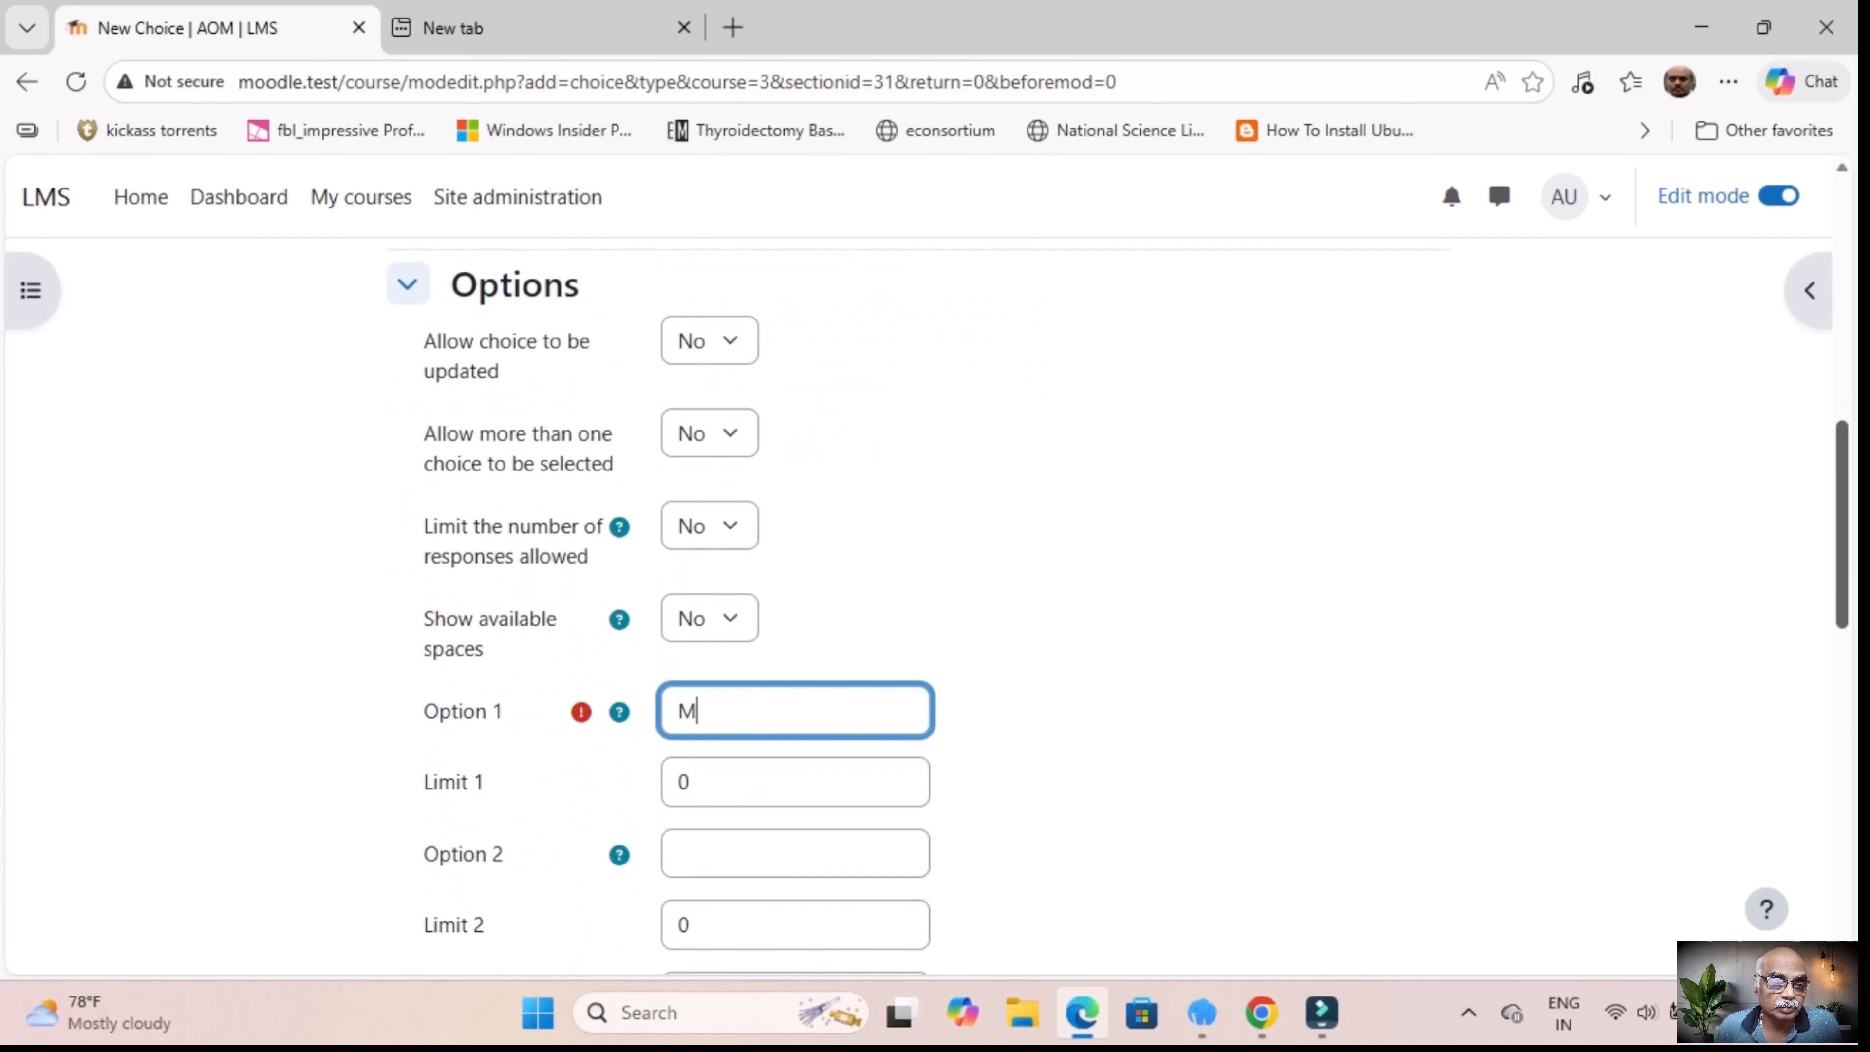
{"action": "type", "text": "y knowle"}
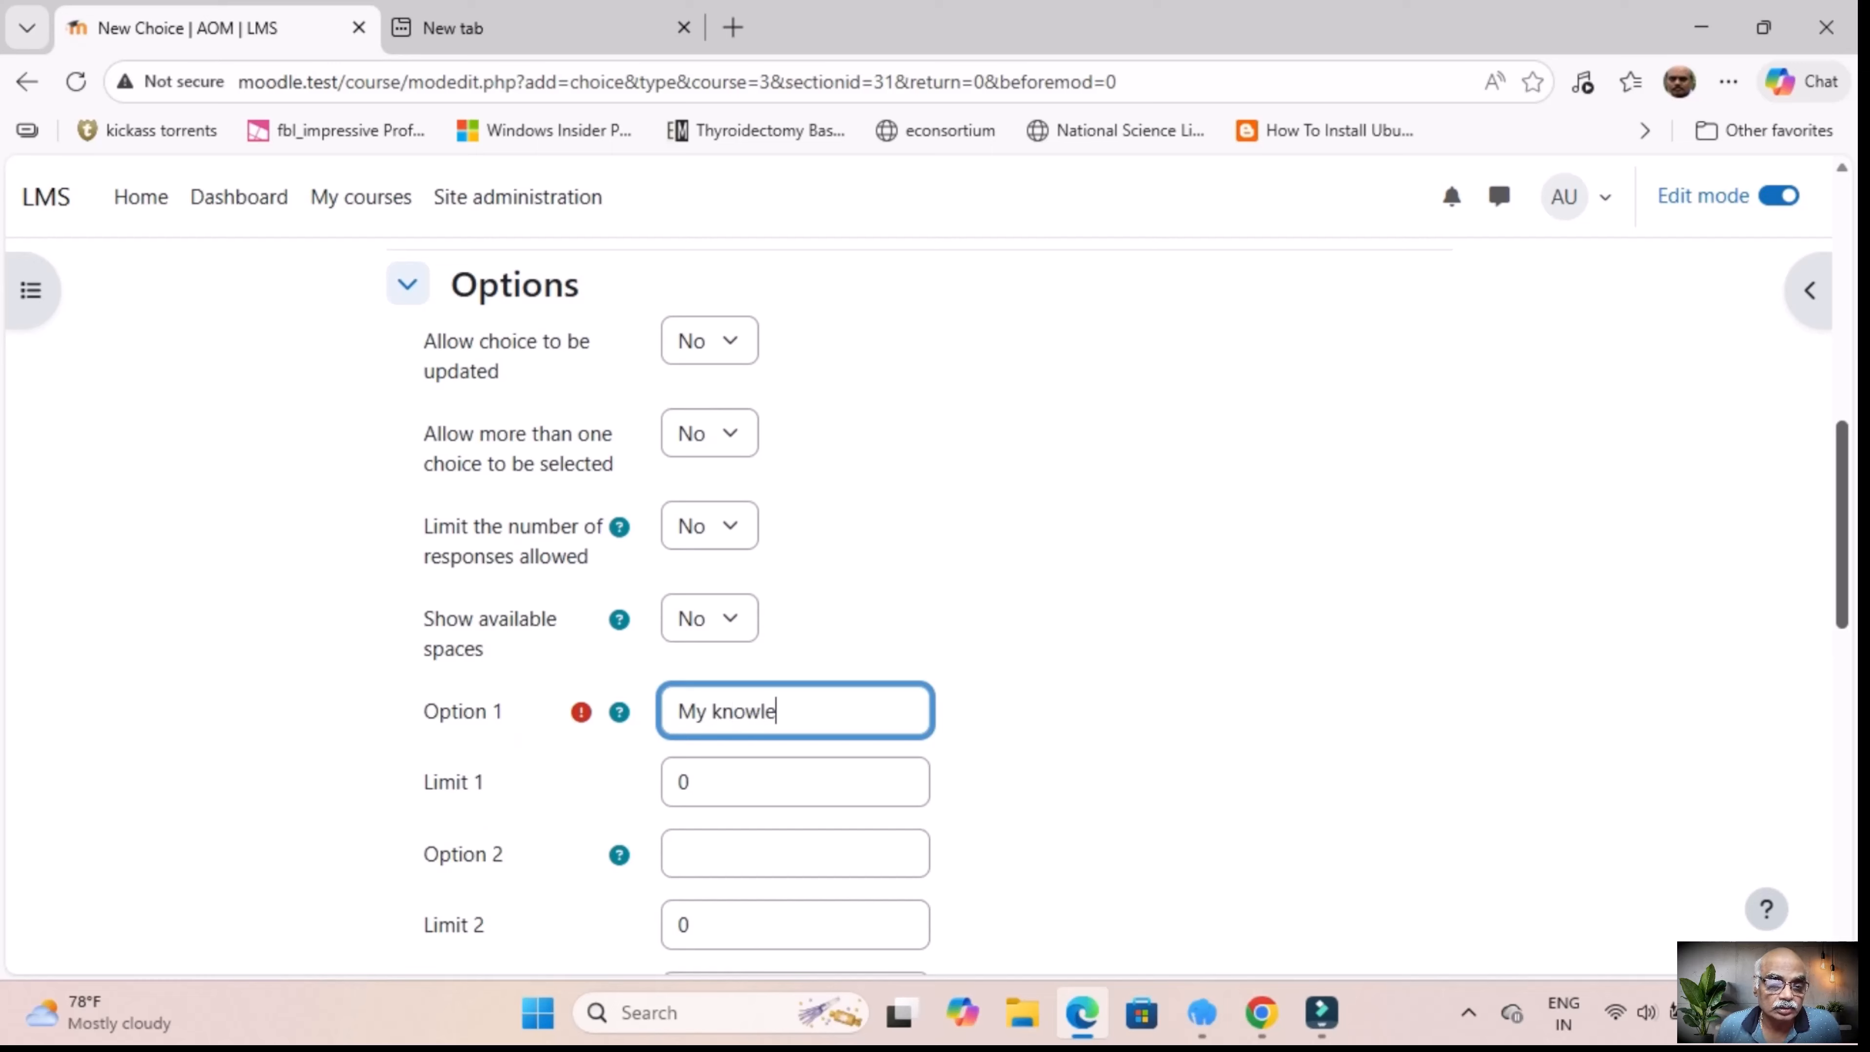
{"action": "type", "text": "dge abut"}
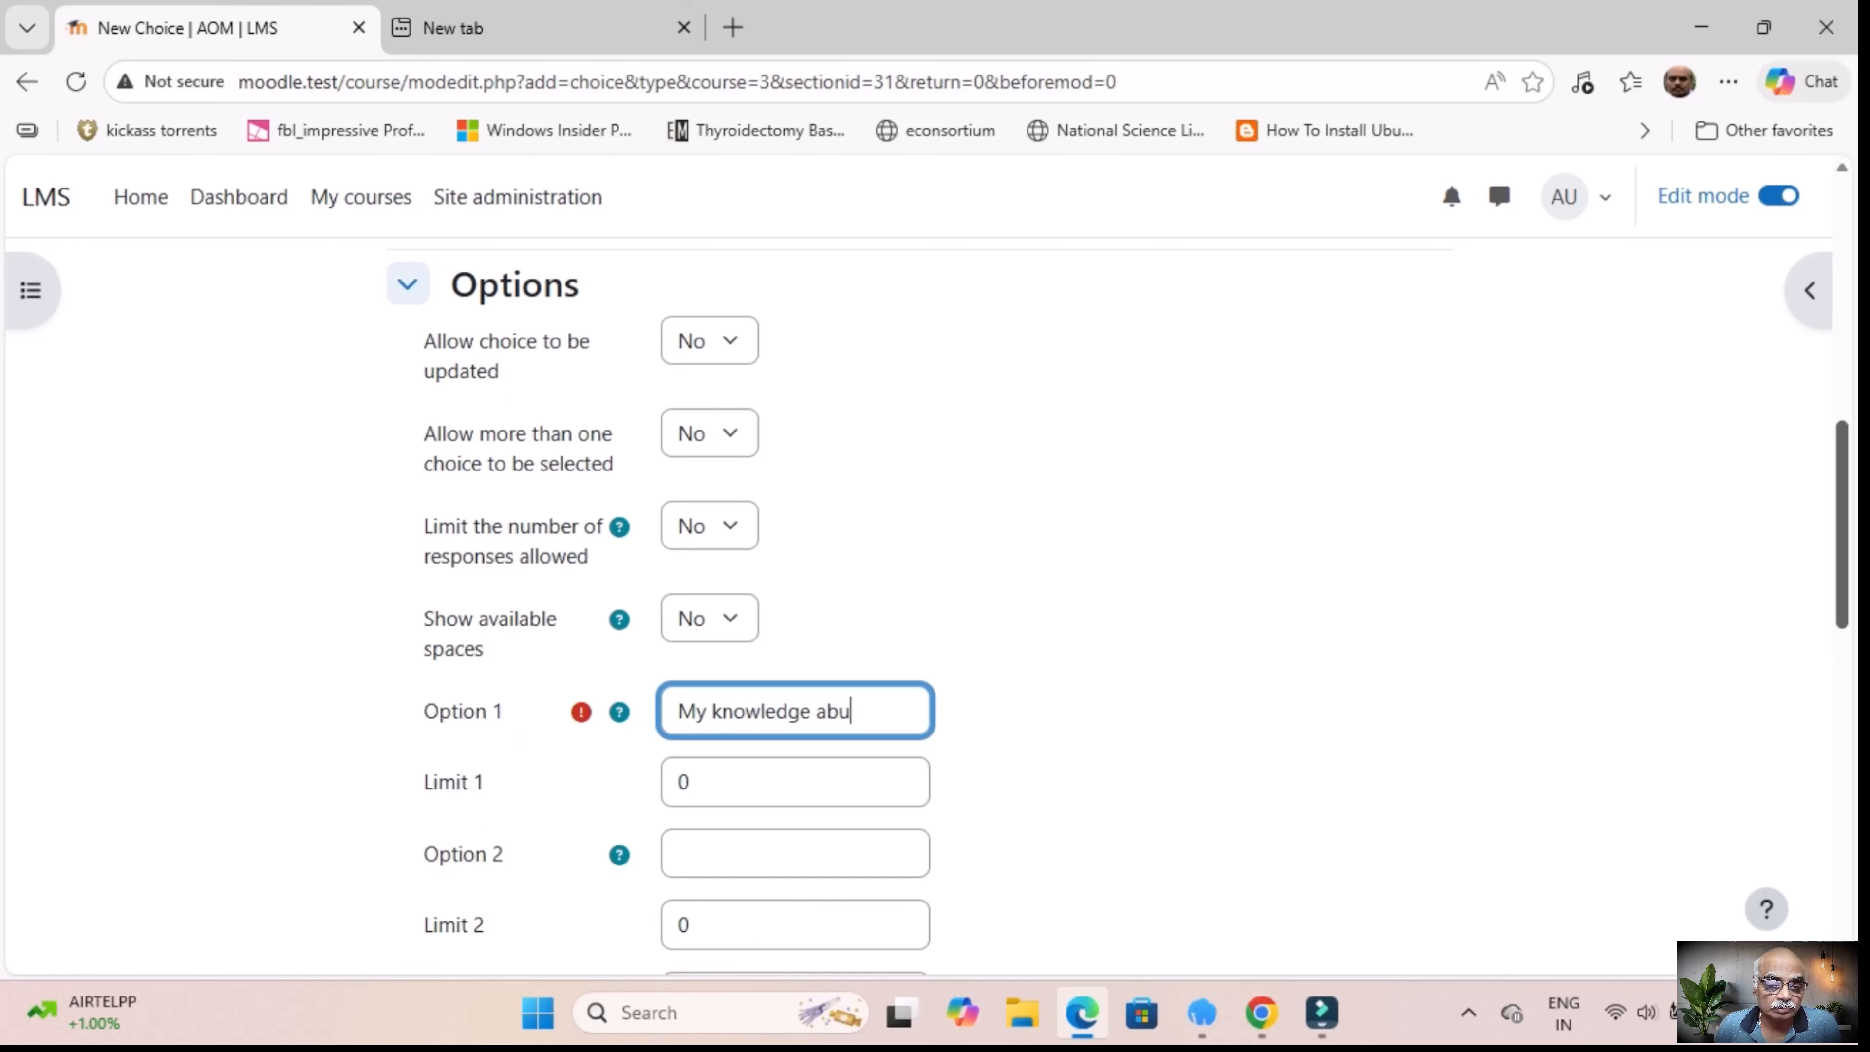
{"action": "key", "text": "BackSpace"}
{"action": "key", "text": "BackSpace"}
{"action": "type", "text": "ou"}
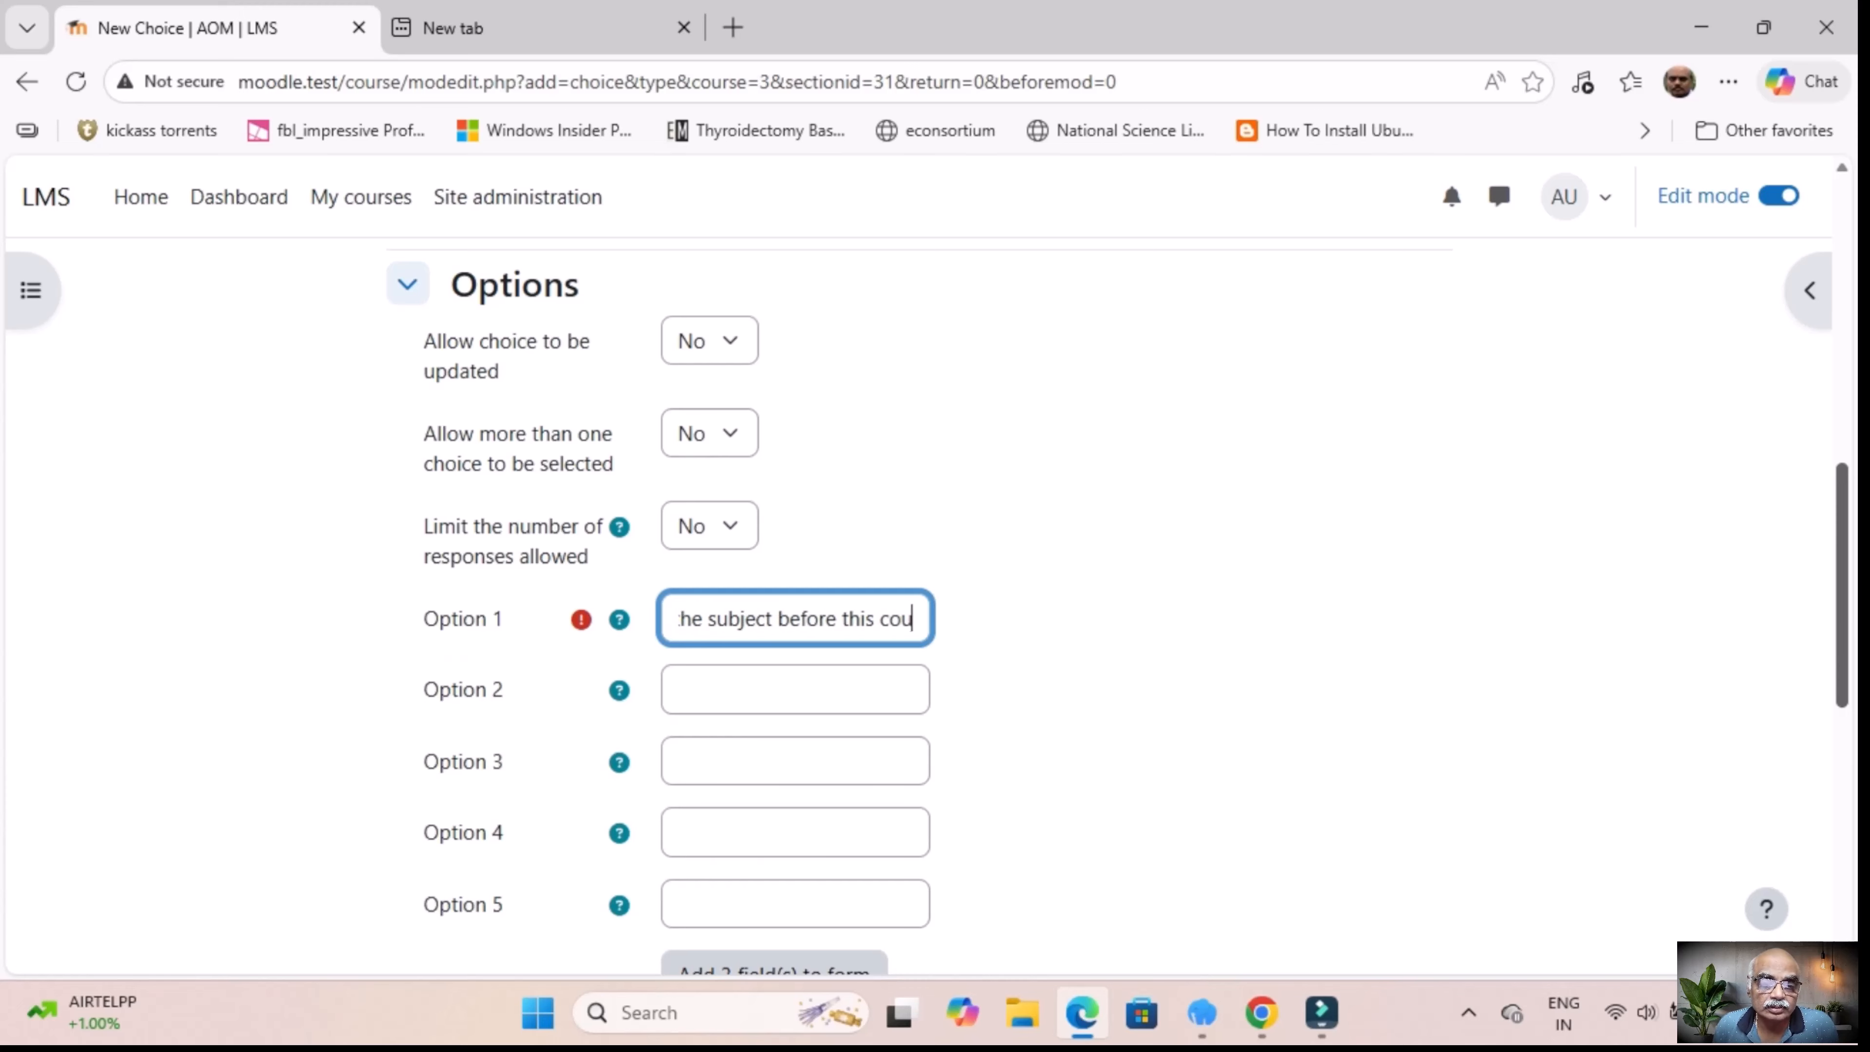
{"action": "type", "text": "t the subject before this course was"}
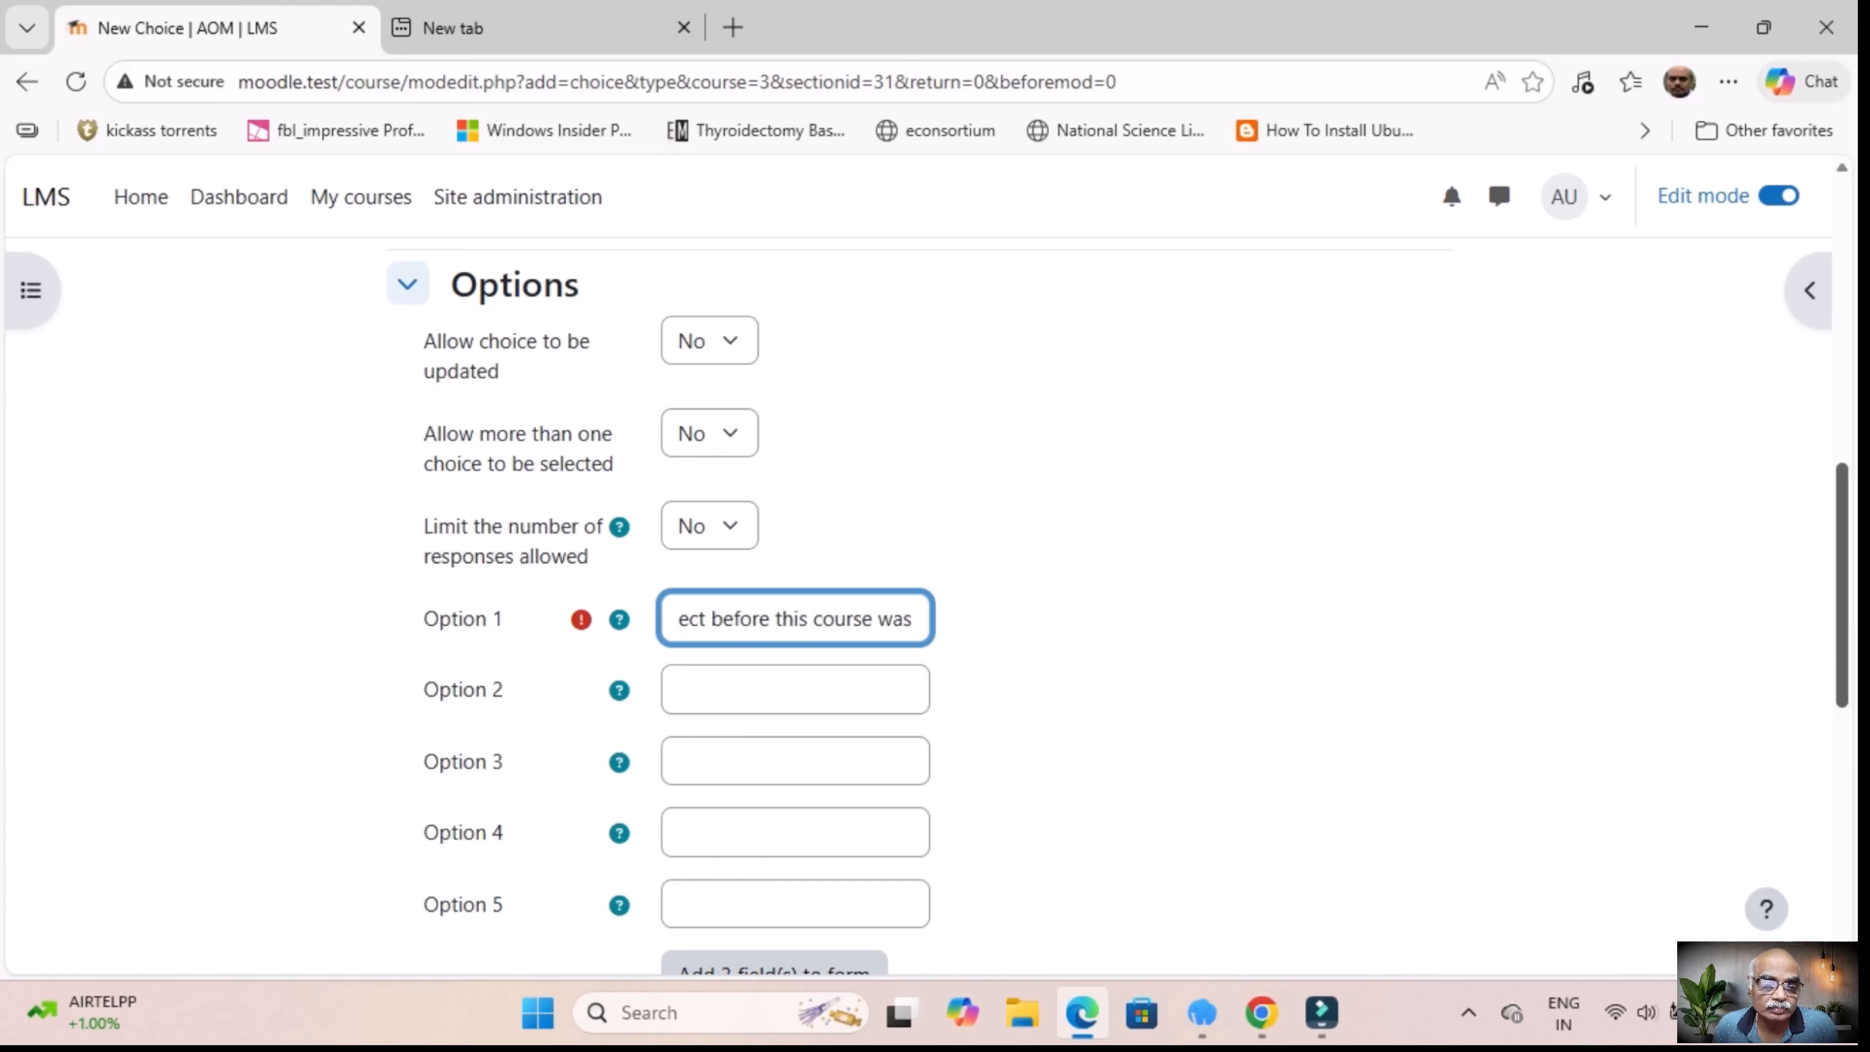
Step: Fill in Options 2 to 5 of the choice with "Zero", "Basic", "Ok" and "Advanced"
{"action": "left_click", "coordinate": [795, 689]}
{"action": "type", "text": "Zero"}
{"action": "left_click", "coordinate": [795, 761]}
{"action": "type", "text": "Basic"}
{"action": "left_click", "coordinate": [795, 832]}
{"action": "type", "text": "Ok"}
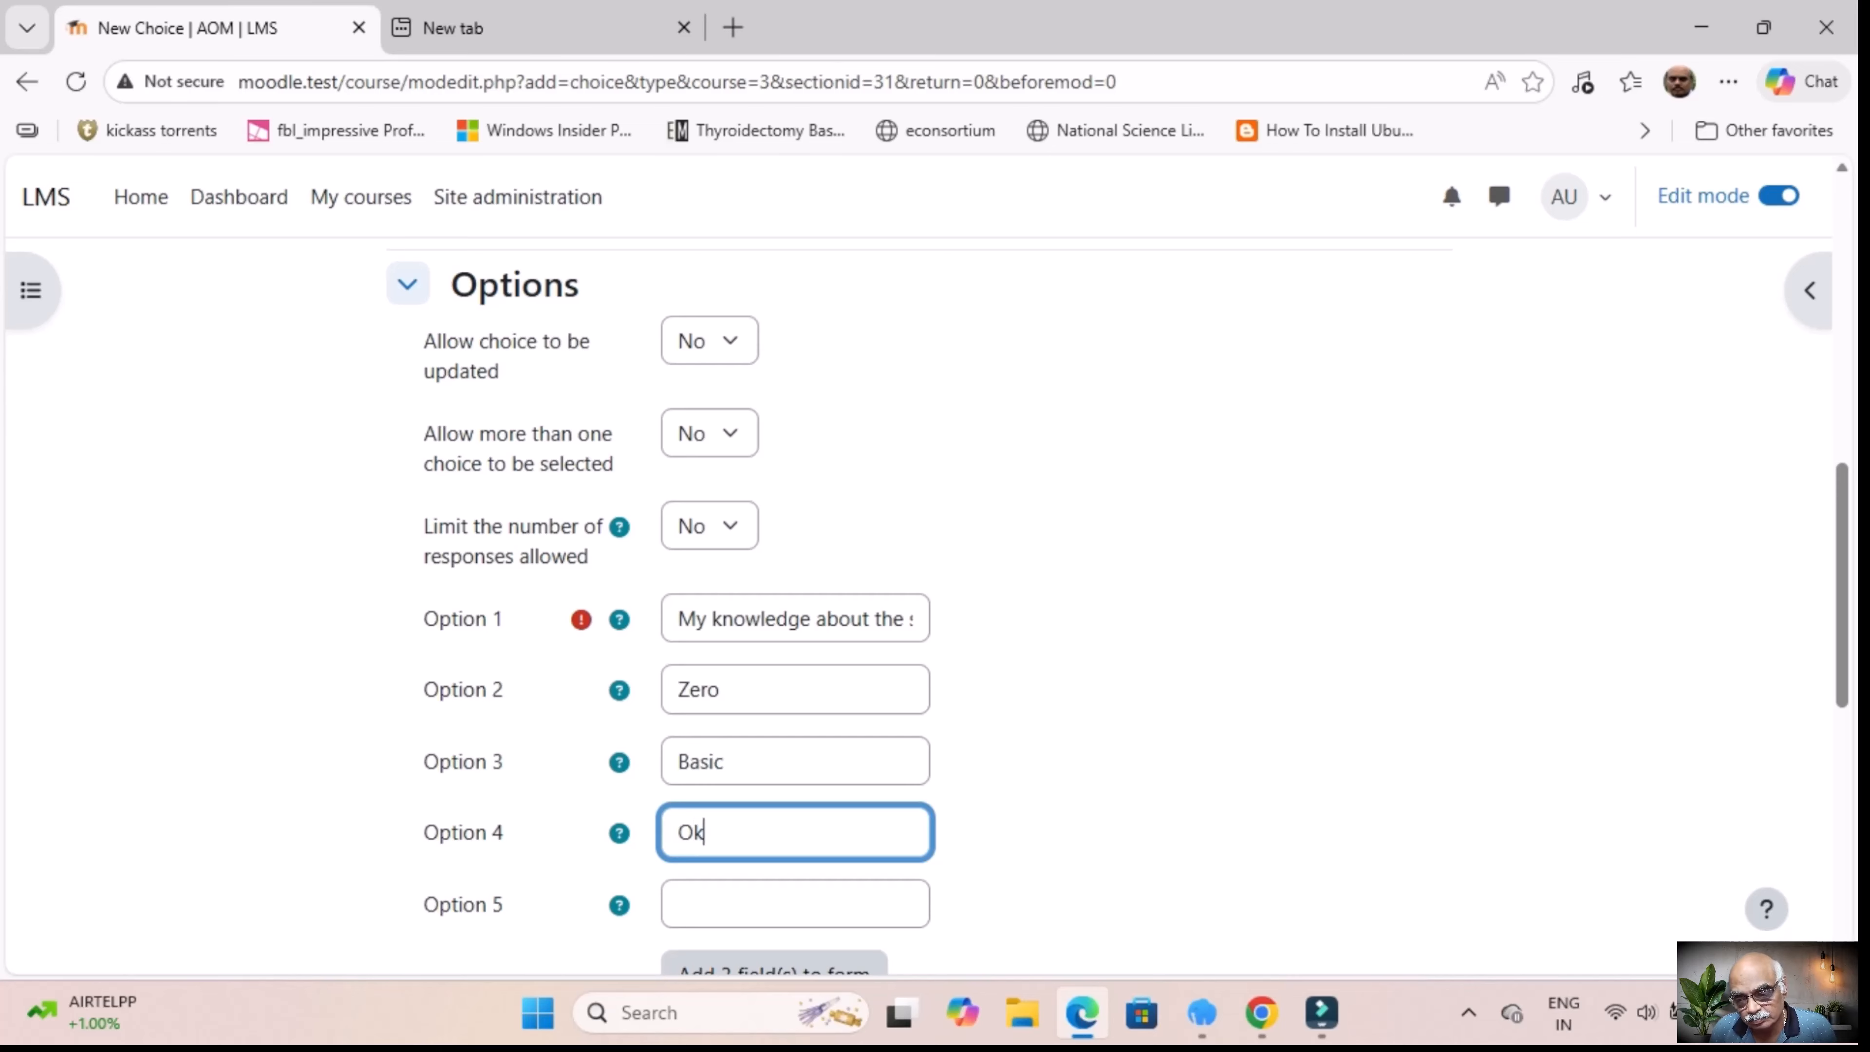
{"action": "scroll", "coordinate": [795, 832], "scroll_direction": "down", "scroll_amount": 1}
{"action": "scroll", "coordinate": [796, 767], "scroll_direction": "down", "scroll_amount": 1}
{"action": "left_click", "coordinate": [795, 768]}
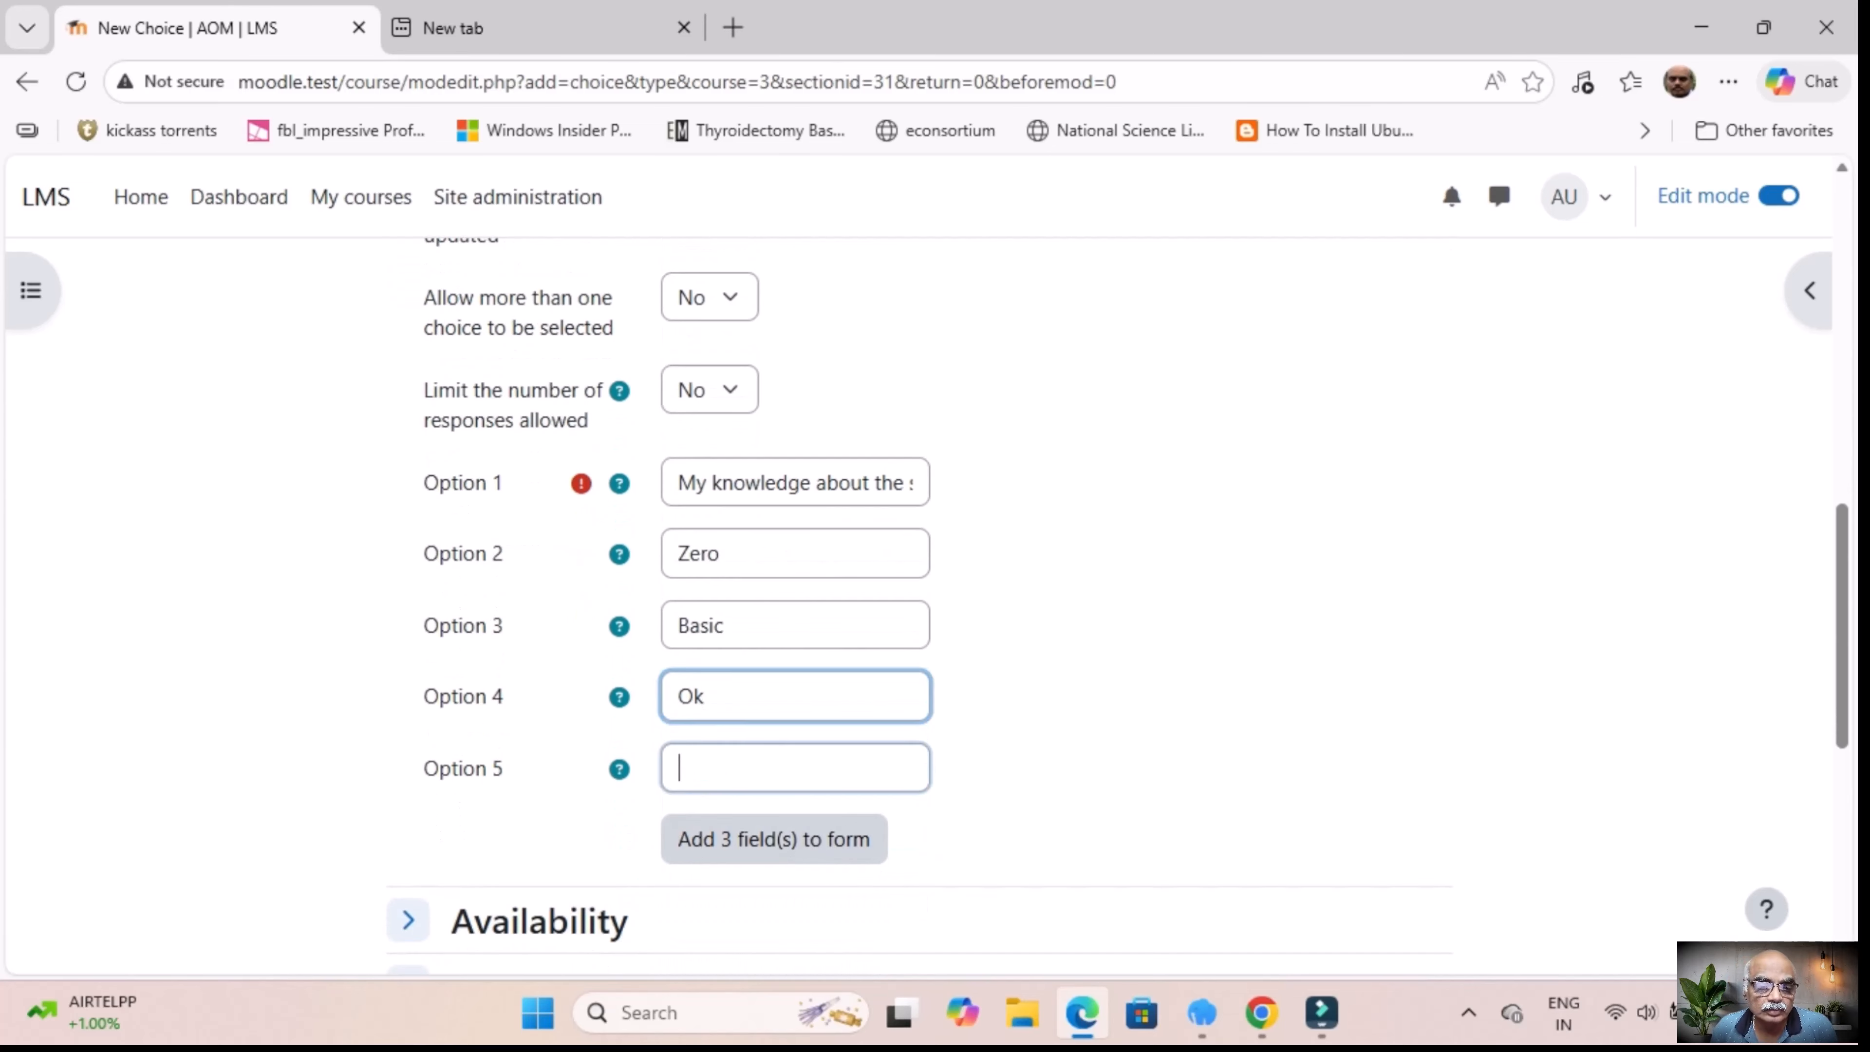
{"action": "type", "text": "Advanced"}
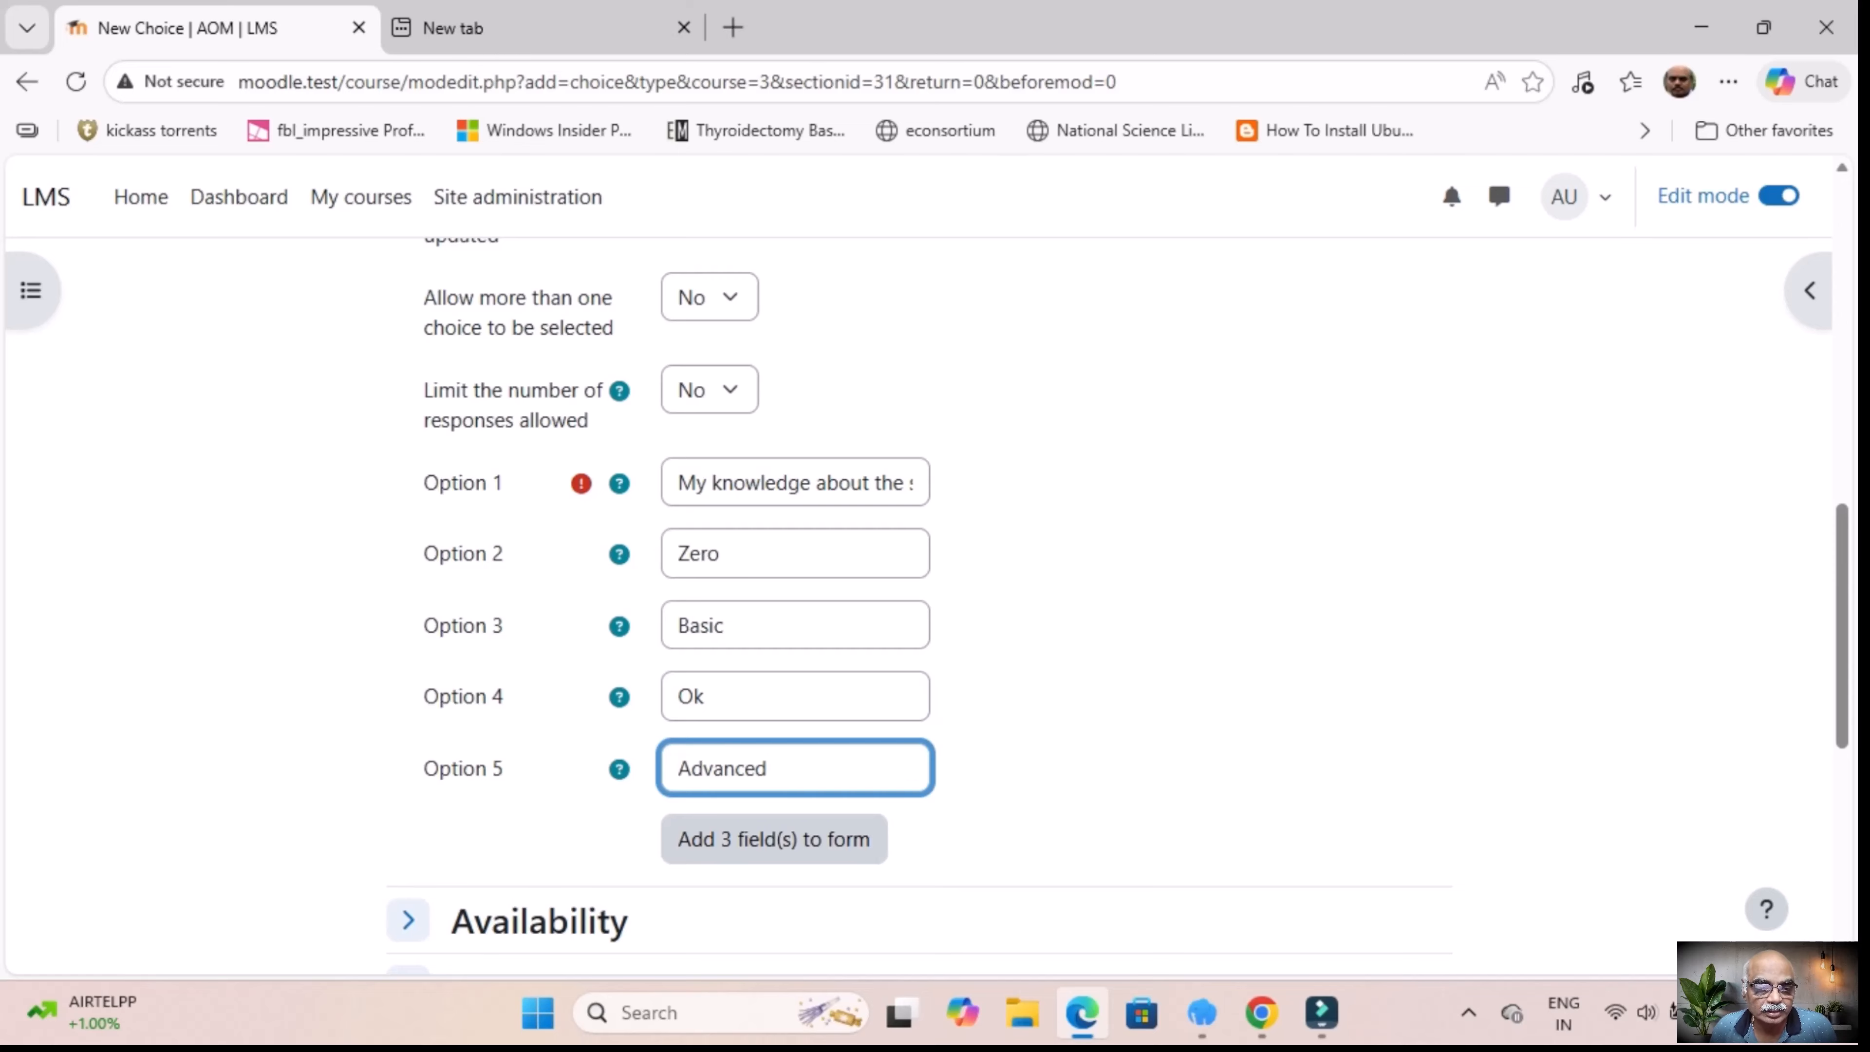
Step: Enter "Feed back form" as the description of the choice
{"action": "scroll", "coordinate": [919, 604], "scroll_direction": "up", "scroll_amount": 5}
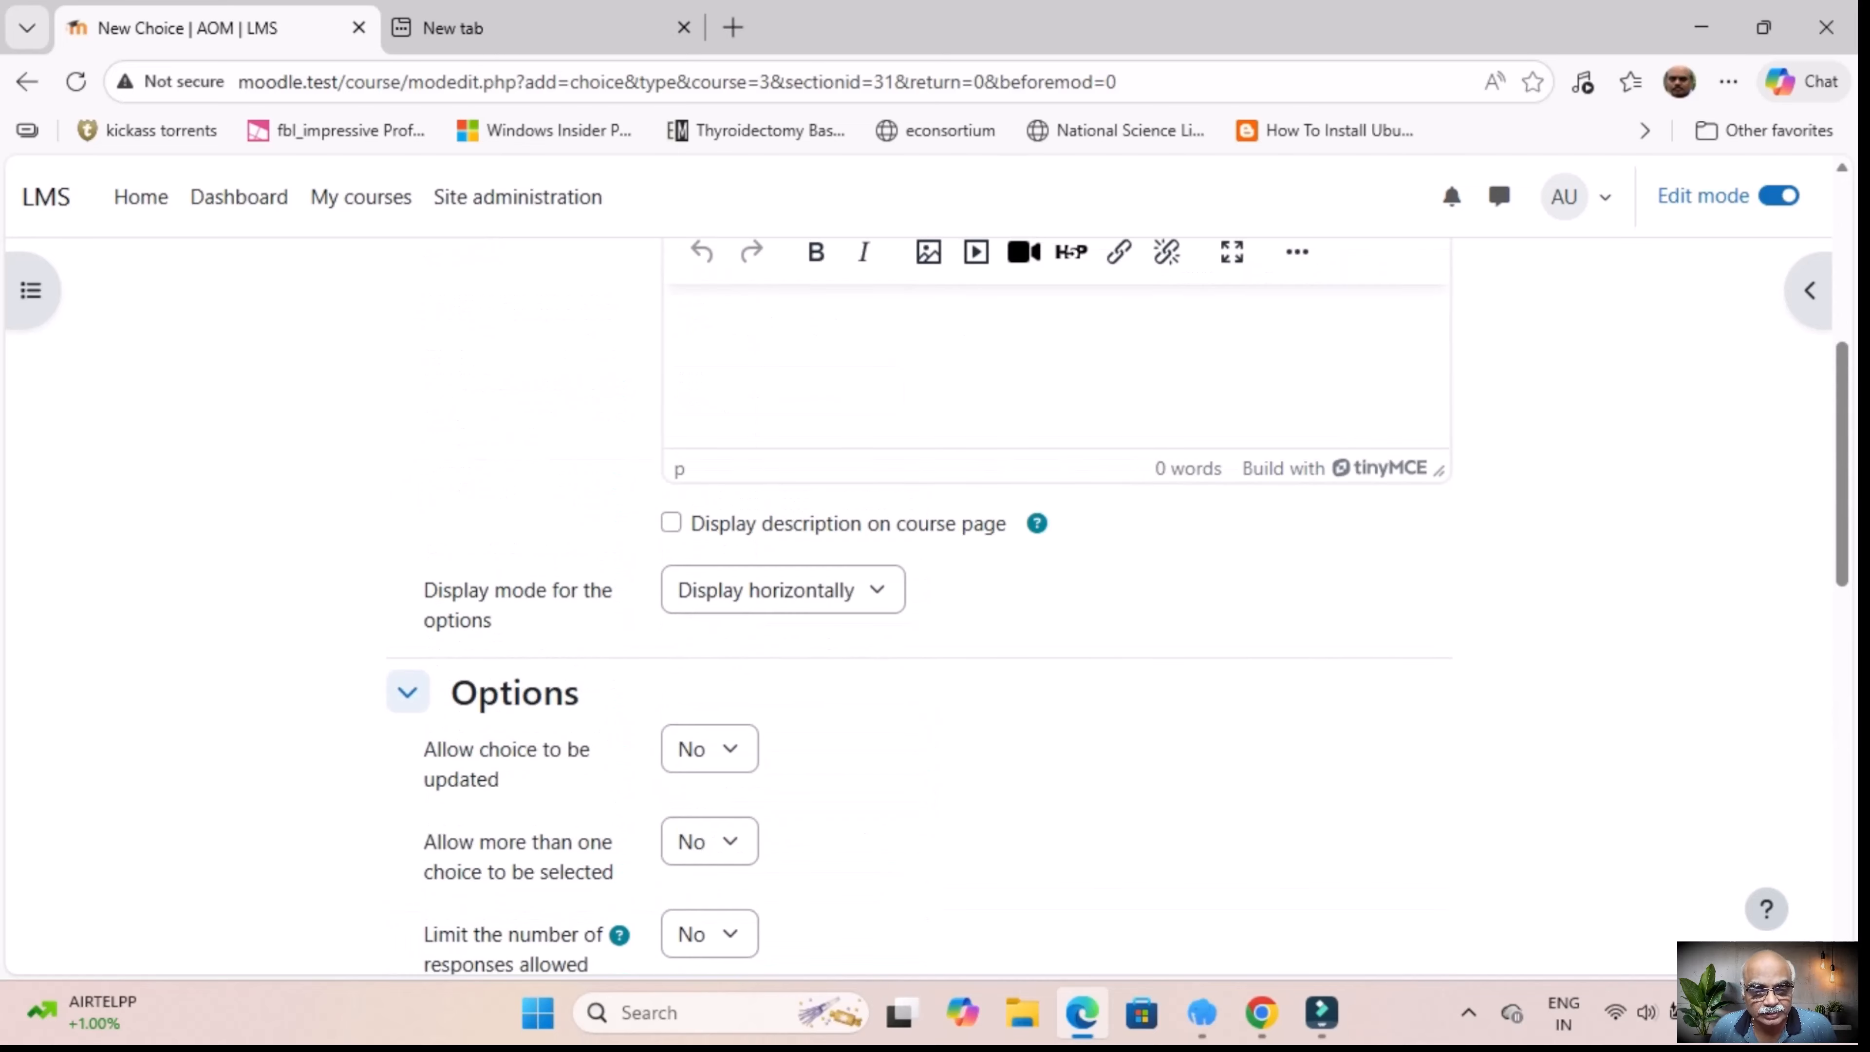
{"action": "left_click", "coordinate": [904, 390]}
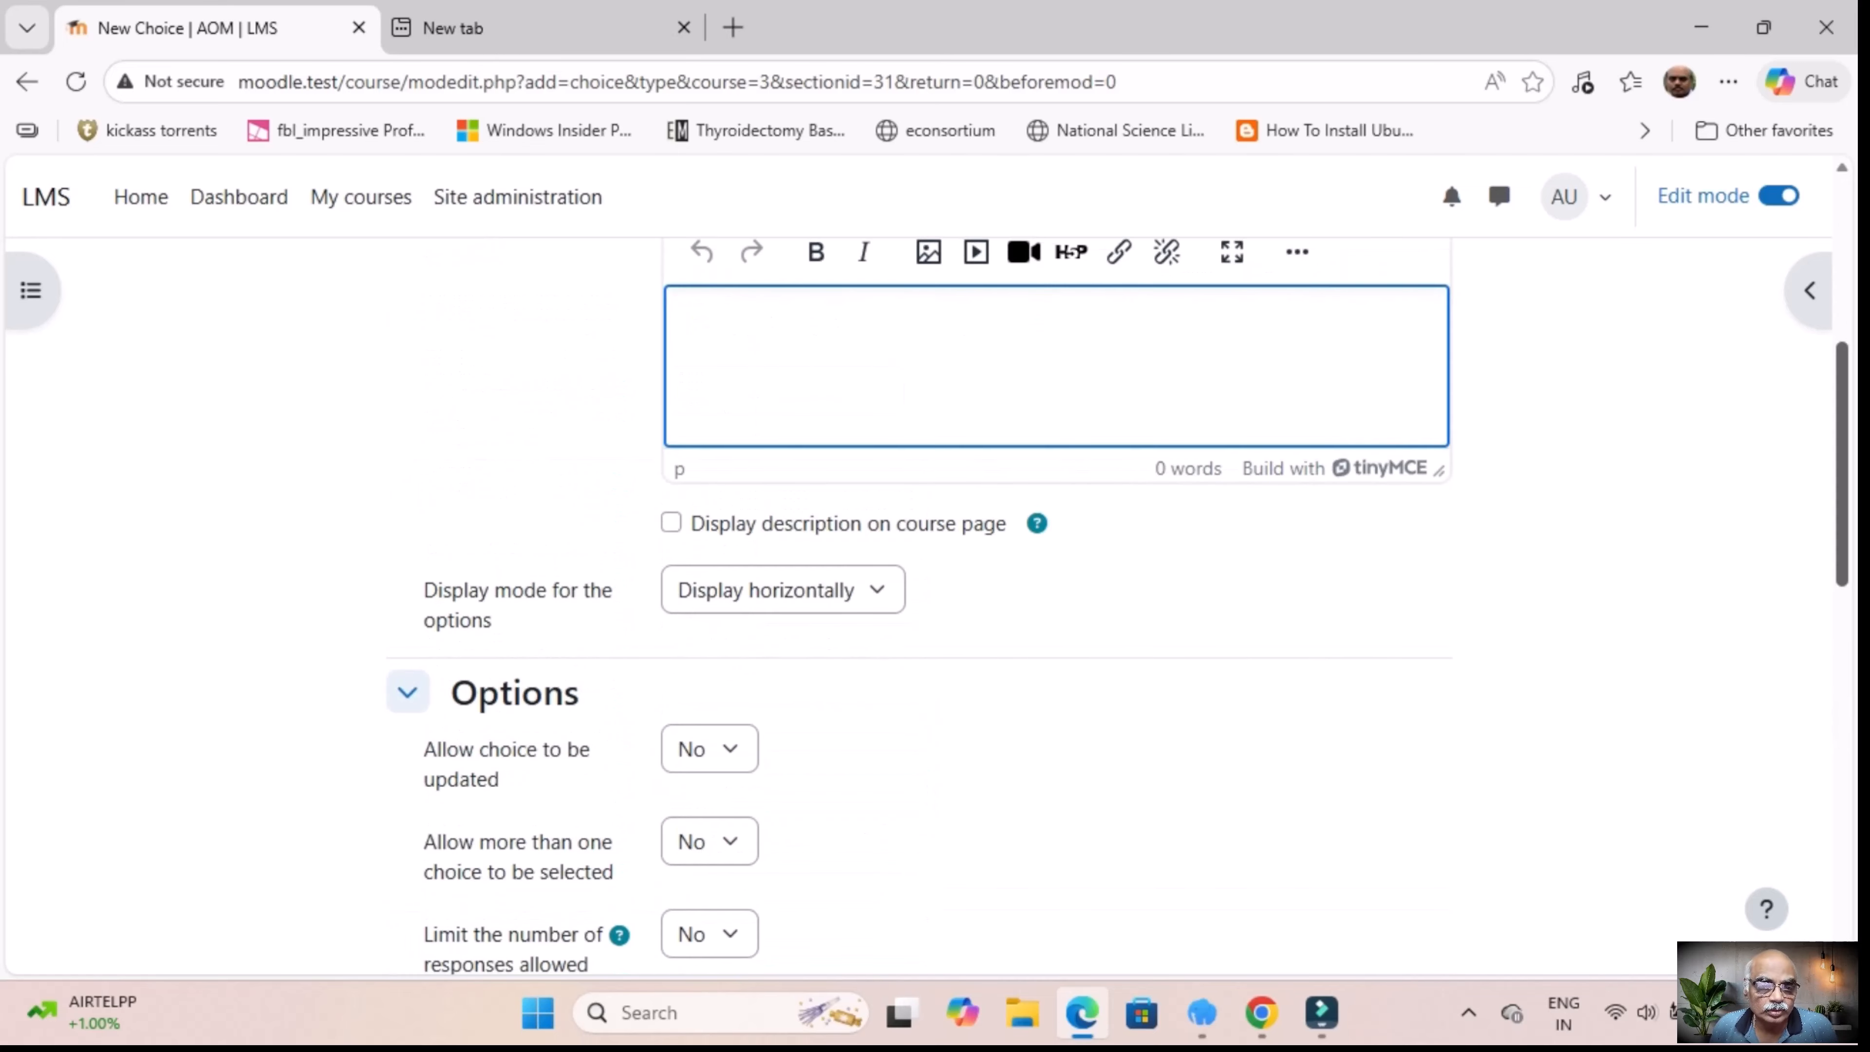
{"action": "type", "text": "a"}
{"action": "key", "text": "BackSpace"}
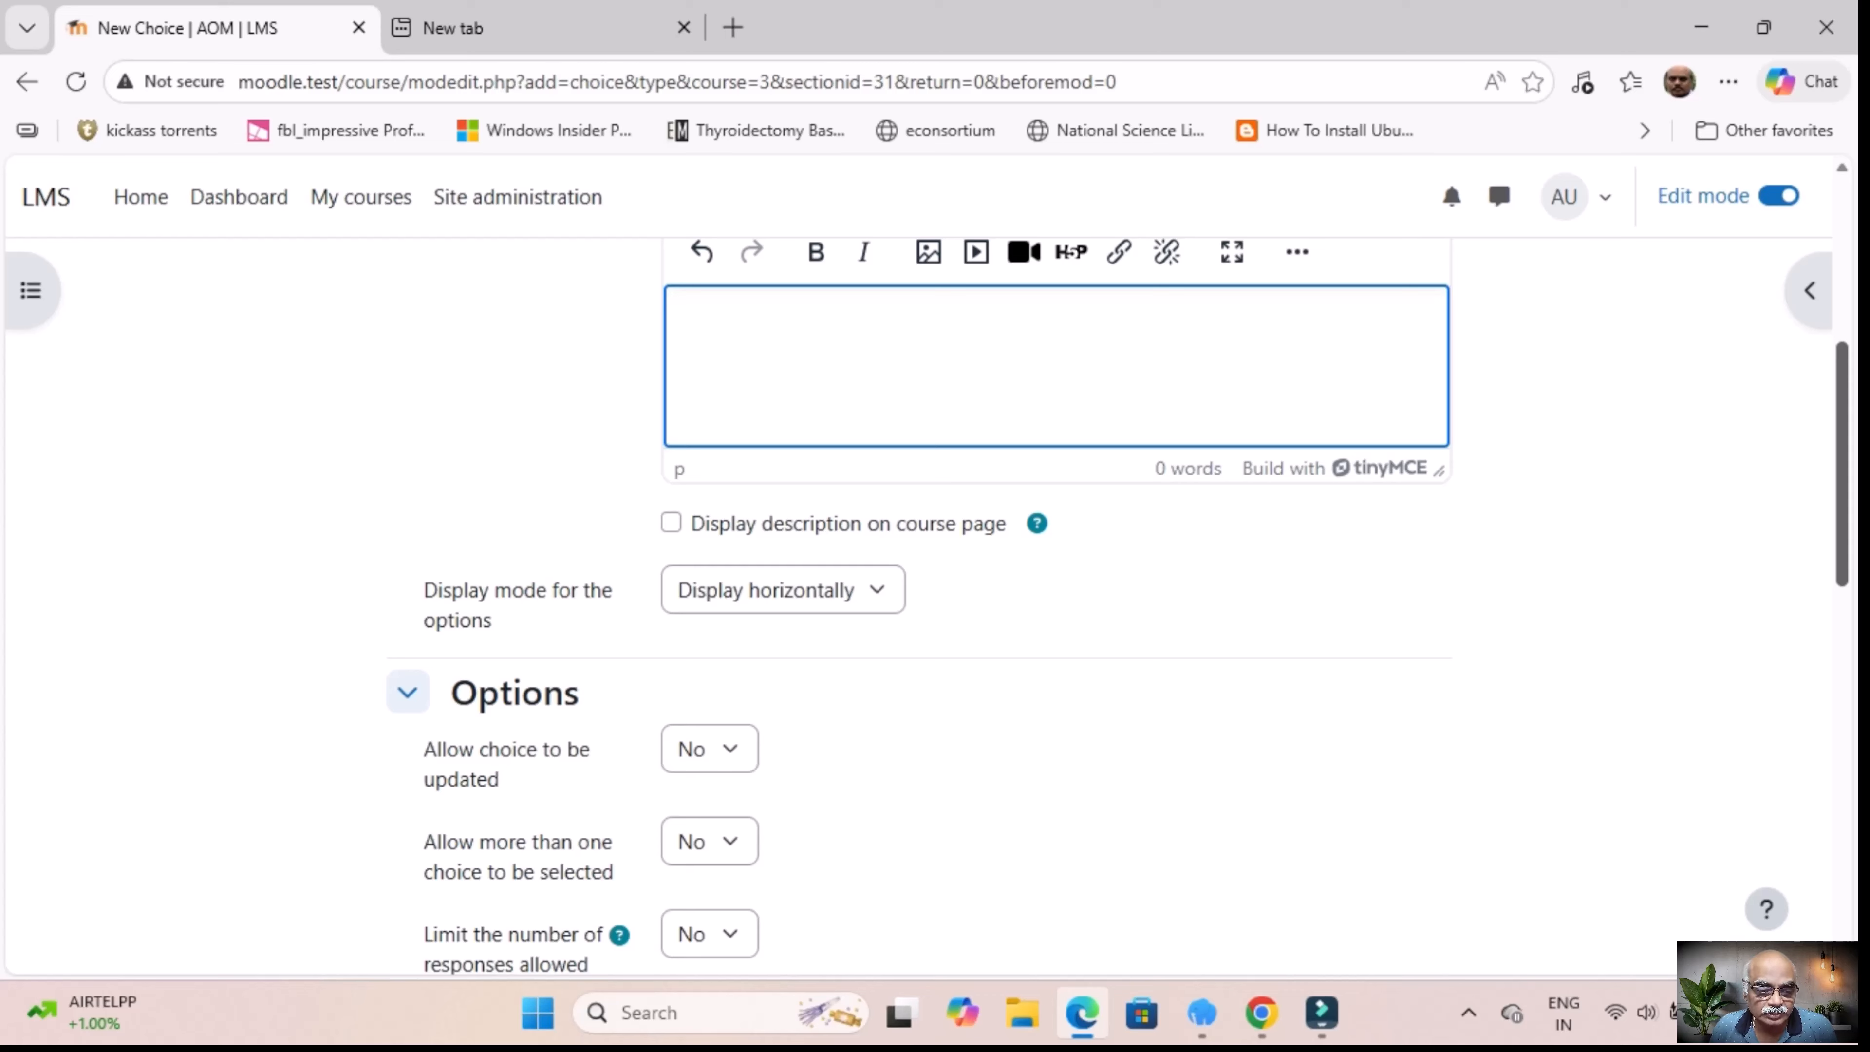
{"action": "type", "text": "Feed back "}
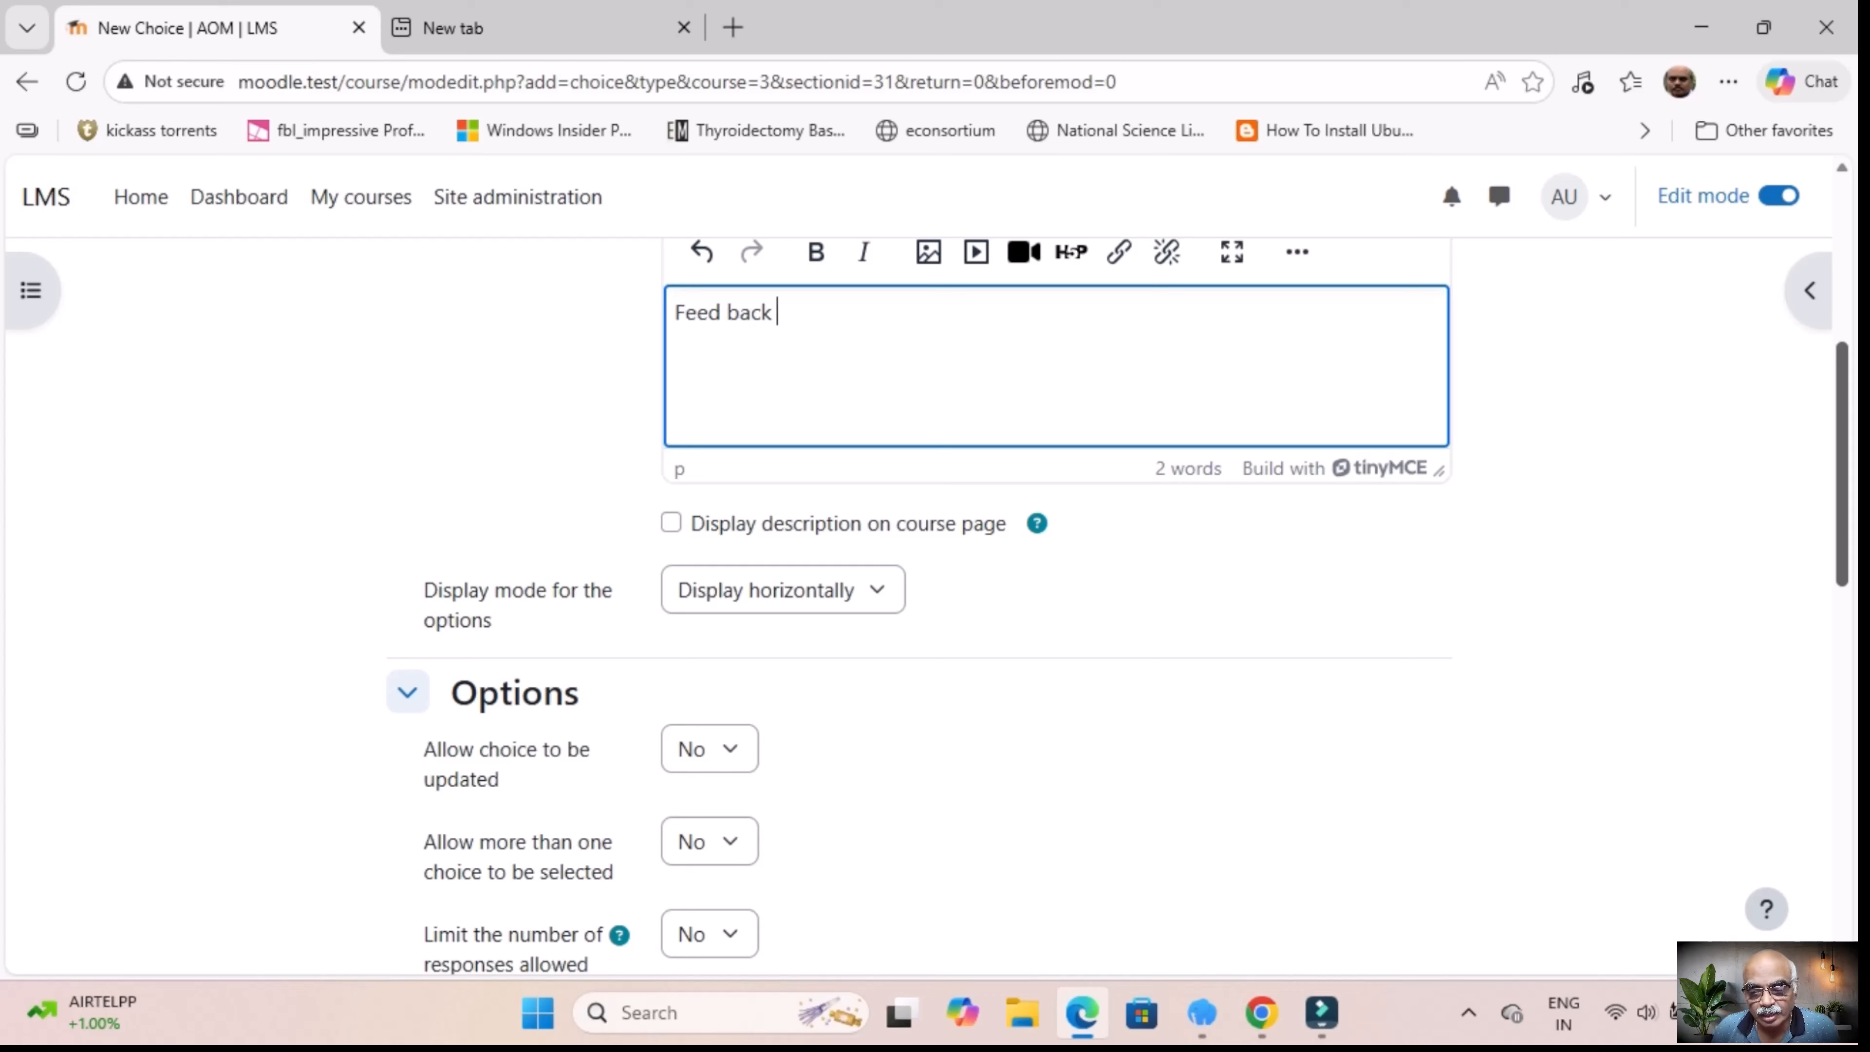
{"action": "type", "text": "form"}
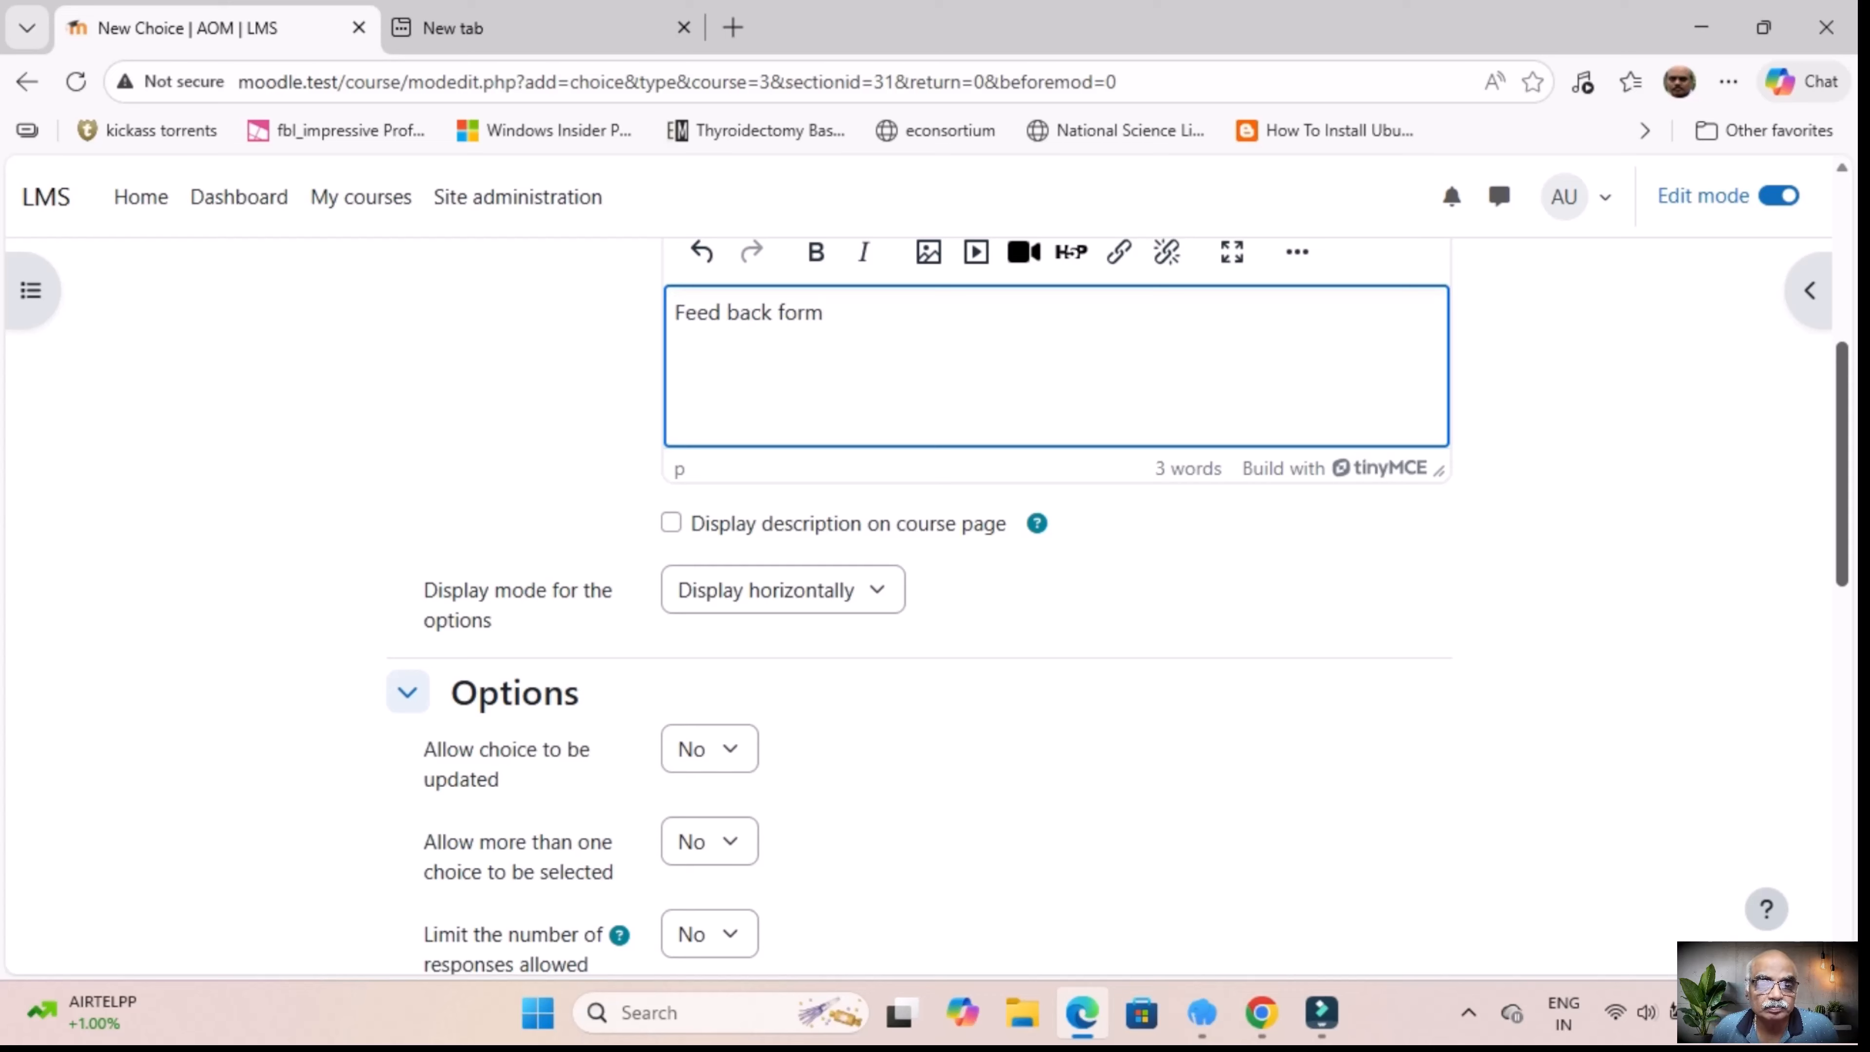
Step: Keep the choice options displayed horizontally, review the form, and save and display the activity
{"action": "scroll", "coordinate": [815, 810], "scroll_direction": "up", "scroll_amount": 5}
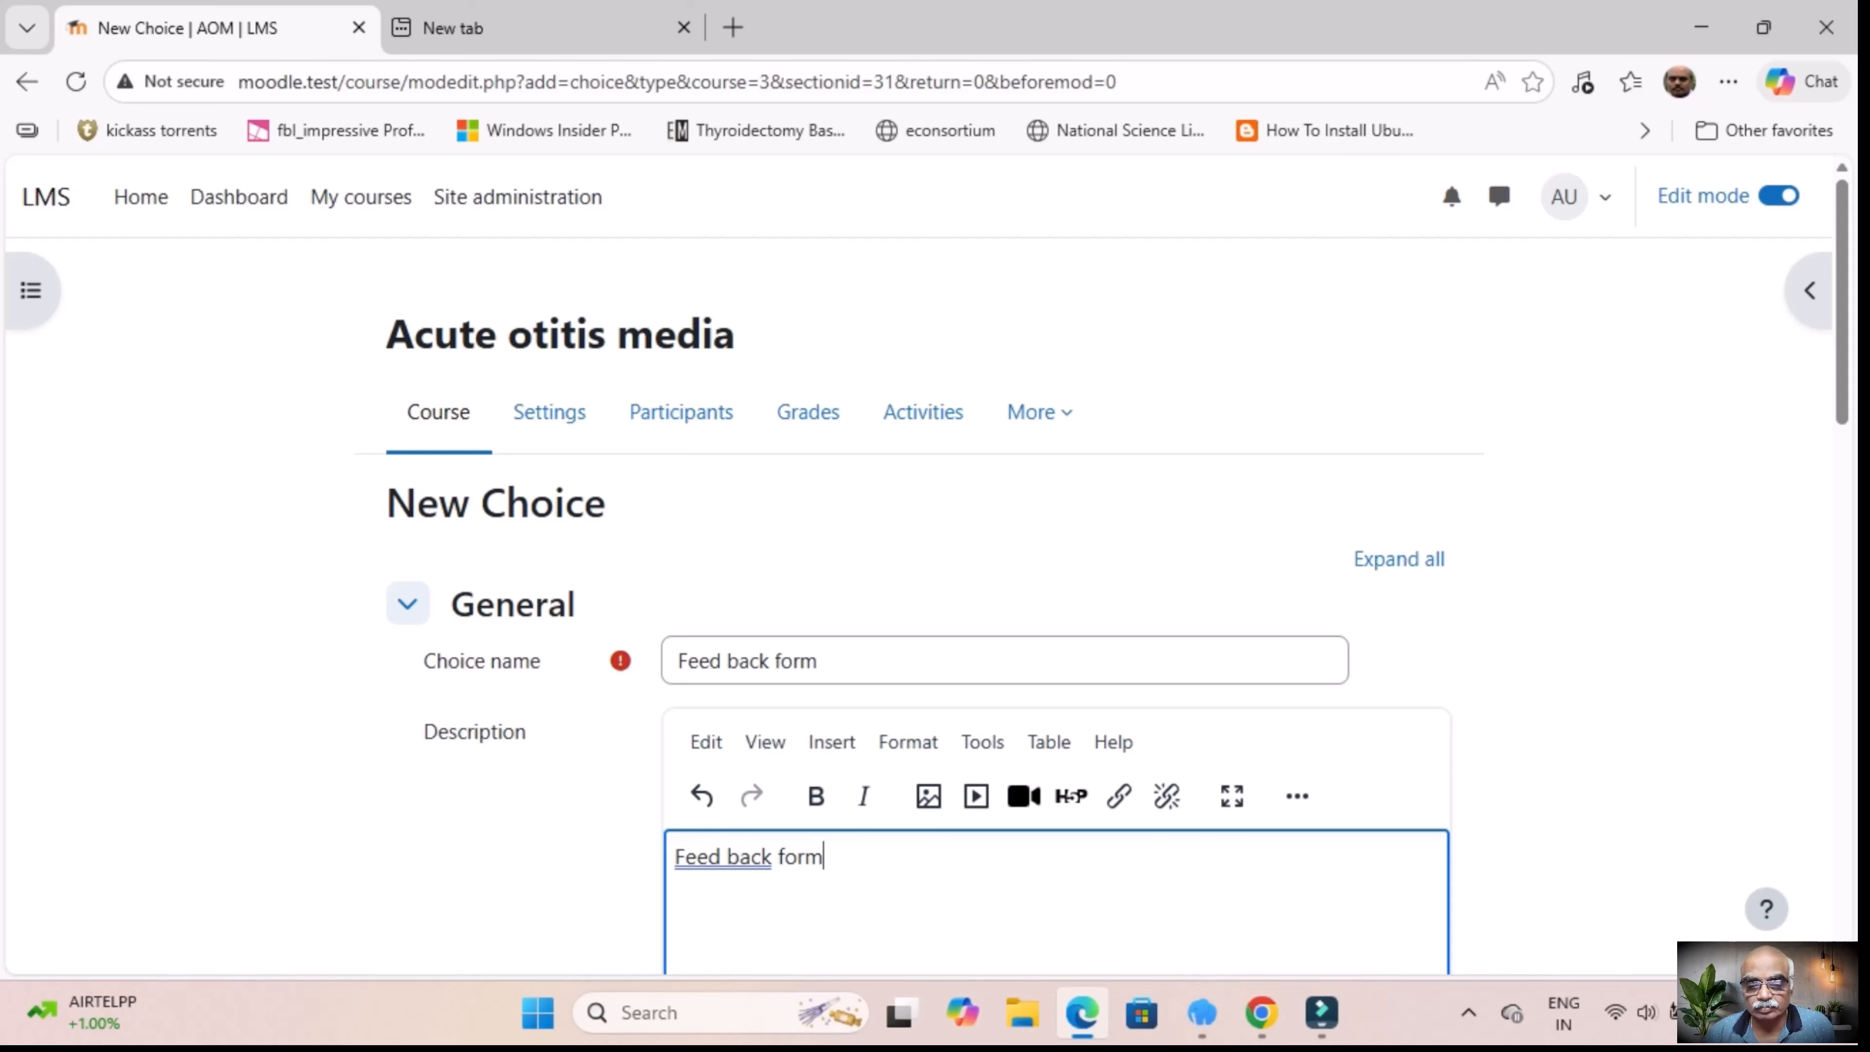
{"action": "scroll", "coordinate": [920, 567], "scroll_direction": "down", "scroll_amount": 1}
{"action": "scroll", "coordinate": [921, 590], "scroll_direction": "down", "scroll_amount": 2}
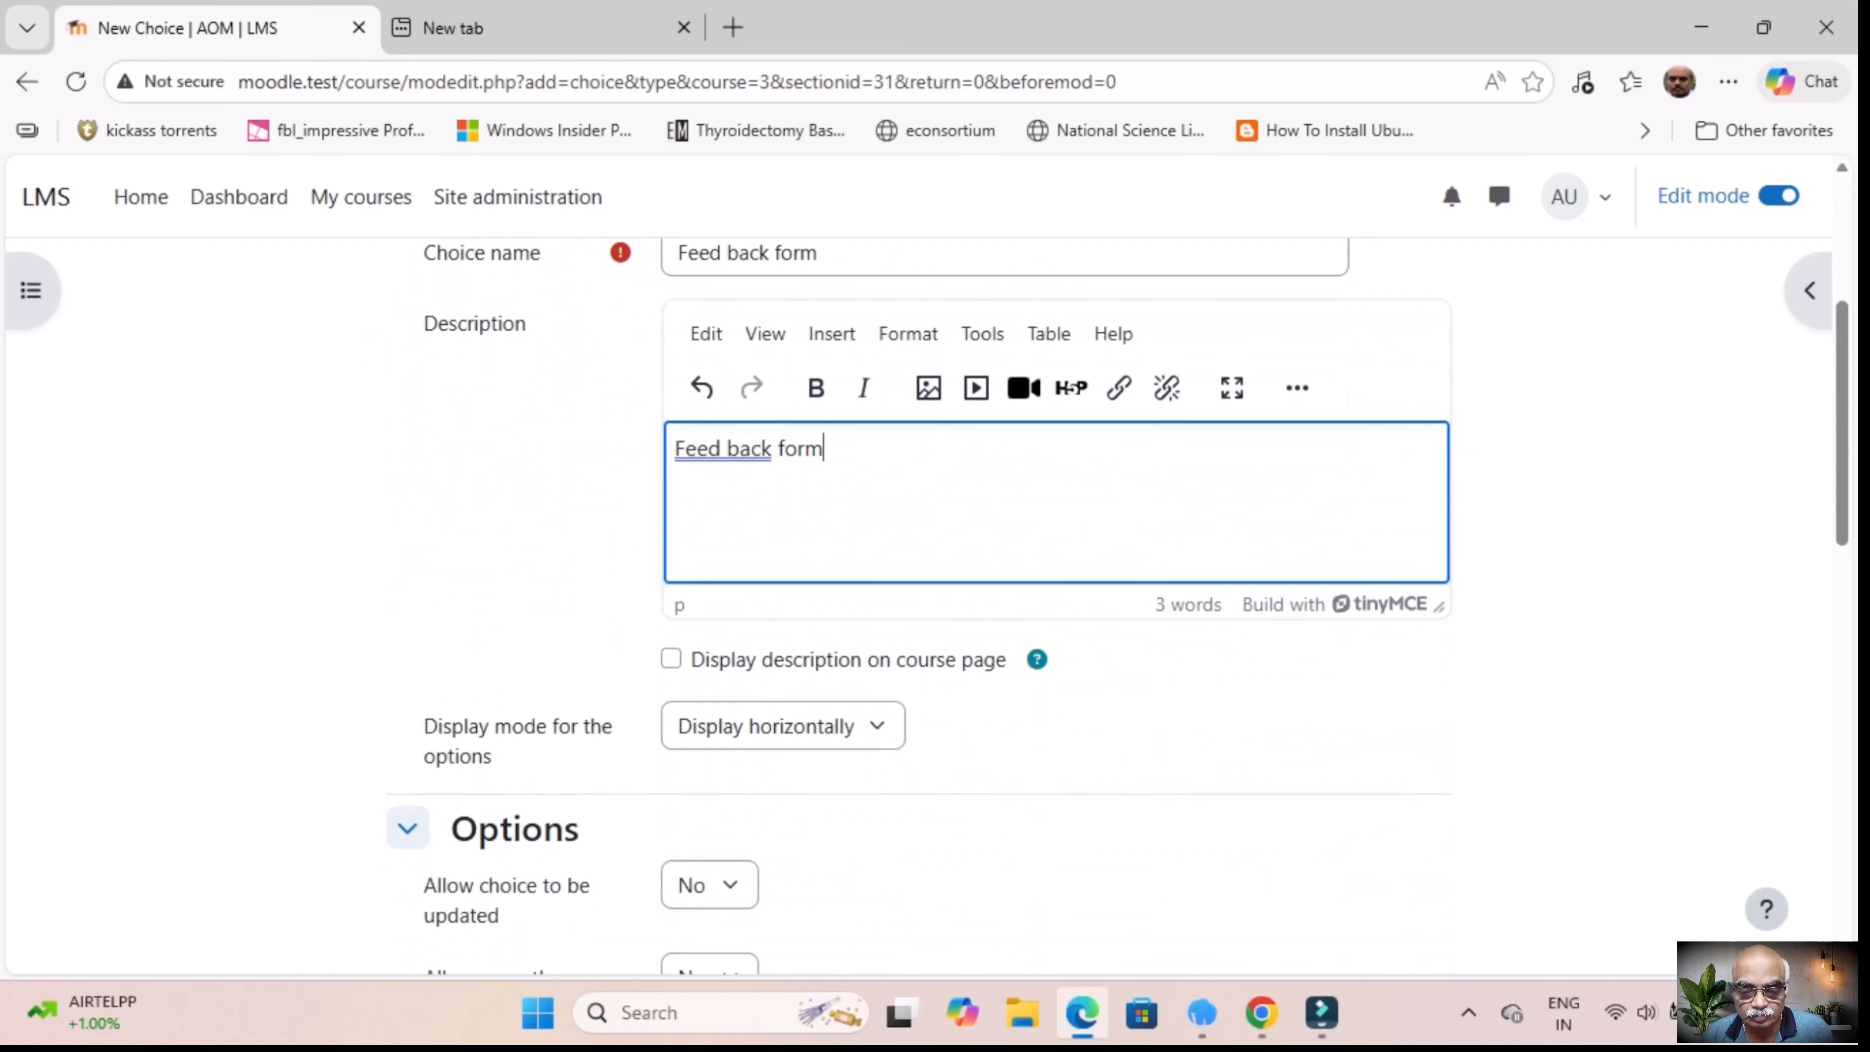
{"action": "scroll", "coordinate": [921, 589], "scroll_direction": "down", "scroll_amount": 2}
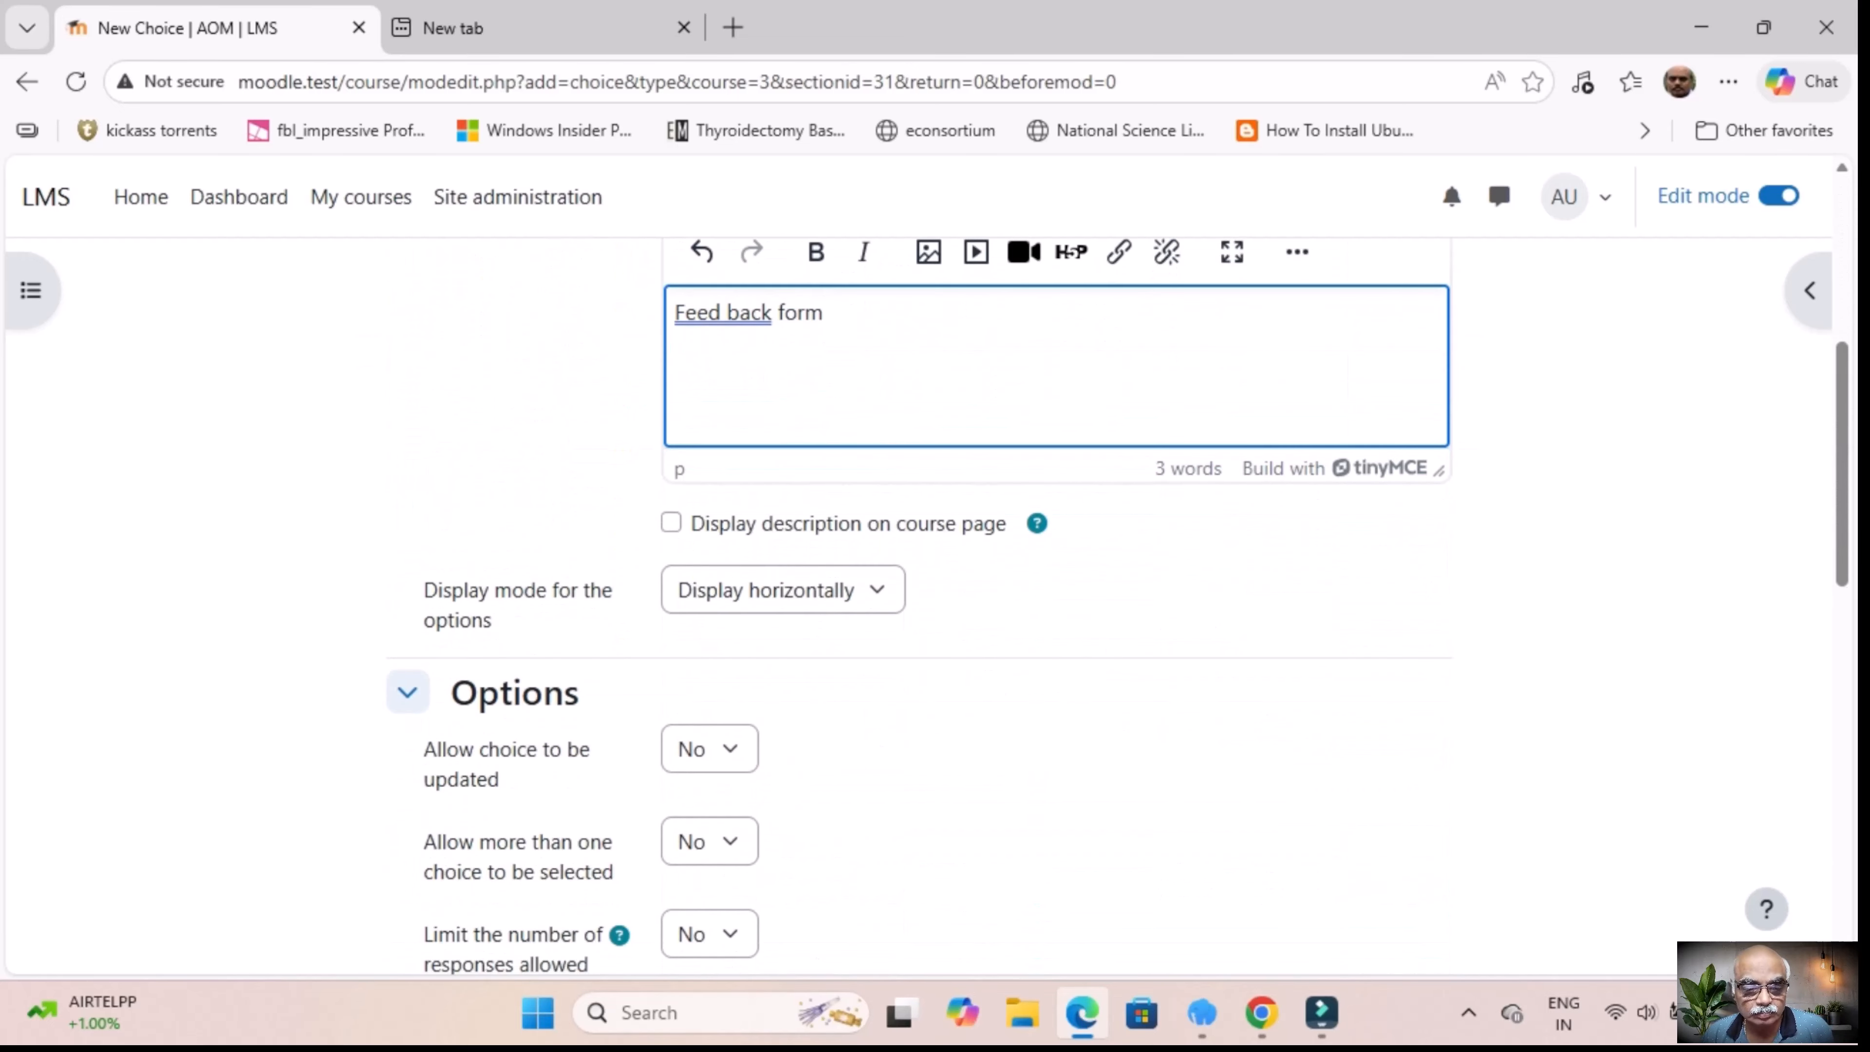
{"action": "left_click", "coordinate": [783, 589]}
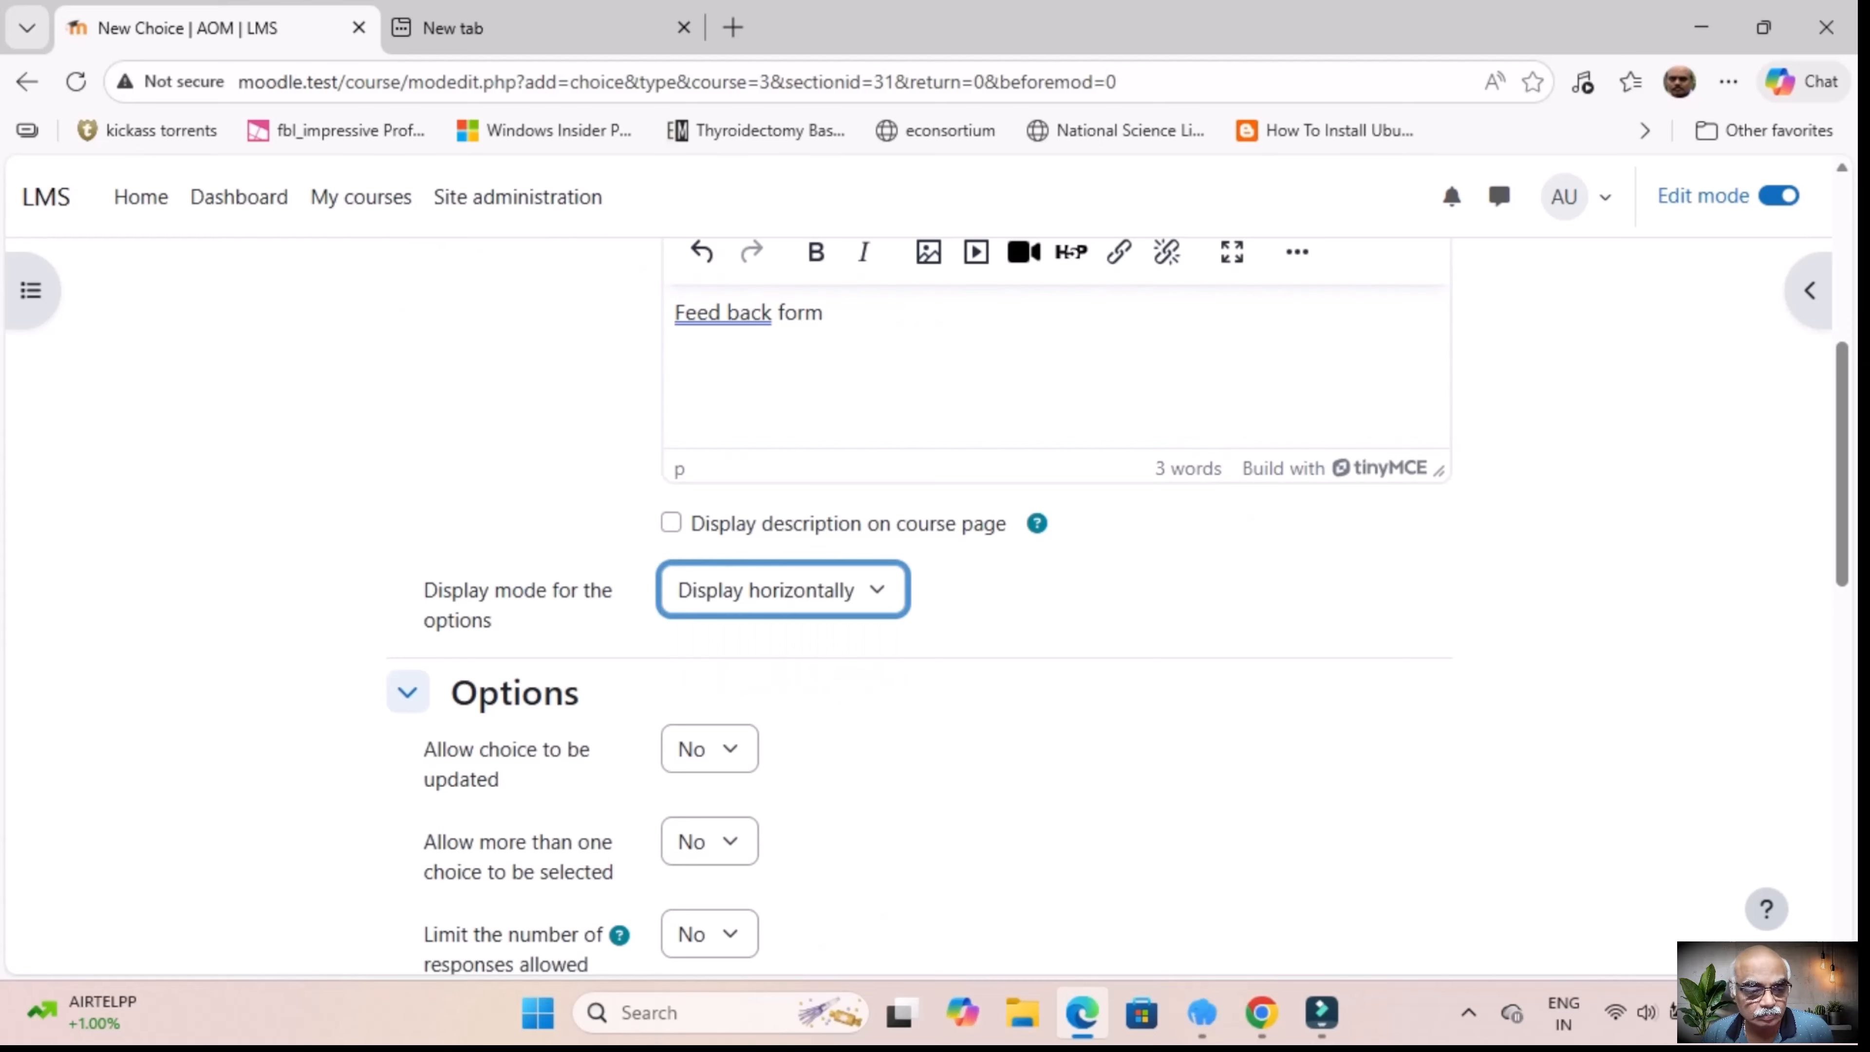
{"action": "scroll", "coordinate": [921, 590], "scroll_direction": "down", "scroll_amount": 5}
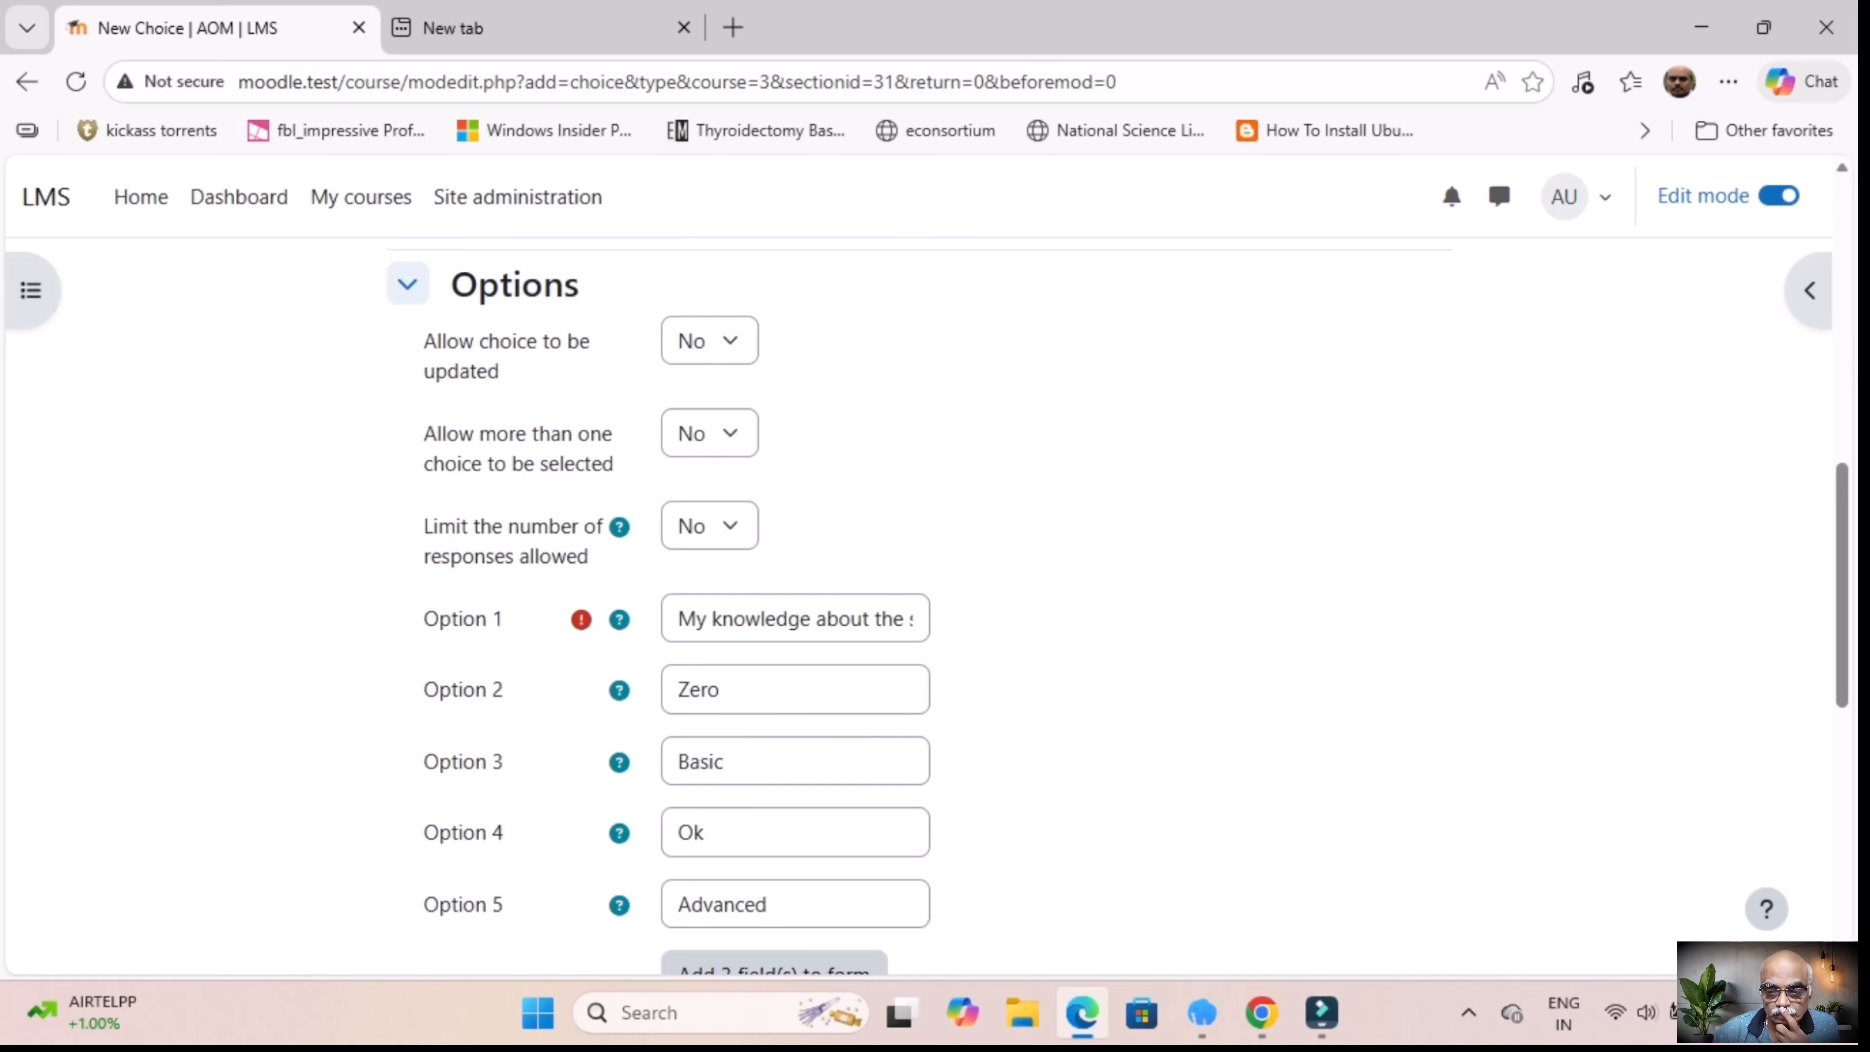
{"action": "scroll", "coordinate": [921, 590], "scroll_direction": "down", "scroll_amount": 3}
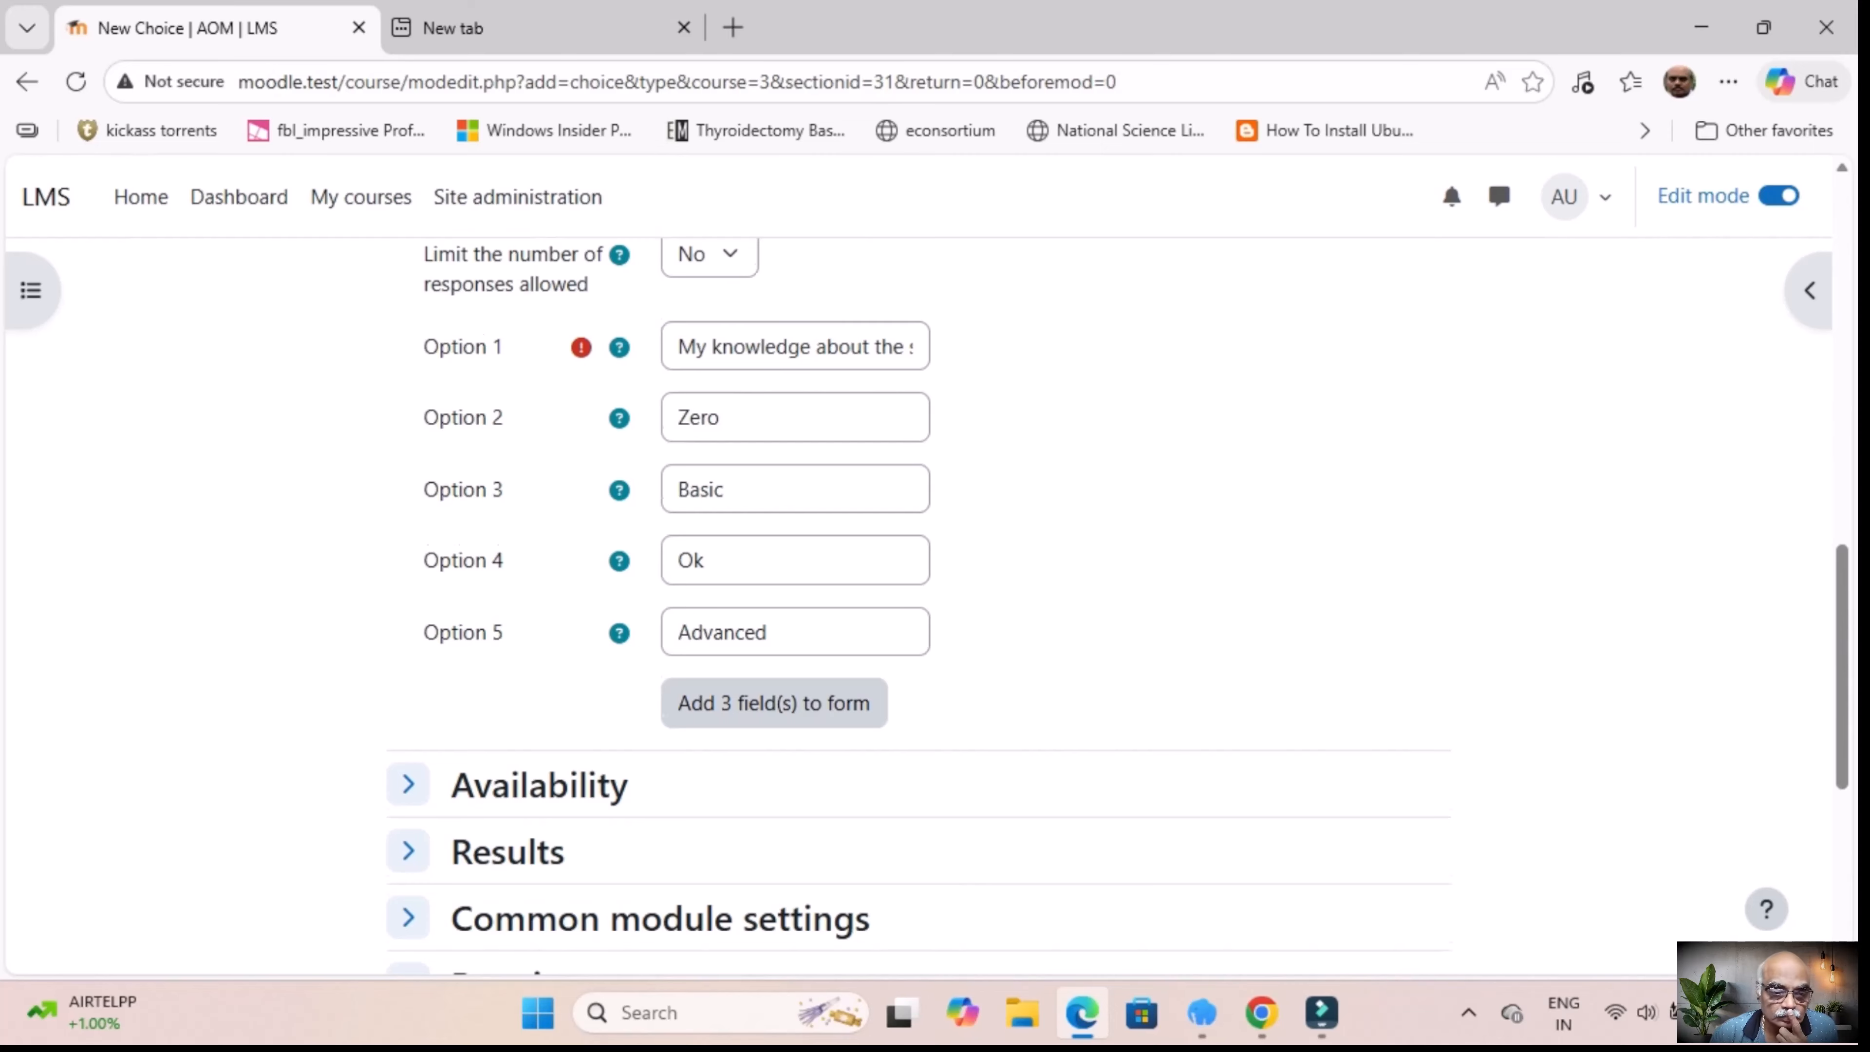
{"action": "scroll", "coordinate": [920, 590], "scroll_direction": "down", "scroll_amount": 3}
{"action": "scroll", "coordinate": [921, 589], "scroll_direction": "down", "scroll_amount": 3}
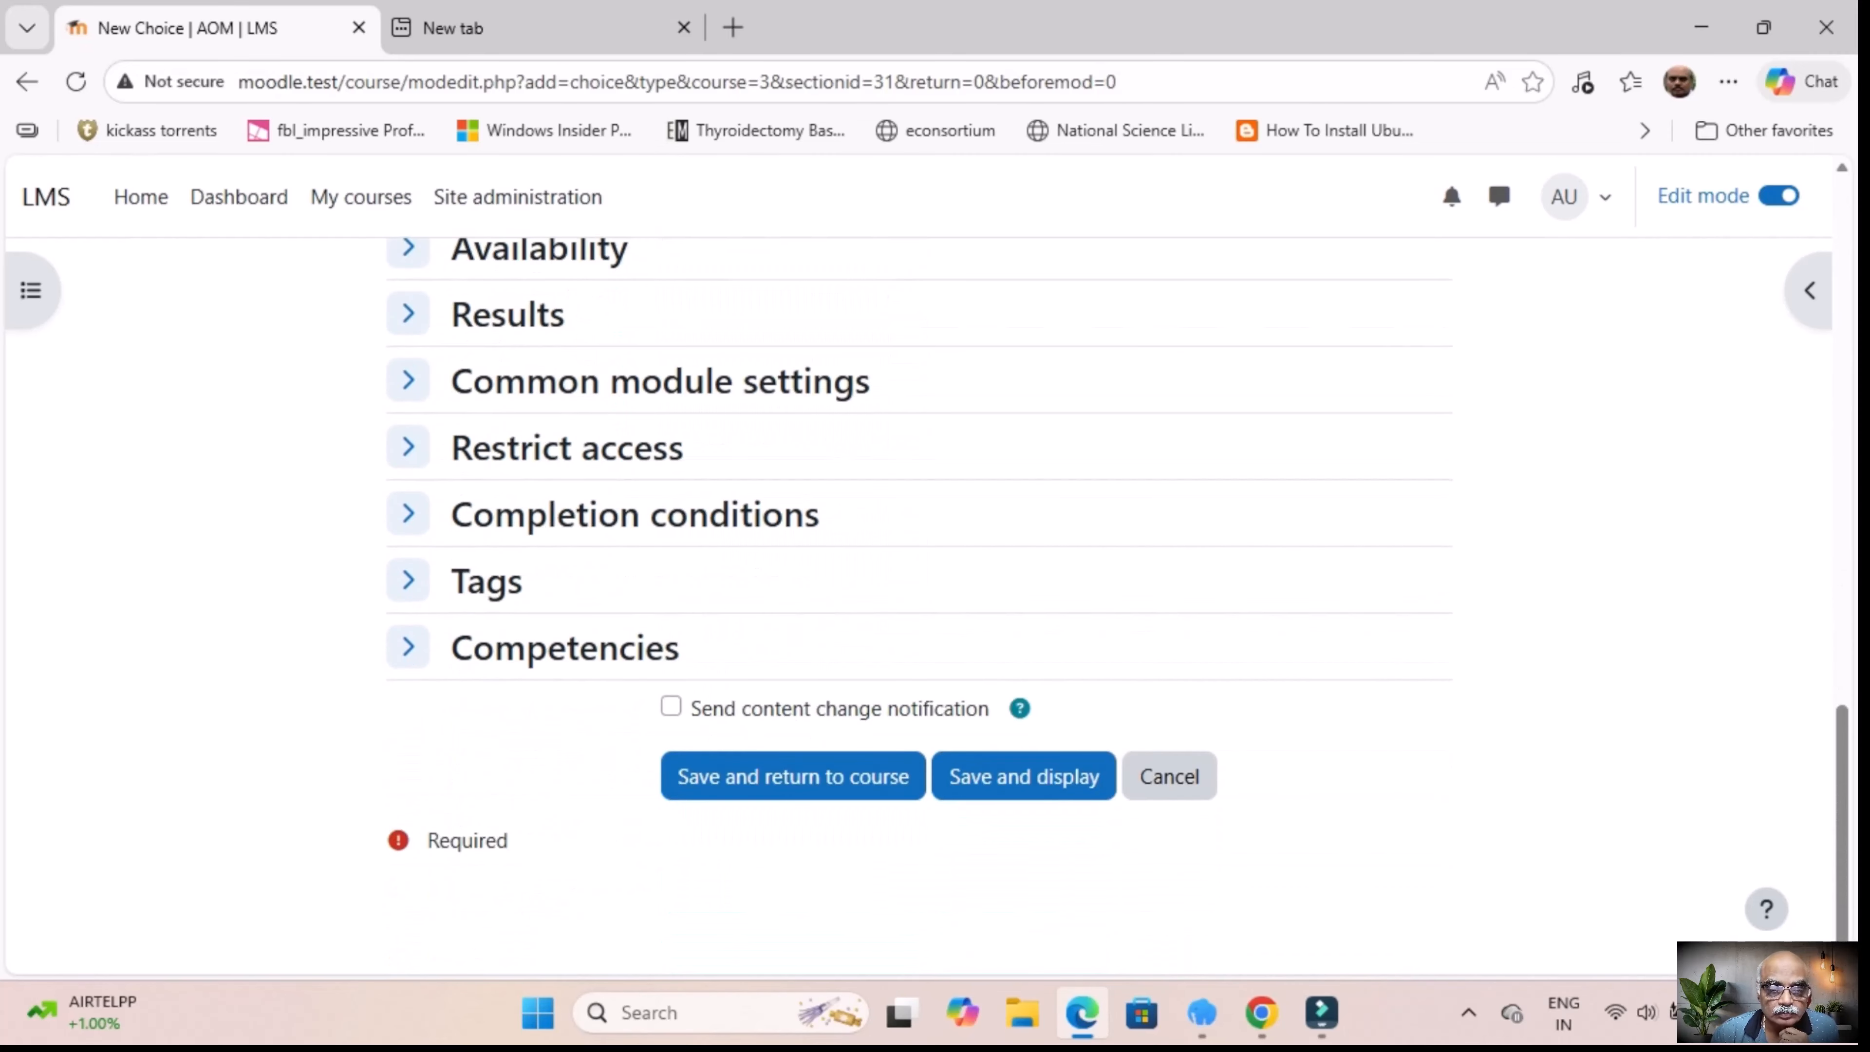
{"action": "left_click", "coordinate": [1024, 776]}
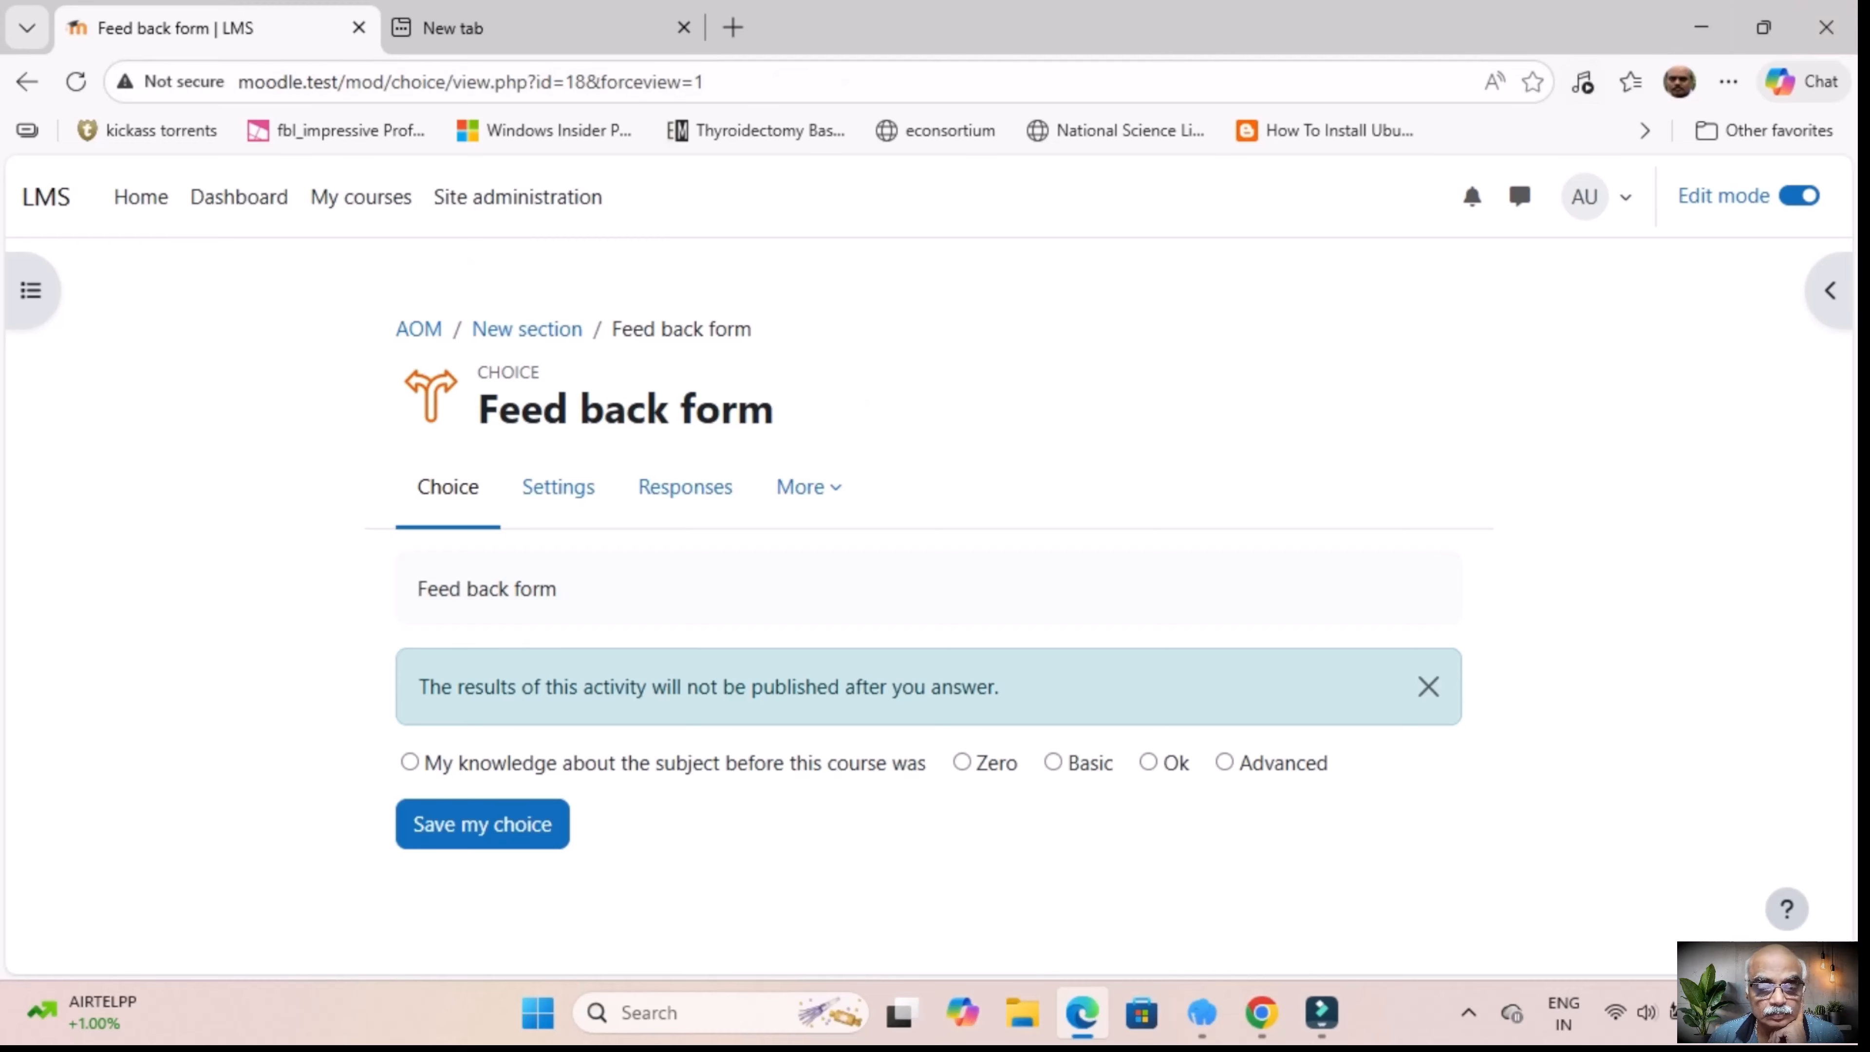
Step: Answer the feedback choice with "Zero" and save the response
{"action": "left_click", "coordinate": [961, 761]}
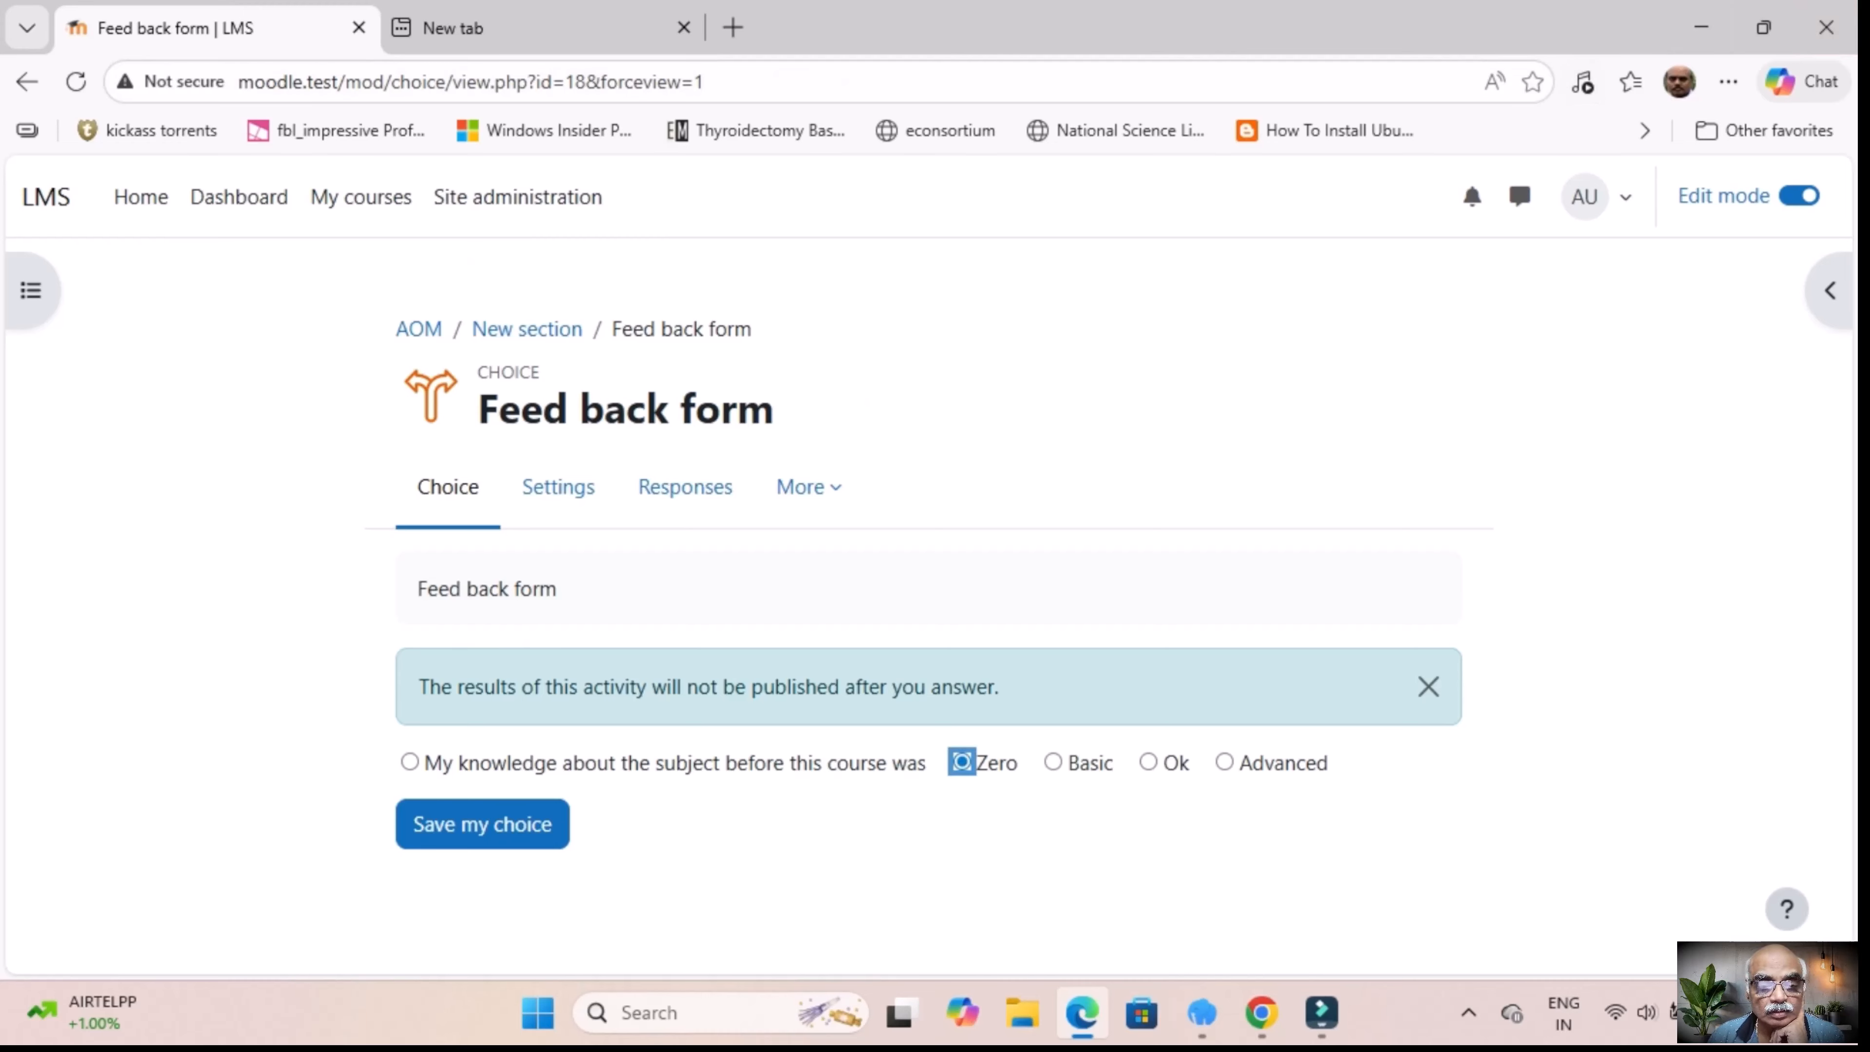
{"action": "left_click", "coordinate": [483, 823]}
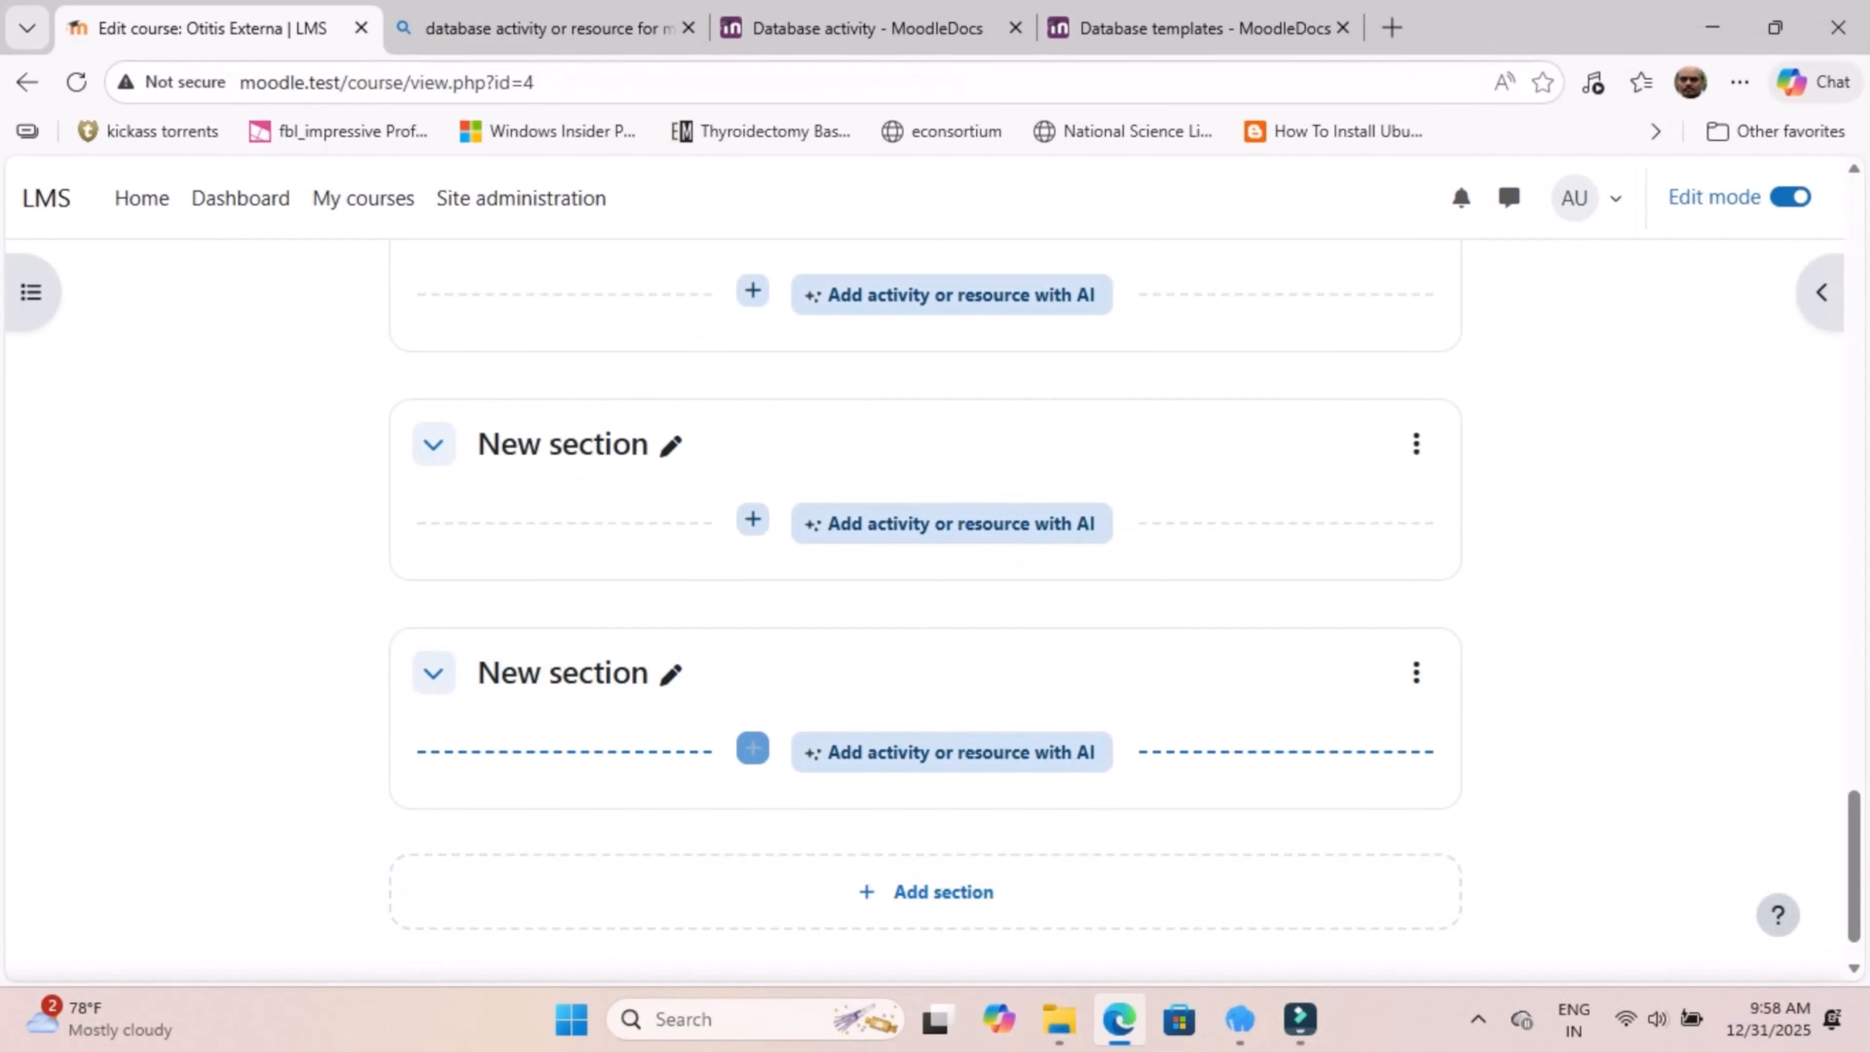
Step: Add a Database activity to the last new section of the Otitis Externa course
{"action": "left_click", "coordinate": [752, 747]}
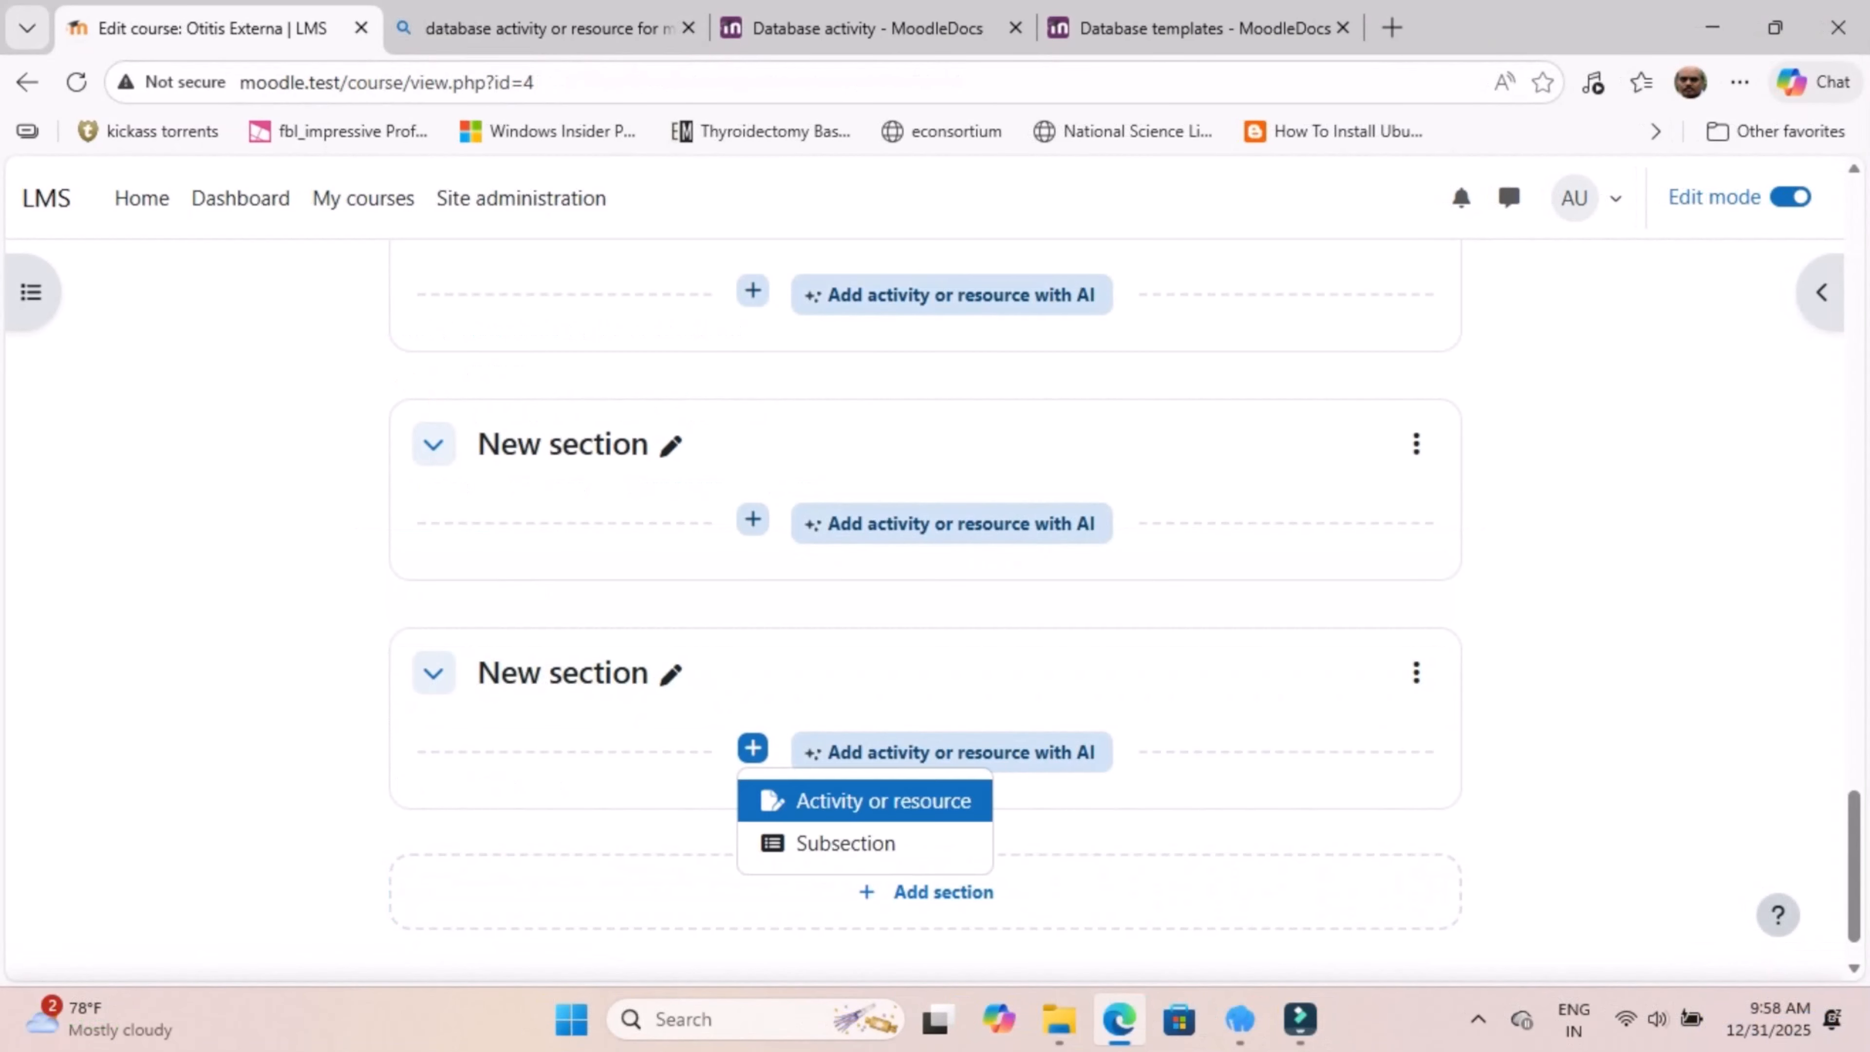
{"action": "left_click", "coordinate": [865, 801]}
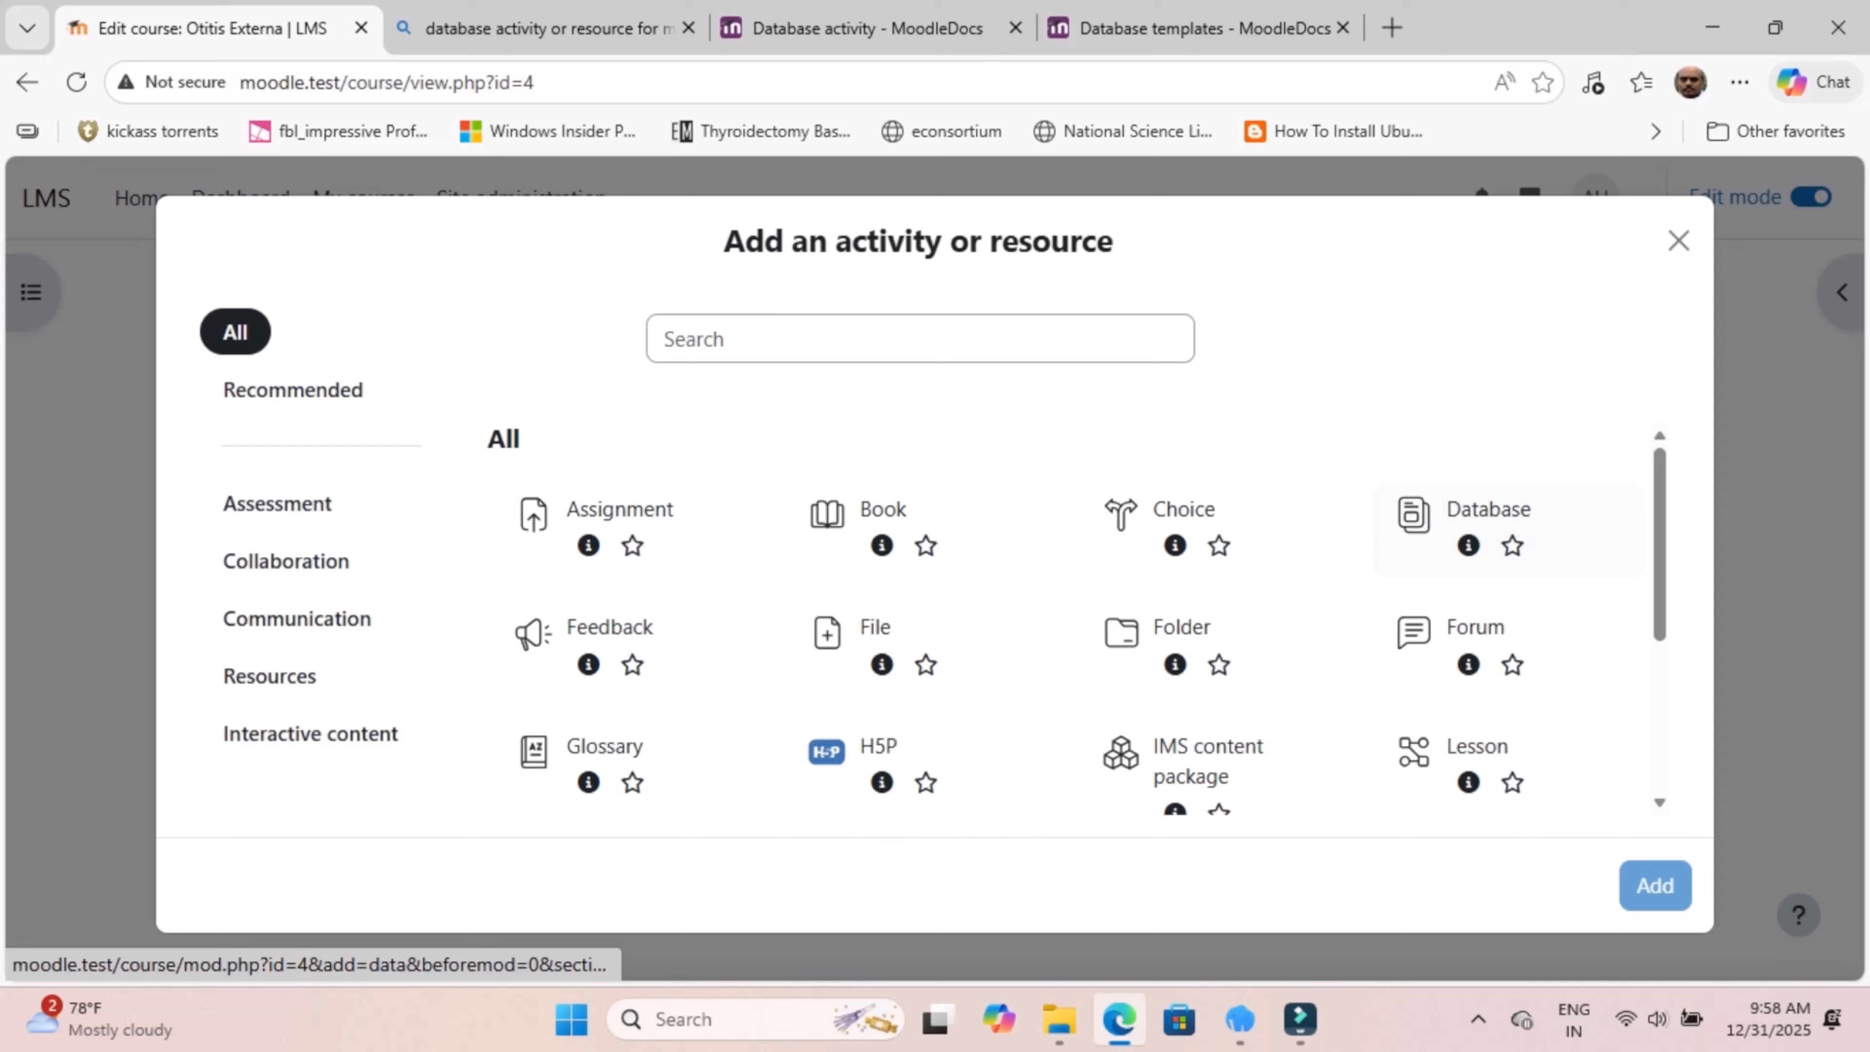
{"action": "left_click", "coordinate": [1488, 510]}
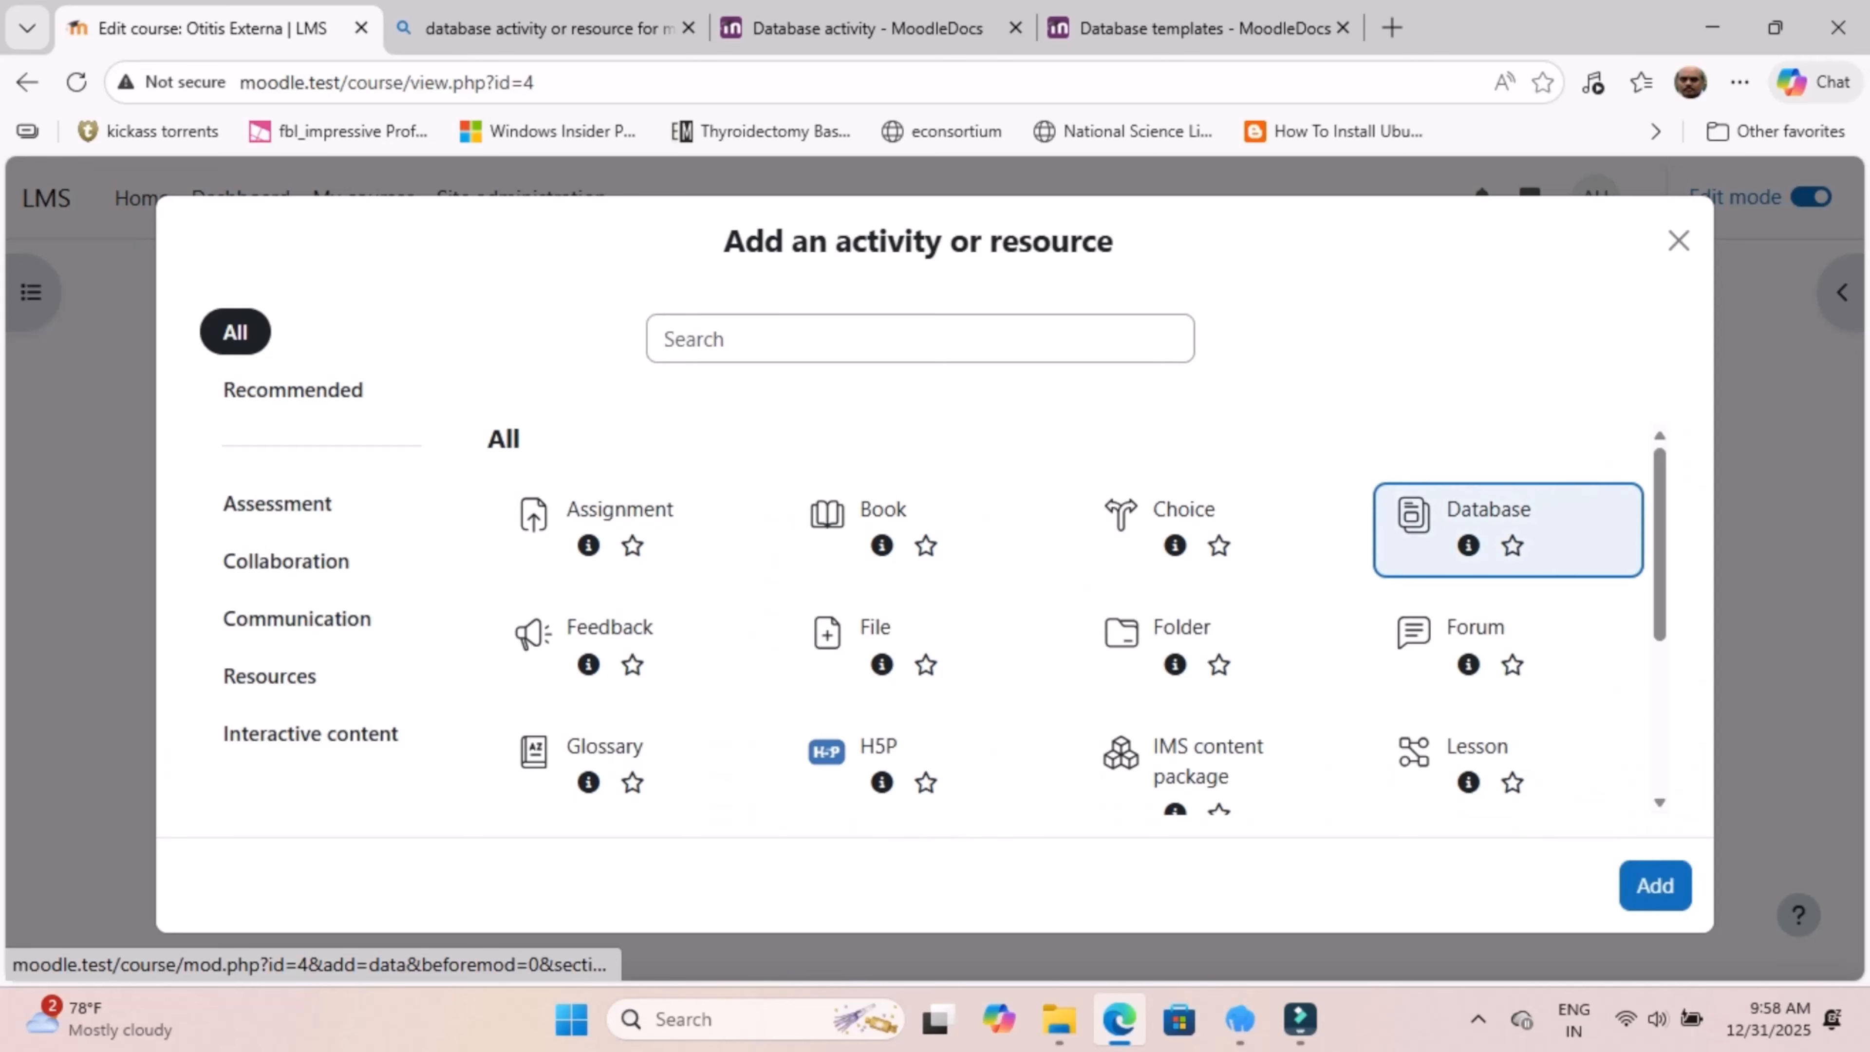
{"action": "left_click", "coordinate": [1656, 885]}
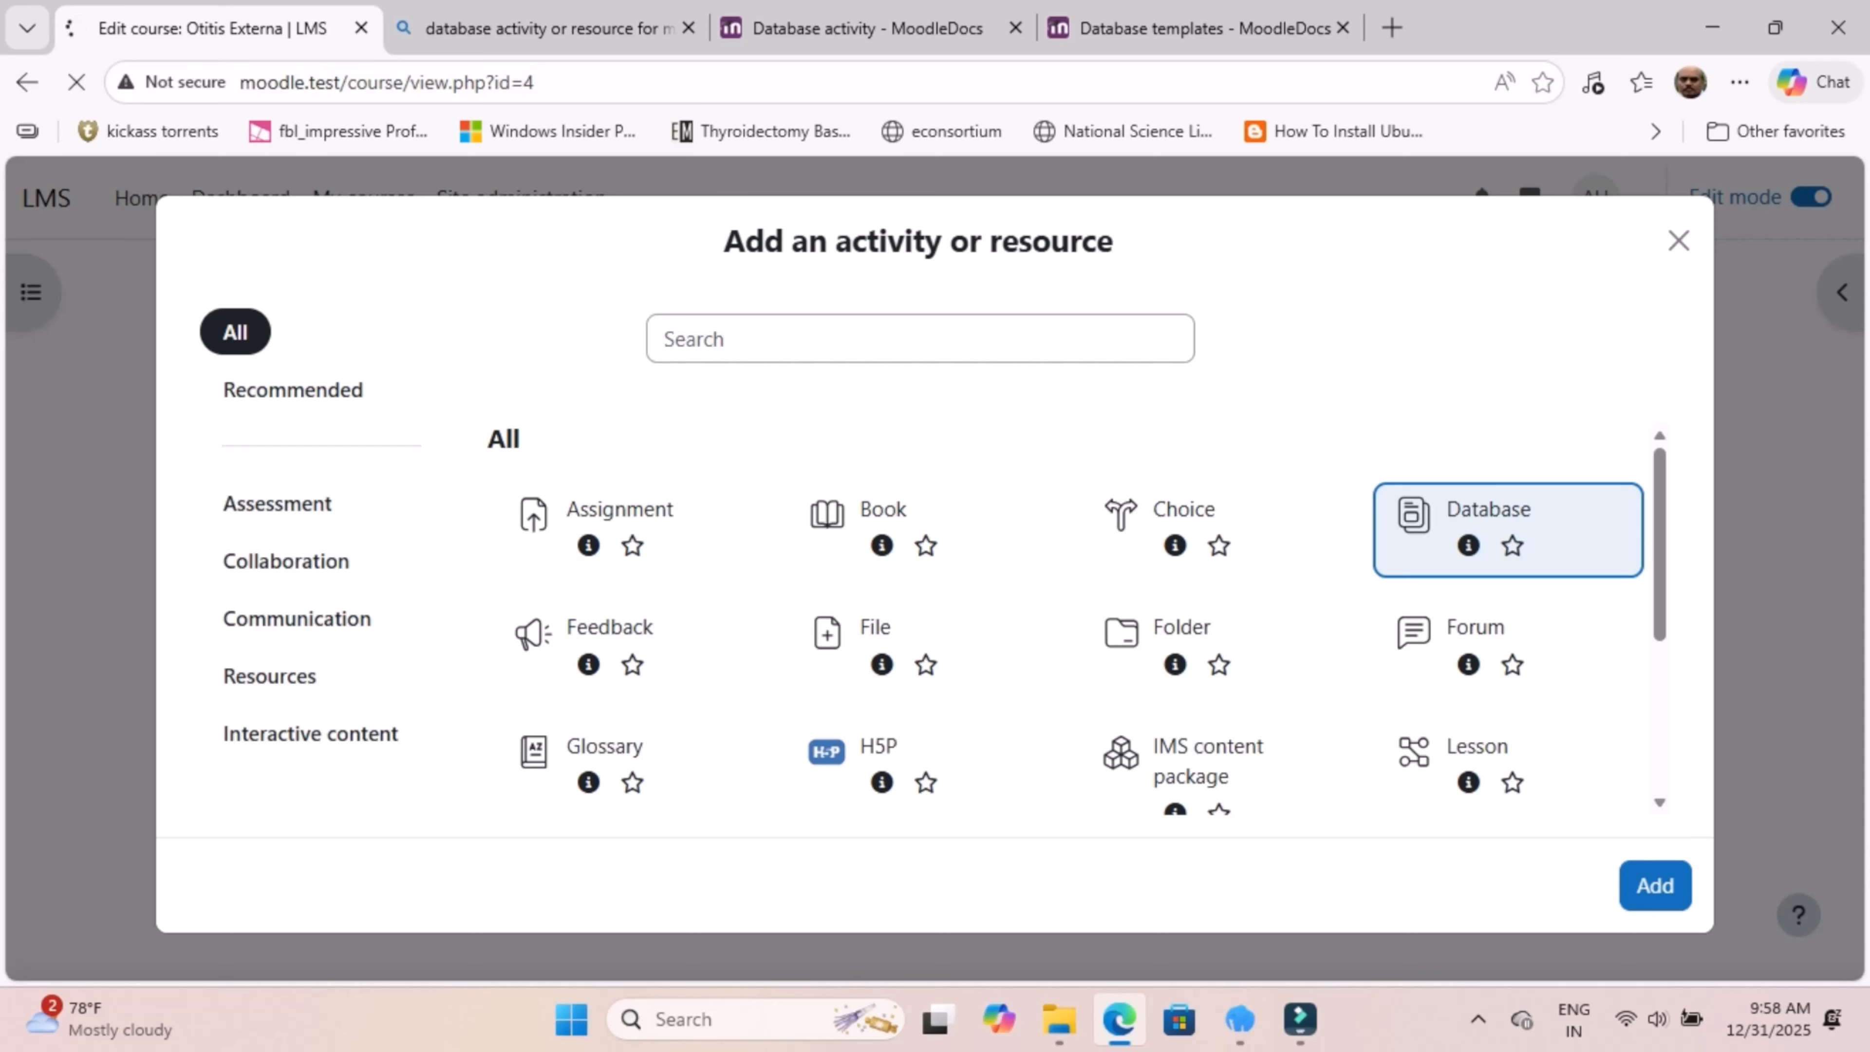
Step: Name the new database "Image database"
{"action": "type", "text": "Image d"}
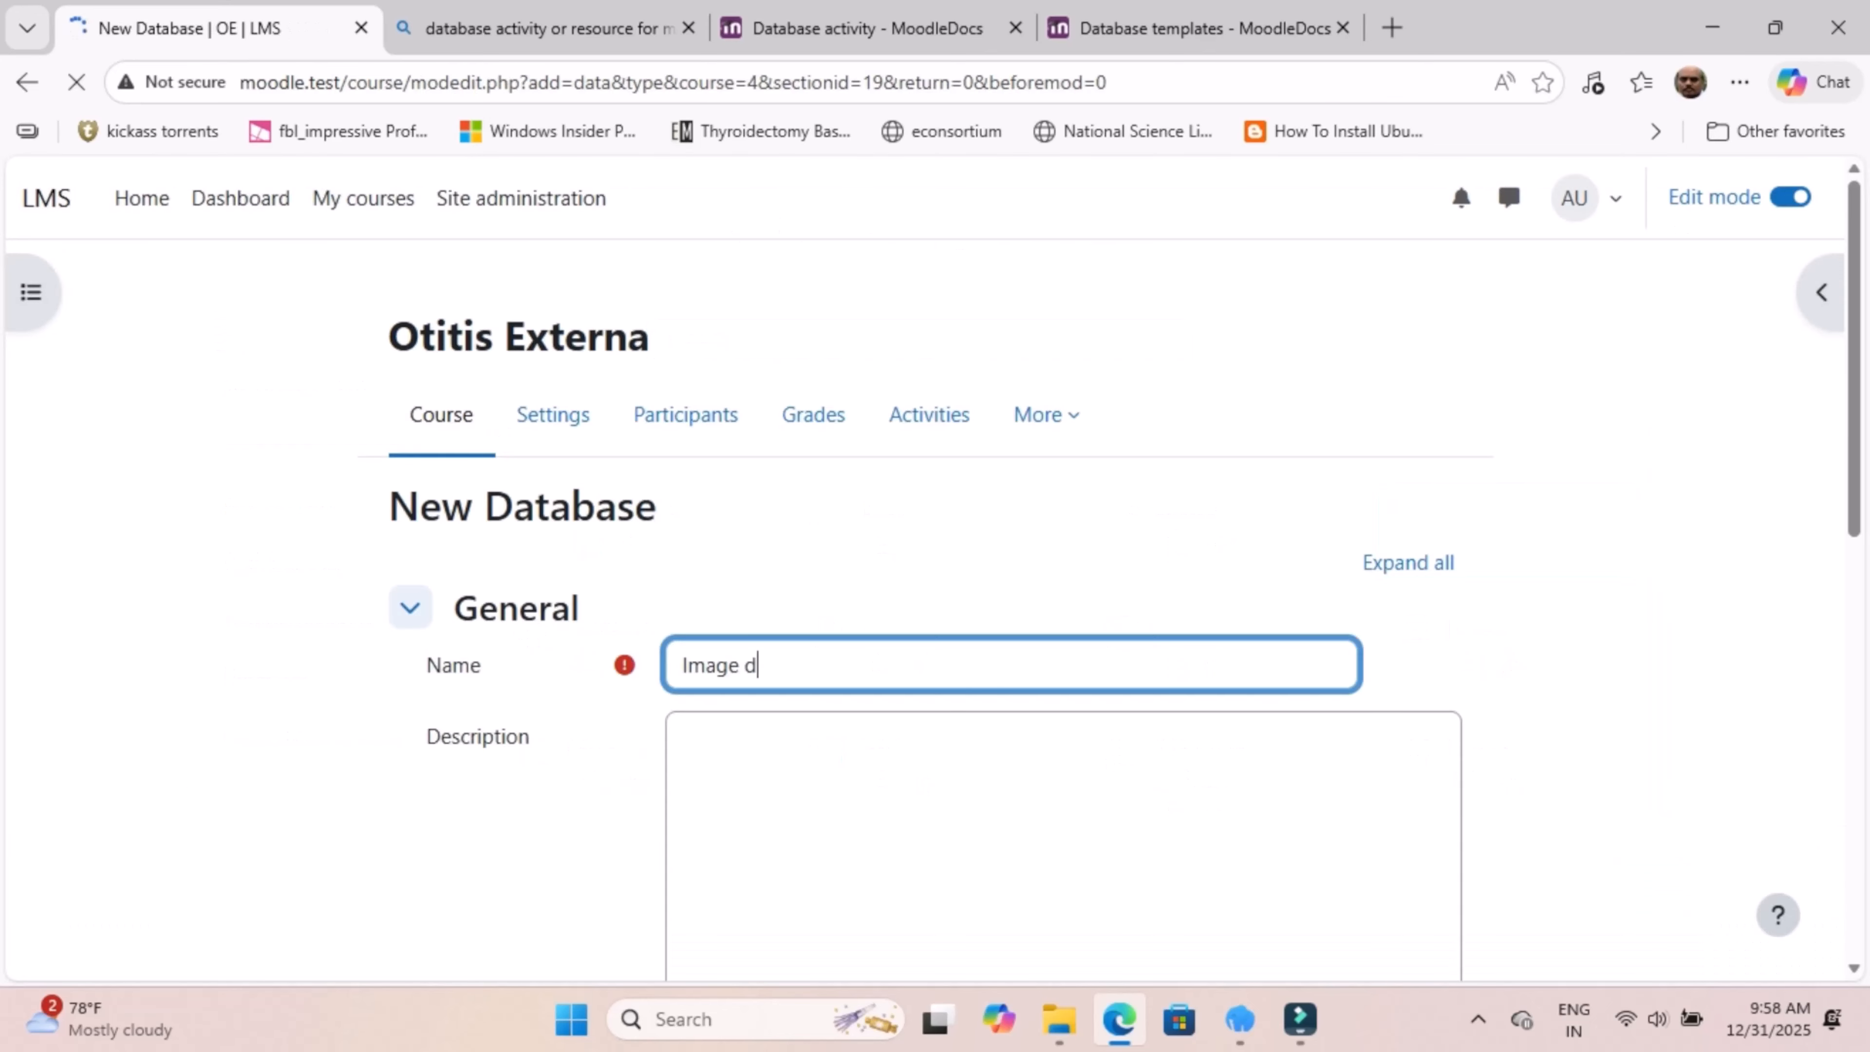
{"action": "type", "text": "atabasee"}
{"action": "key", "text": "BackSpace"}
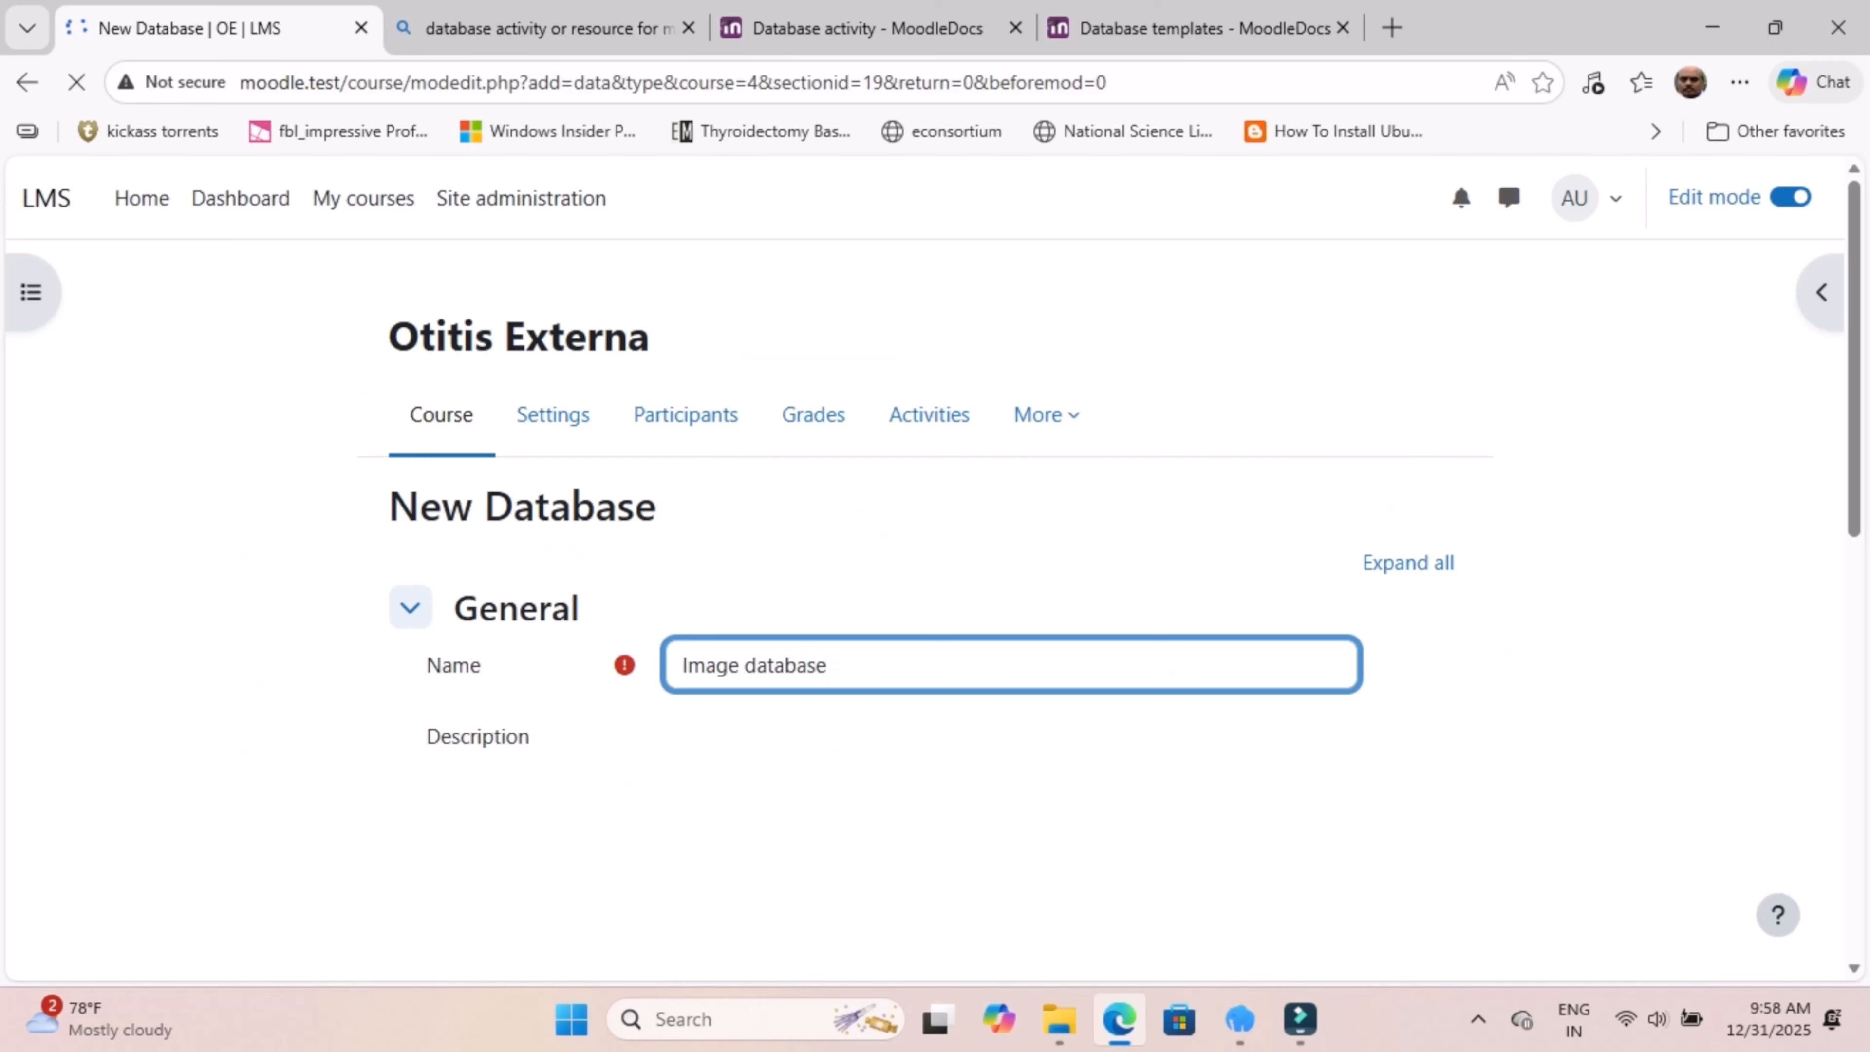
Step: Expand the database's Entries and Availability settings to look over their options
{"action": "scroll", "coordinate": [935, 612], "scroll_direction": "down", "scroll_amount": 3}
{"action": "scroll", "coordinate": [935, 611], "scroll_direction": "down", "scroll_amount": 4}
{"action": "left_click", "coordinate": [411, 332]}
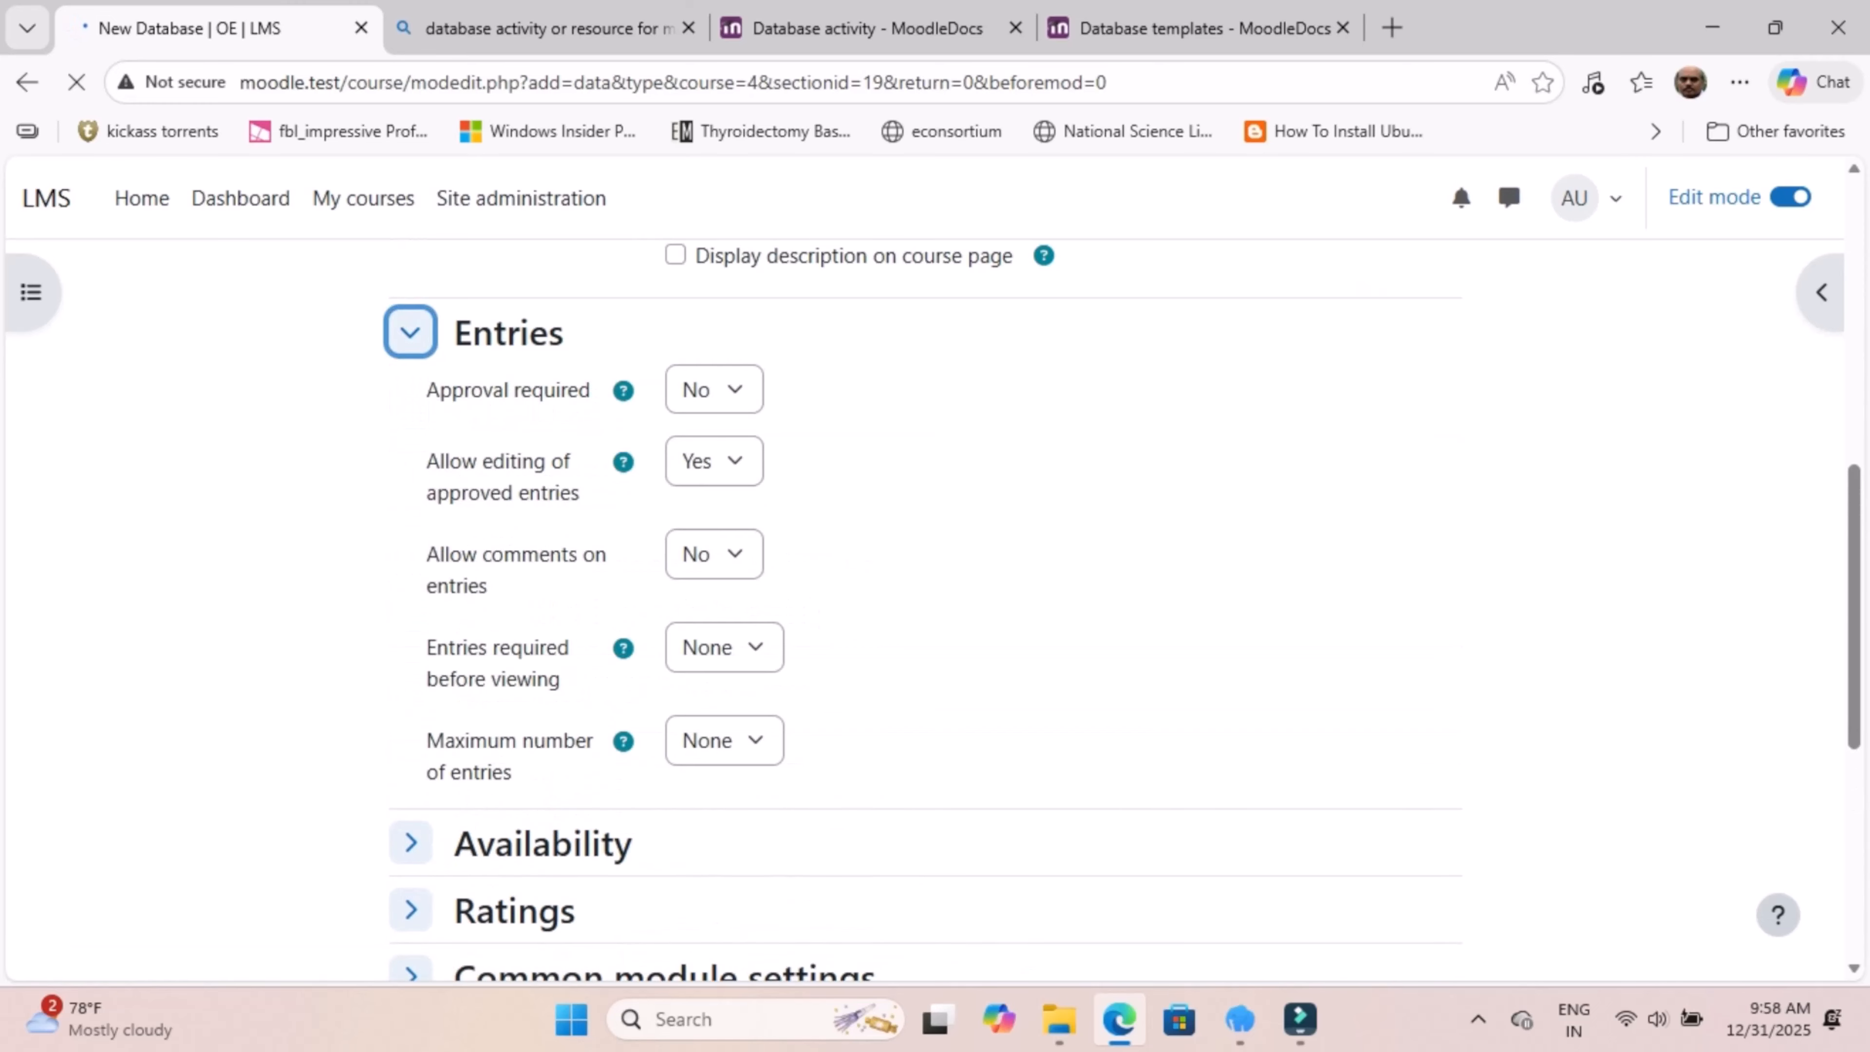
{"action": "scroll", "coordinate": [410, 568], "scroll_direction": "down", "scroll_amount": 3}
{"action": "left_click", "coordinate": [410, 568]}
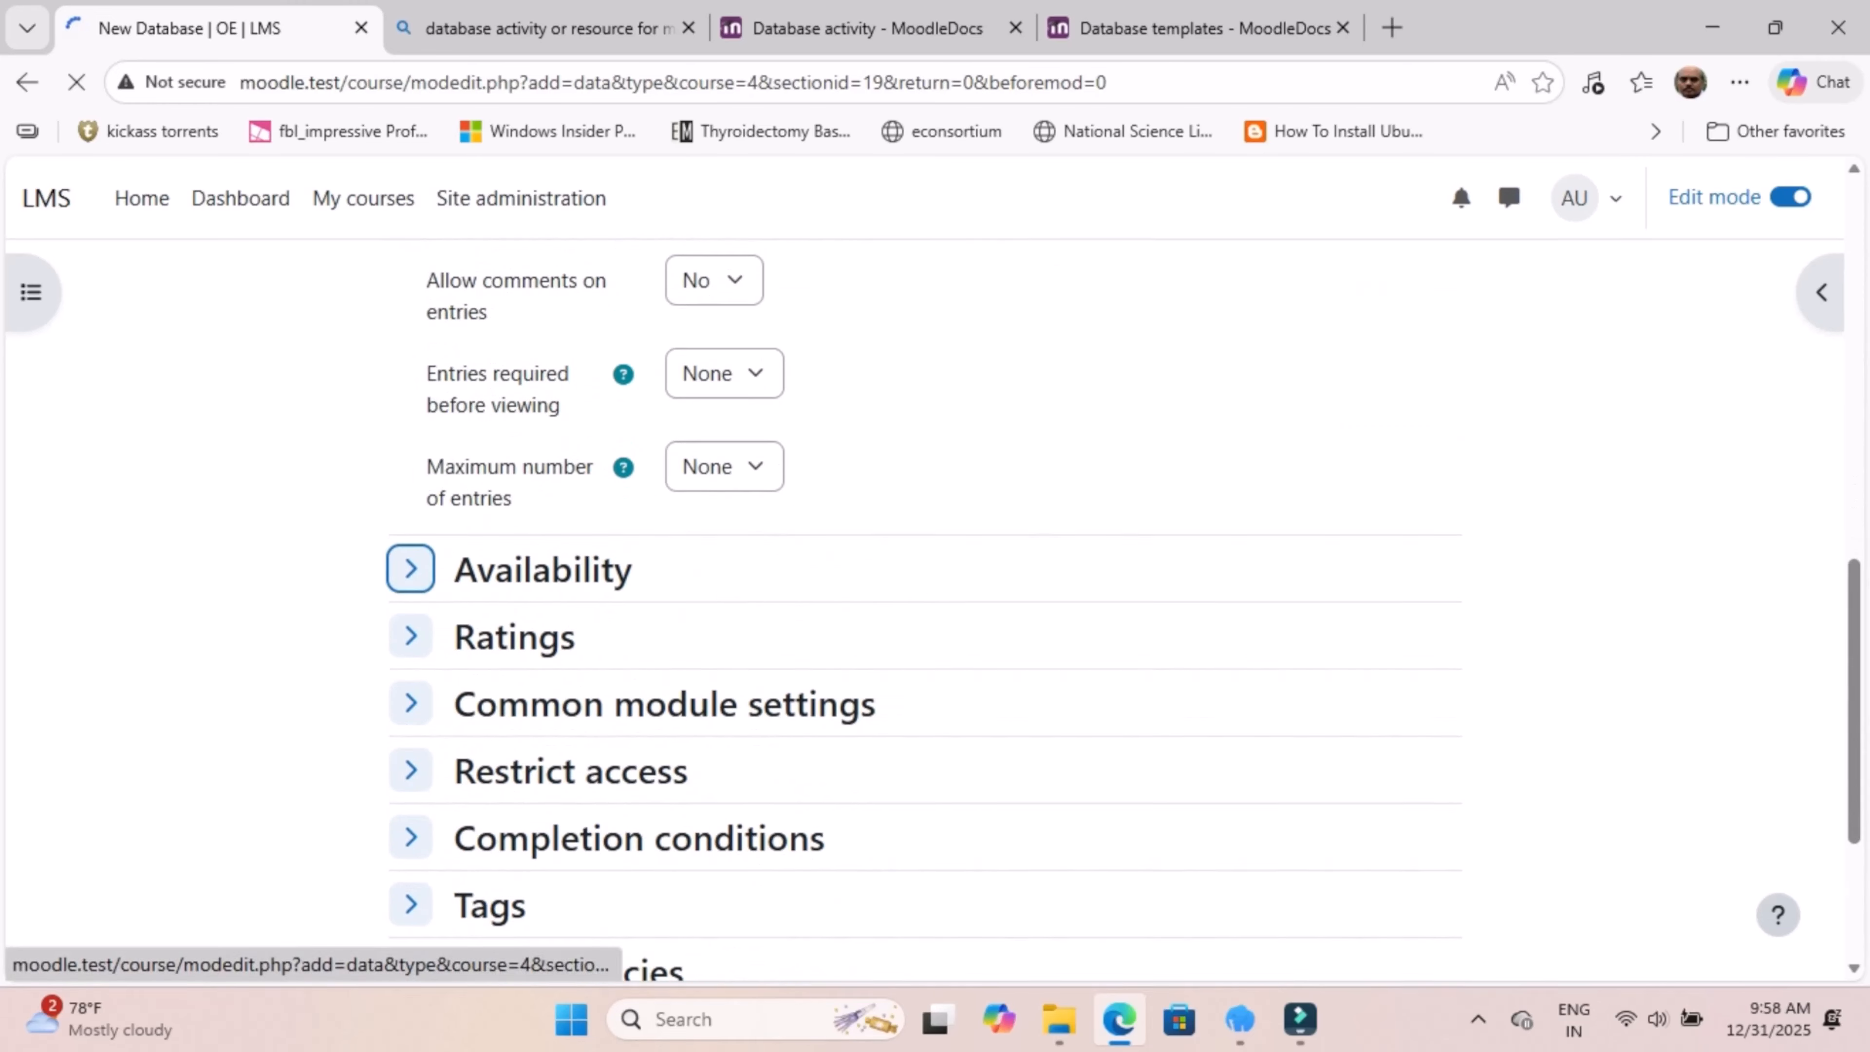